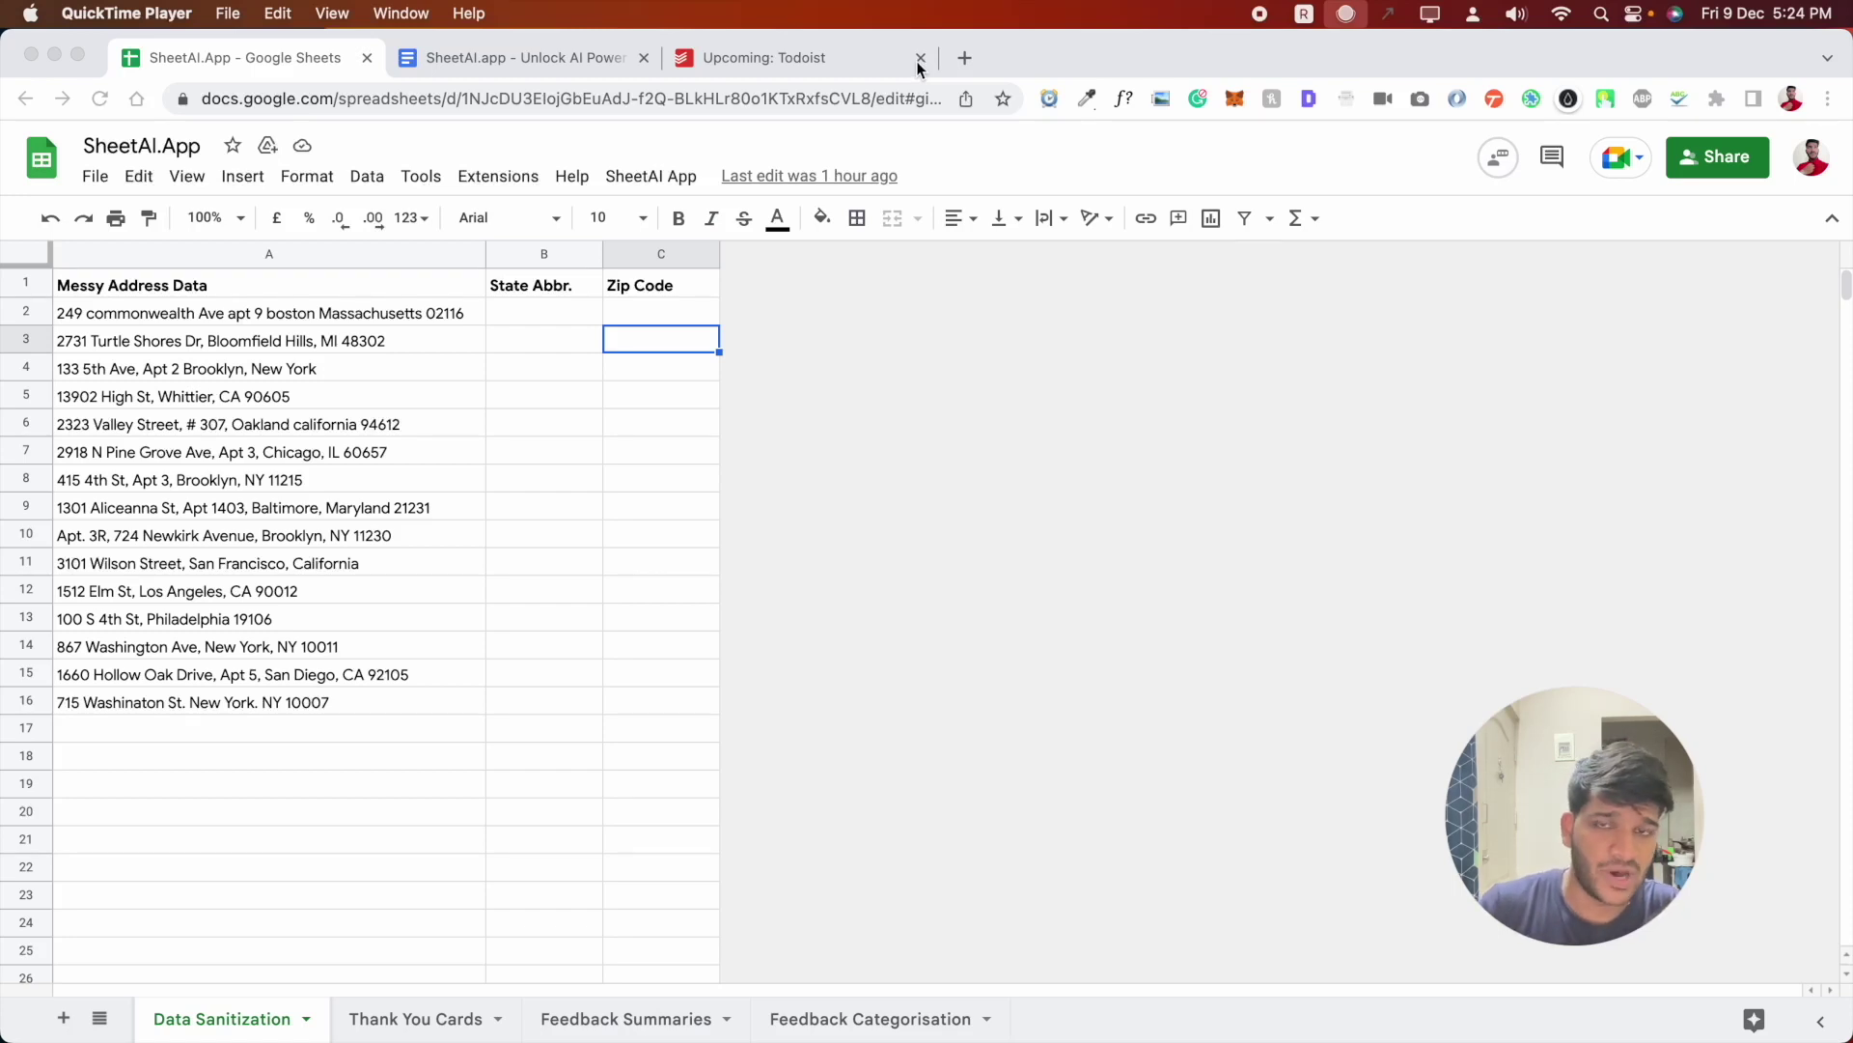
- Close the task-manager tab and go to sheetai.app in a new tab
left_click(920, 59)
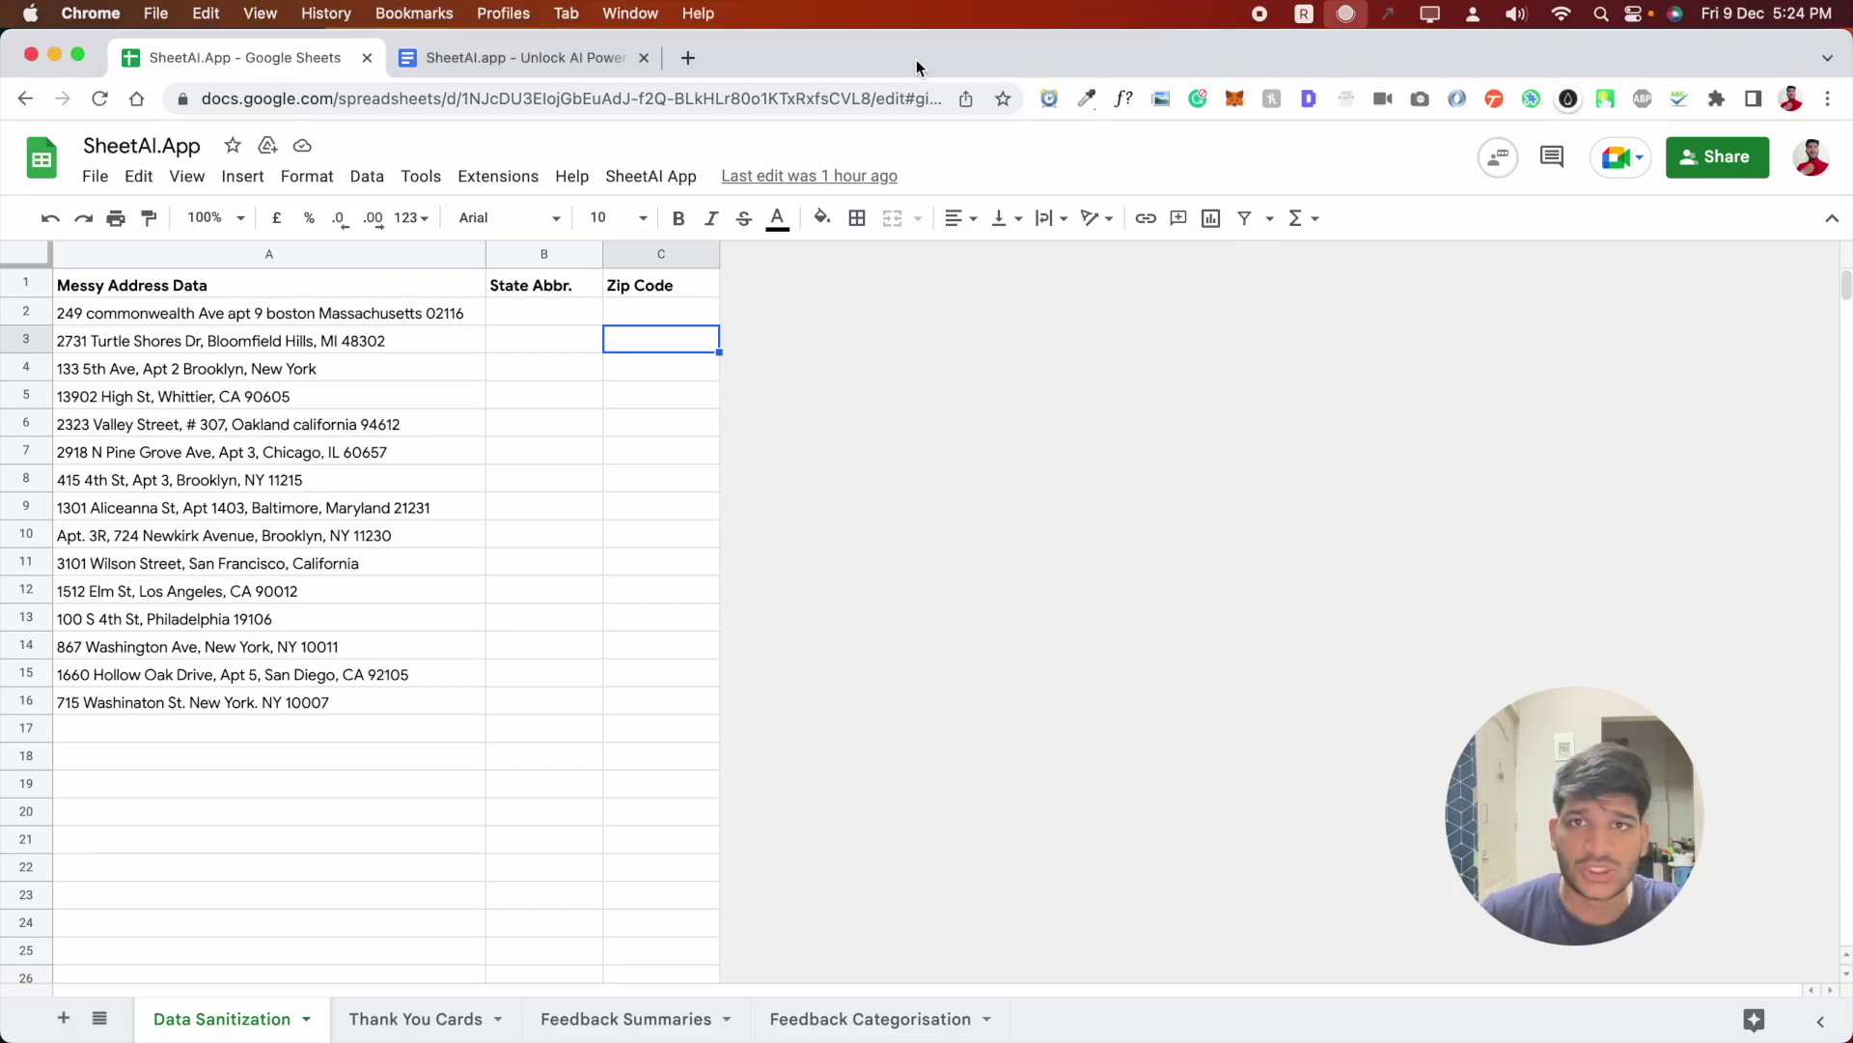
left_click(695, 58)
type("shet")
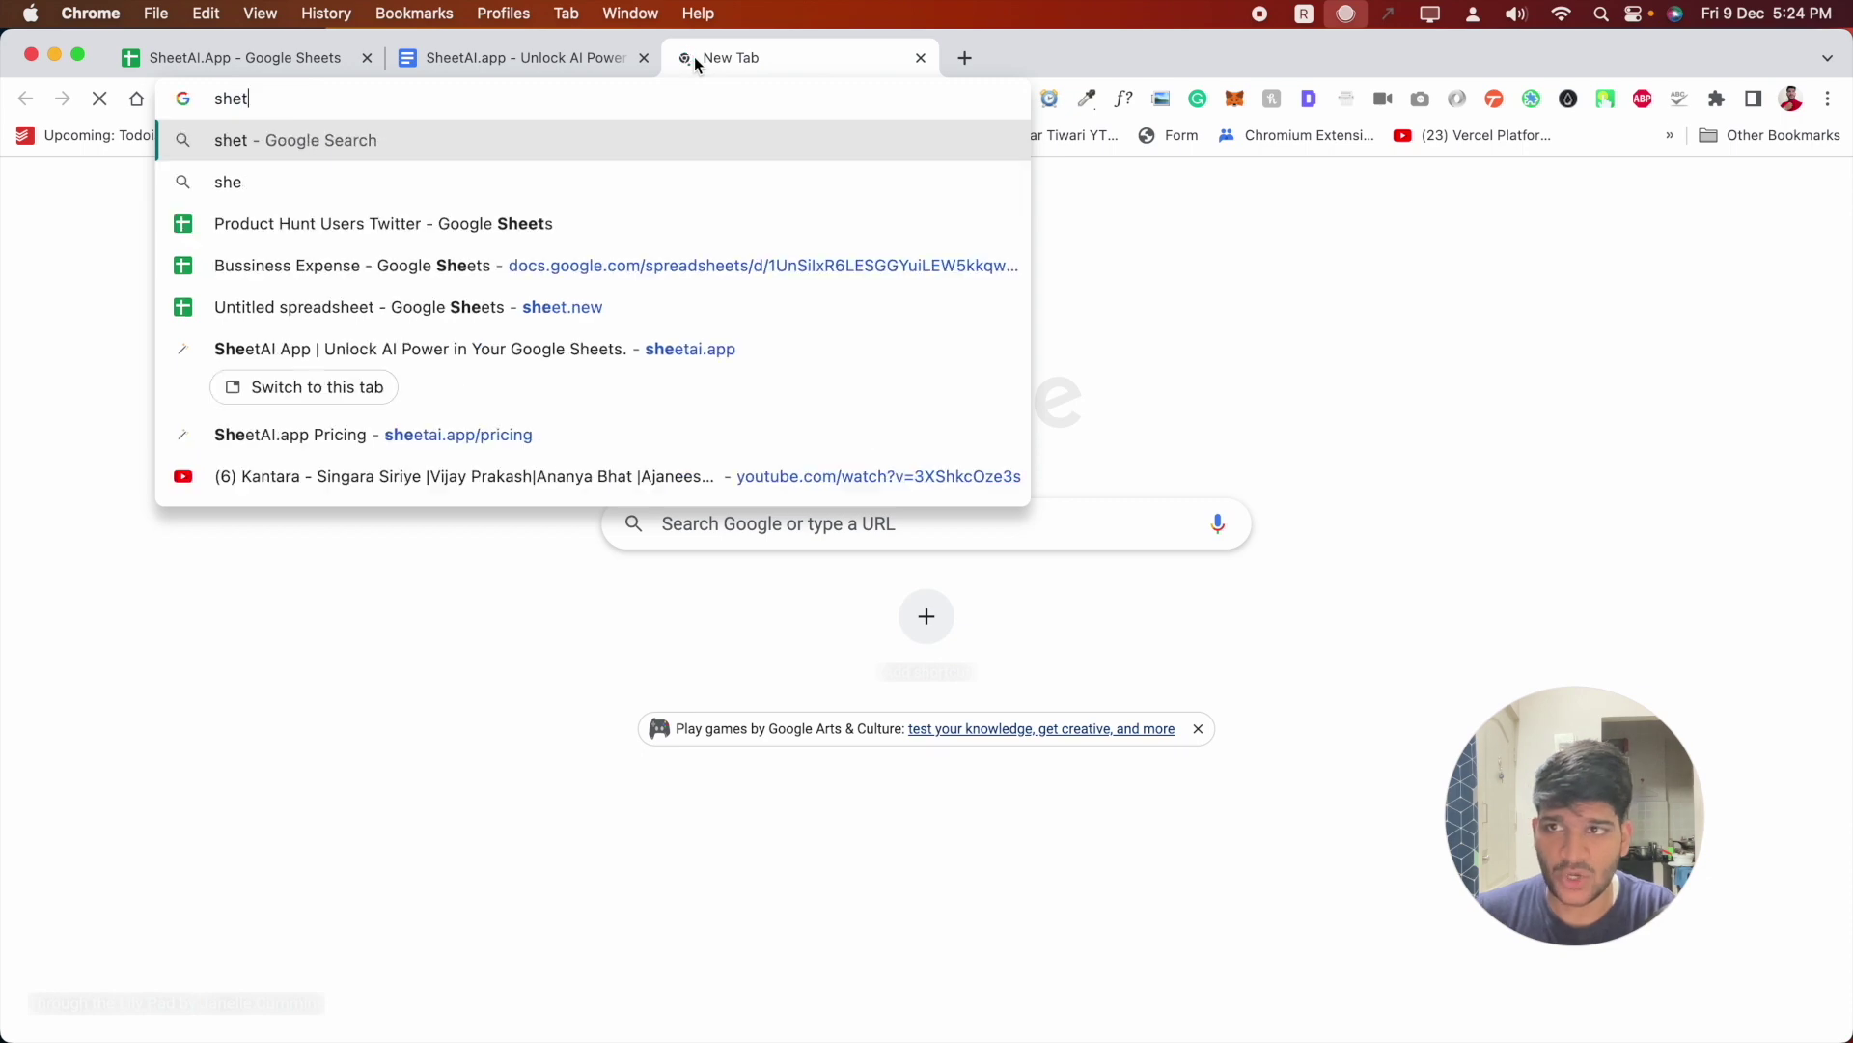
key("BackSpace")
type("etai")
key("Return")
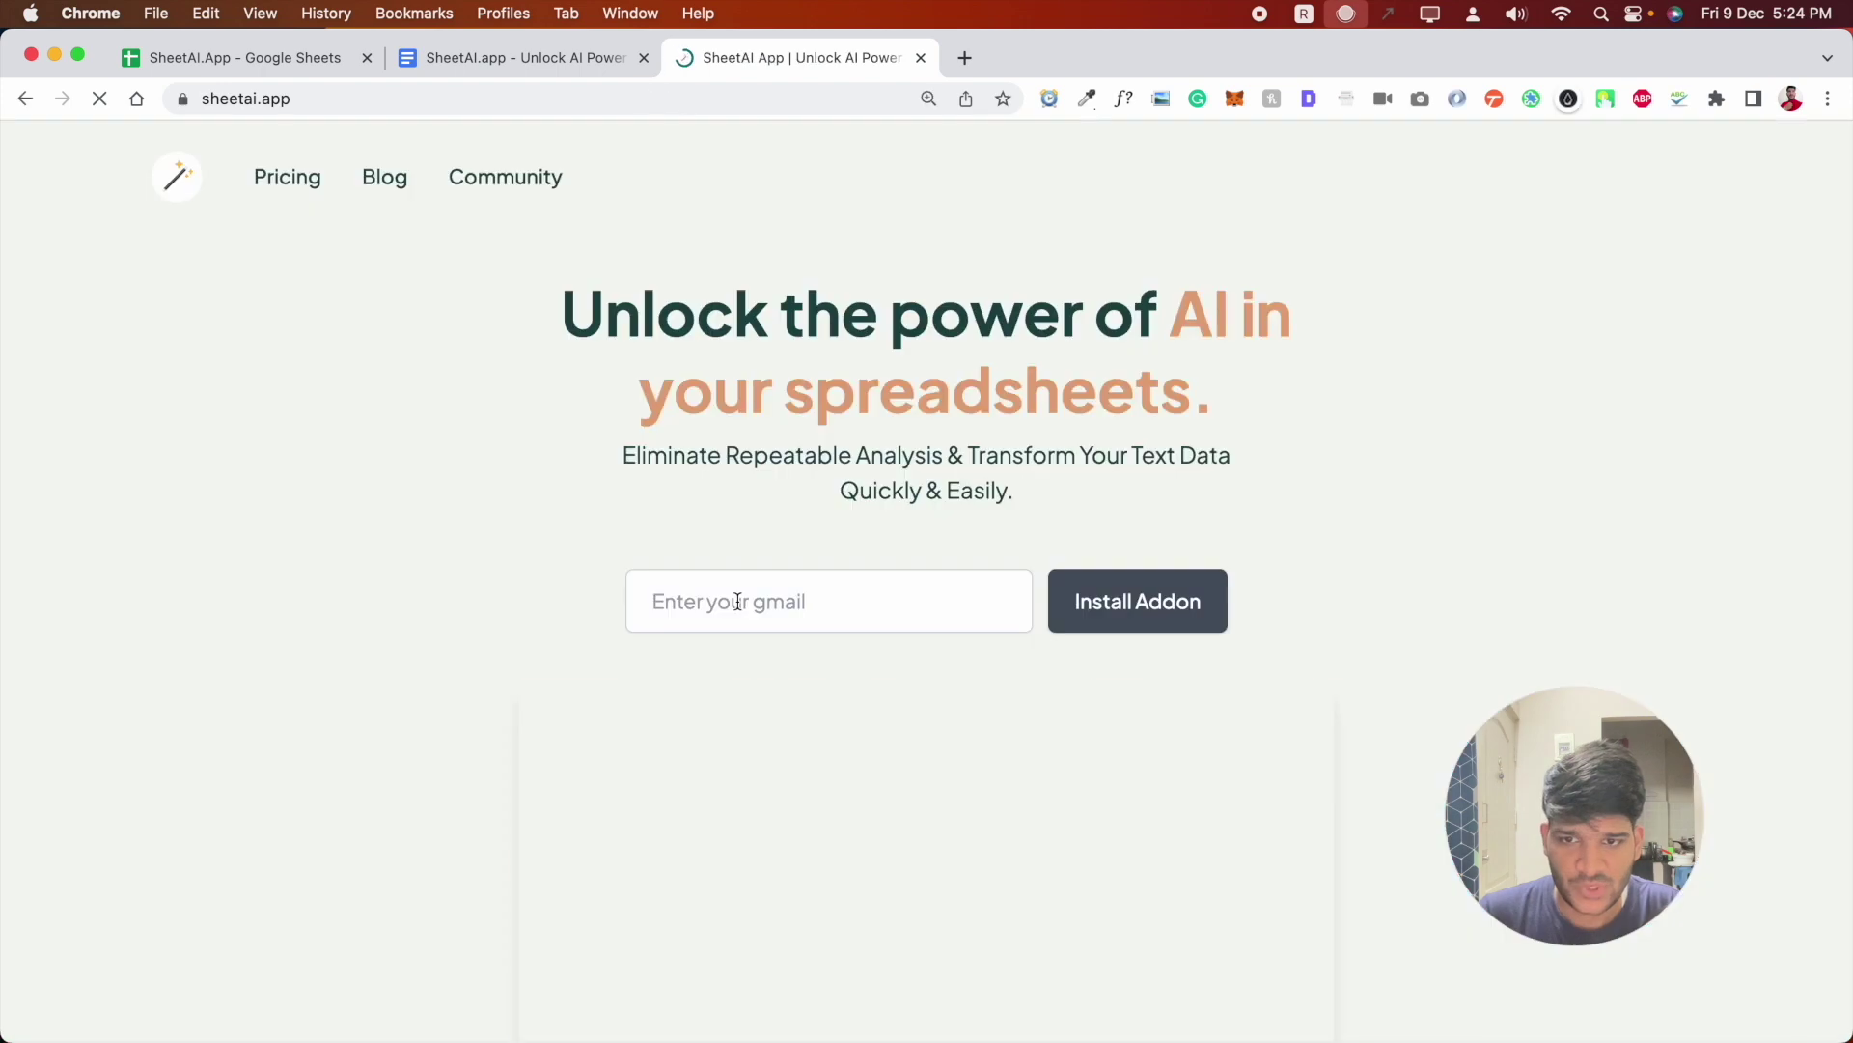
- Enter your e-mail on sheetai.app and start installing SheetAI App from its Marketplace listing
left_click(732, 602)
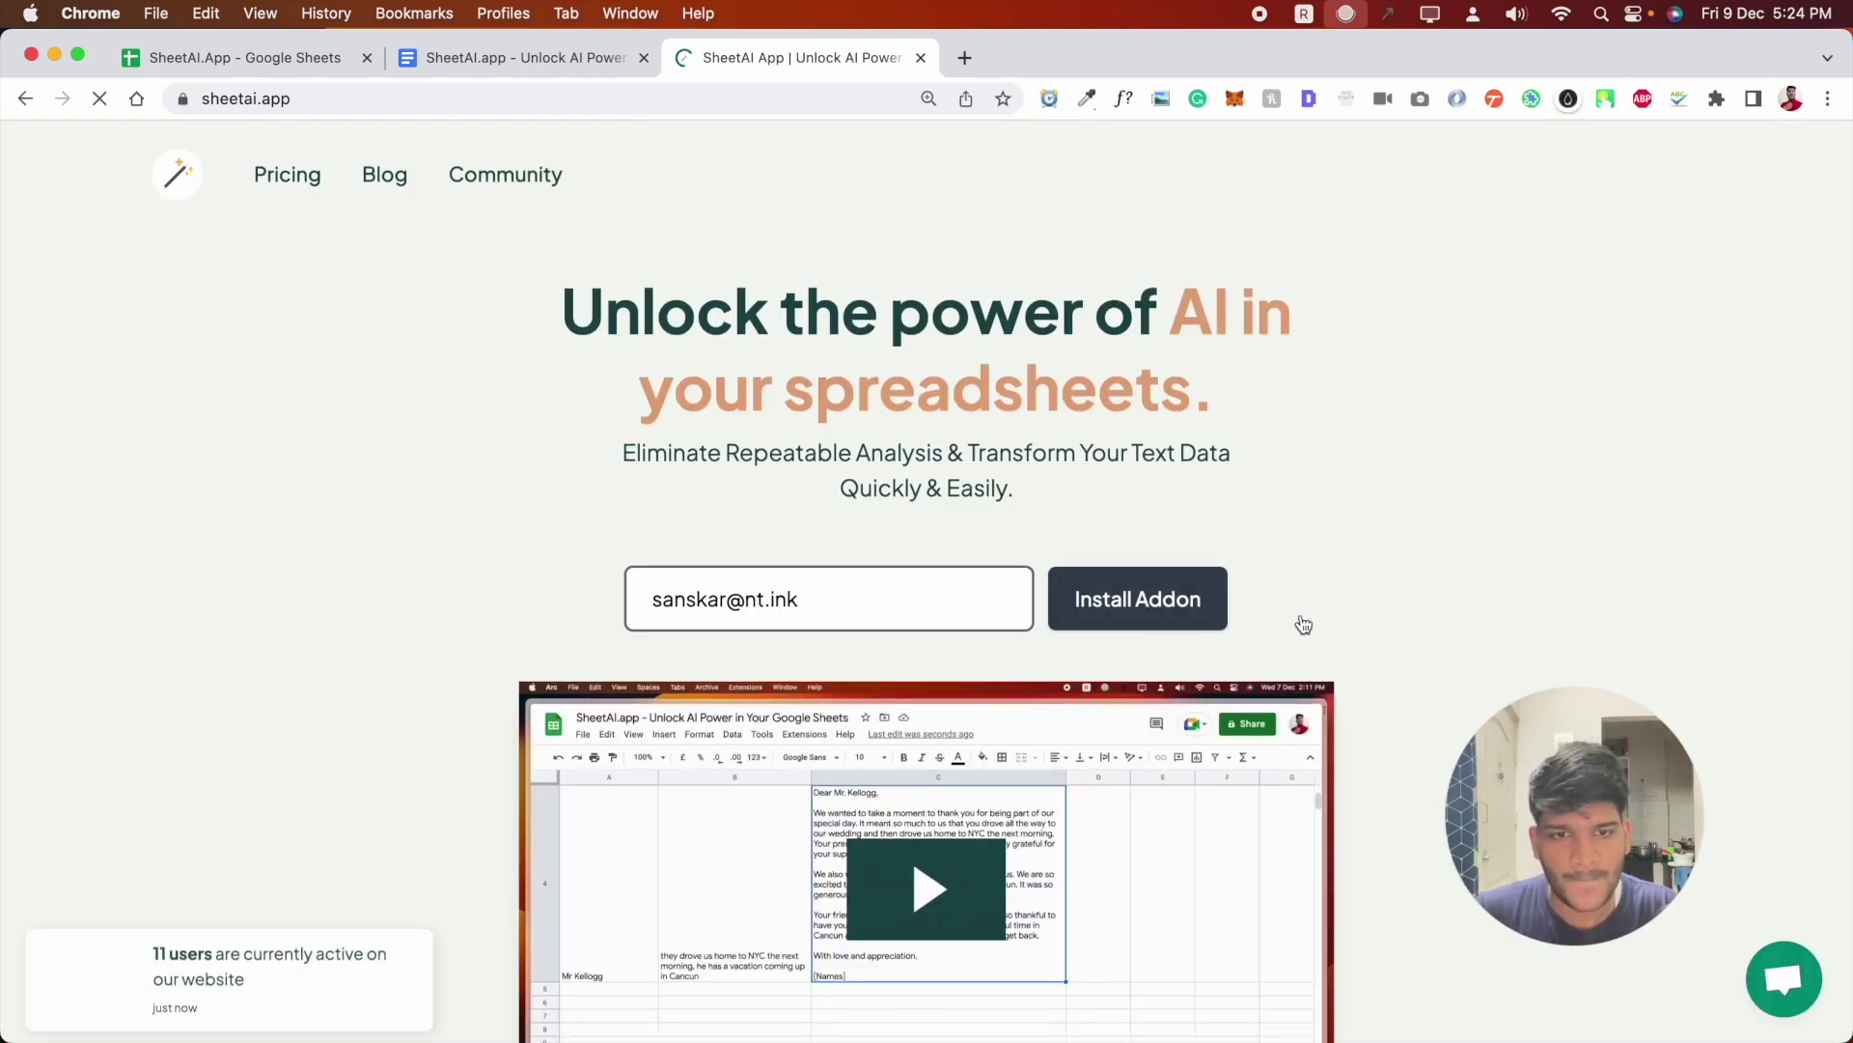
left_click(1184, 614)
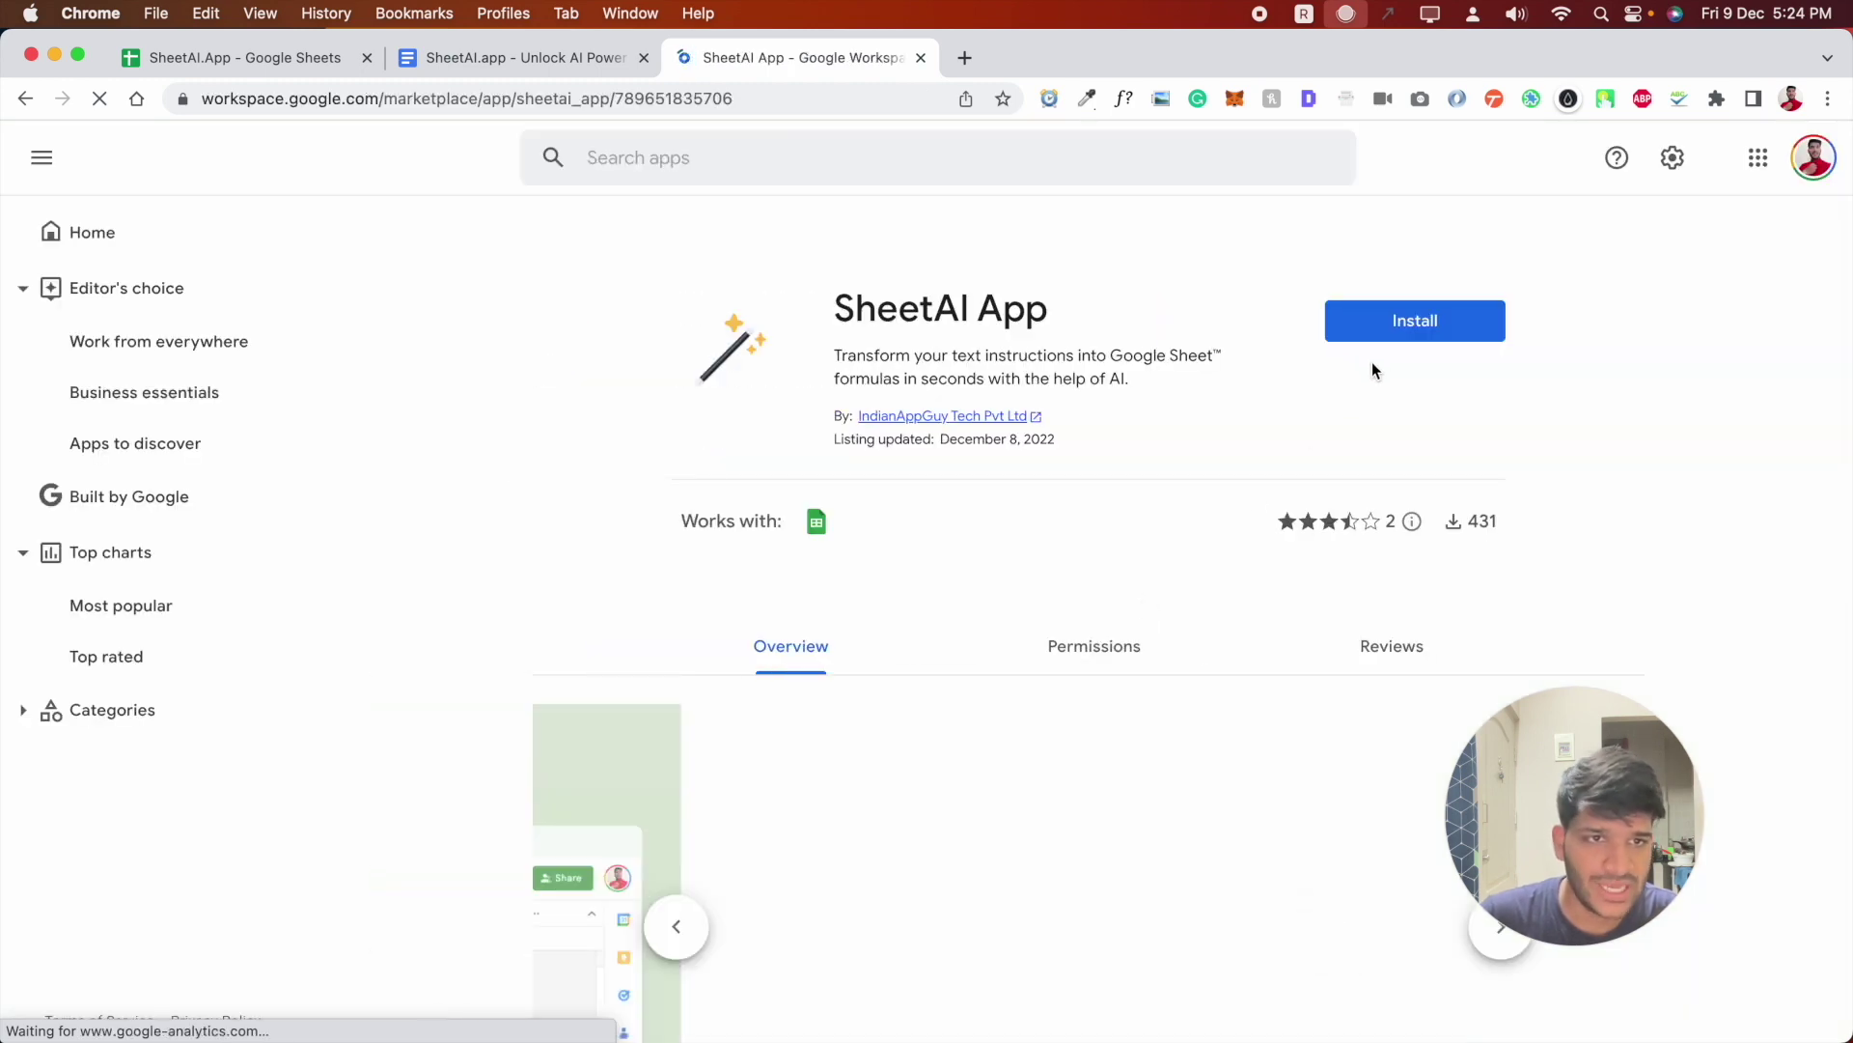
left_click(1415, 319)
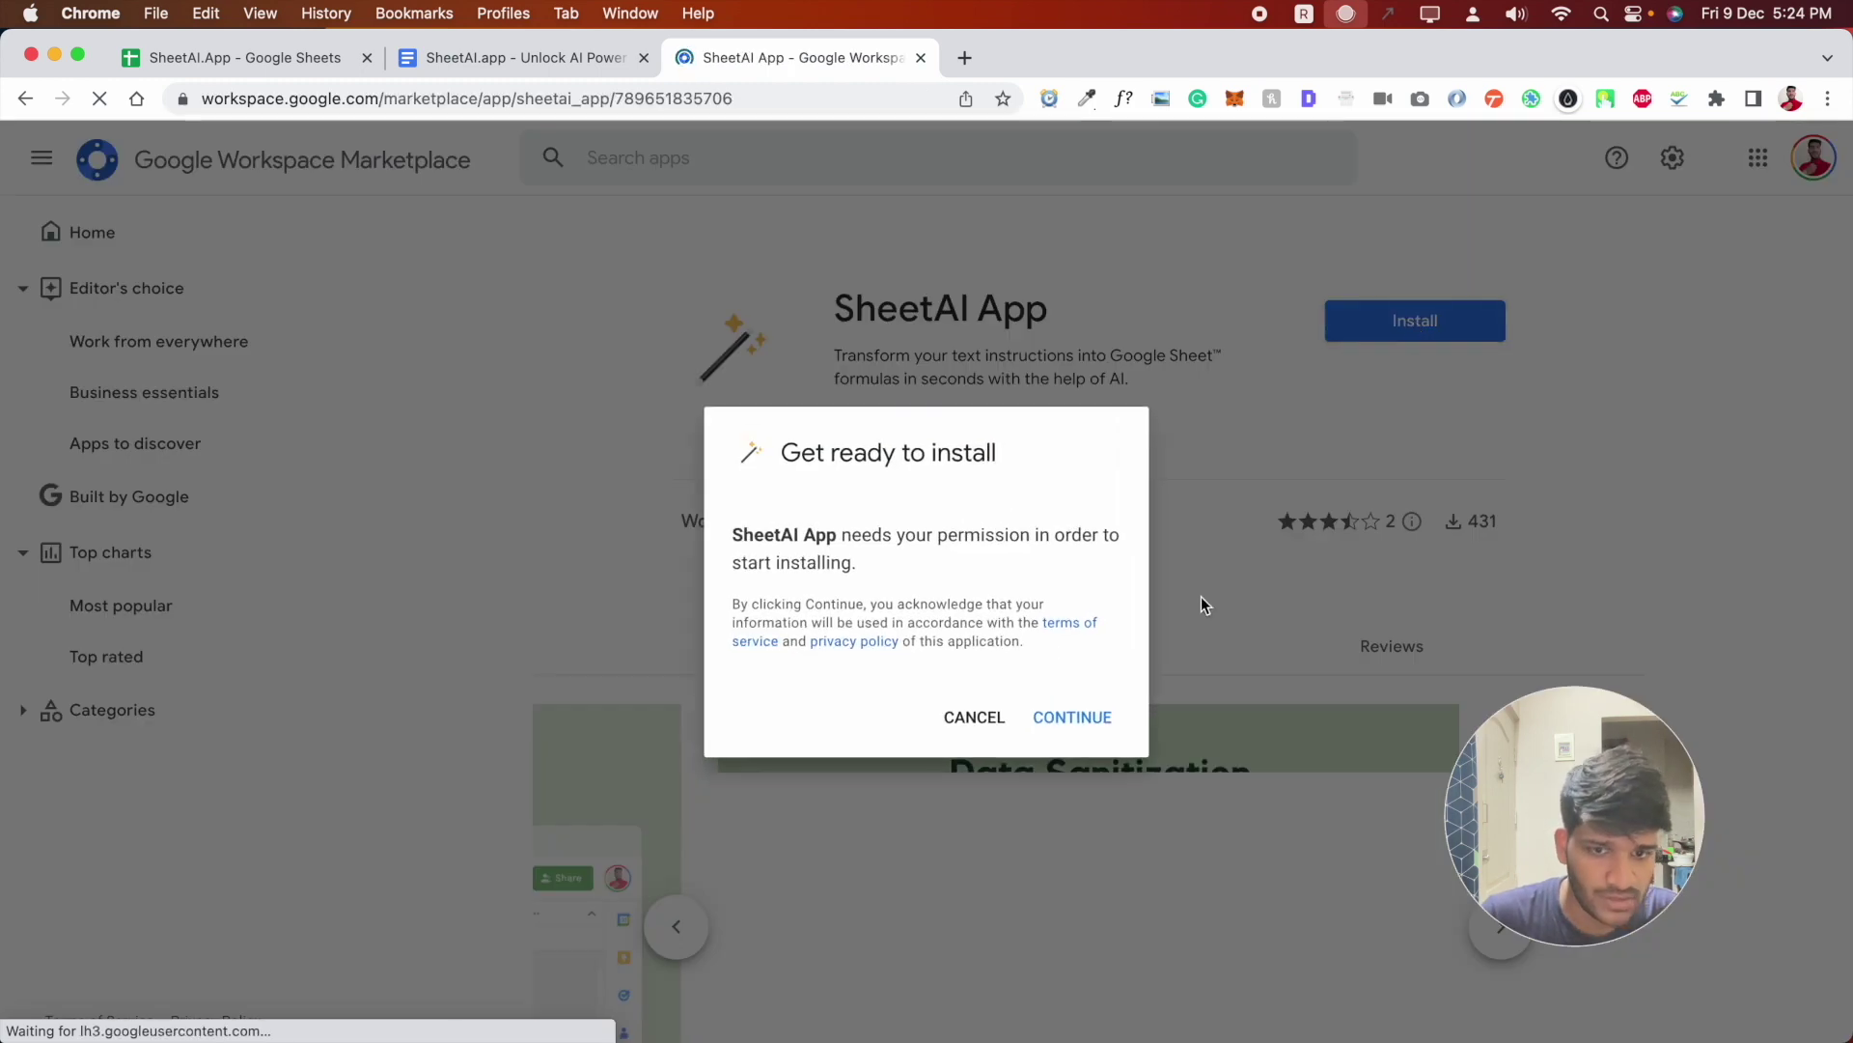
- Install SheetAI App with your Google account, grant it access, and return to Sheets
left_click(1081, 719)
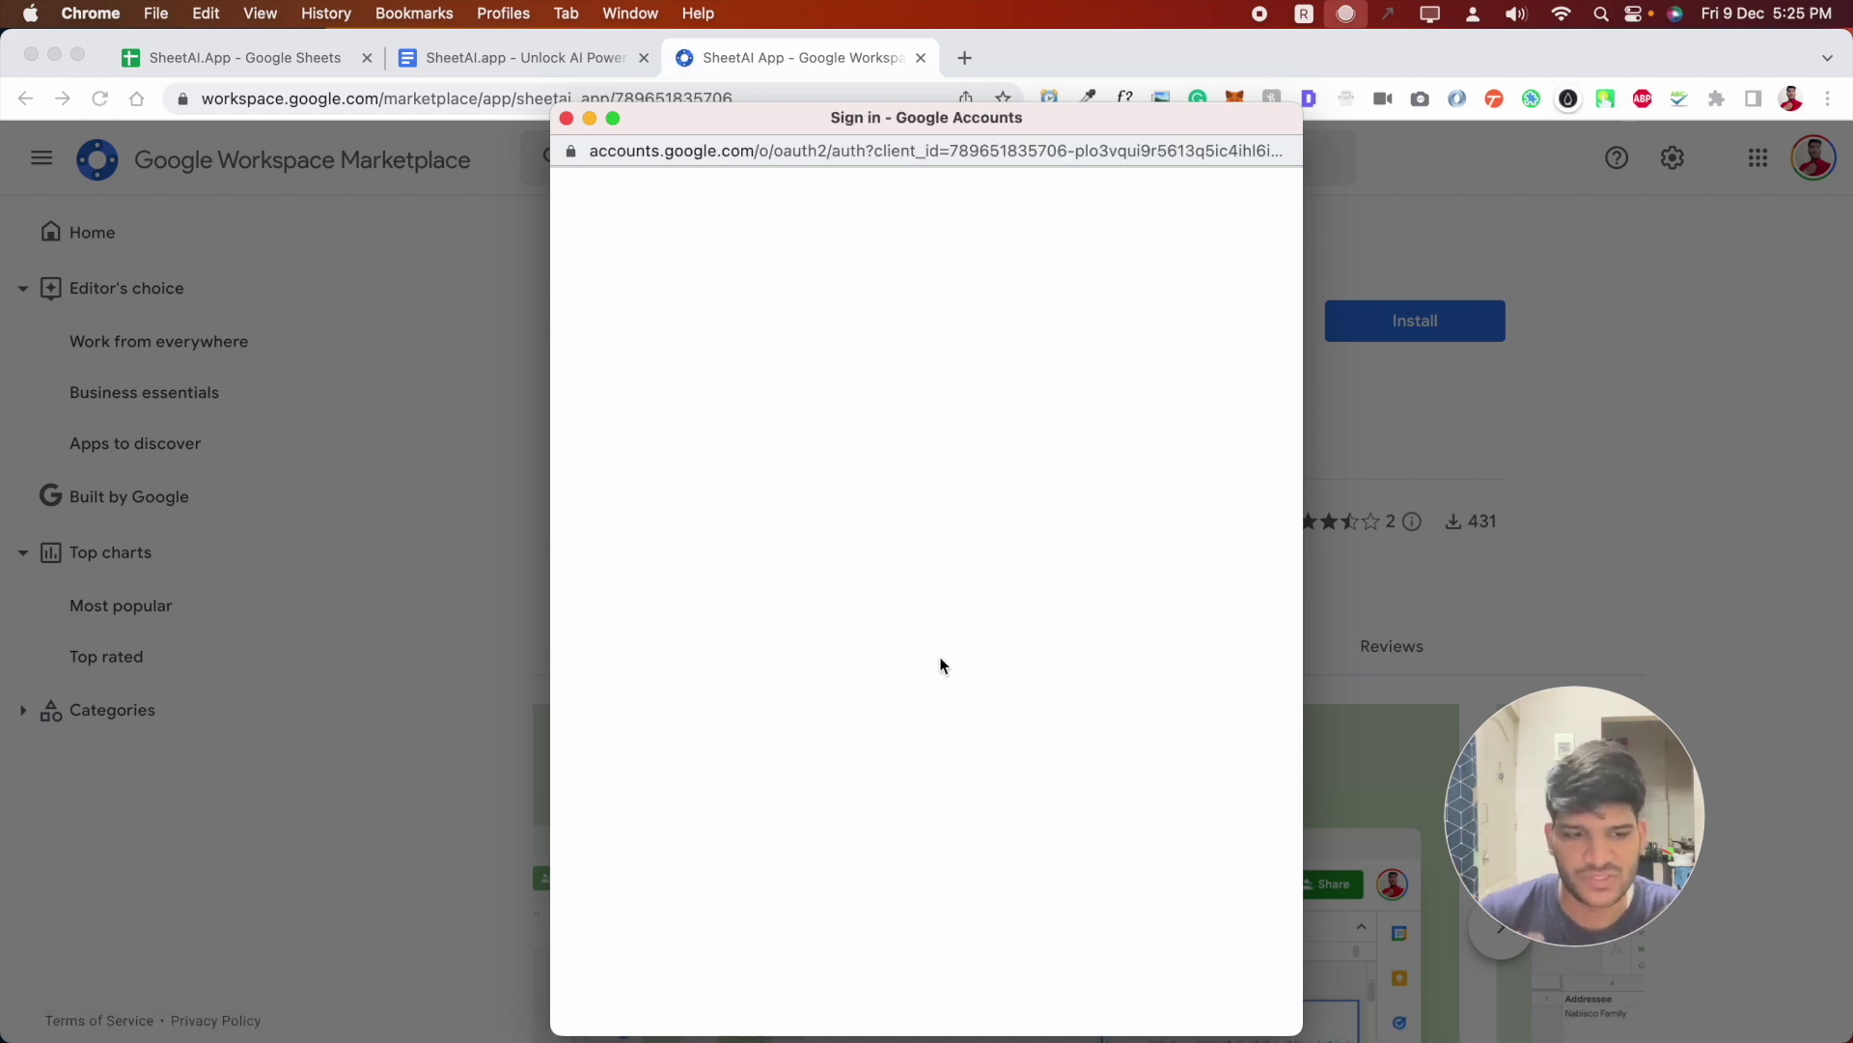
left_click(832, 558)
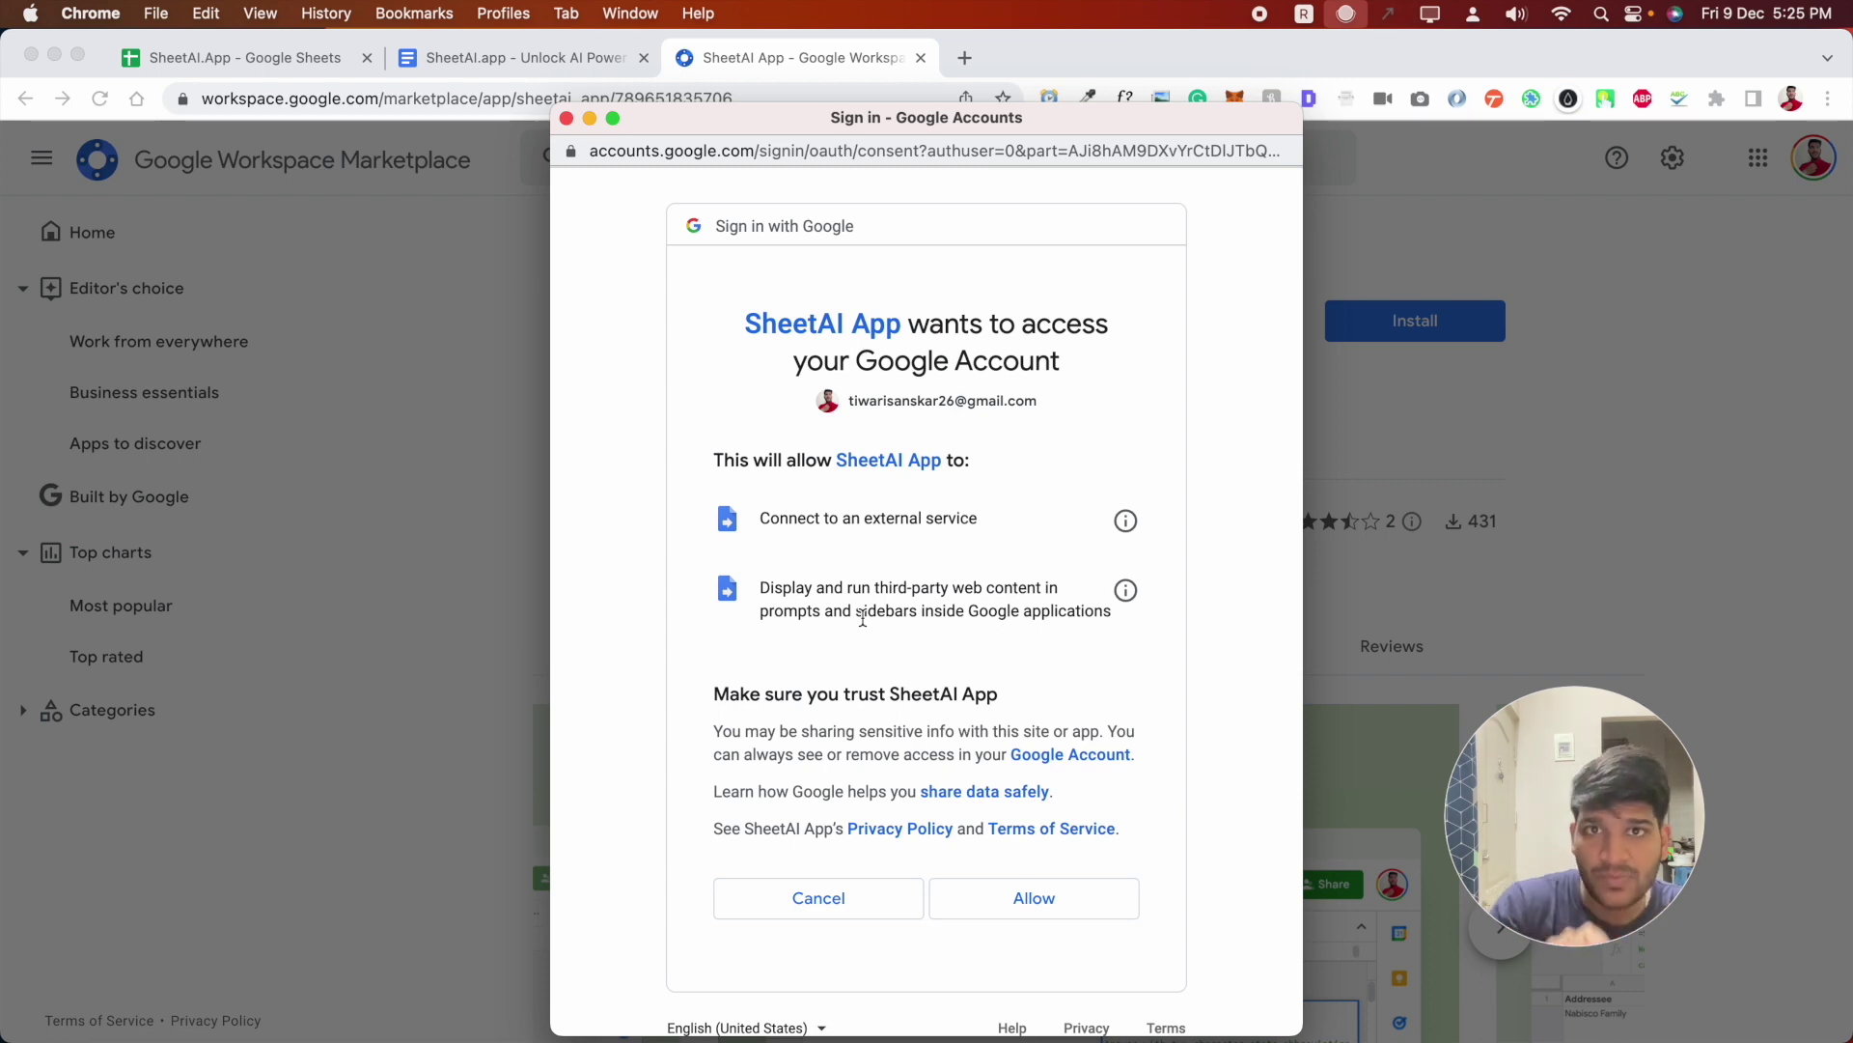
left_click(997, 902)
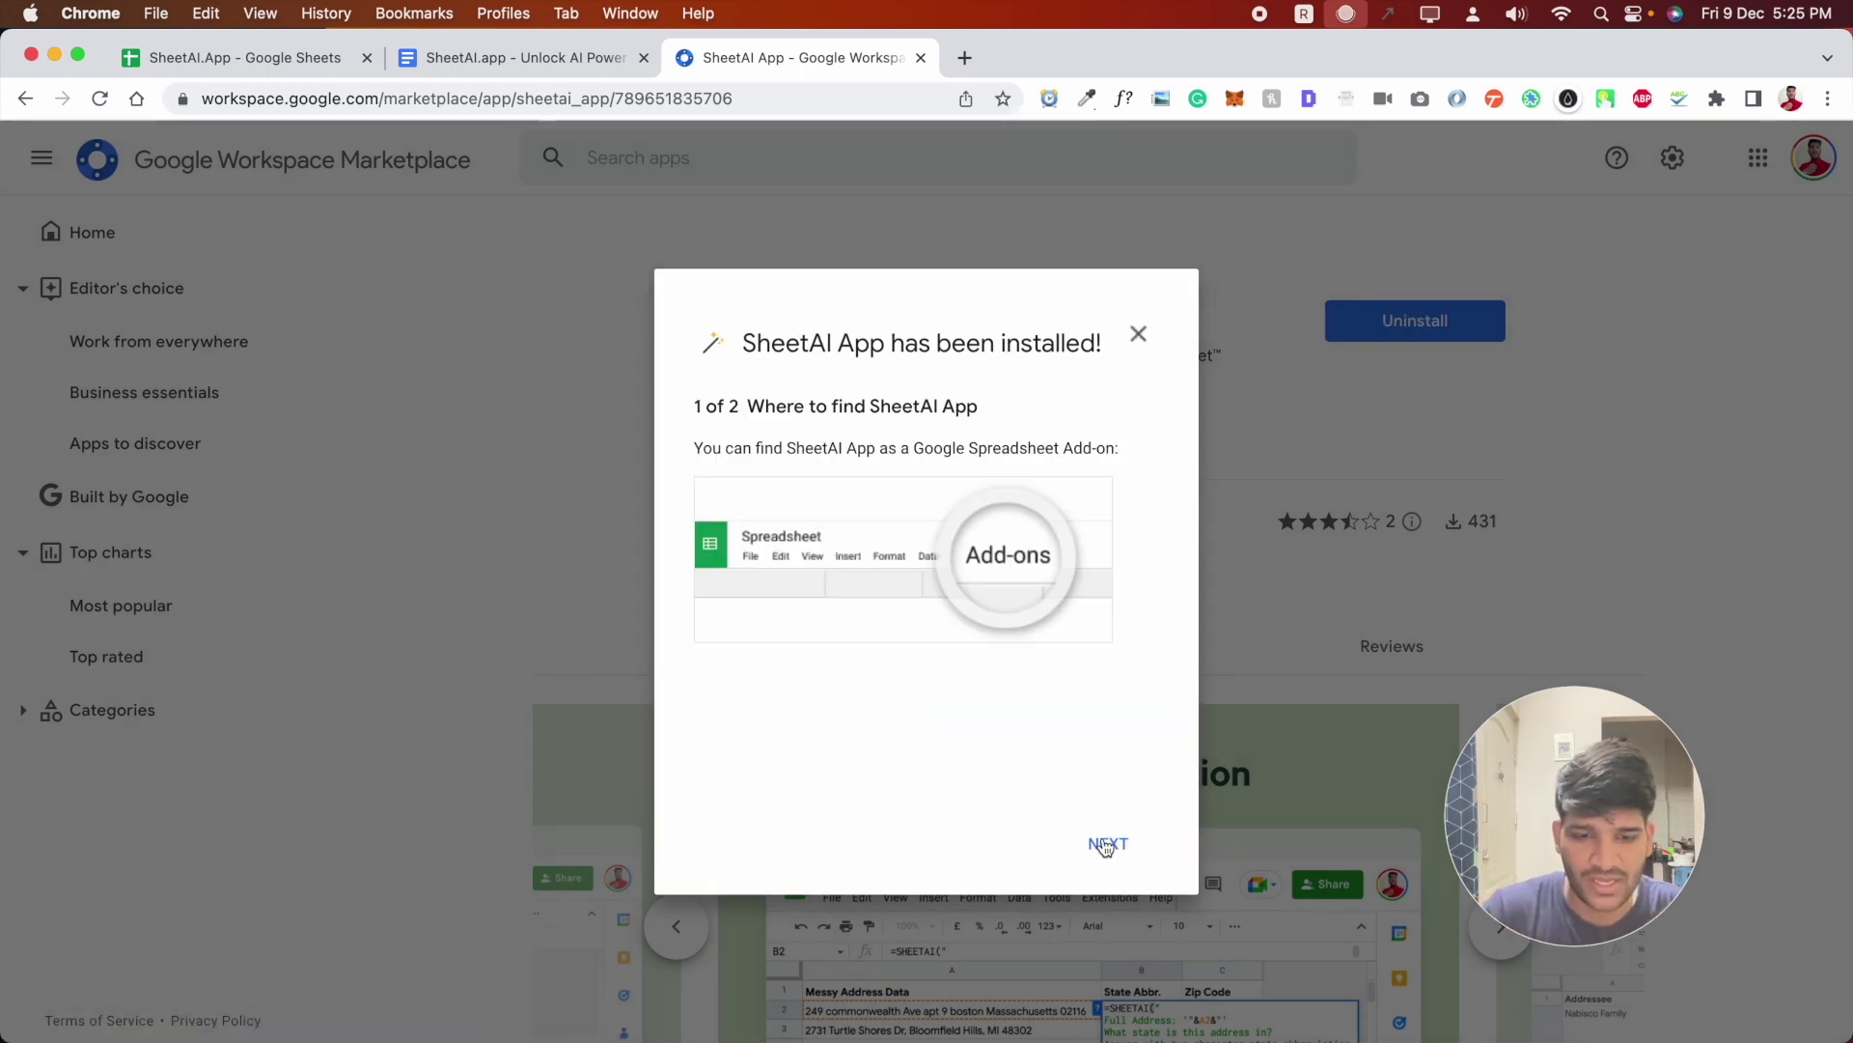
left_click(1107, 845)
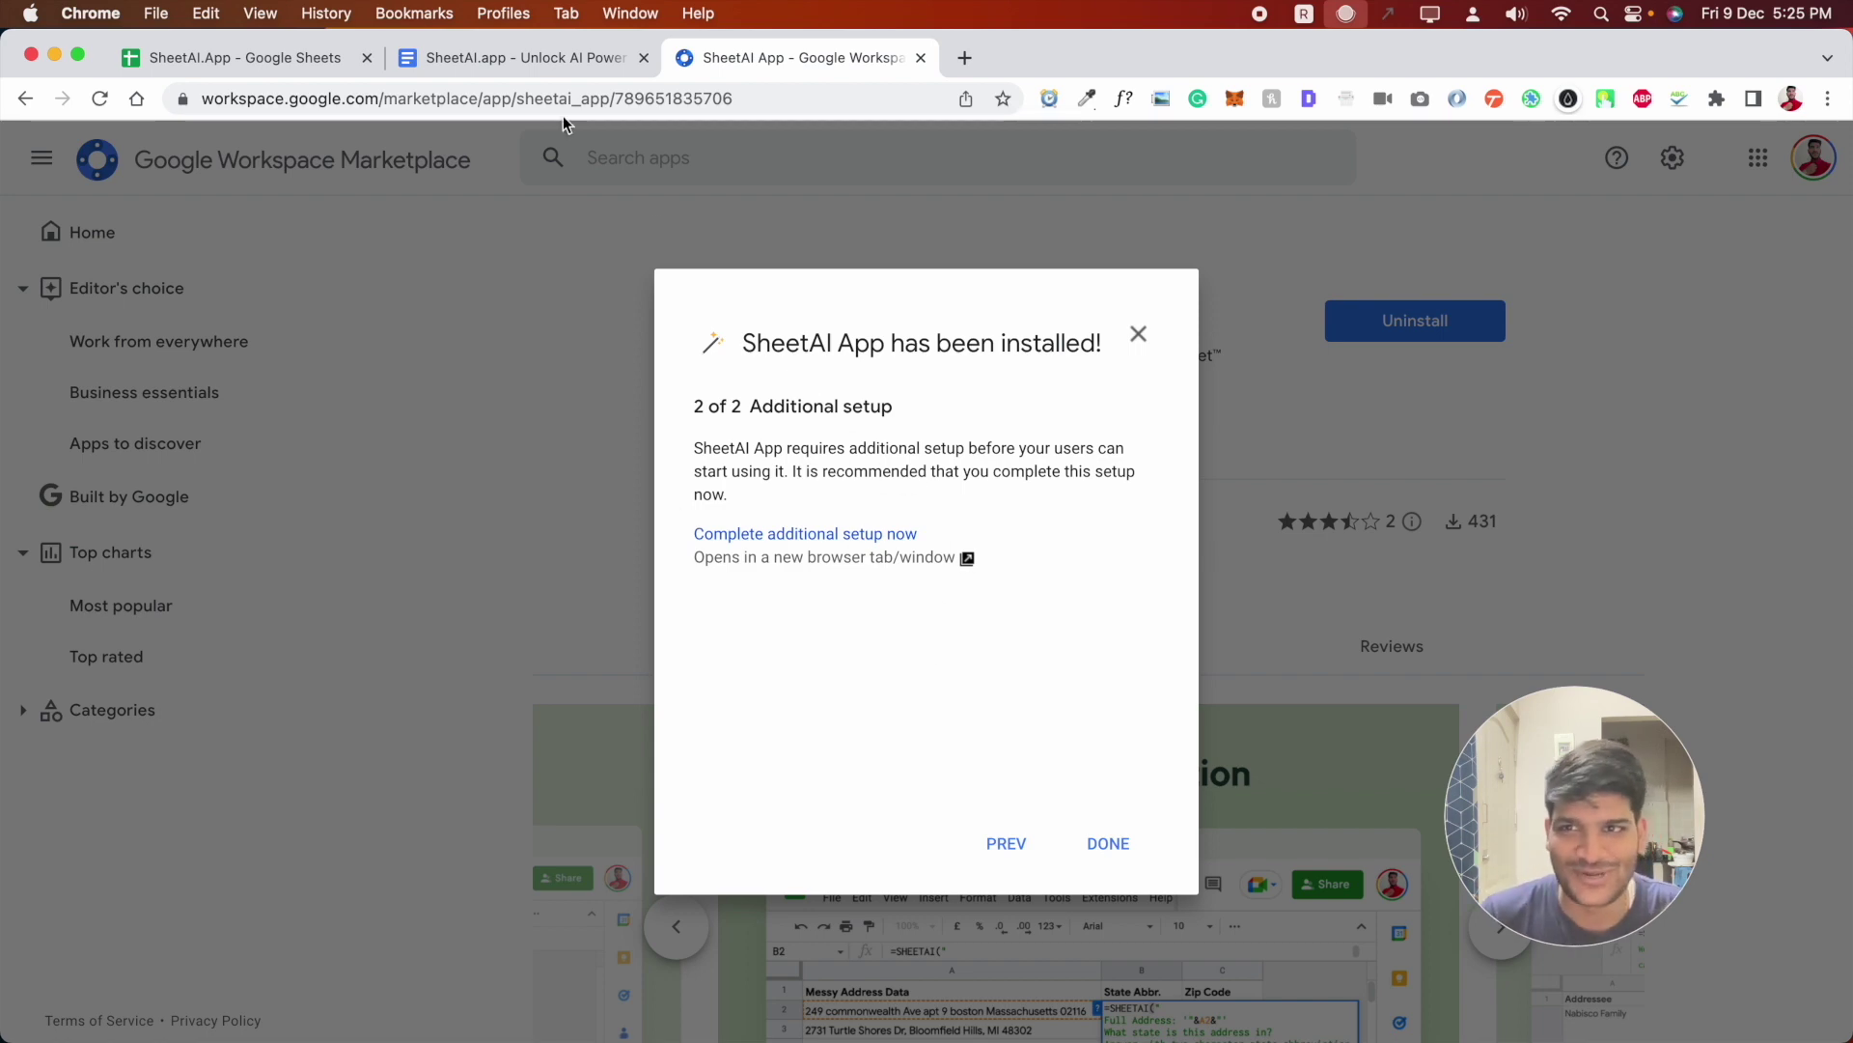
left_click(386, 73)
- Reload the spreadsheet so the add-on appears, and skim the SHEETAI formula notes in Docs
left_click(220, 67)
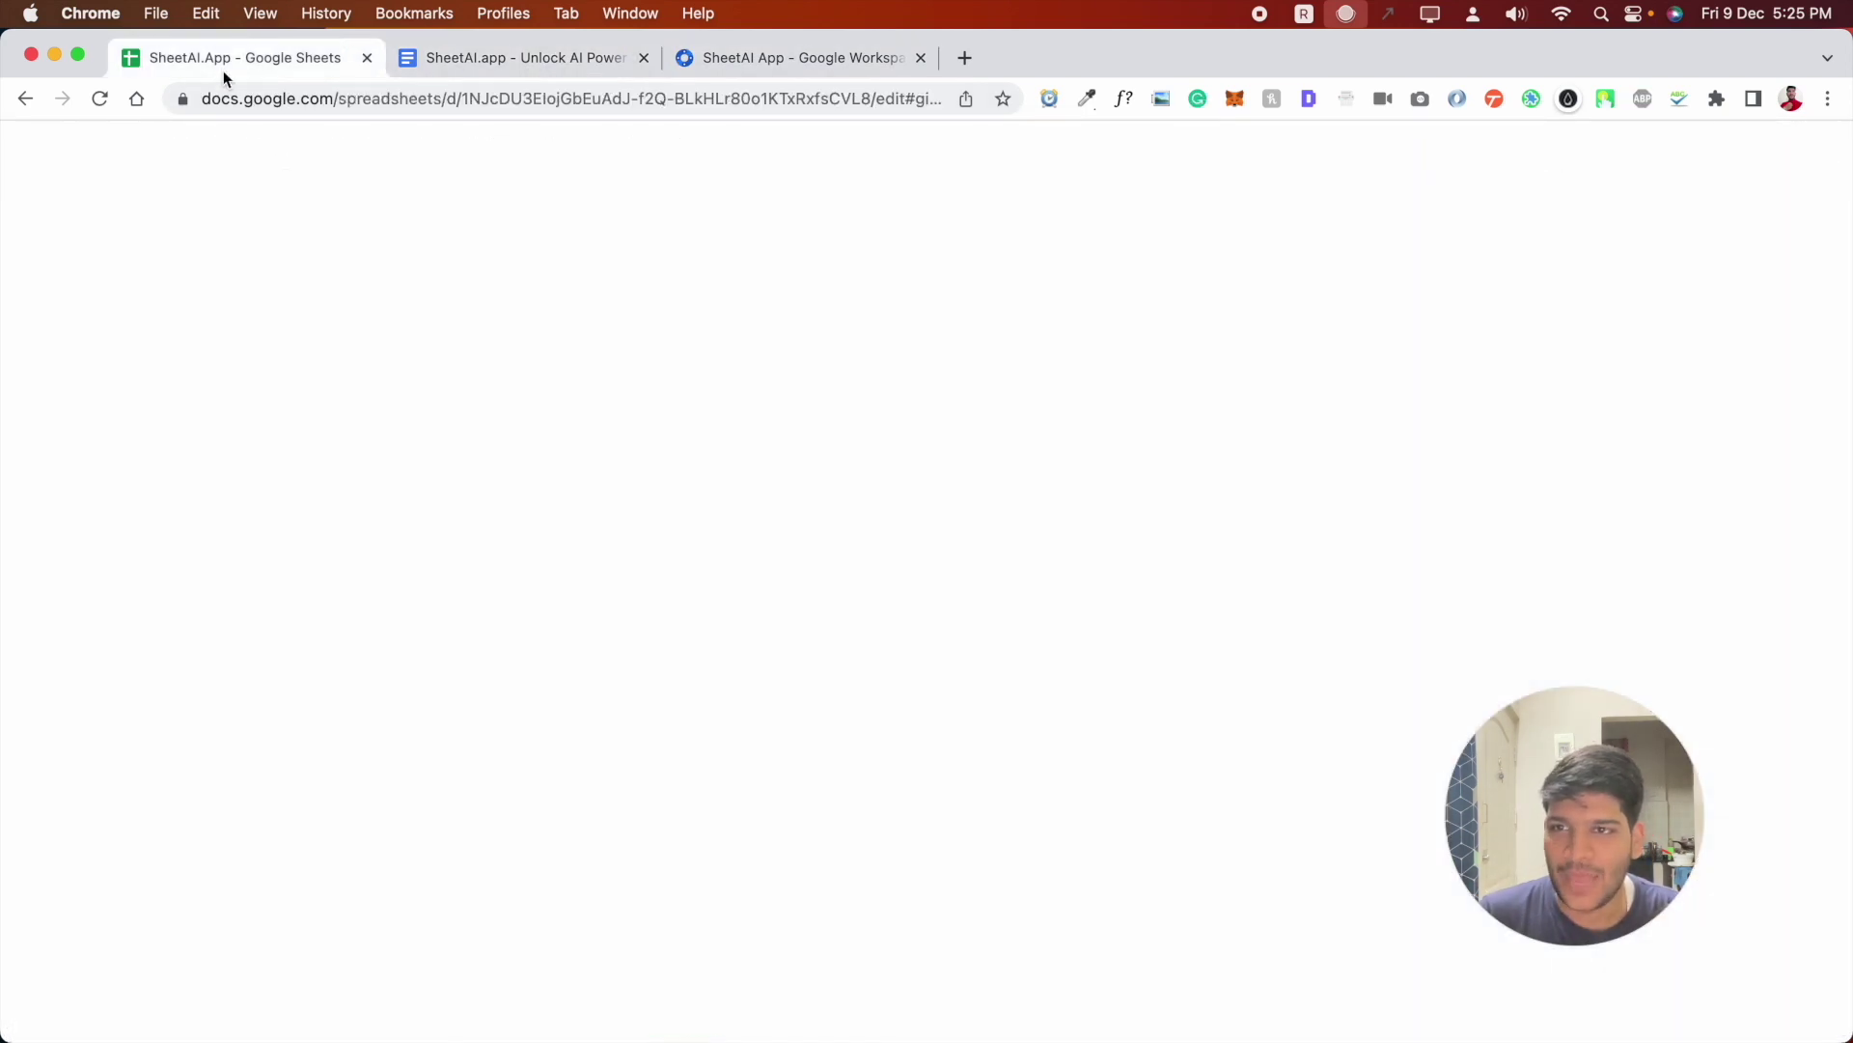
left_click(98, 99)
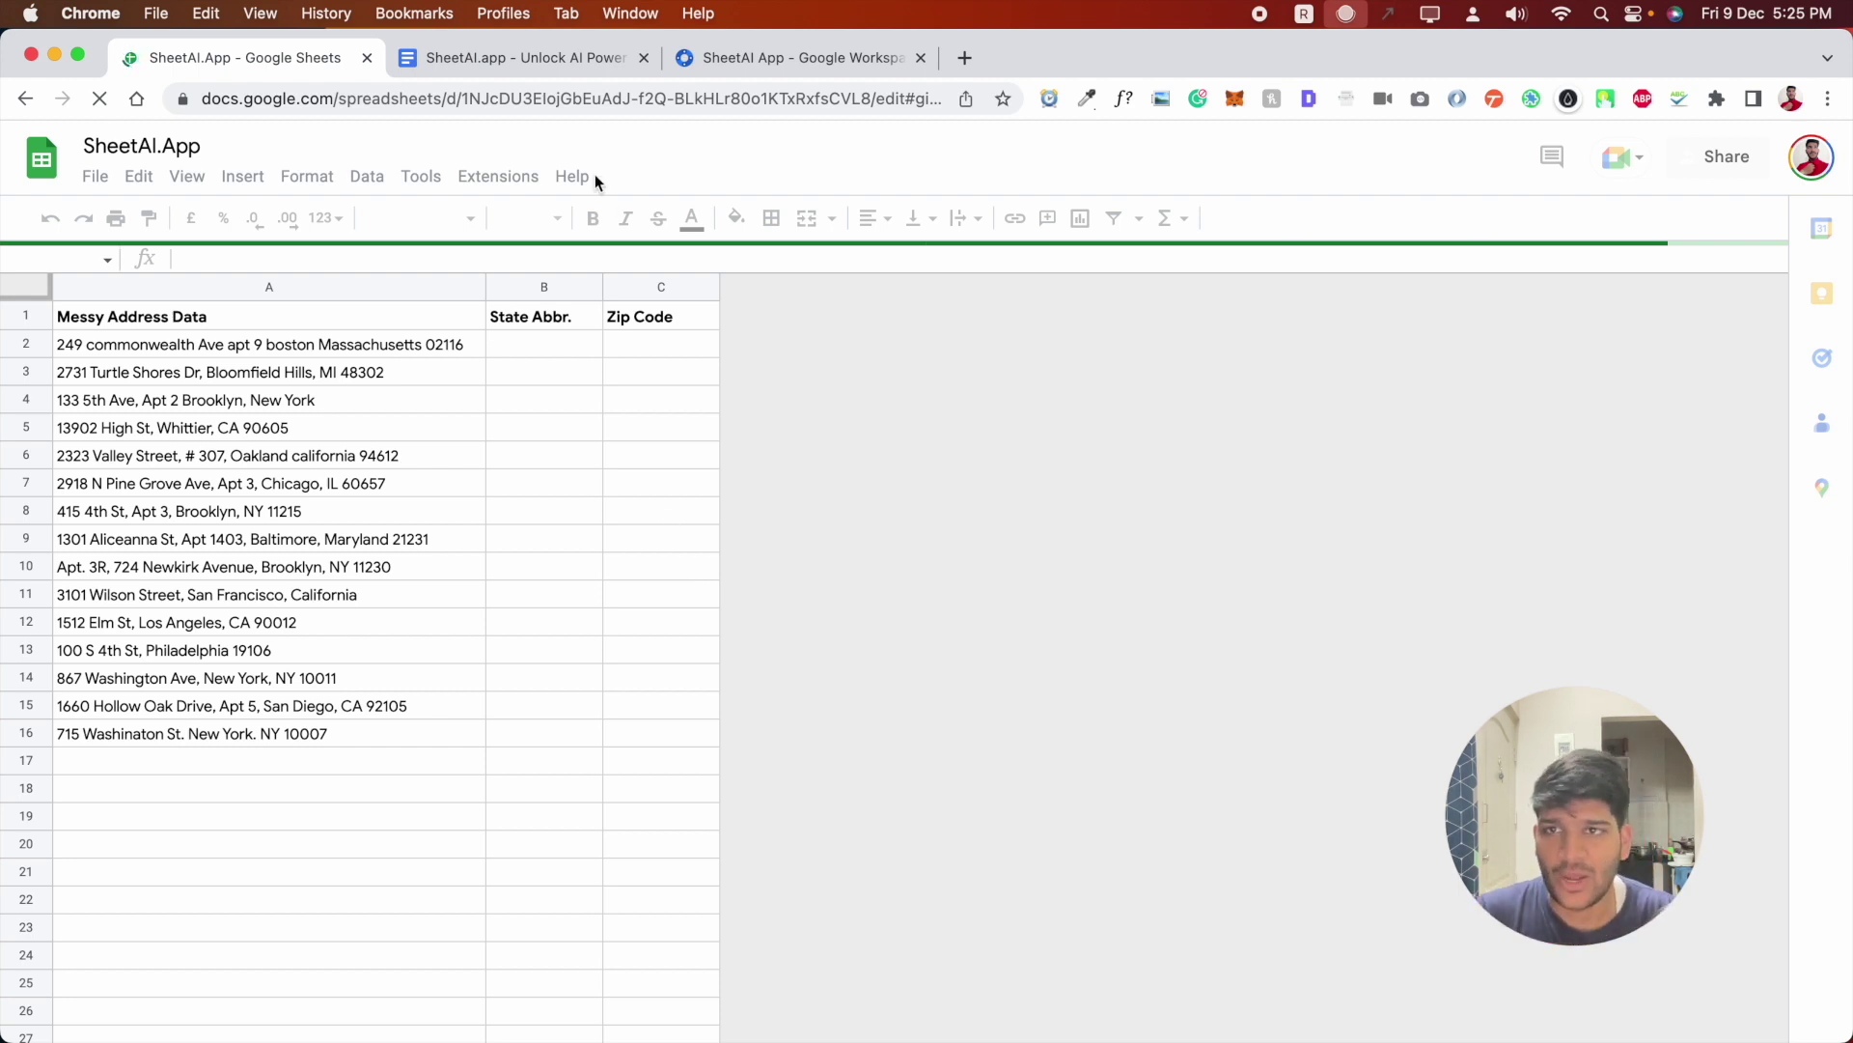
left_click(575, 66)
scroll(695, 698, "down", 3)
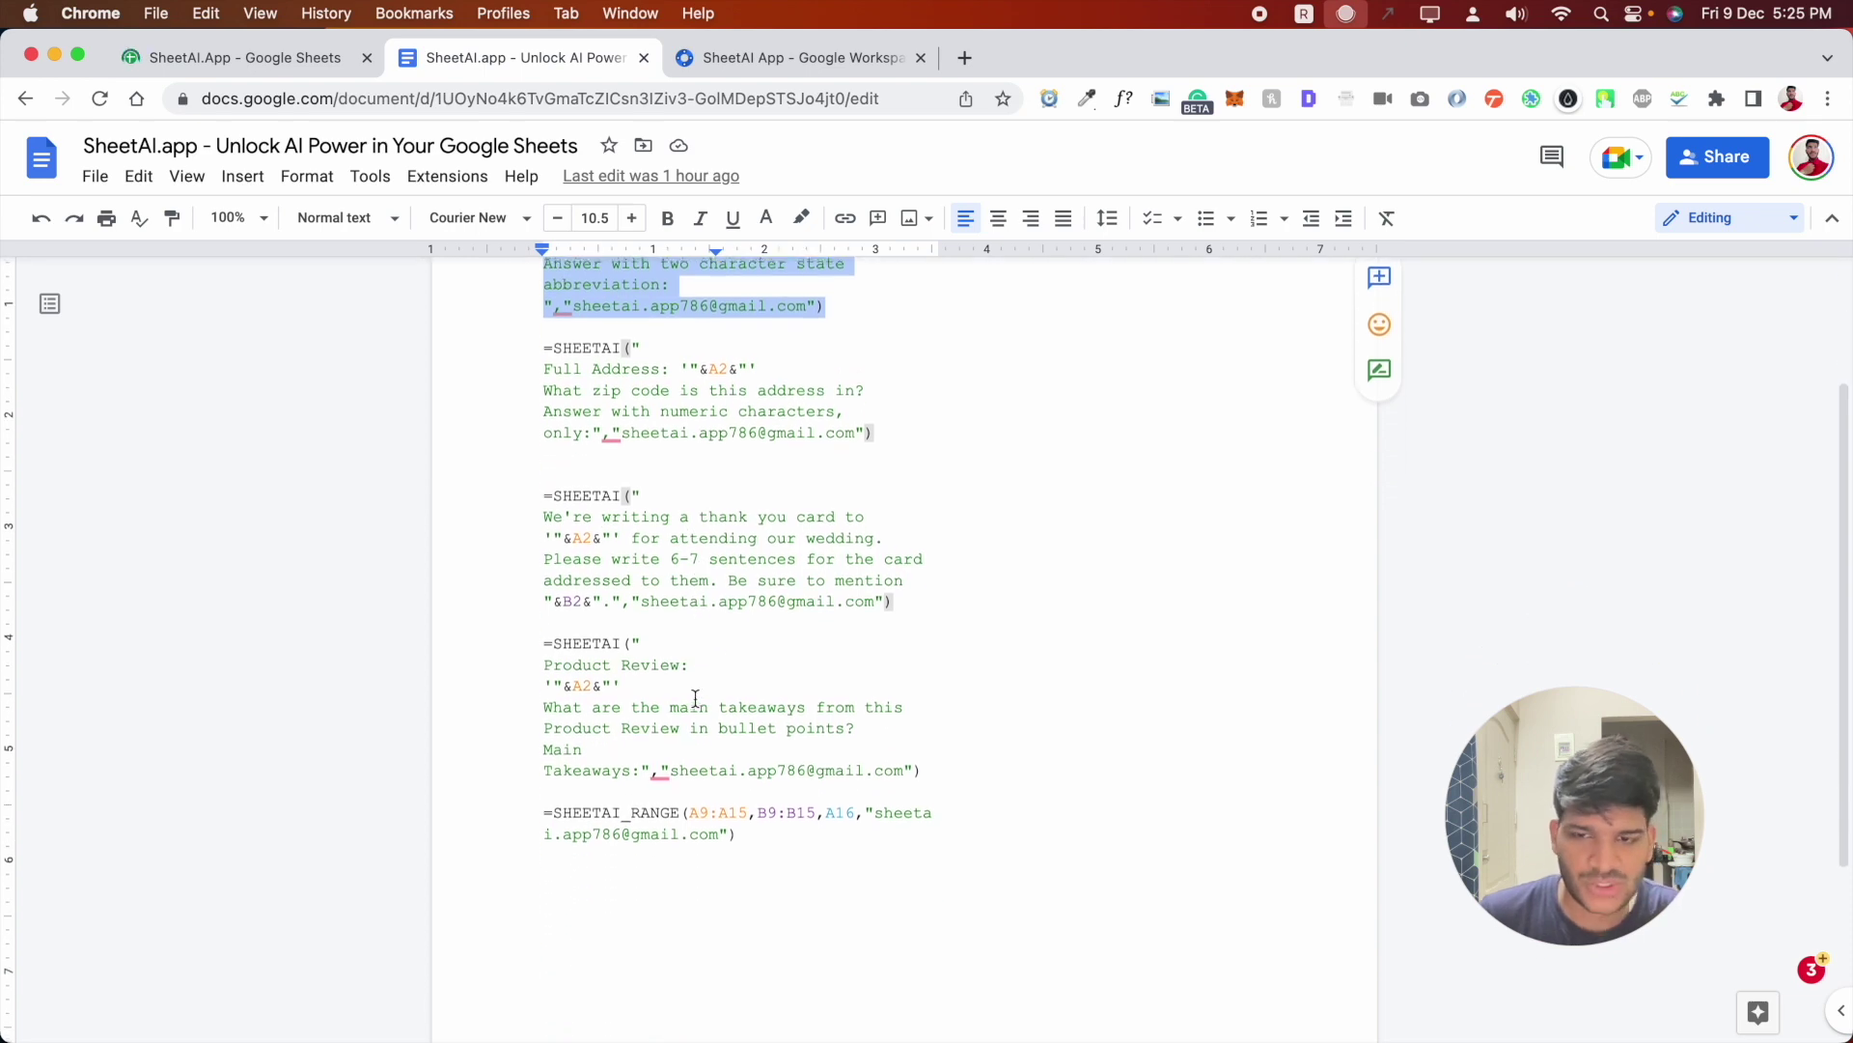
scroll(695, 698, "down", 1)
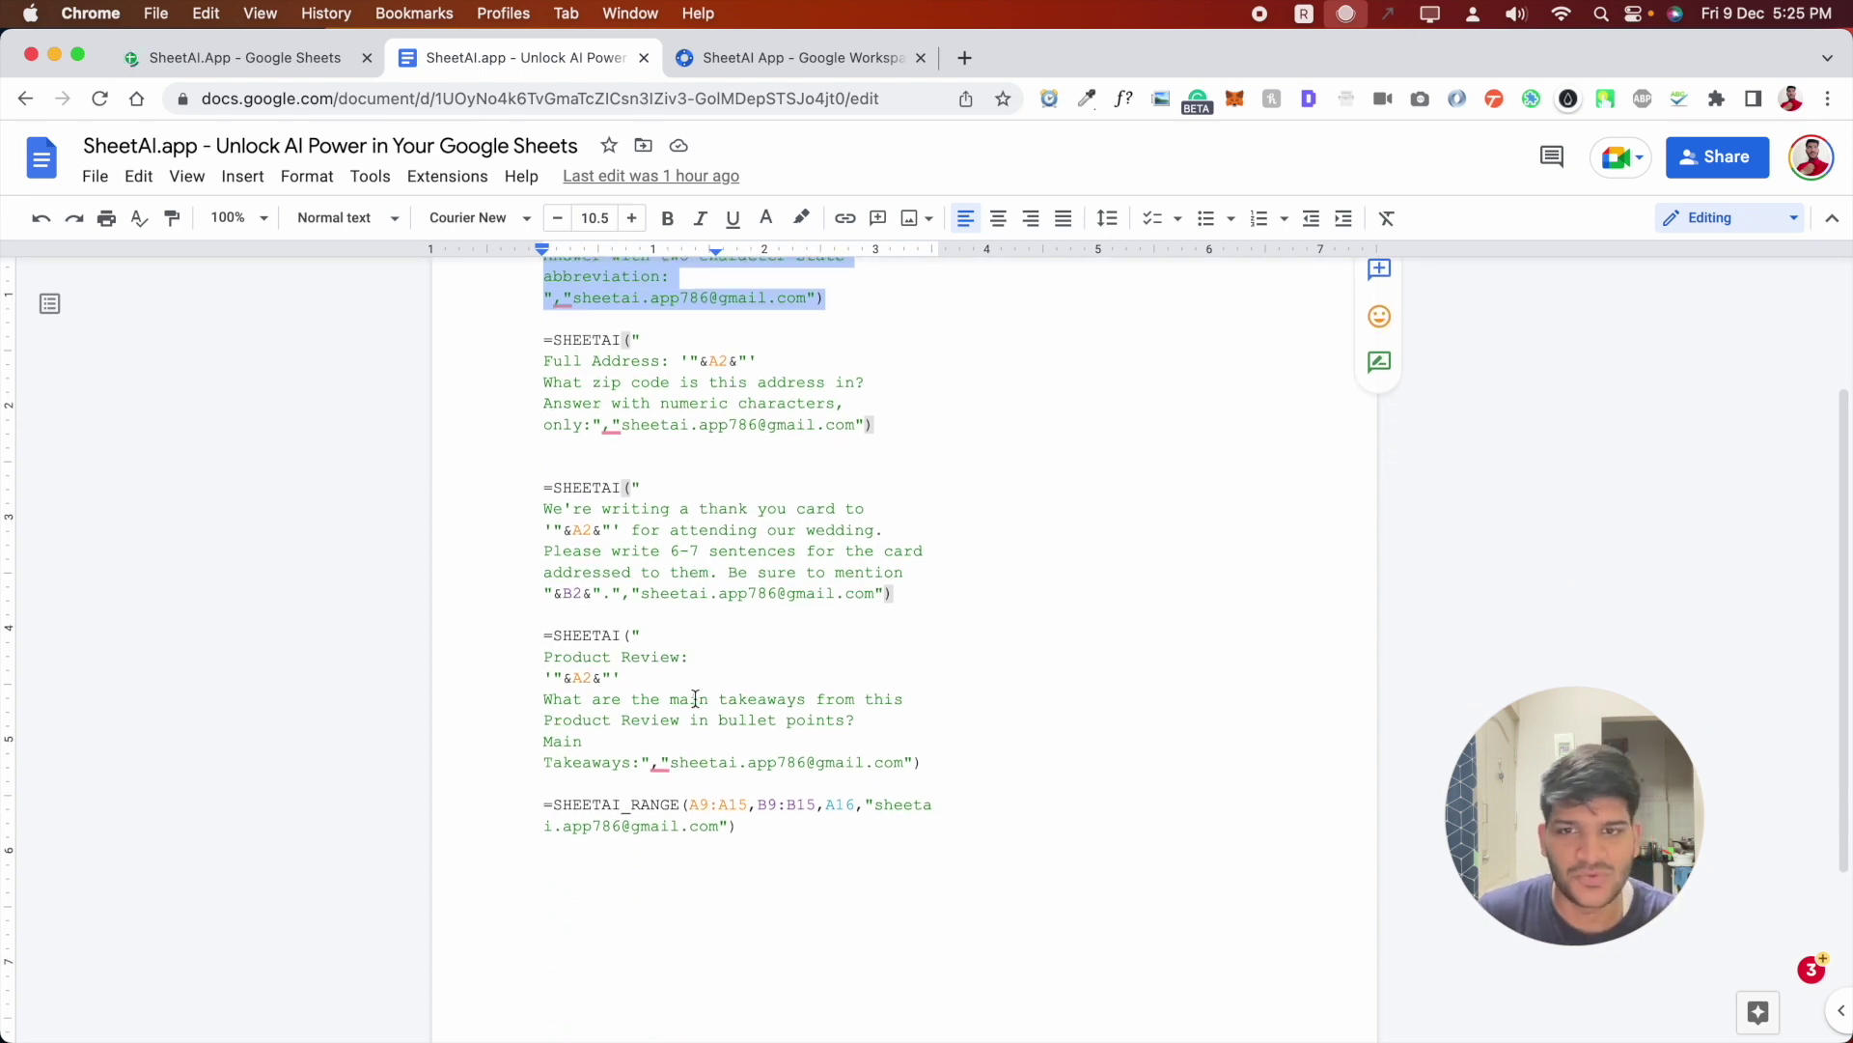
scroll(695, 698, "up", 3)
- Back on the Data Sanitization sheet, dismiss the signed-in account notice
left_click(302, 75)
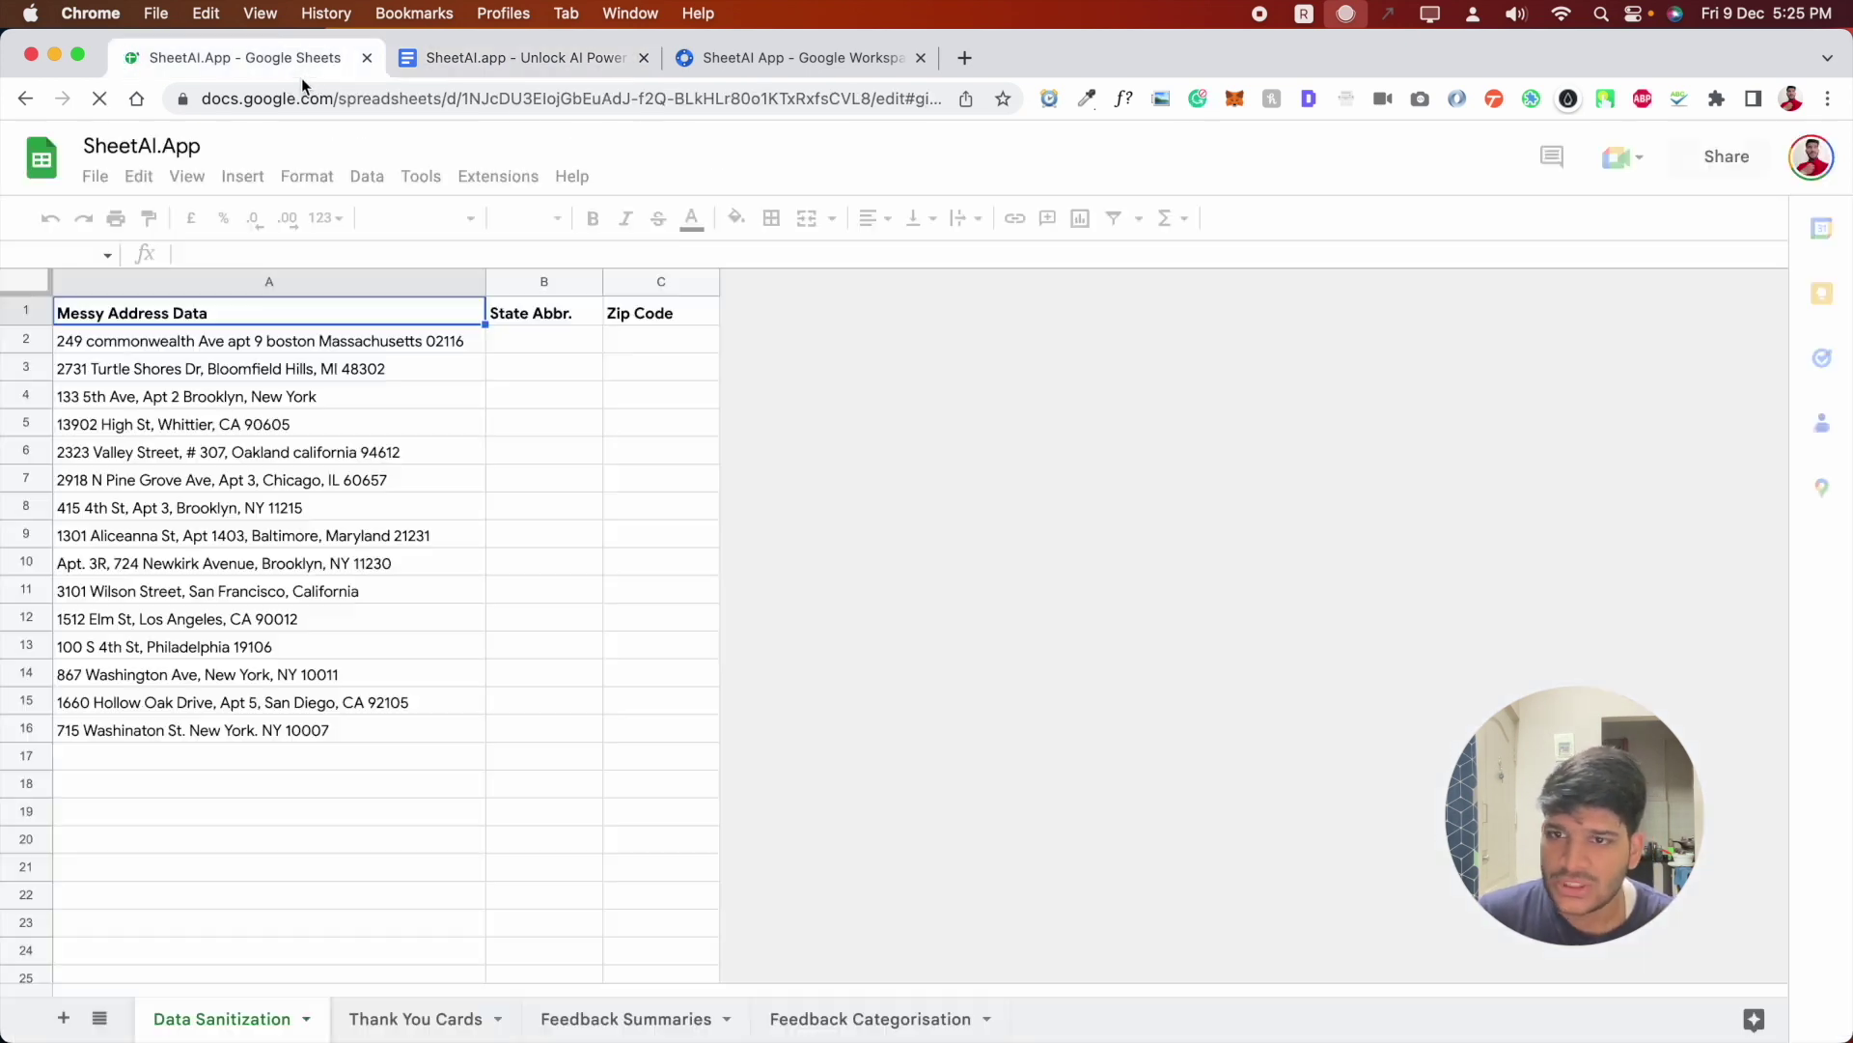
left_click(548, 597)
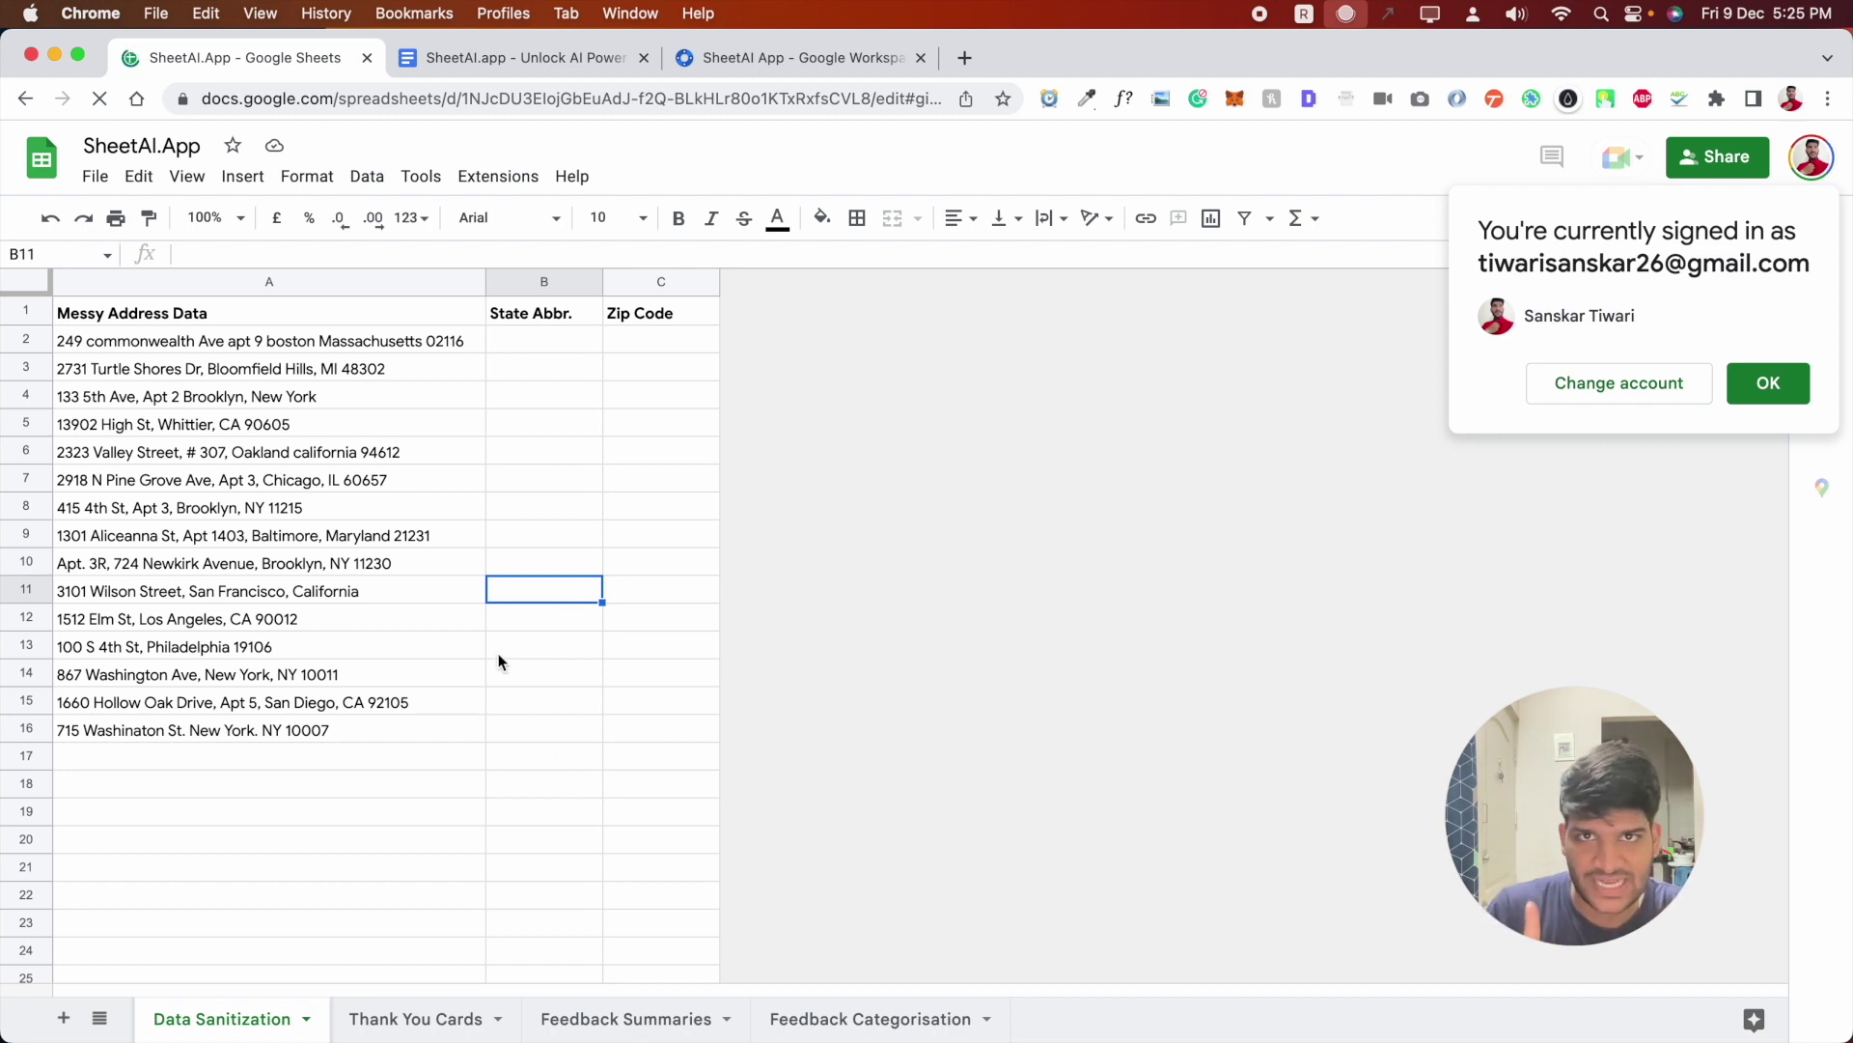
left_click(1768, 382)
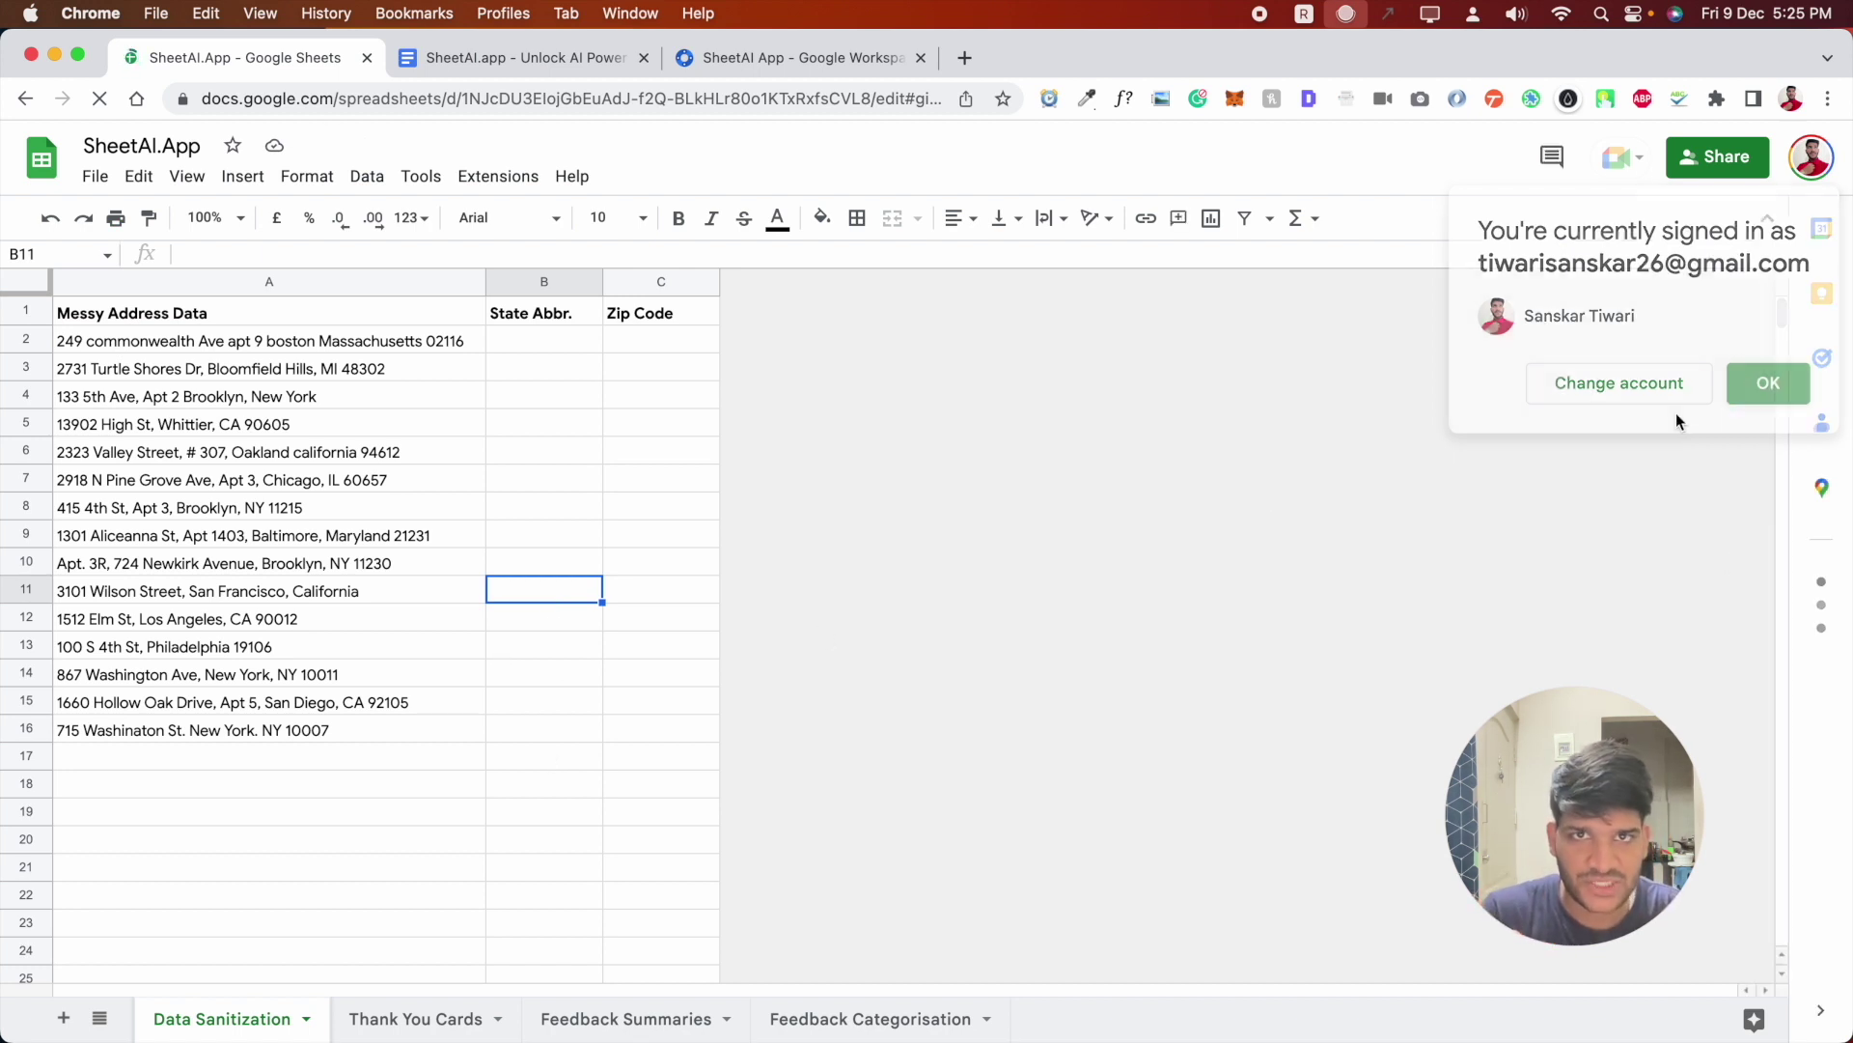
left_click(543, 482)
- Copy the state-abbreviation SHEETAI formula from the notes and enter it in B2 as a trial
left_click(552, 342)
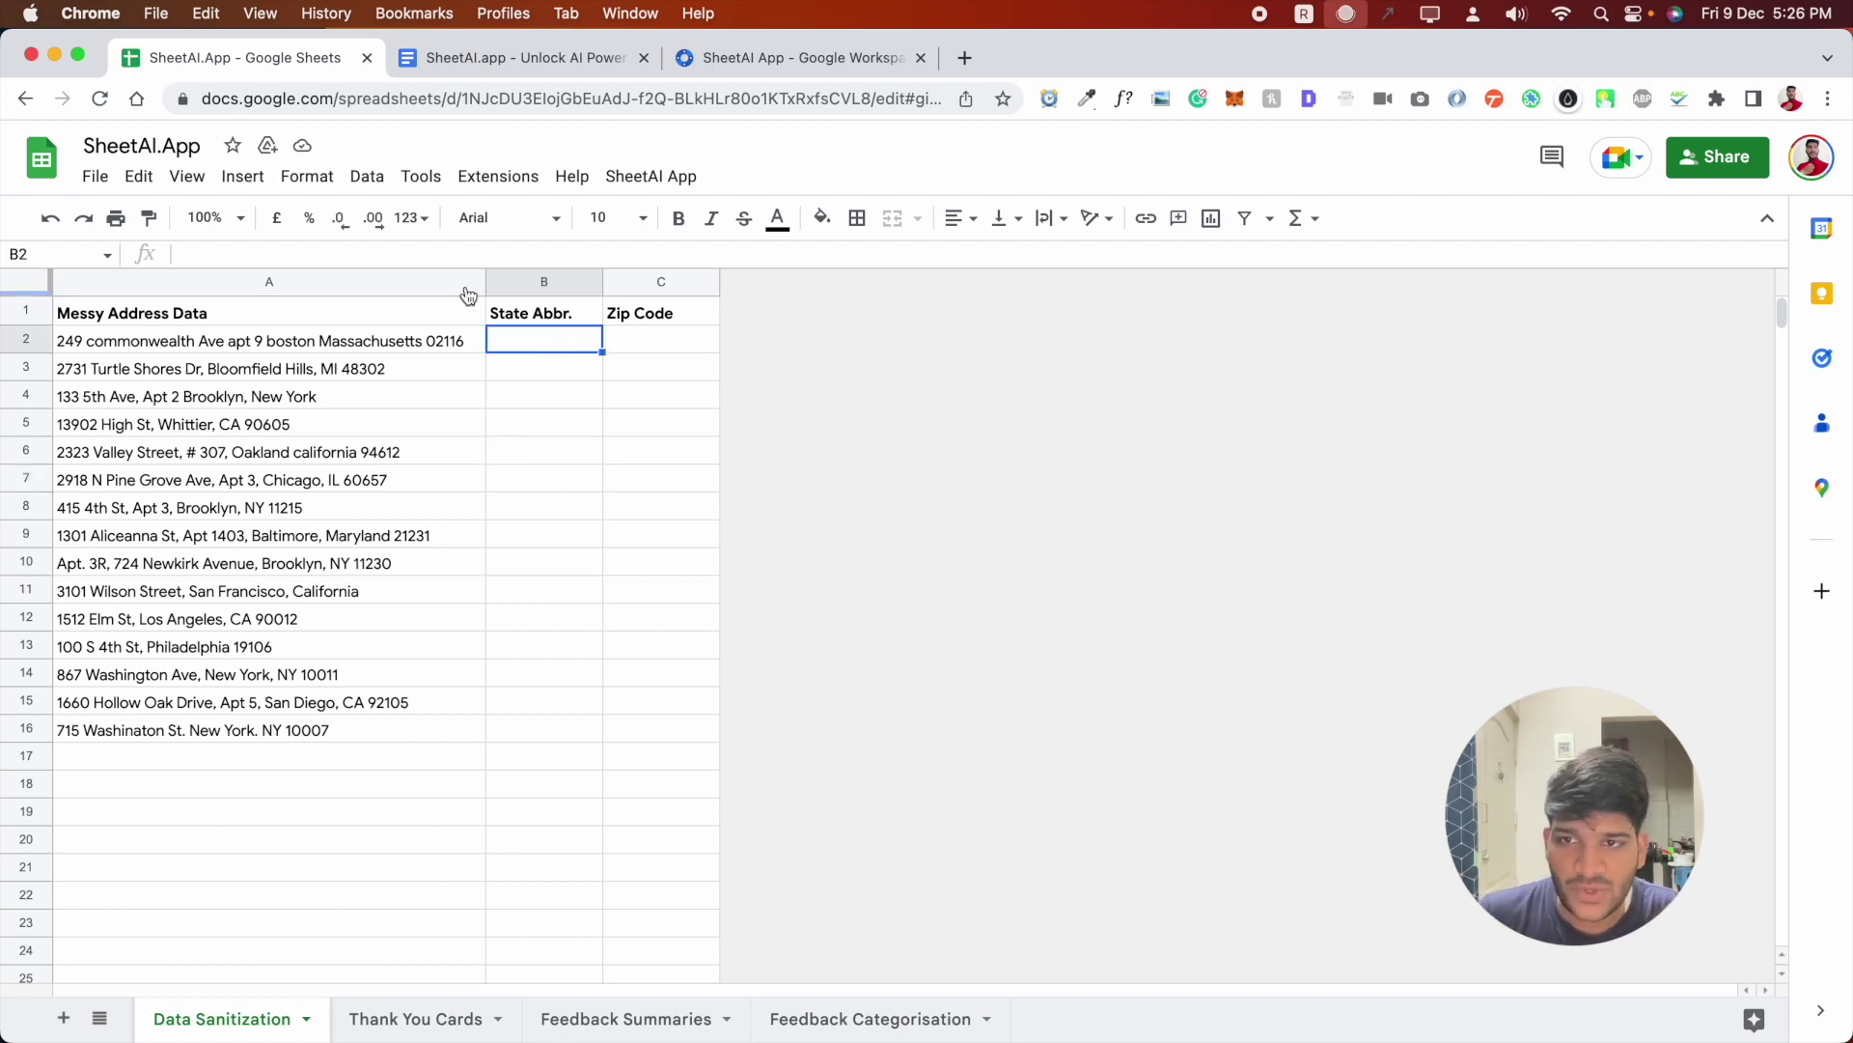
left_click(522, 58)
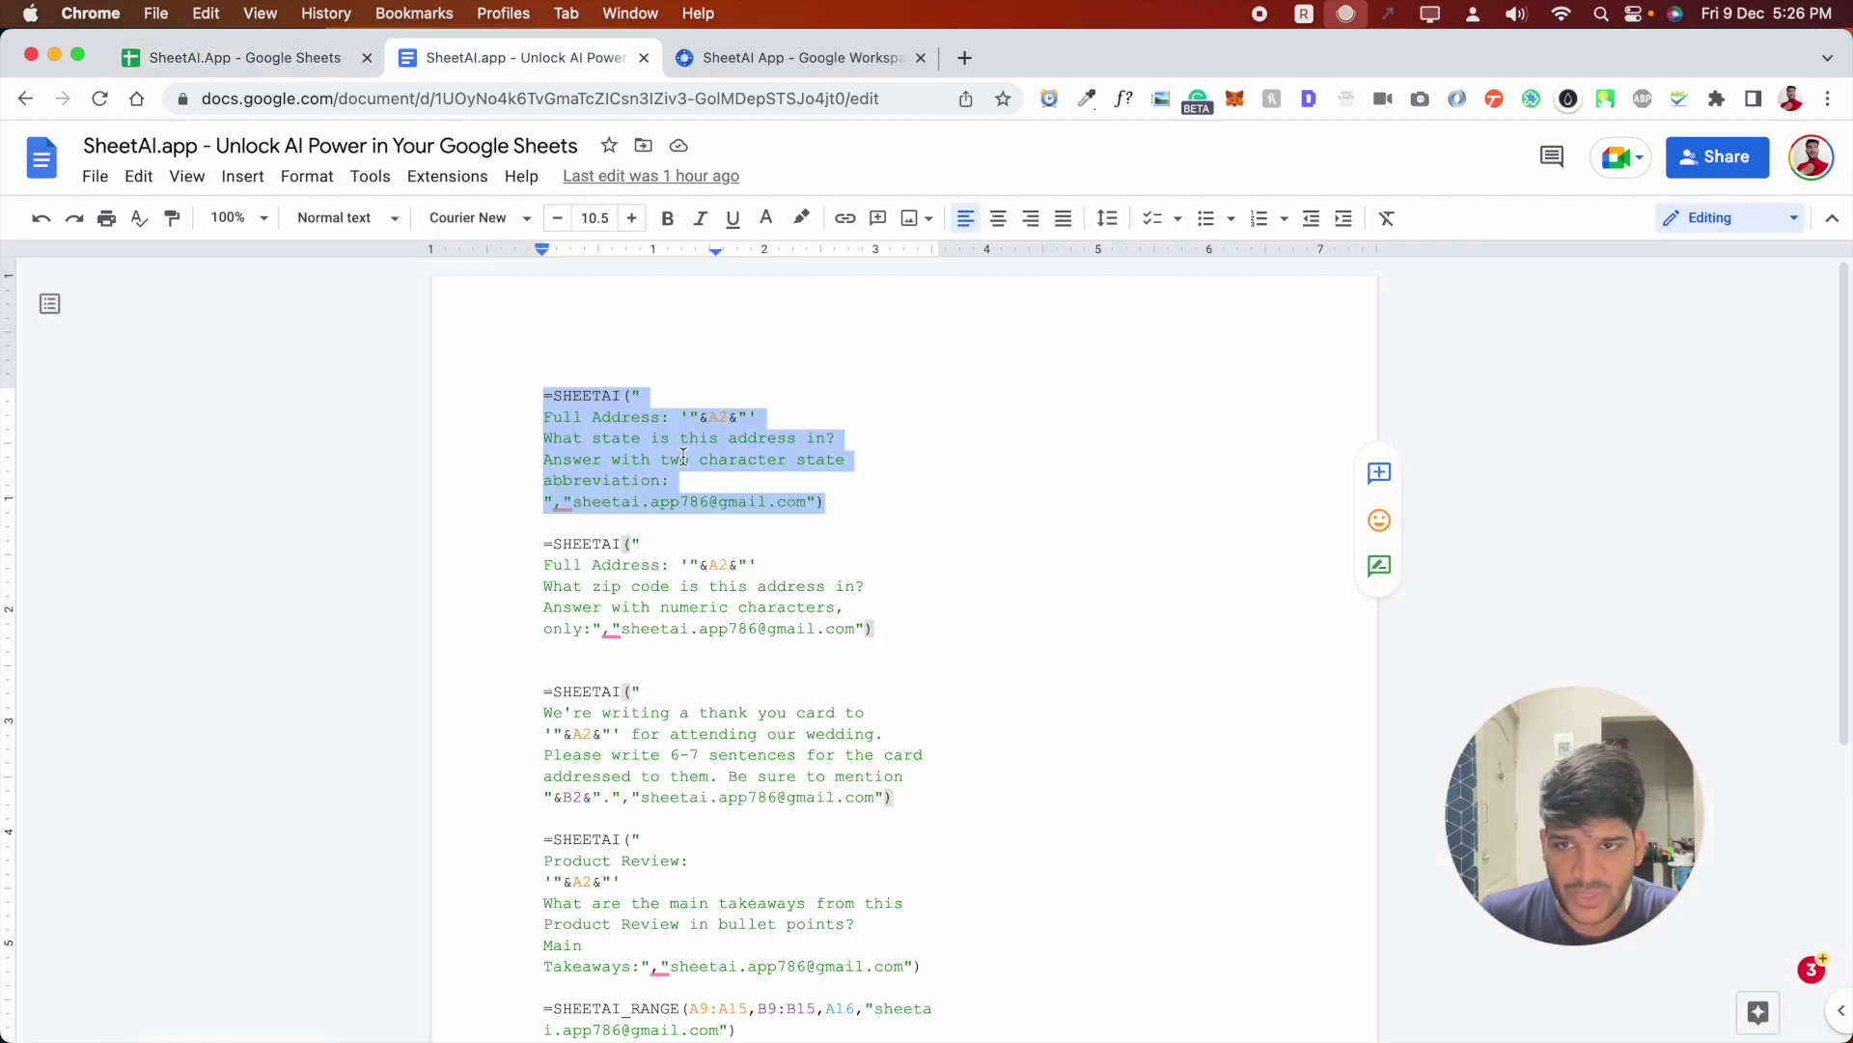
key("super+c")
key("ctrl+shift+Tab")
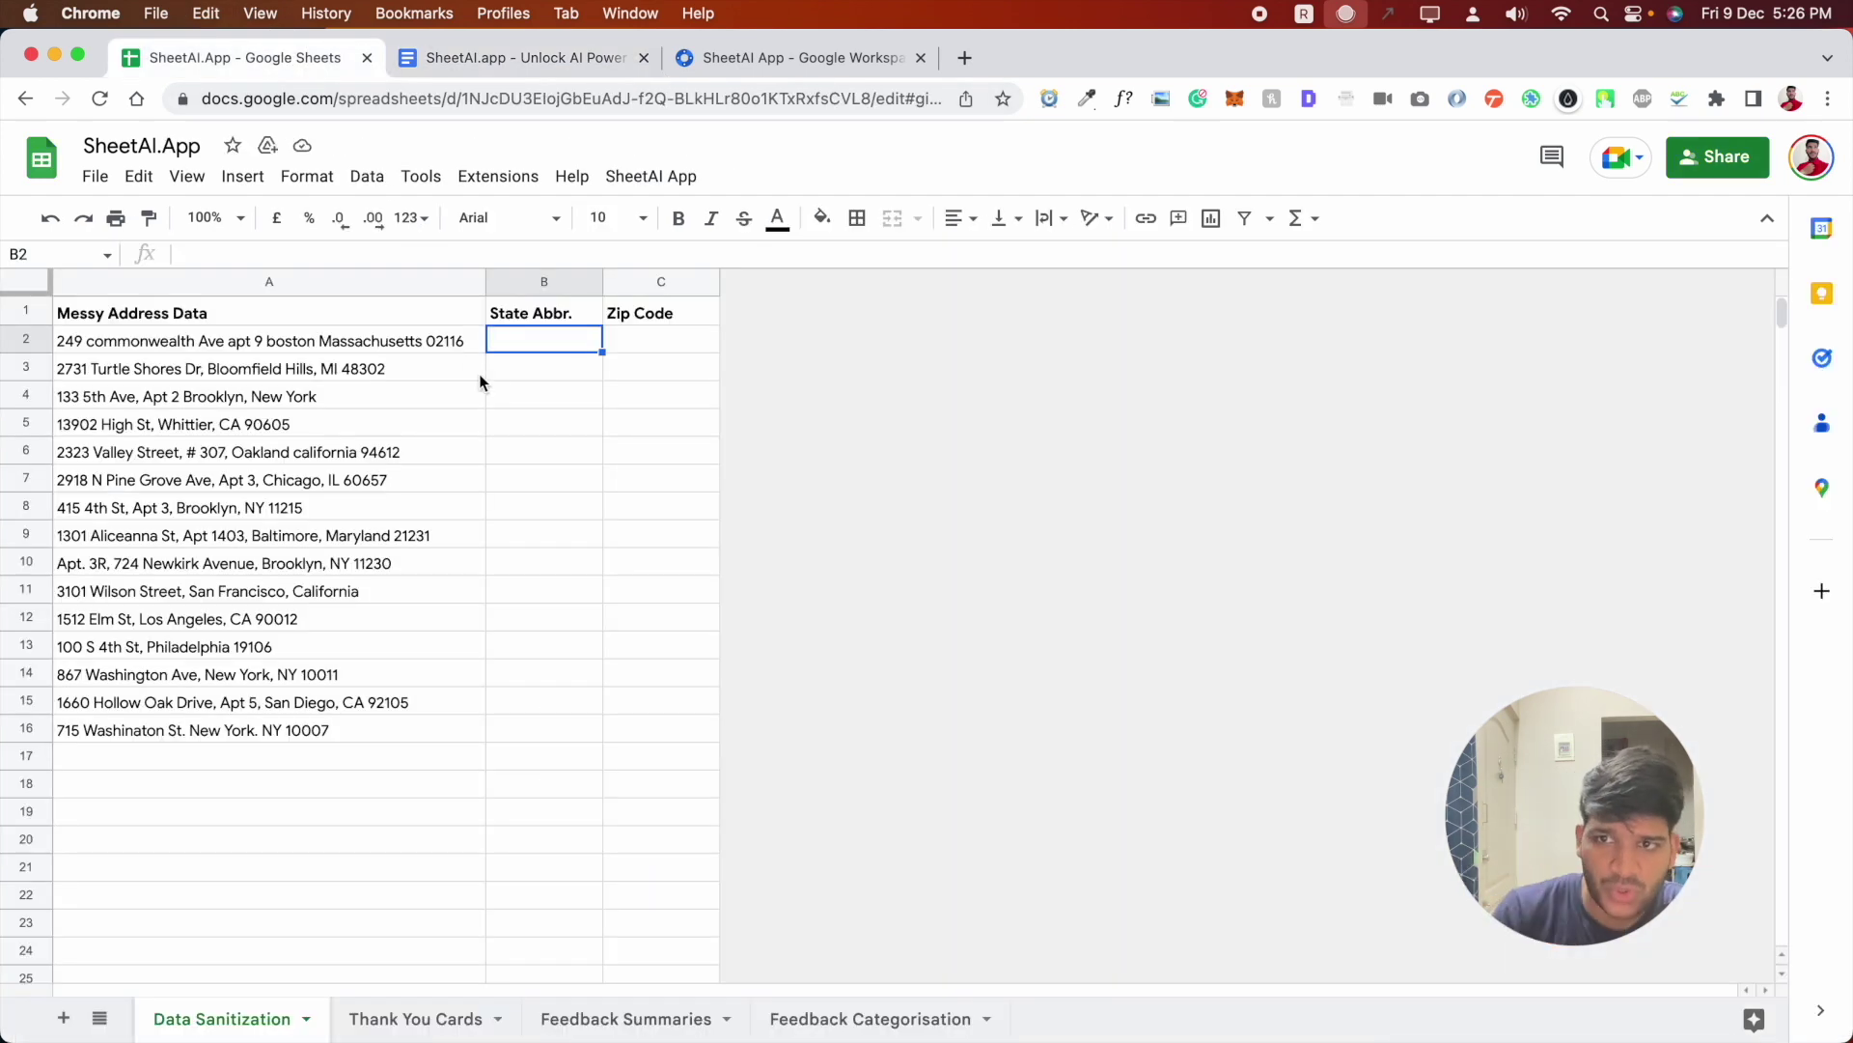
double_click(520, 348)
key("super+v")
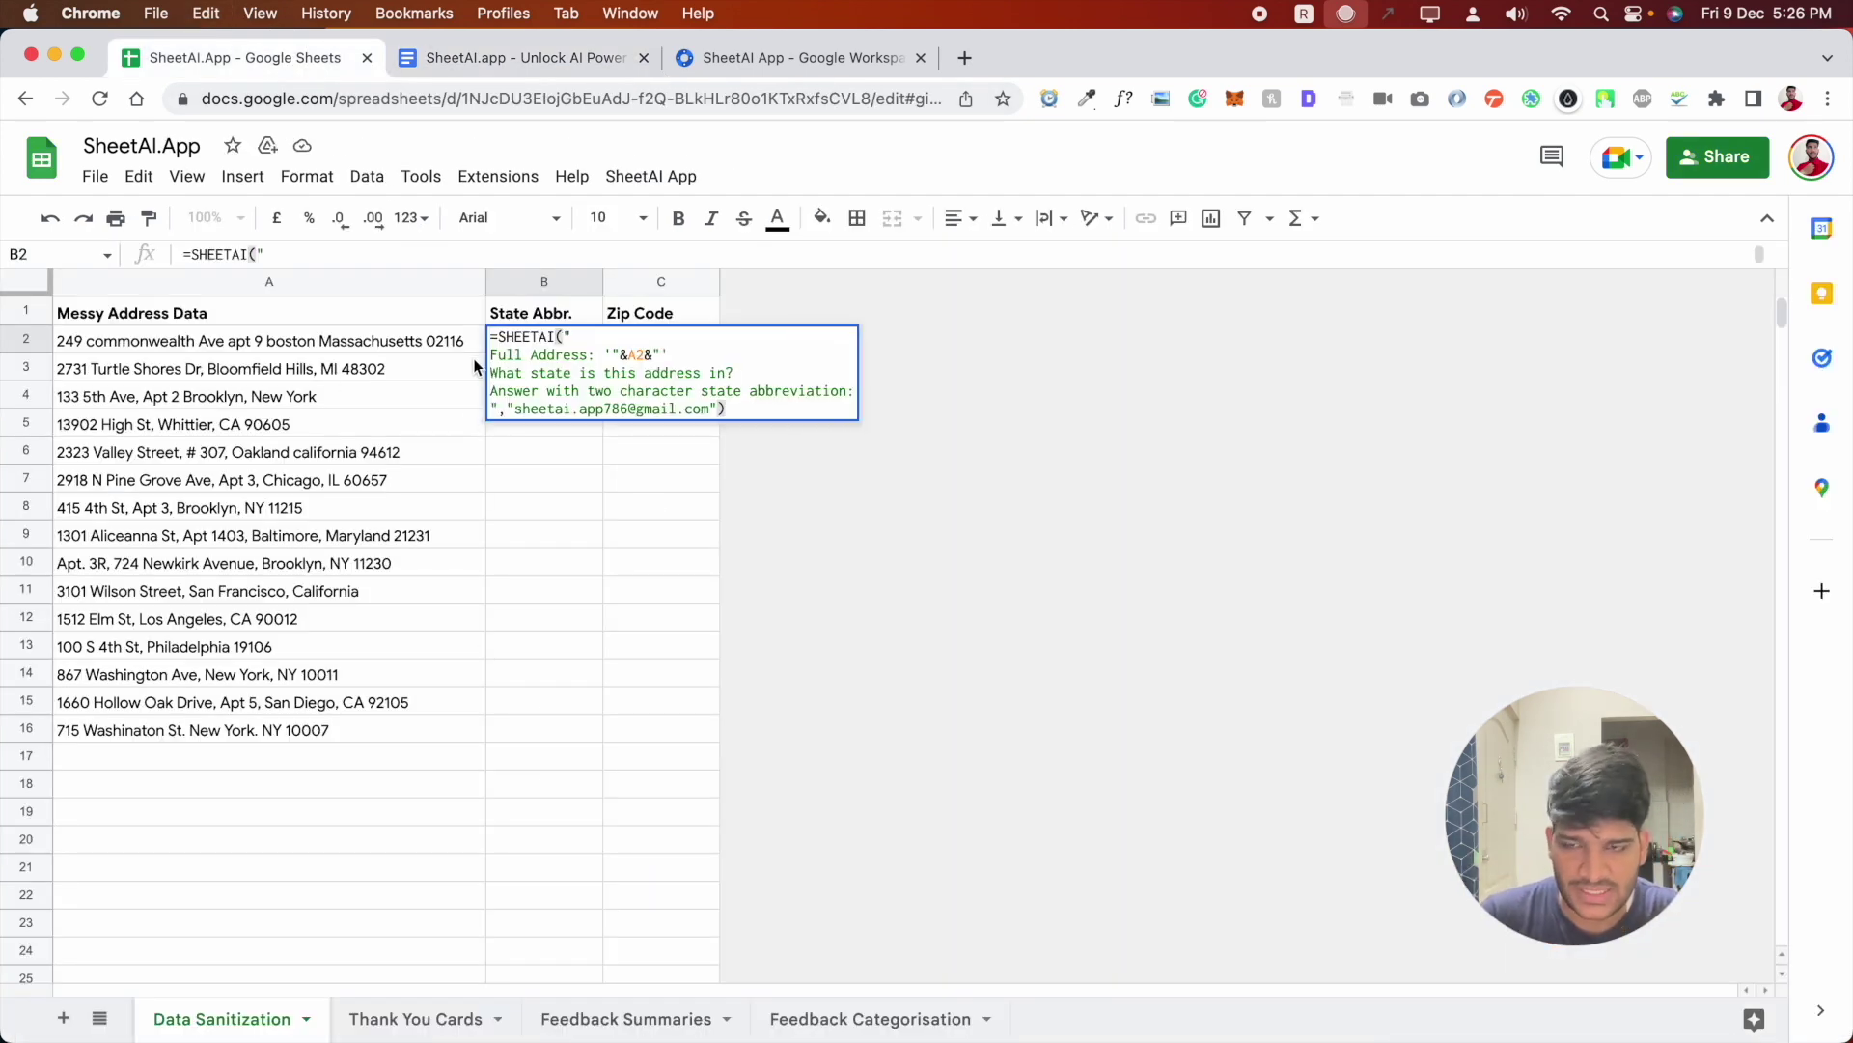
left_click(518, 461)
- Clear the trial formula from B2 and launch the SheetAI App add-on
left_click(542, 349)
key("BackSpace")
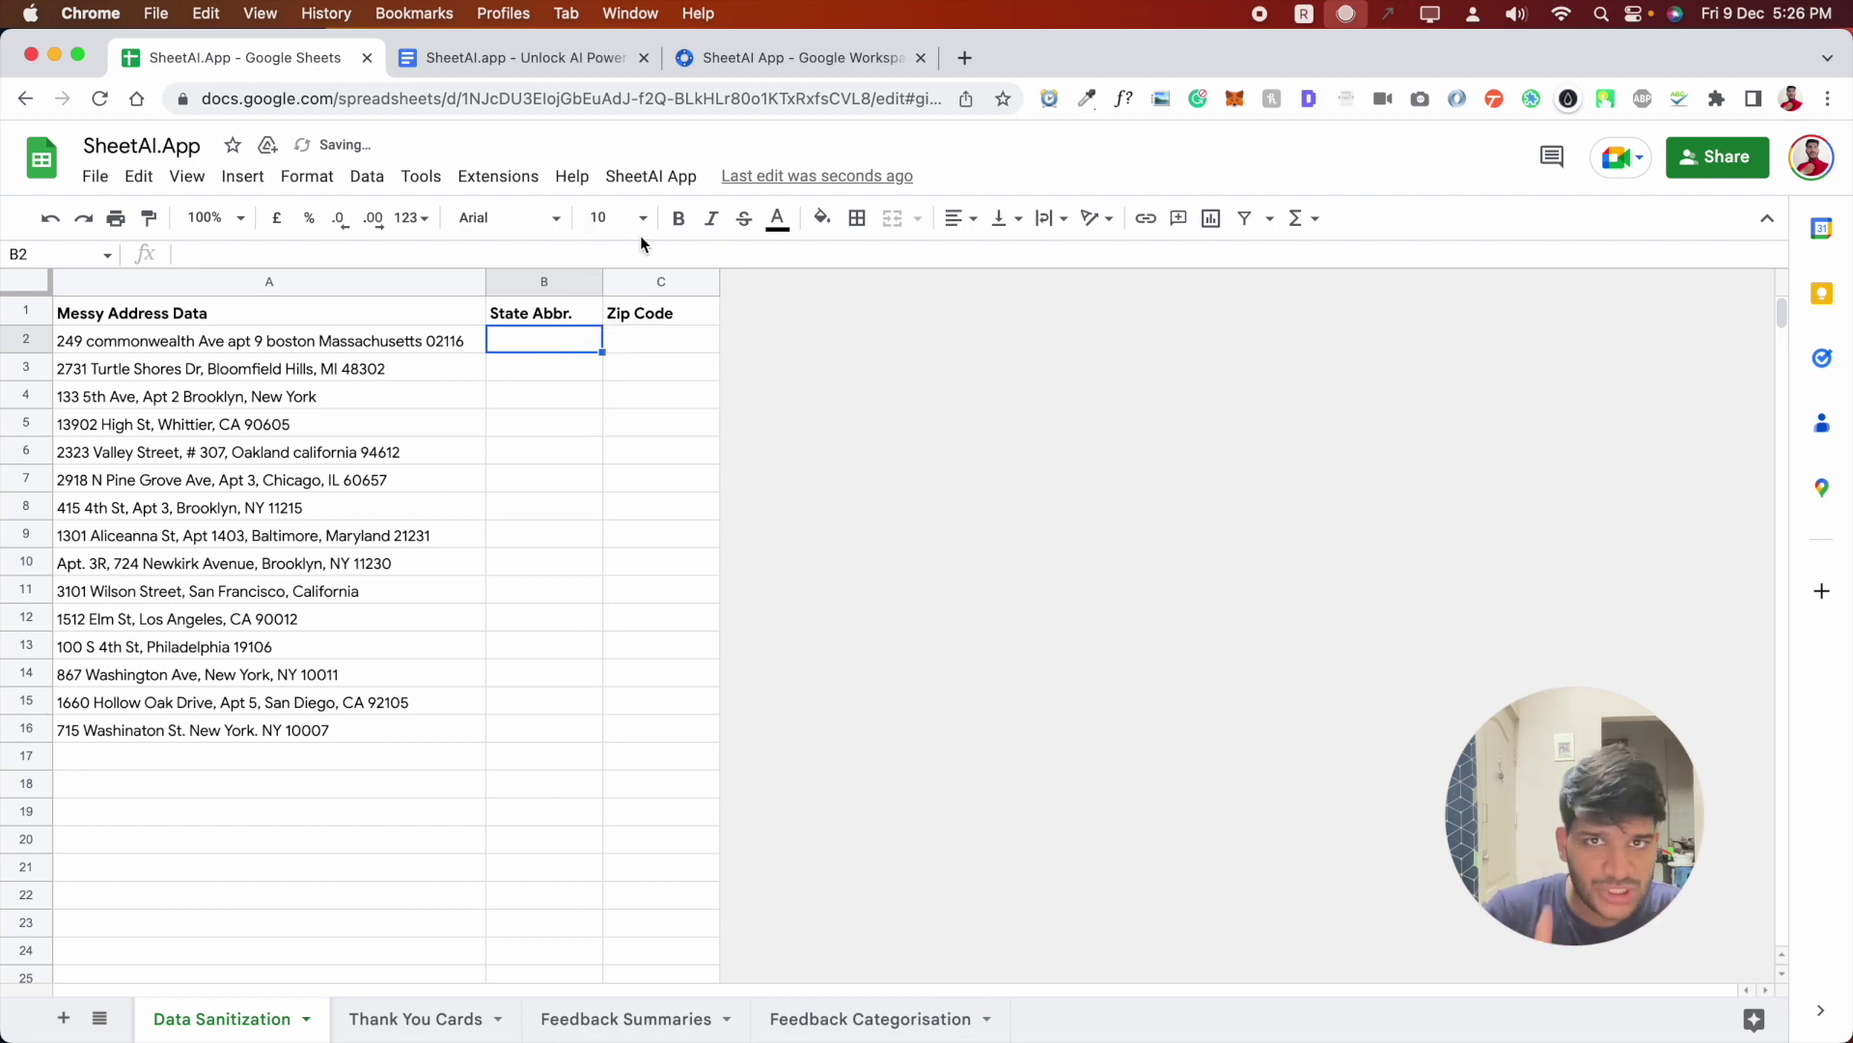
left_click(651, 177)
left_click(661, 222)
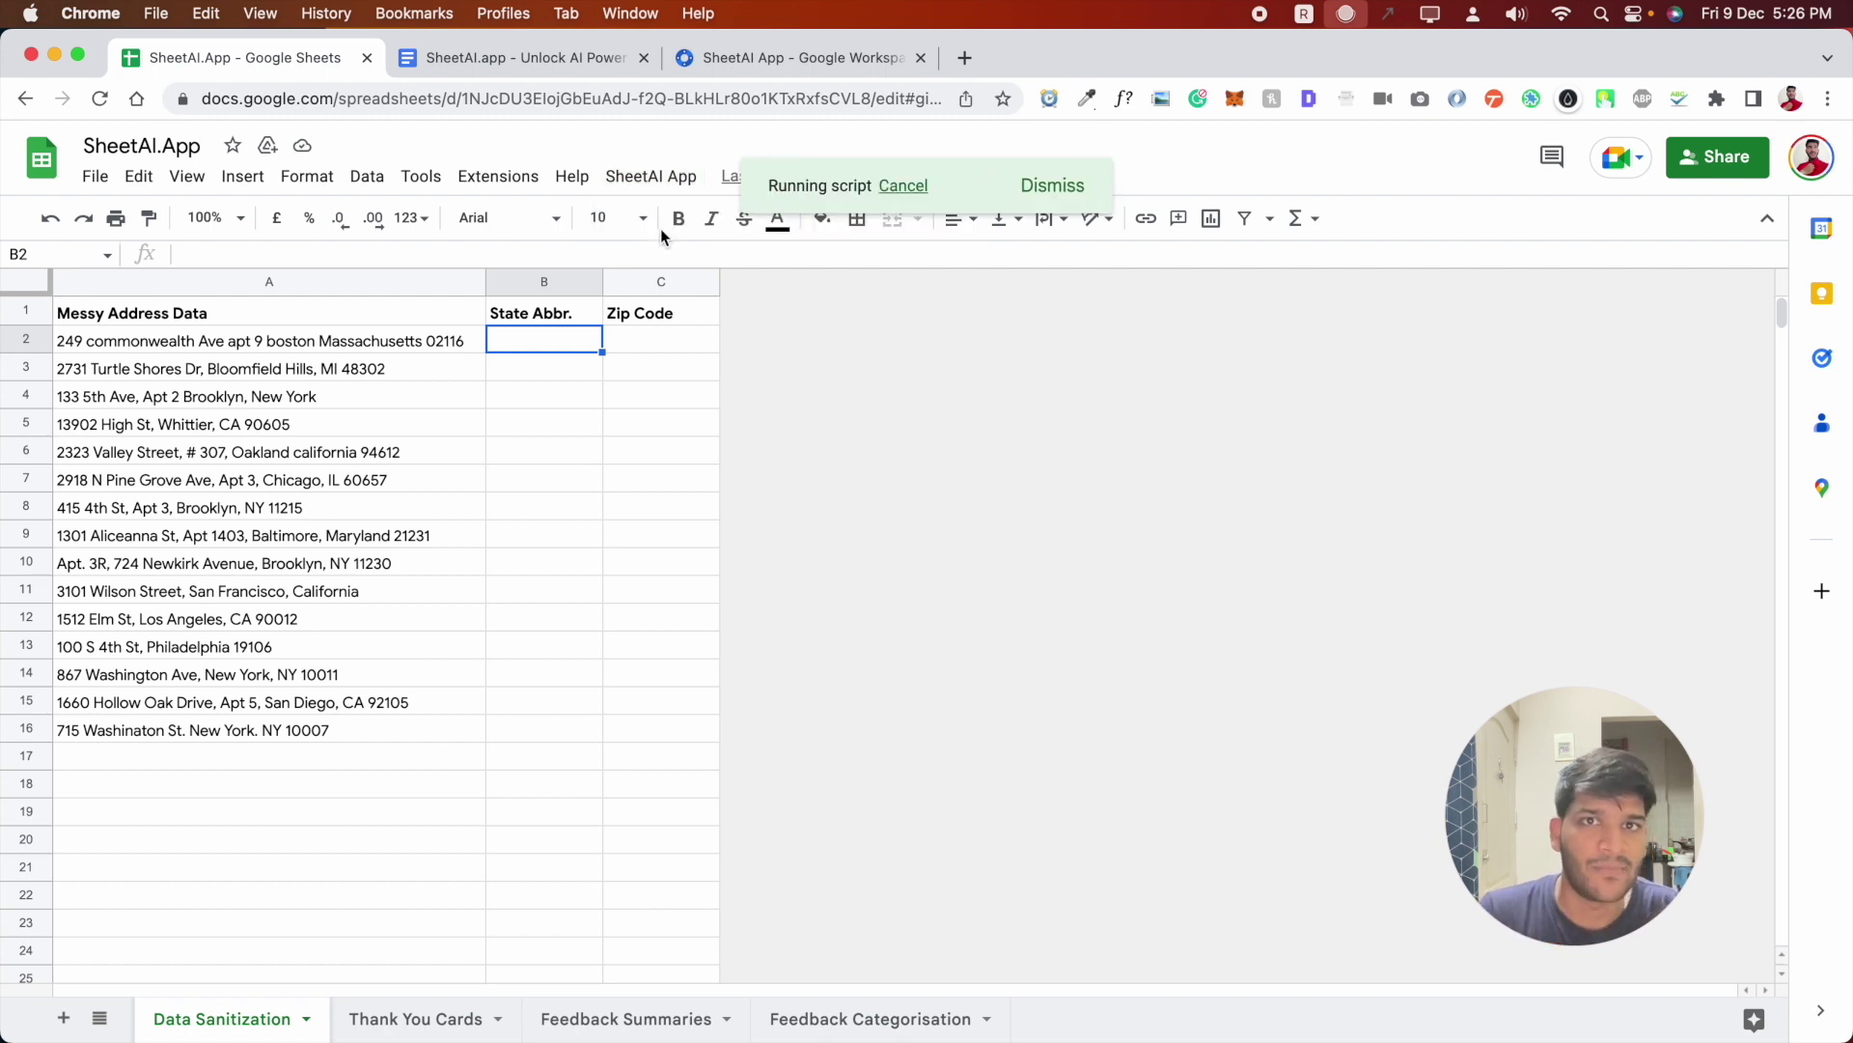
left_click_drag(1494, 830, 1156, 813)
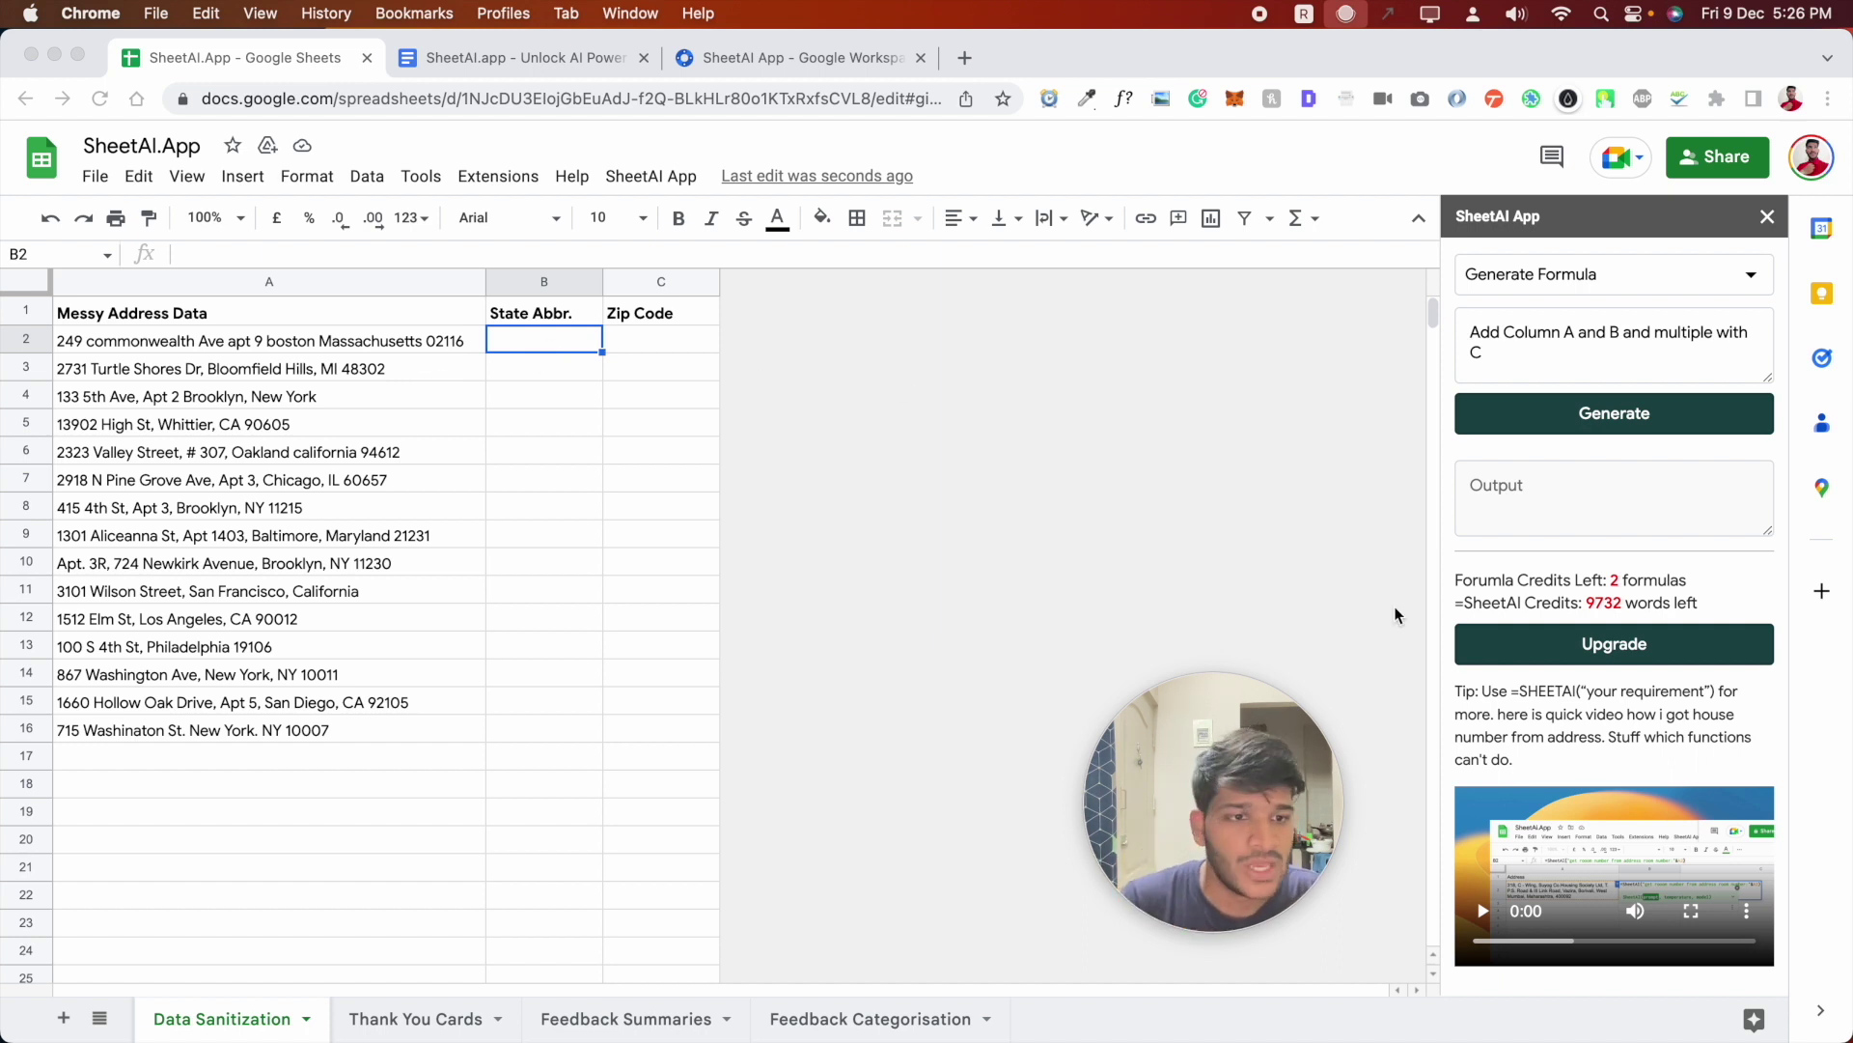
left_click(1511, 614)
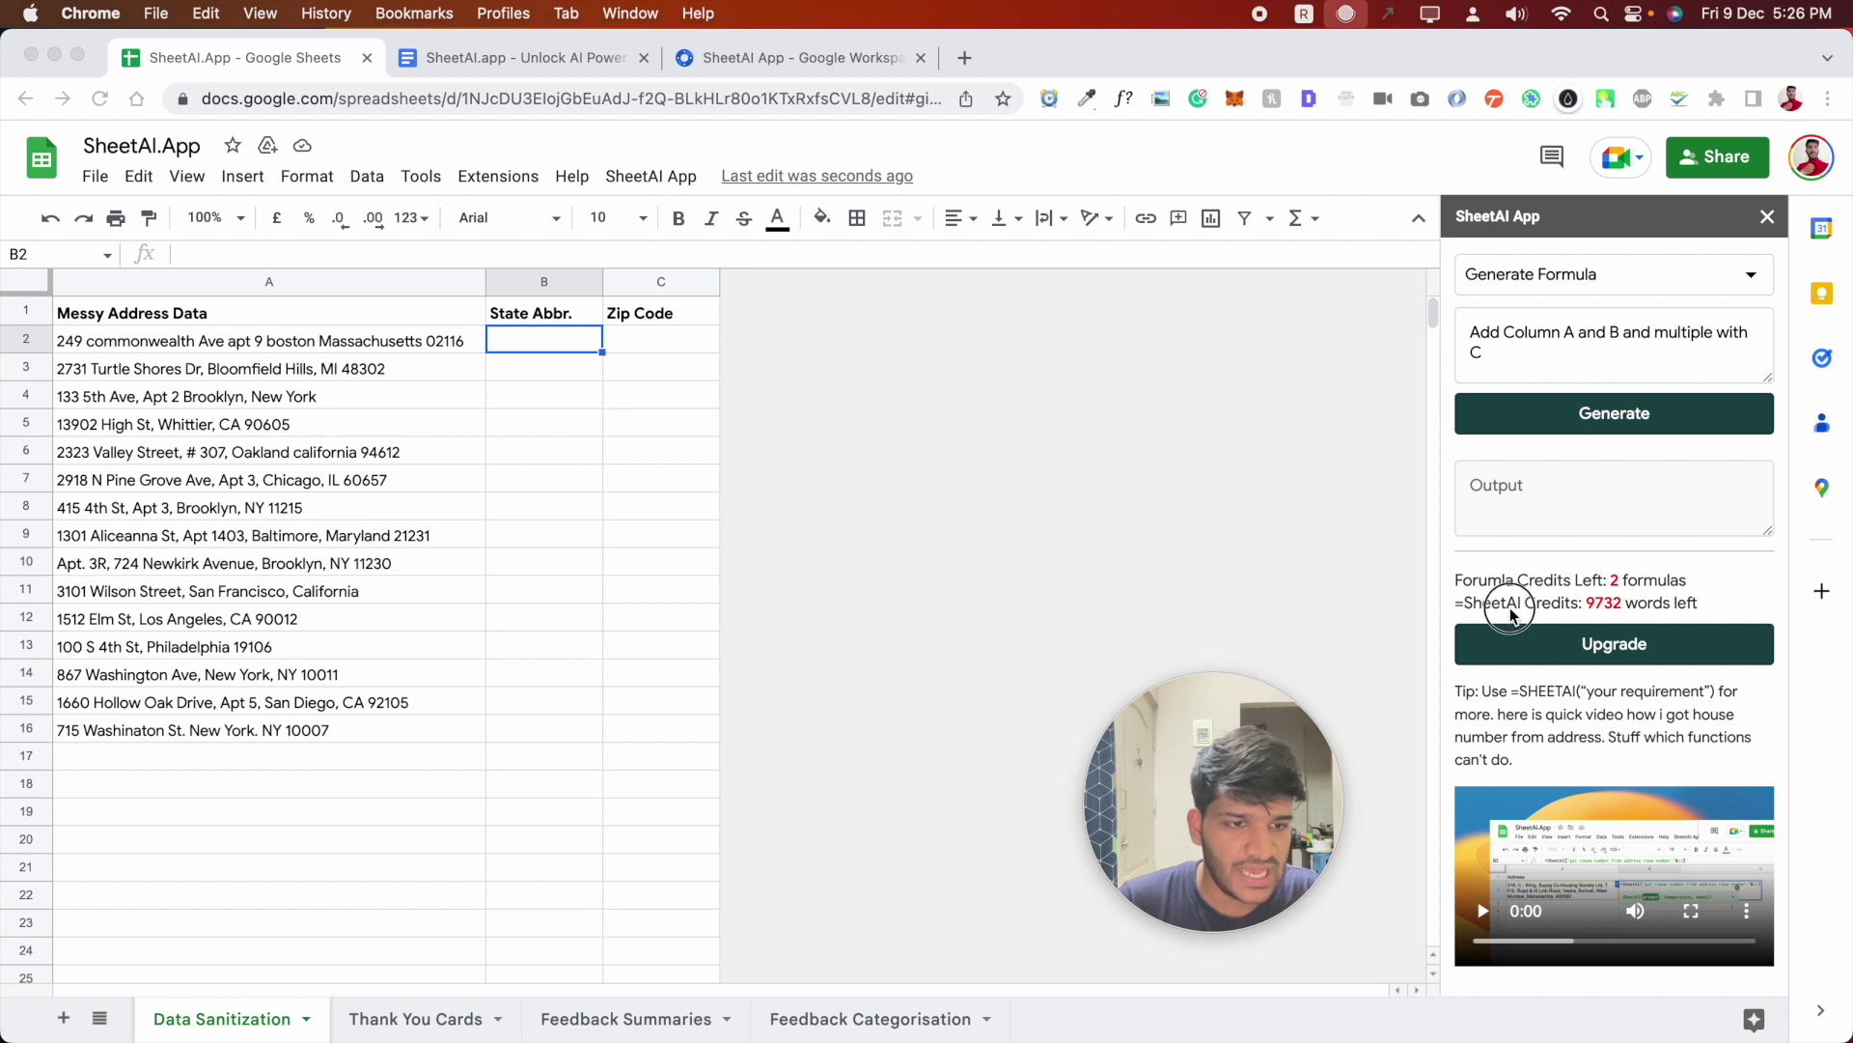
double_click(1603, 603)
left_click(1767, 216)
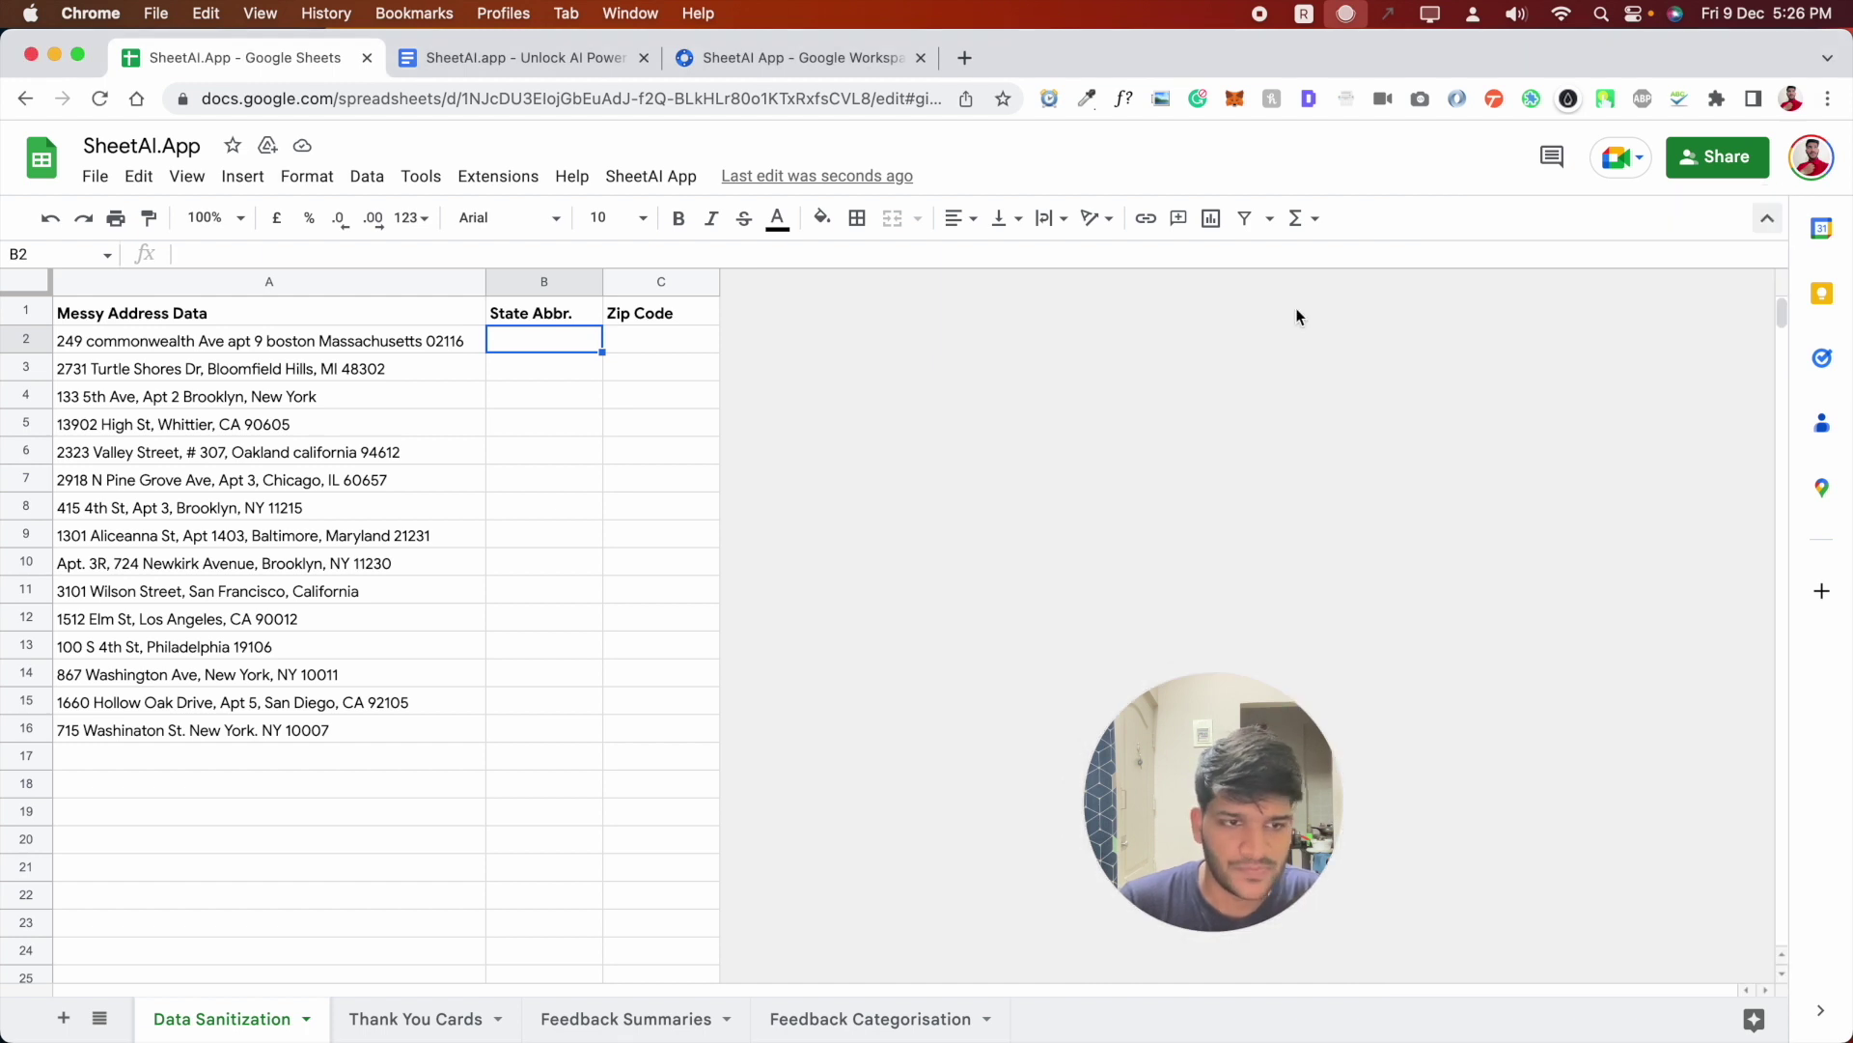
left_click(516, 57)
- Paste the SHEETAI state formula into B2 and review its prompt and A2 reference
key("super+1")
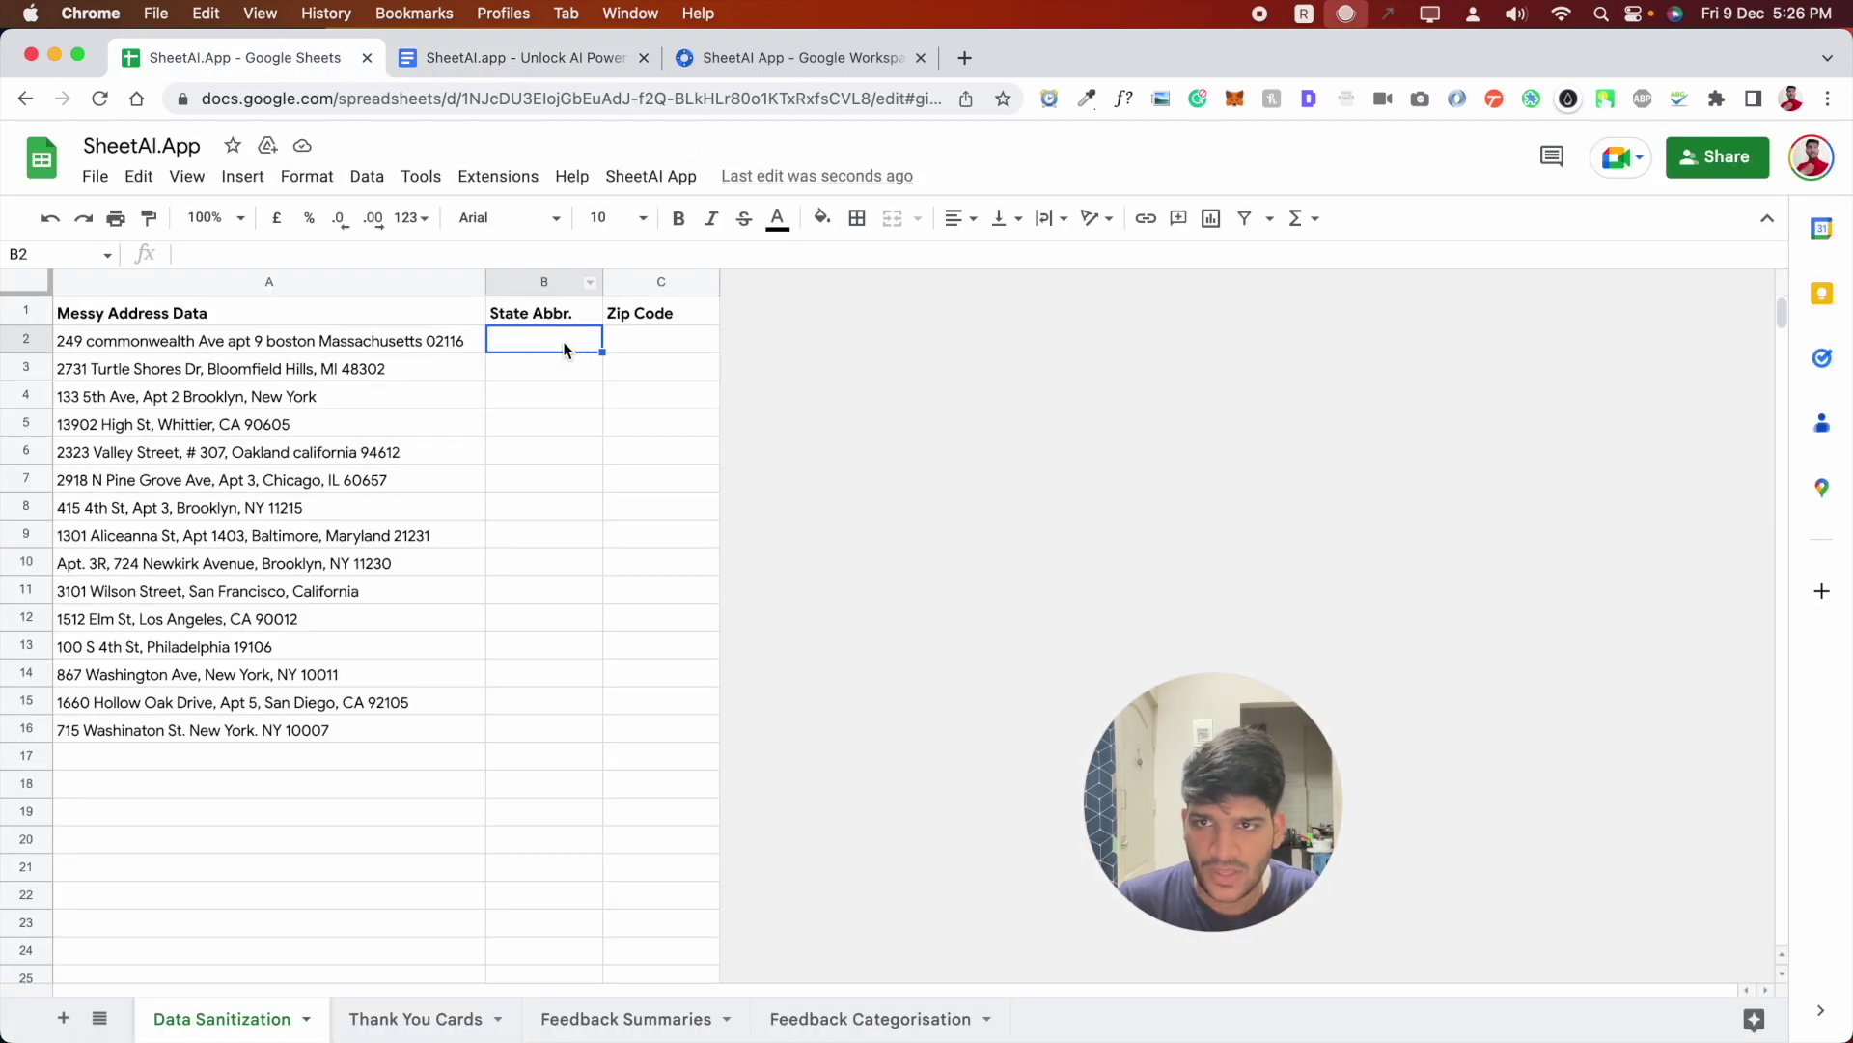
double_click(565, 340)
key("super+v")
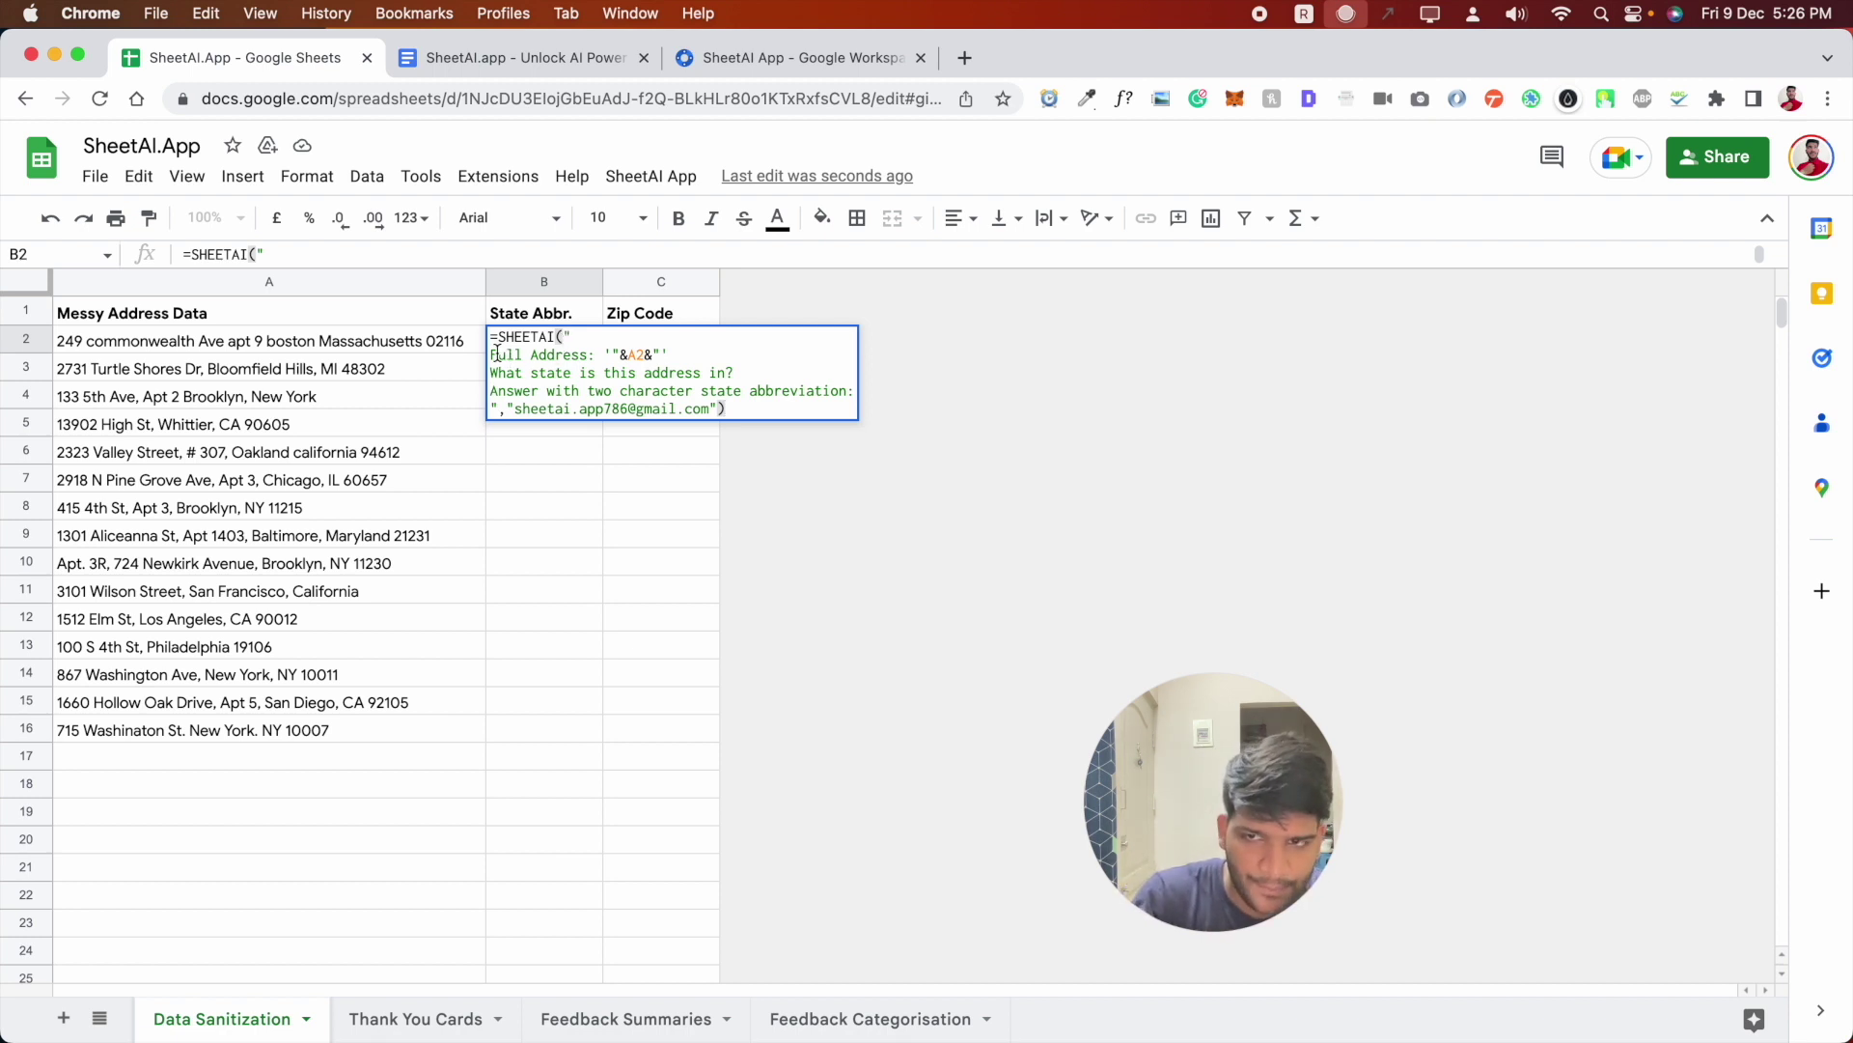
left_click(602, 353)
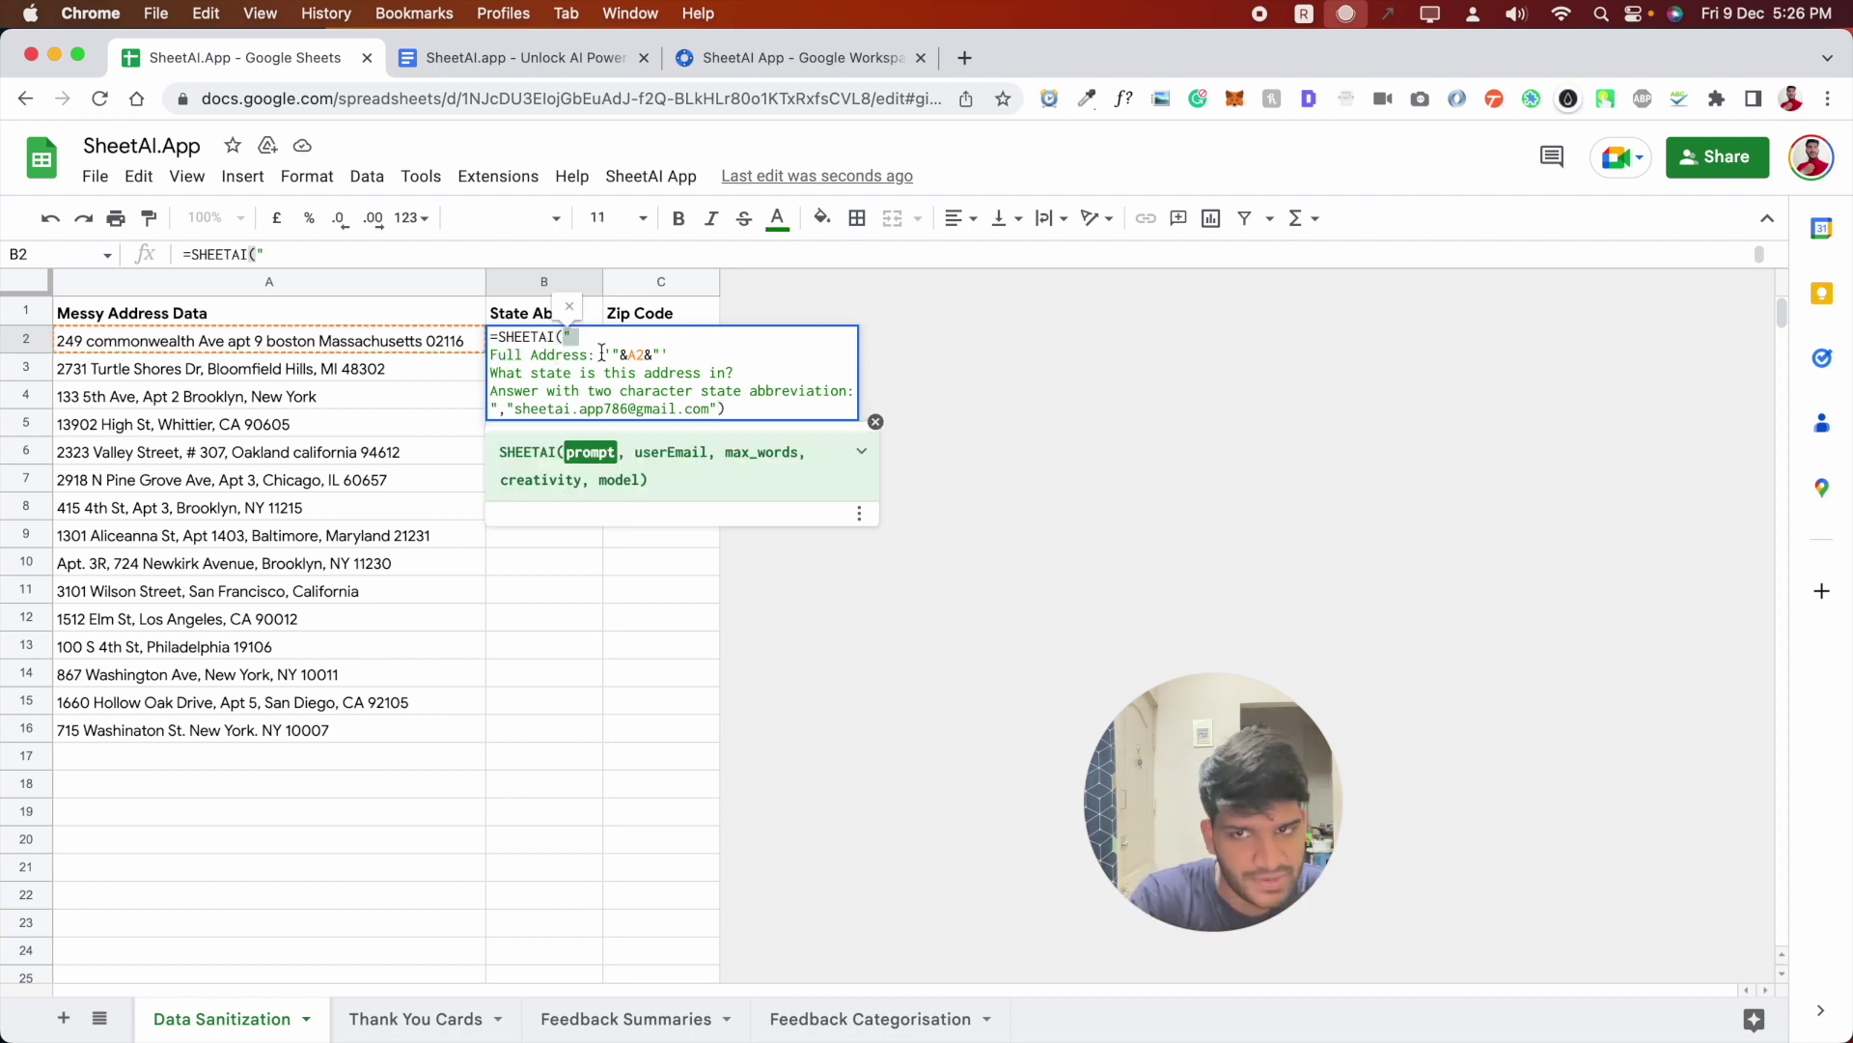
left_click(637, 353)
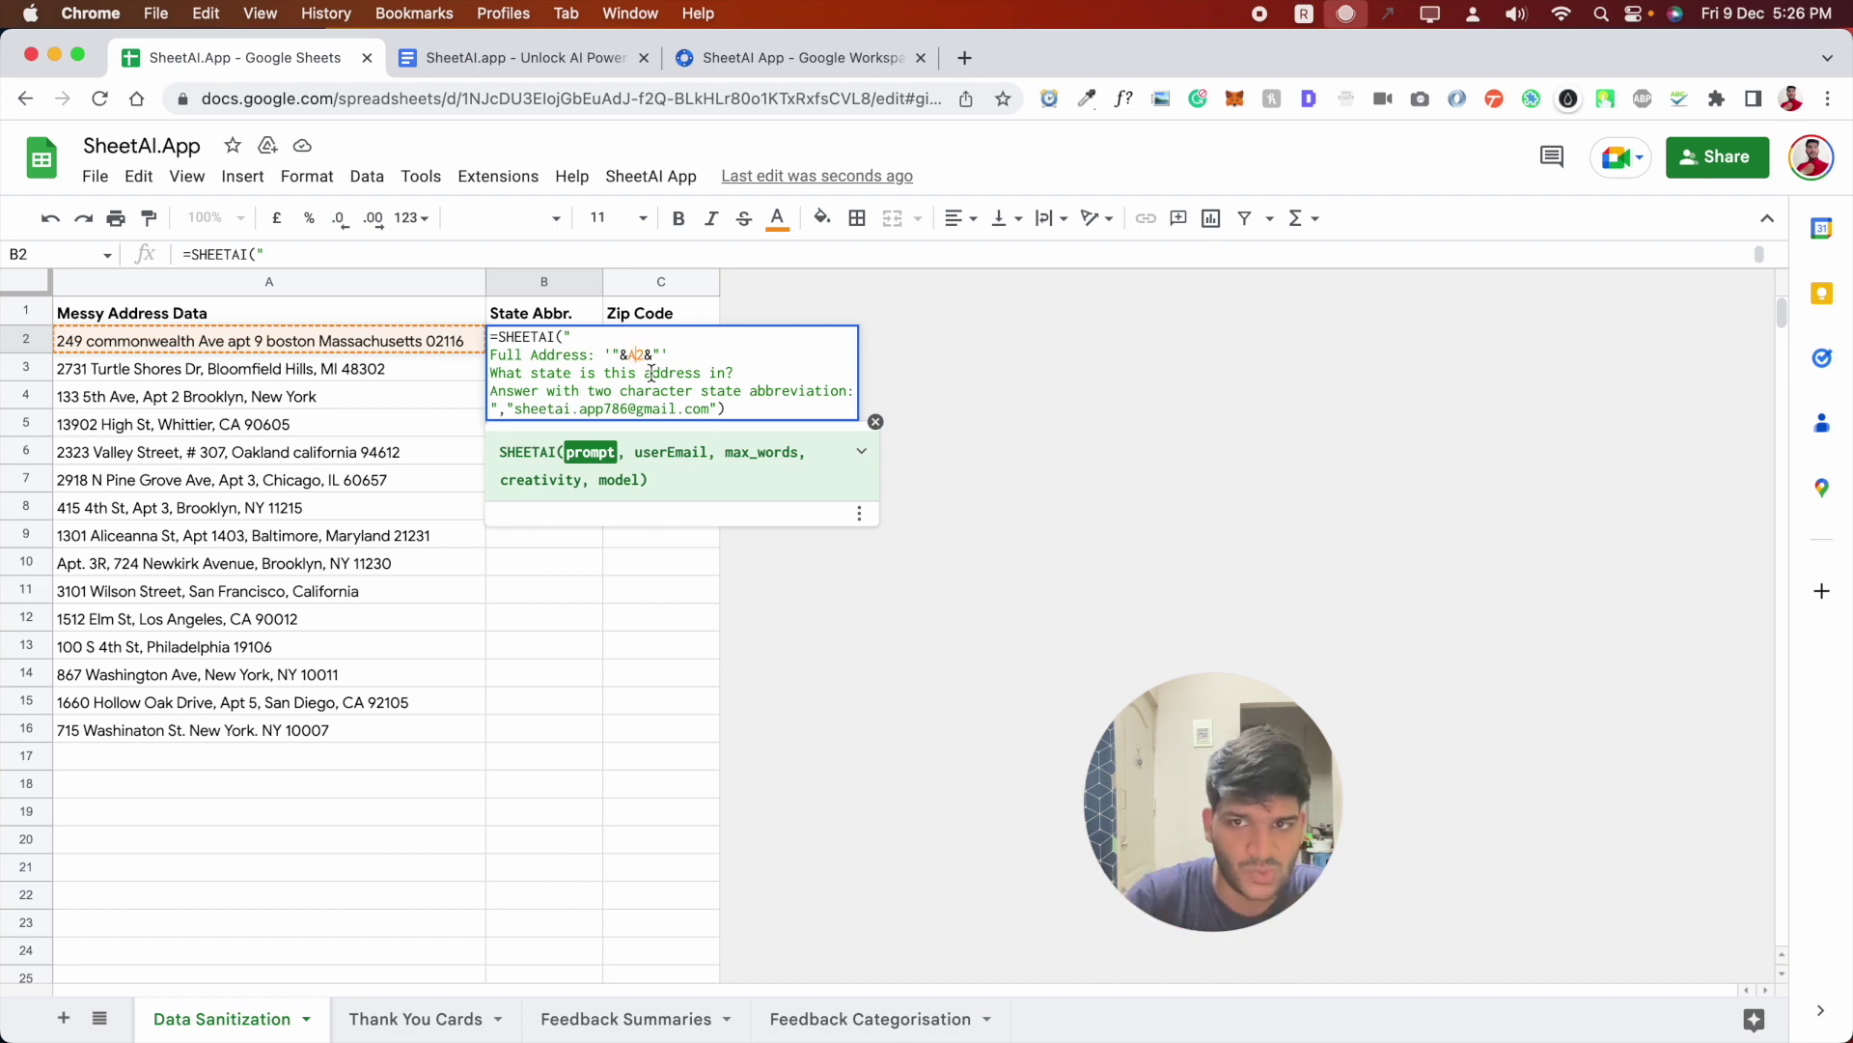
left_click_drag(497, 373, 709, 379)
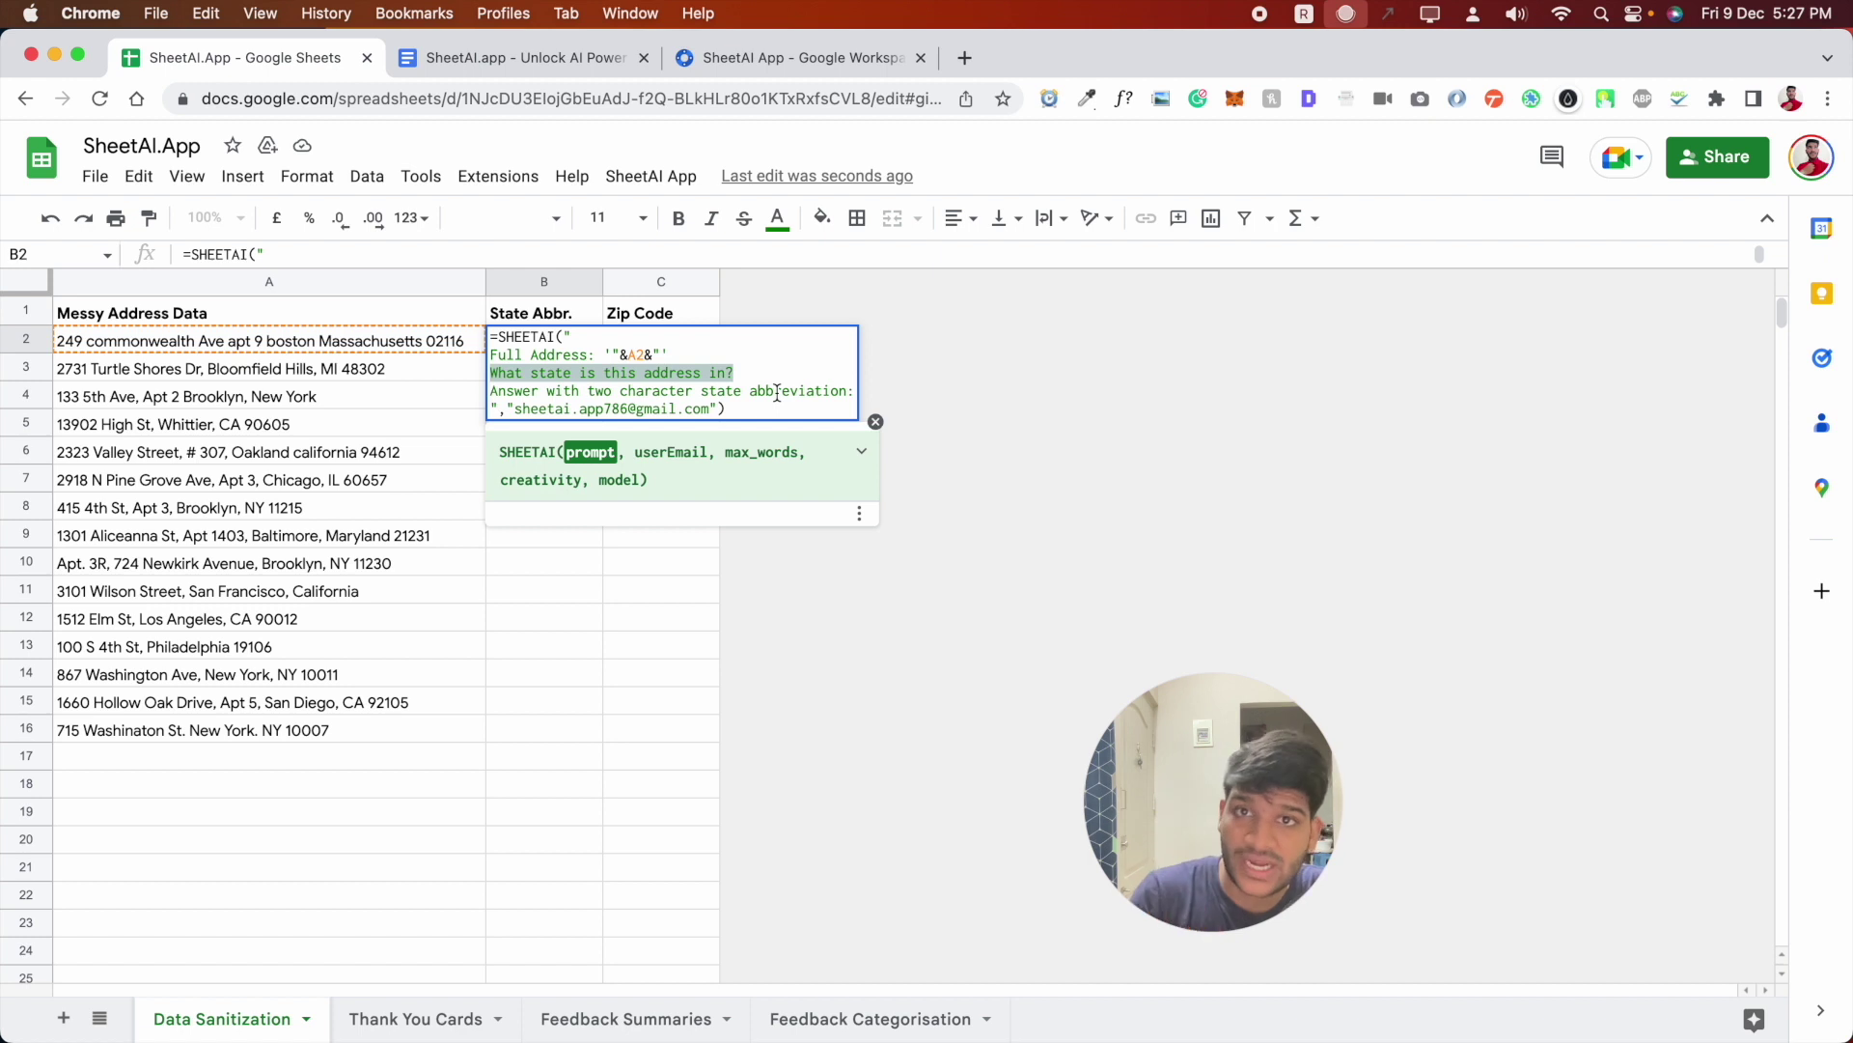
- Replace the sample e-mail argument with your own address so B2 returns MA
left_click(509, 406)
type("\"")
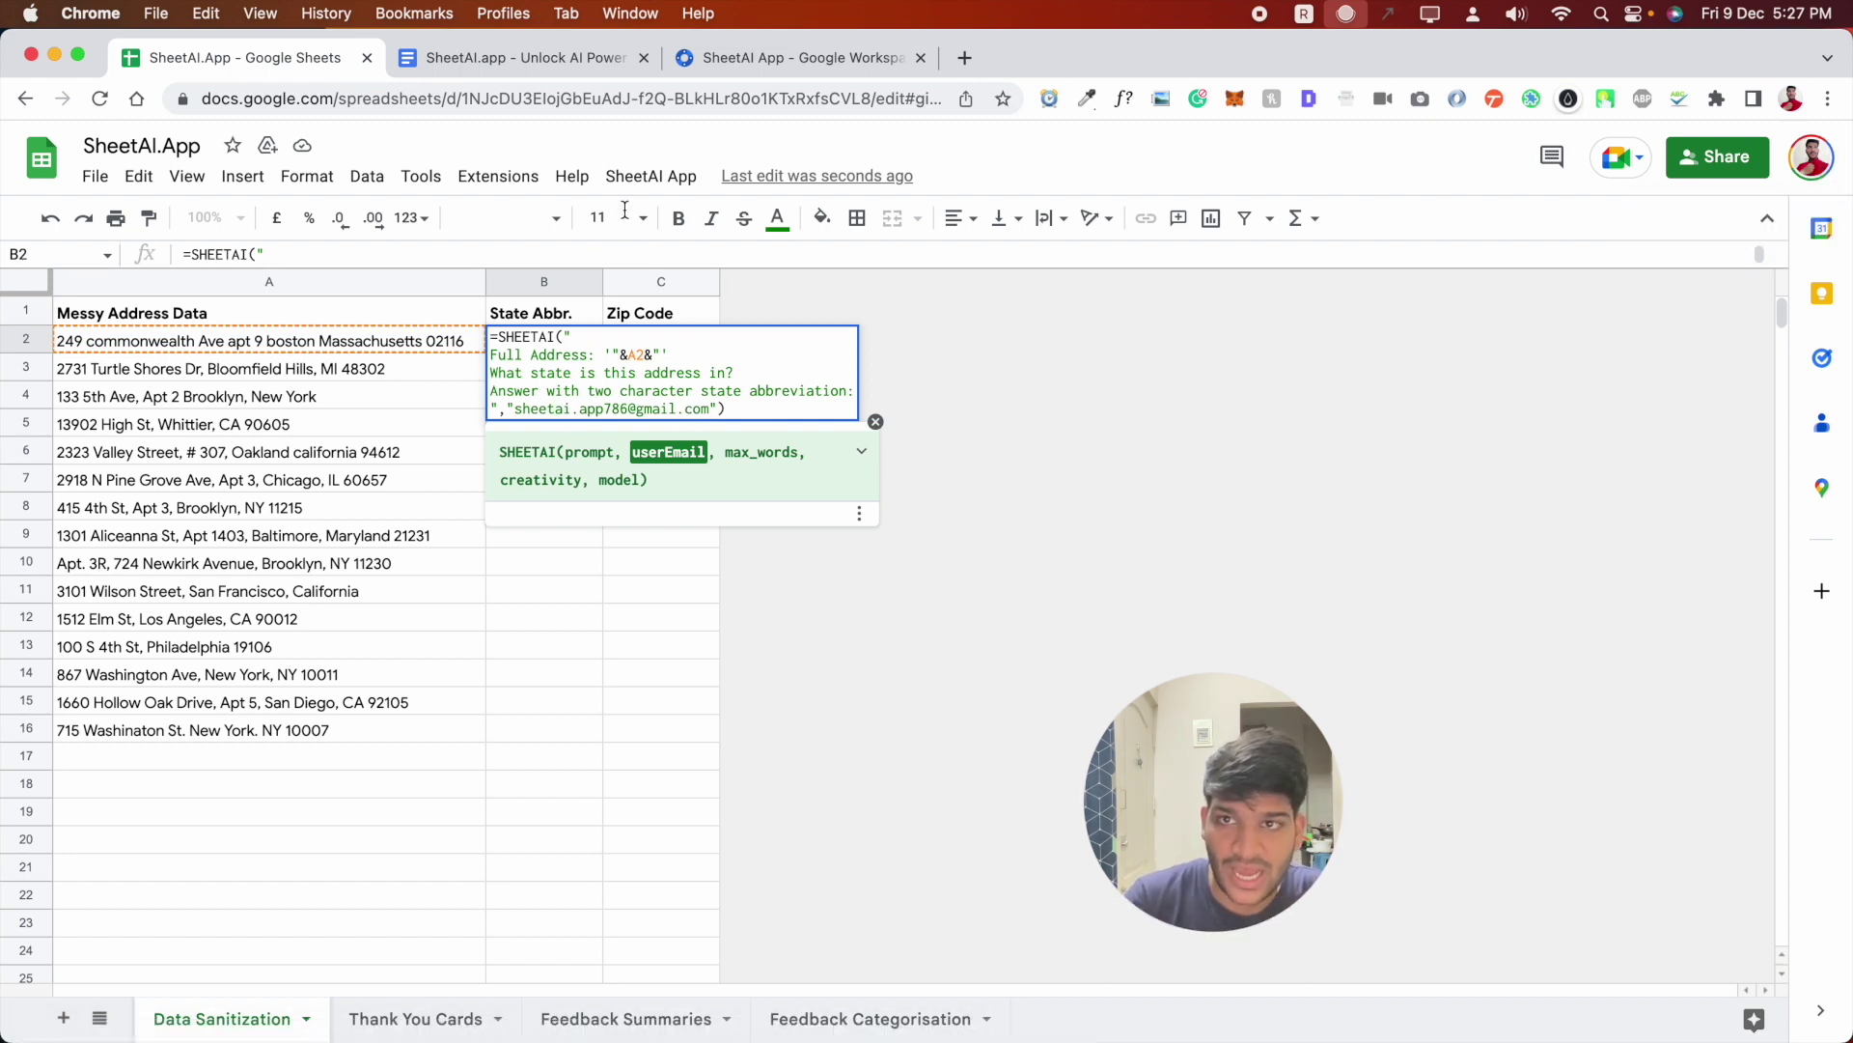
left_click_drag(514, 409, 629, 408)
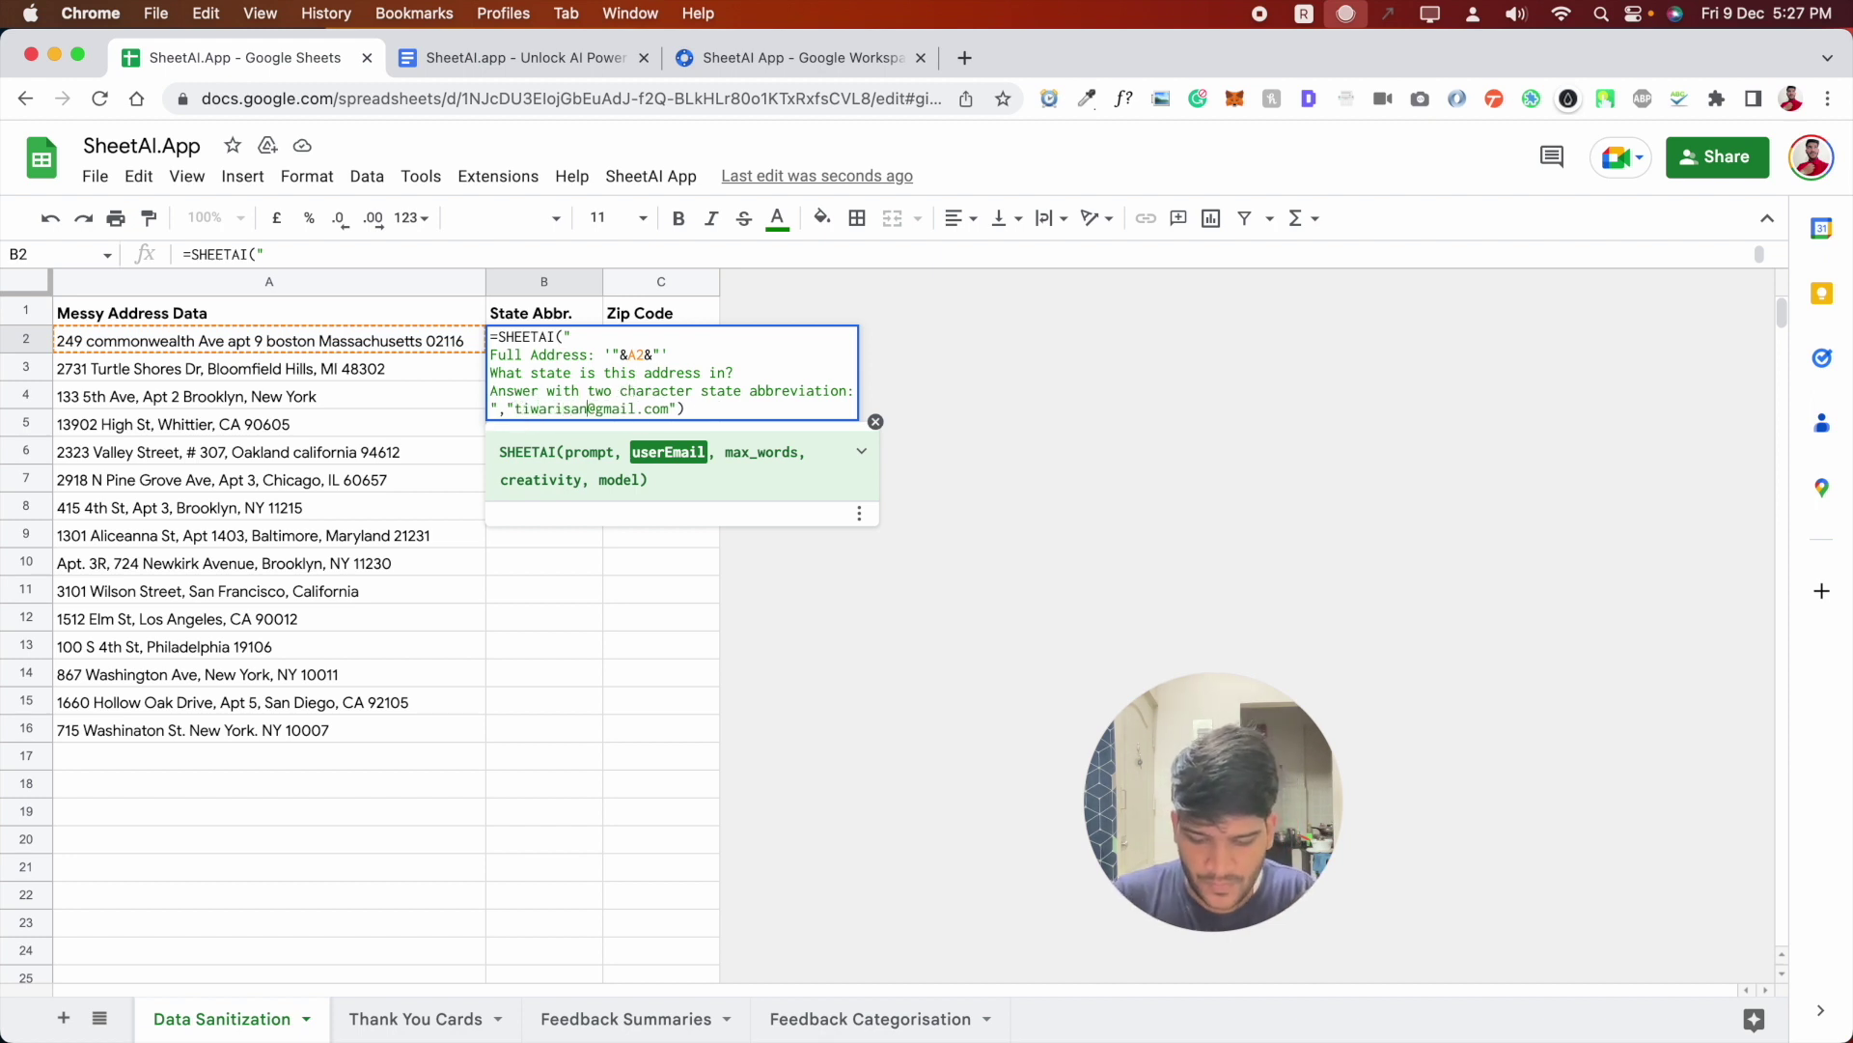
double_click(633, 412)
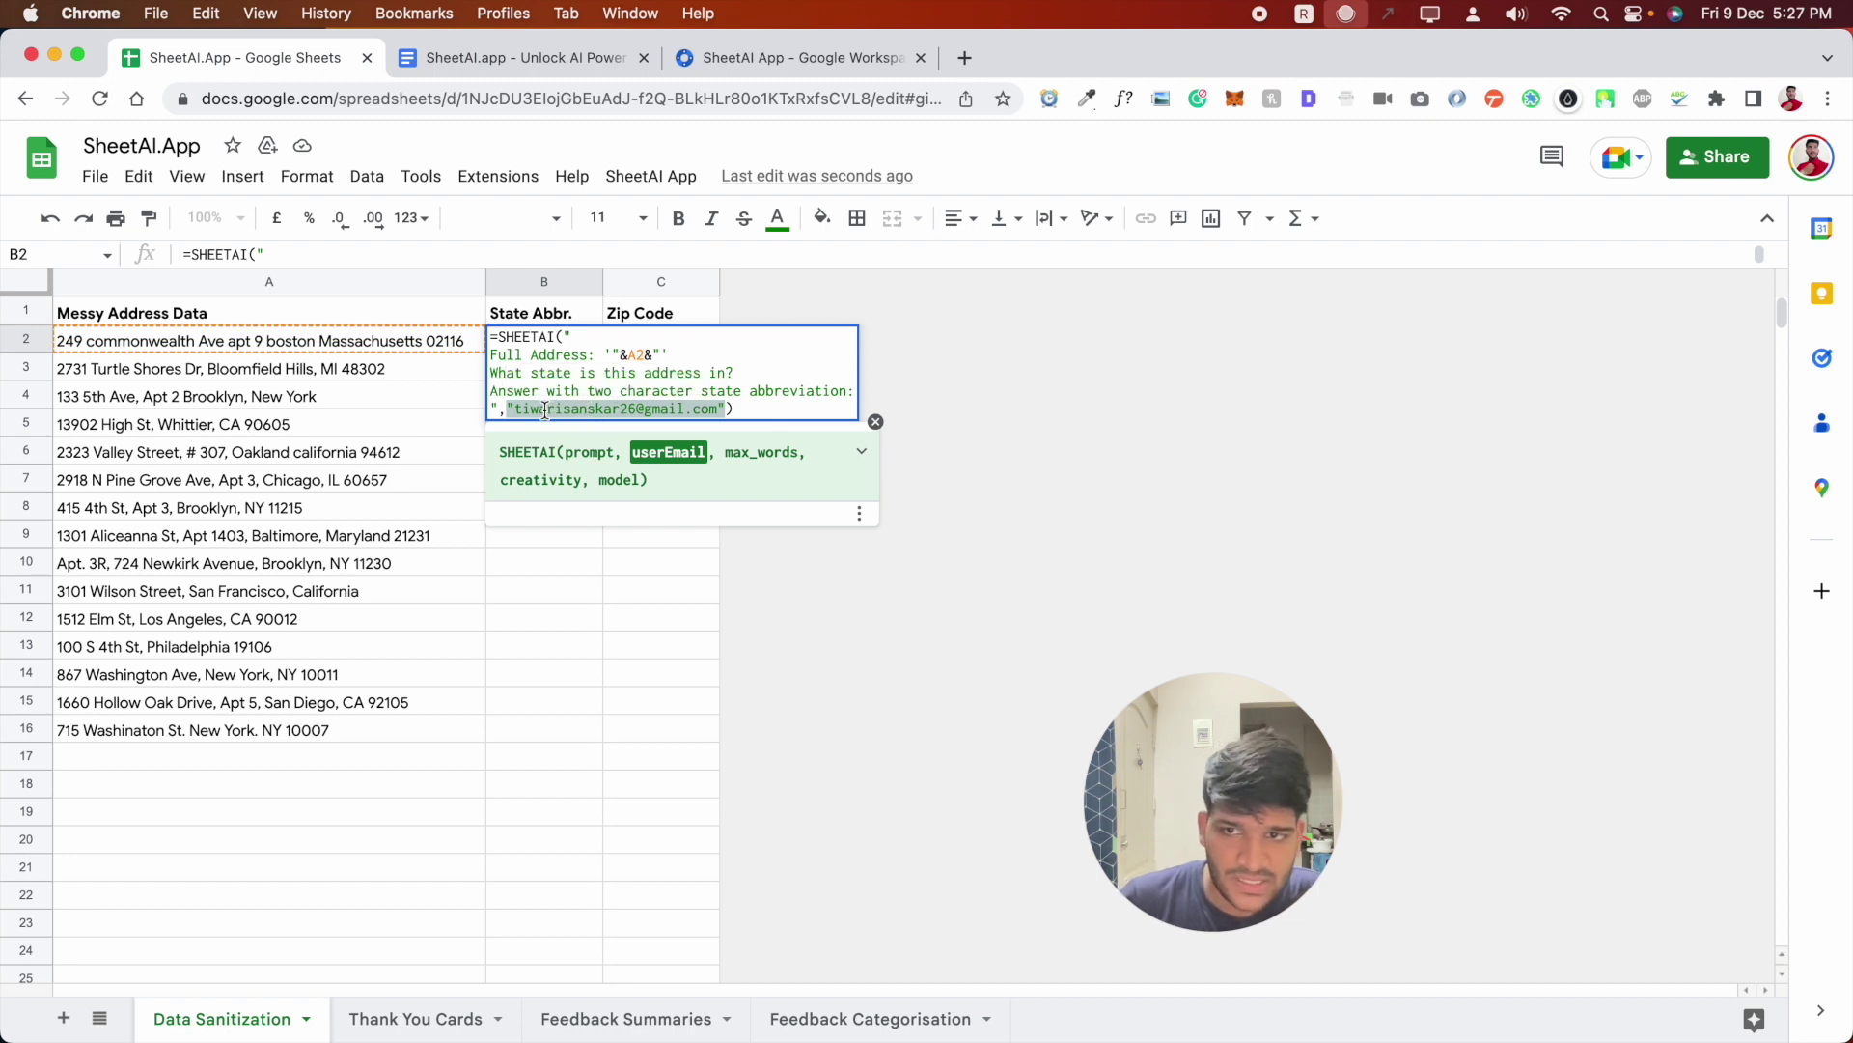
left_click_drag(515, 408, 720, 408)
key("super+c")
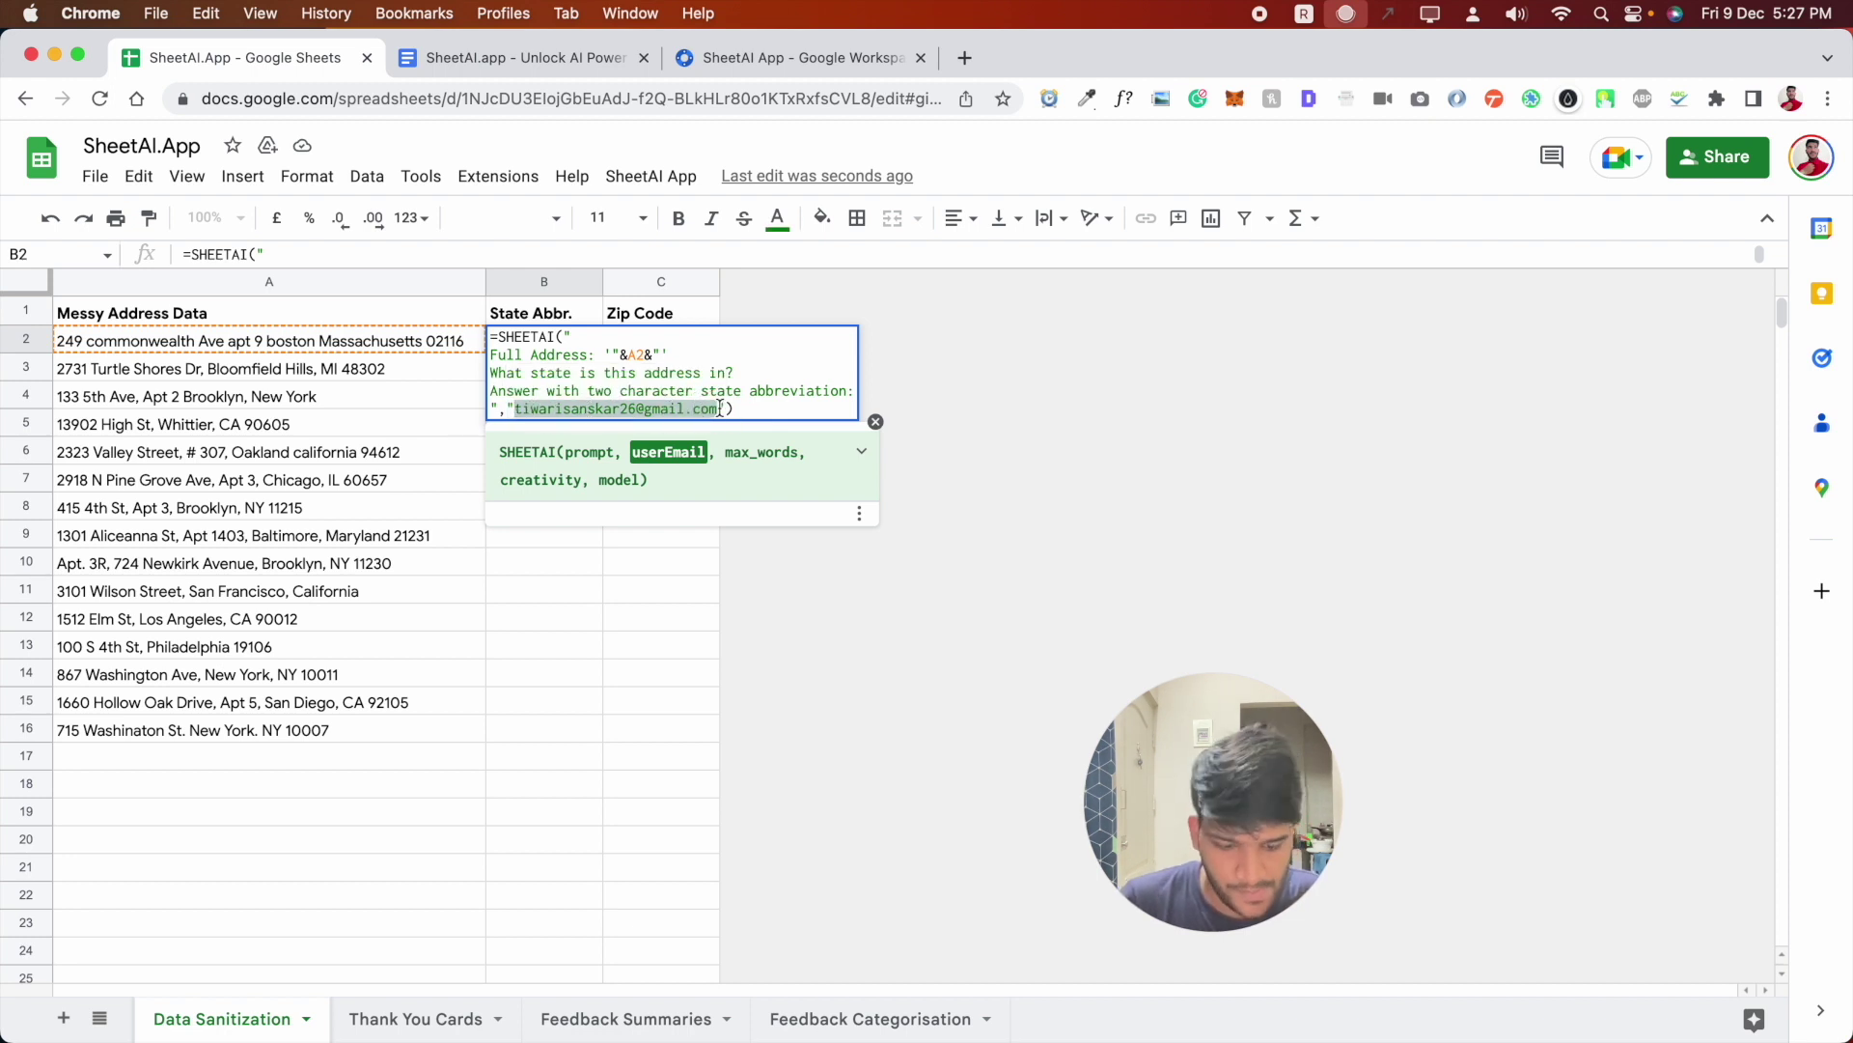
key("Return")
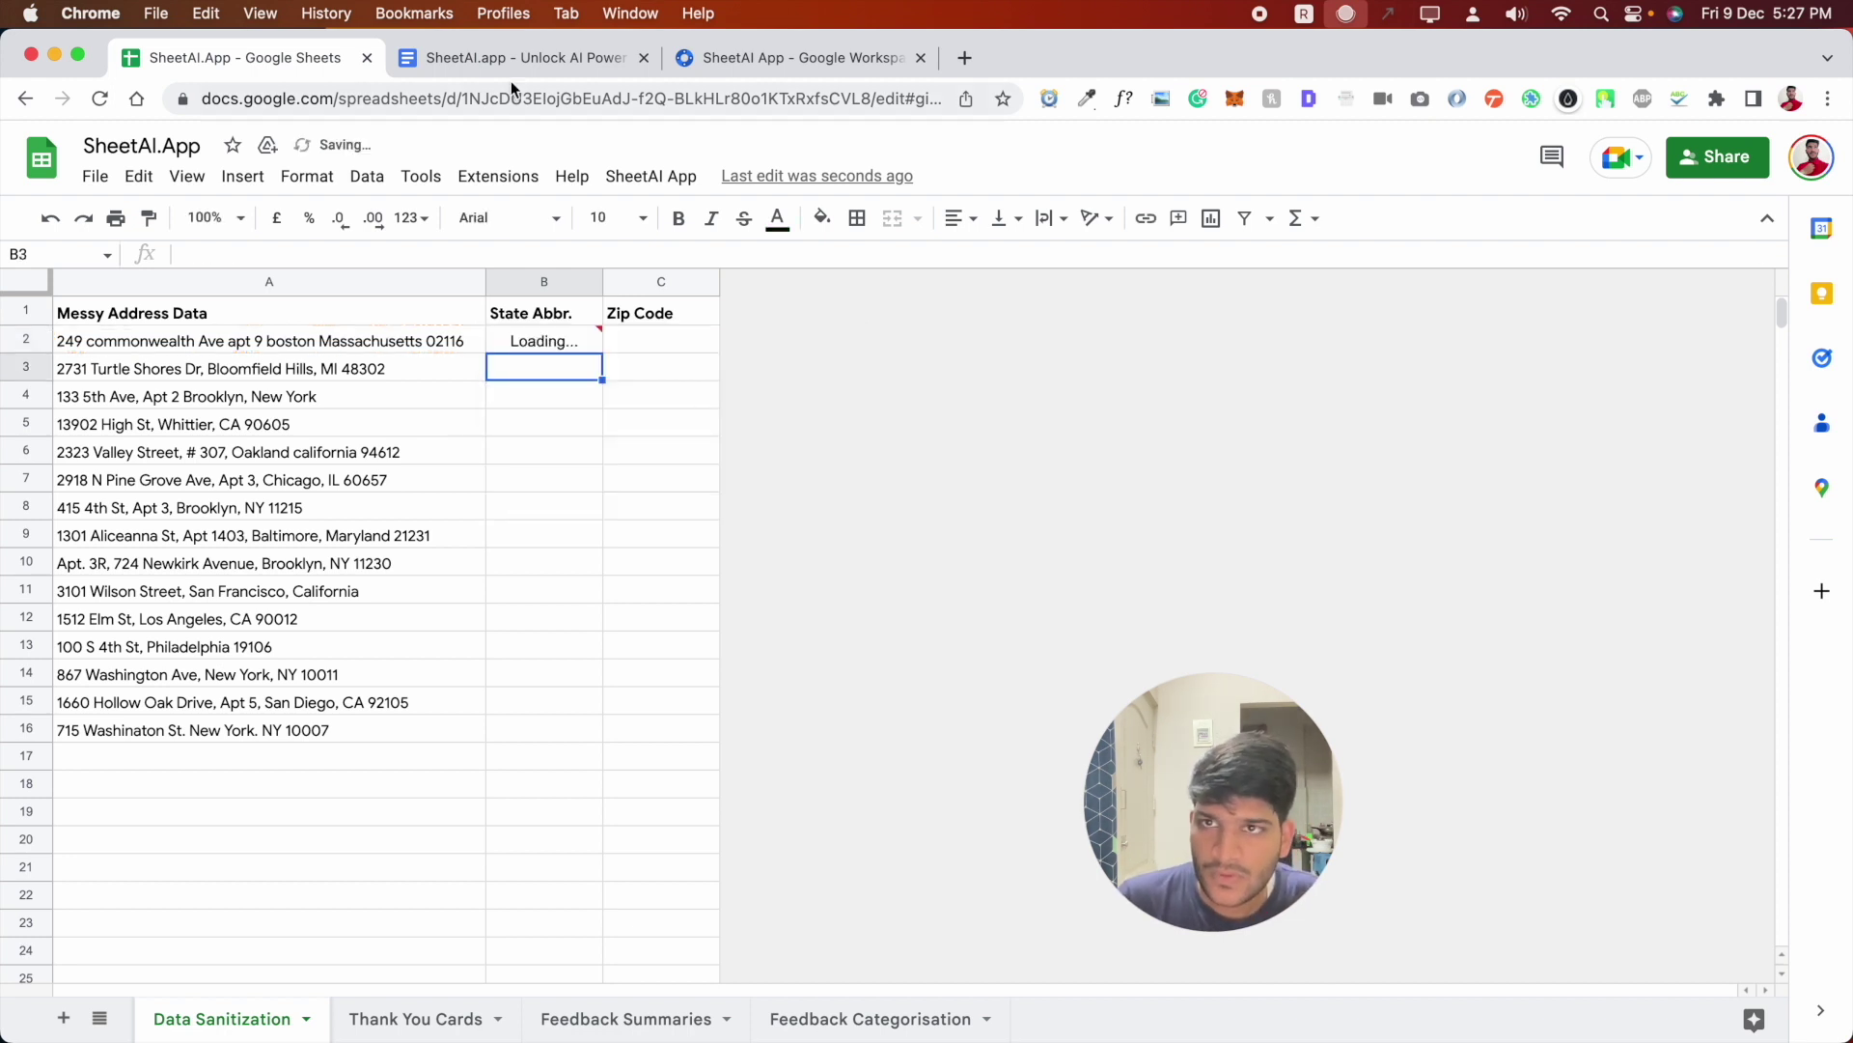
left_click(561, 342)
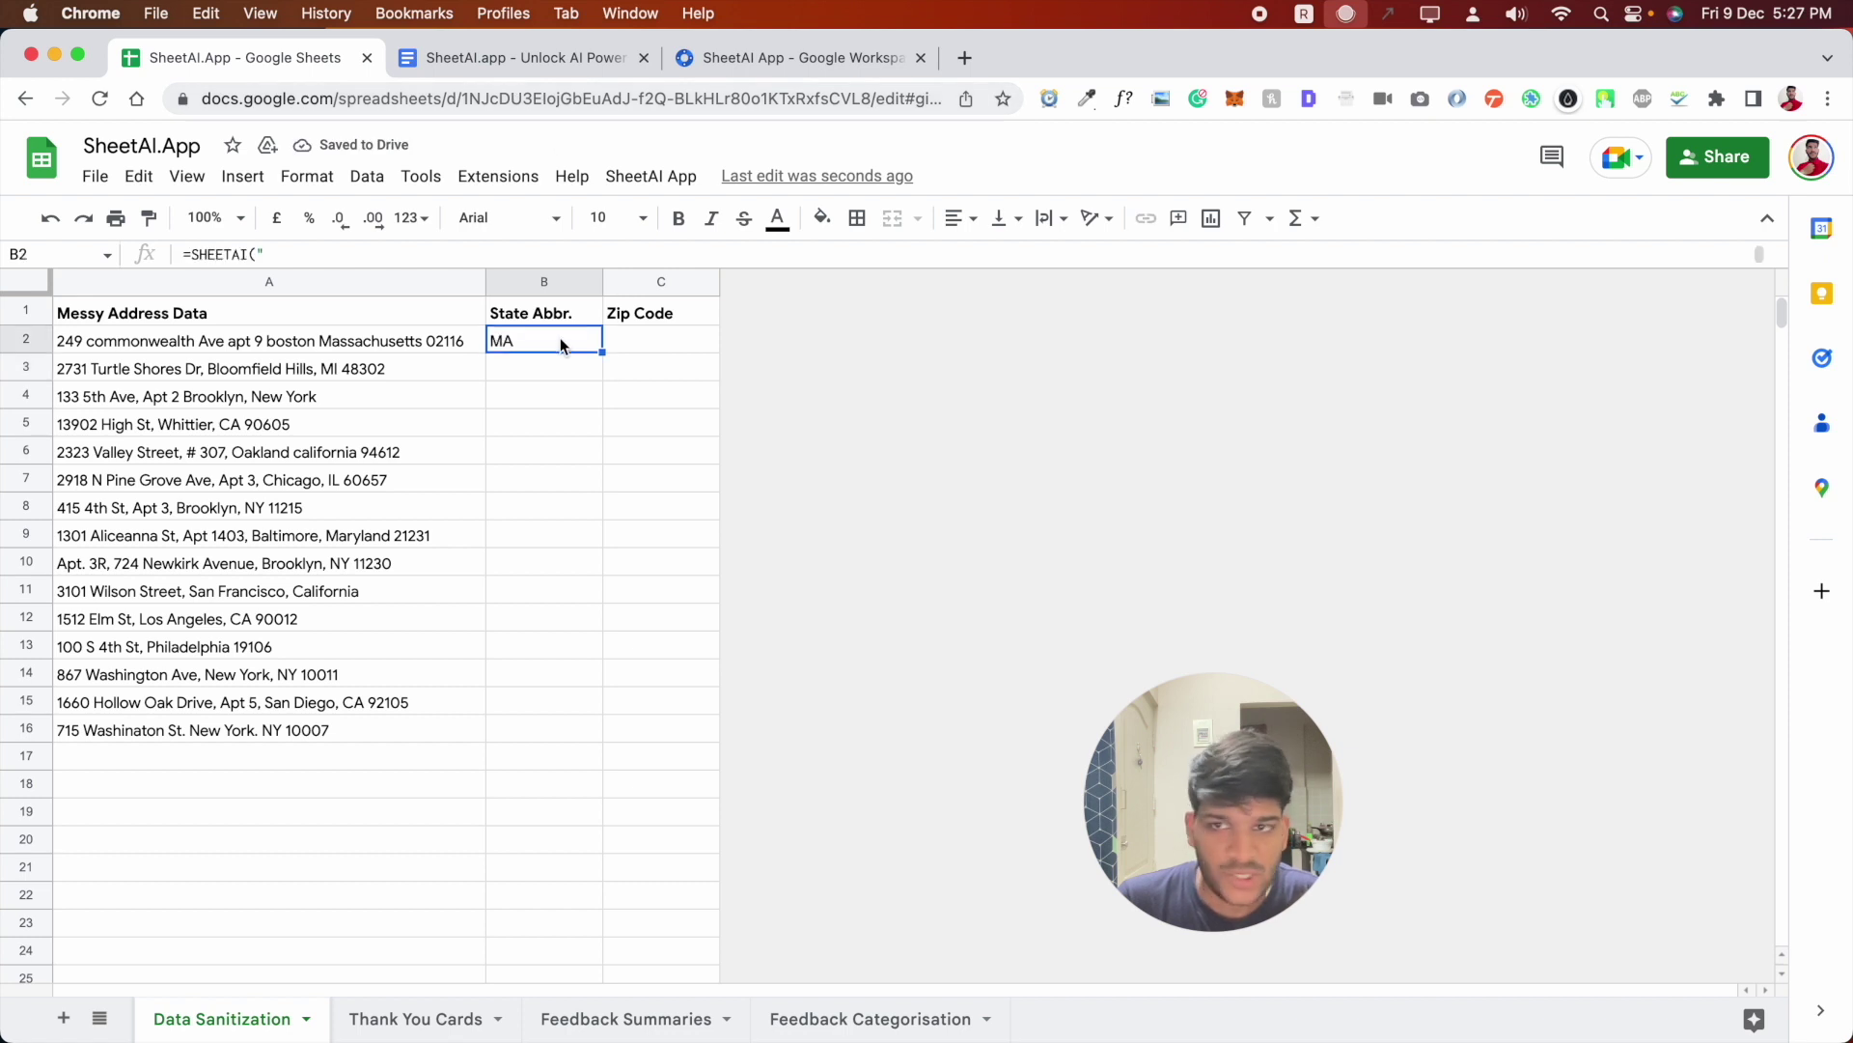
- Put your own e-mail into the zip-code formula in the notes and copy the formula
left_click(529, 47)
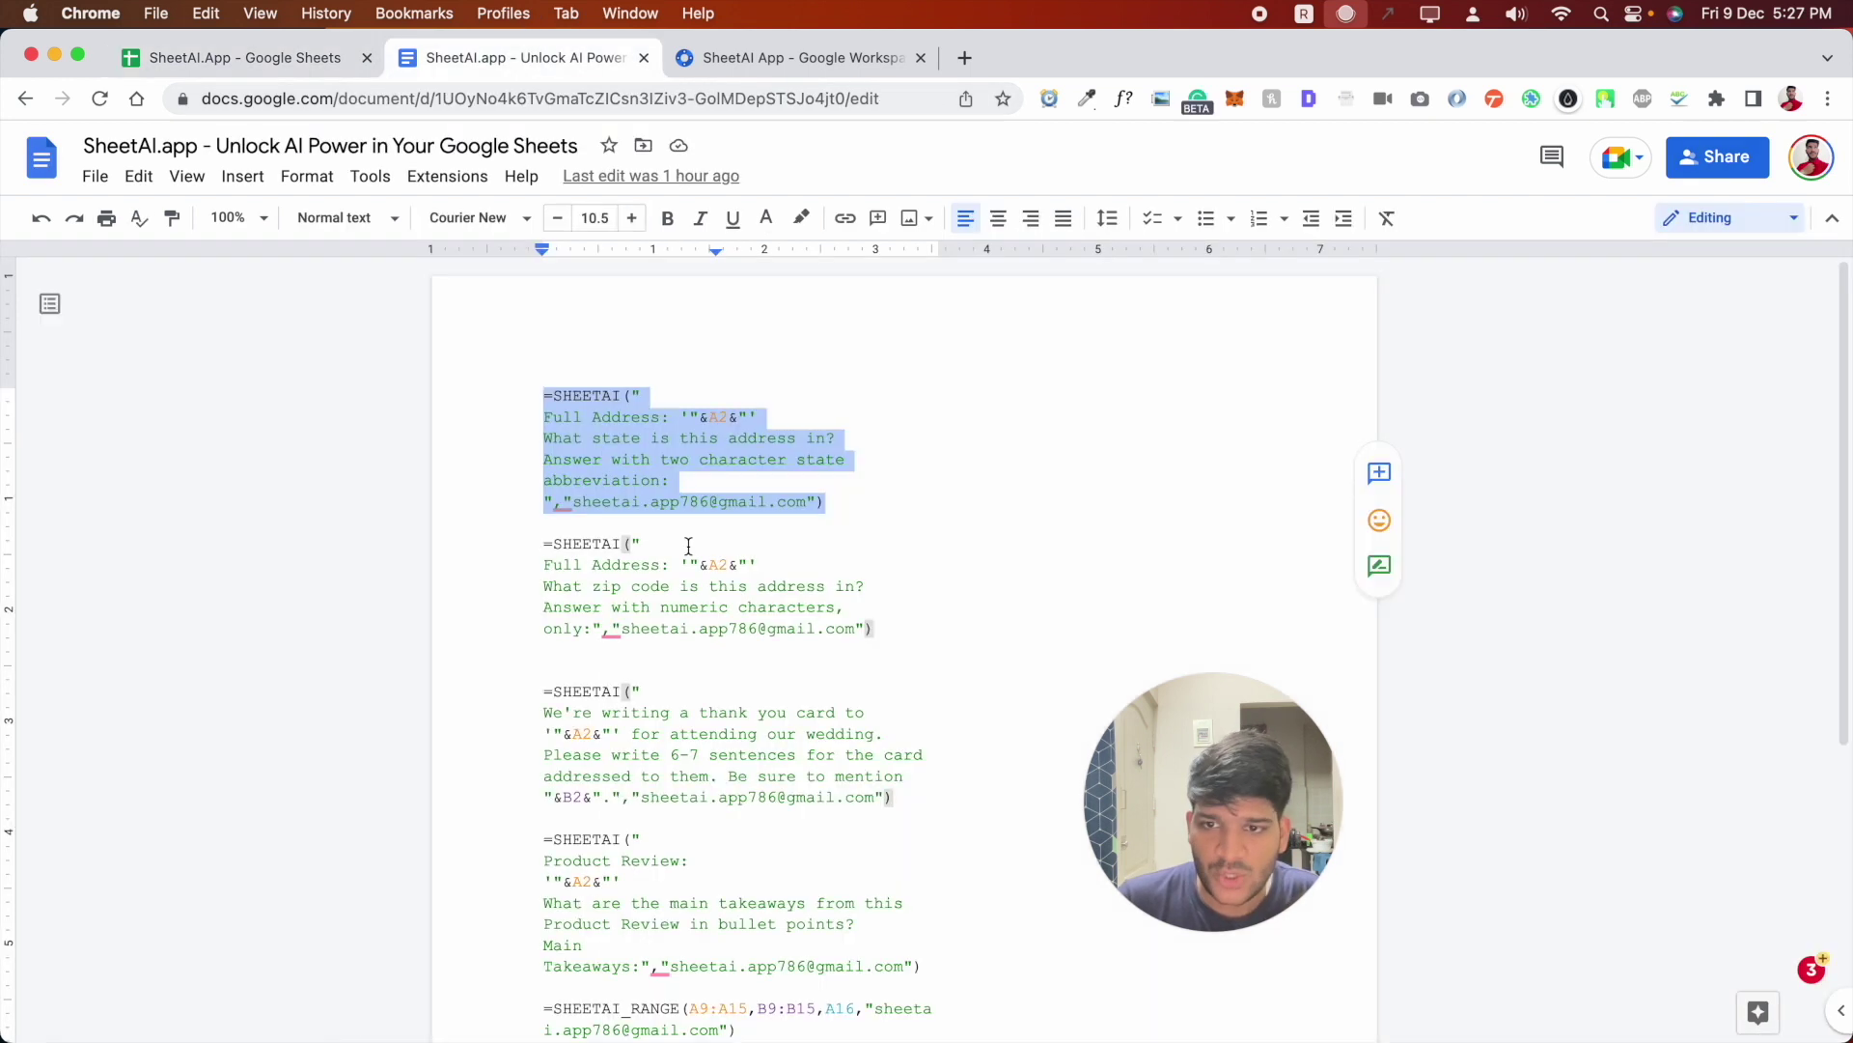
left_click_drag(856, 628, 625, 625)
key("super+v")
left_click_drag(884, 628, 351, 538)
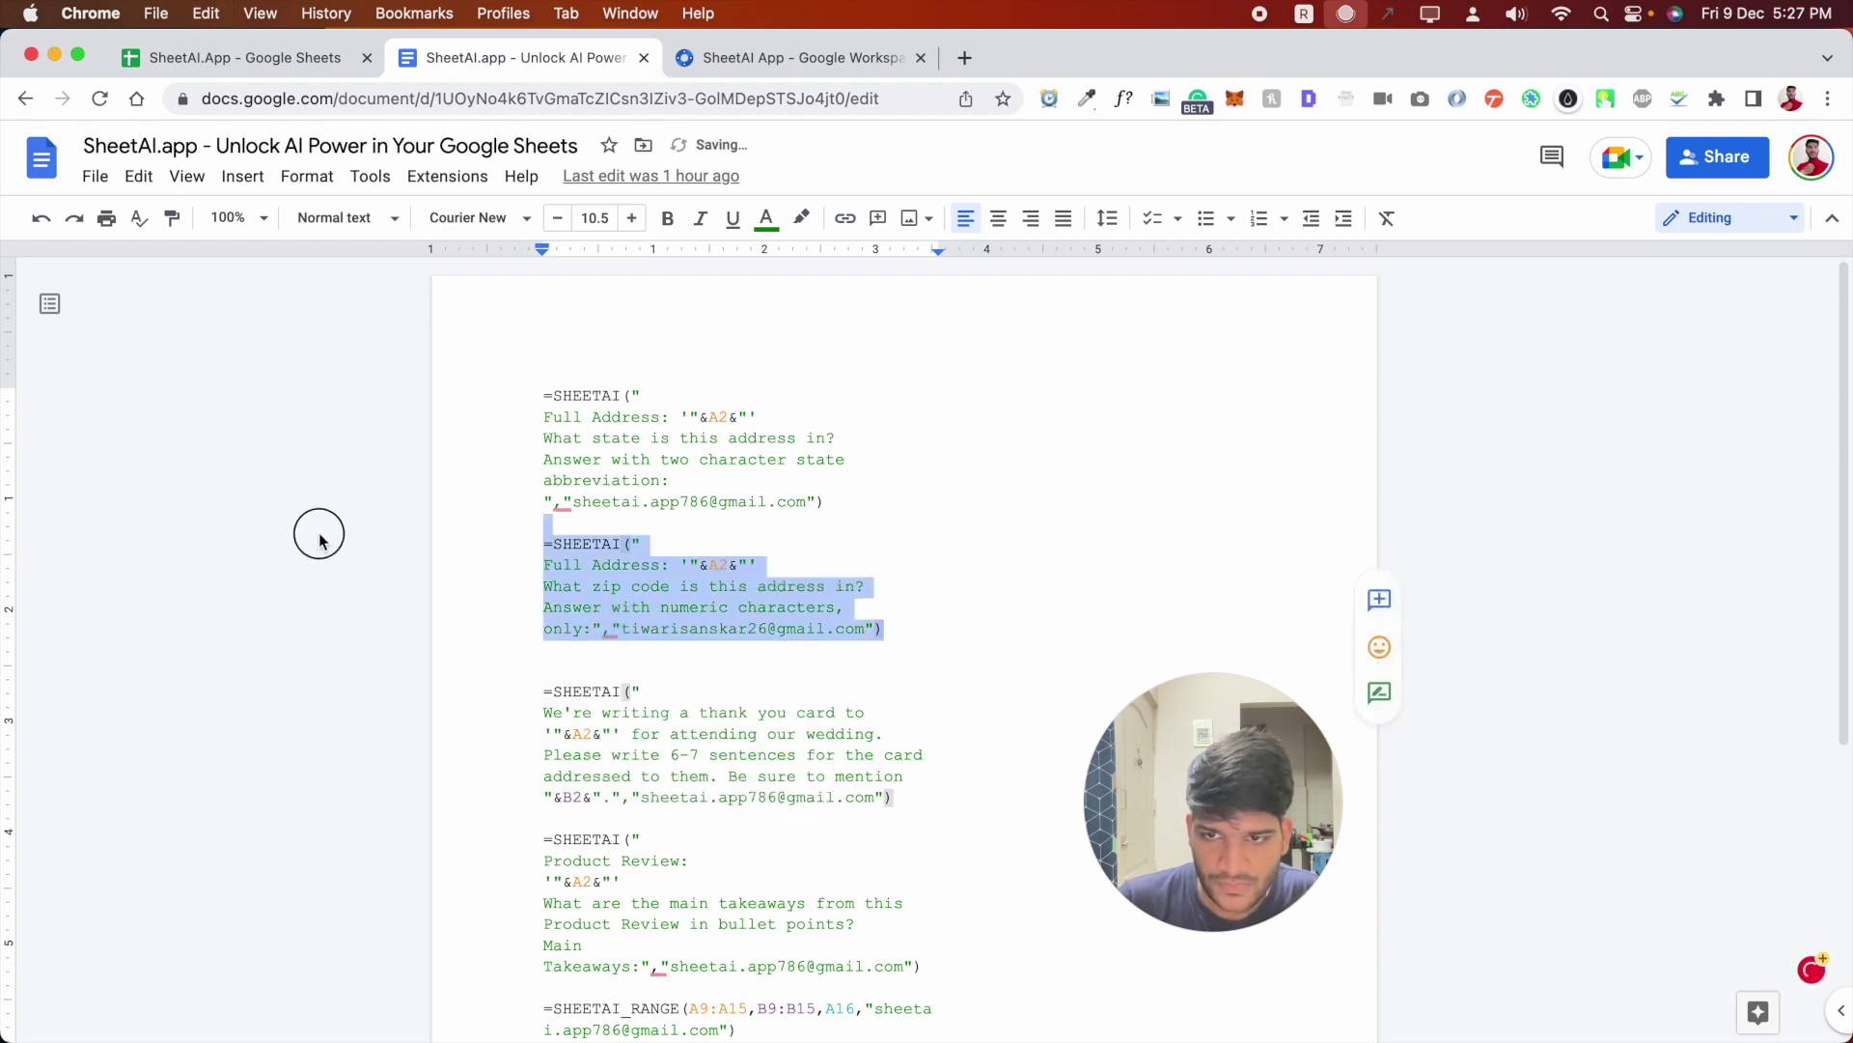
key("super+c")
- Clear the zip-code formula accidentally pasted into B3, leaving B3 empty
left_click(335, 60)
double_click(561, 371)
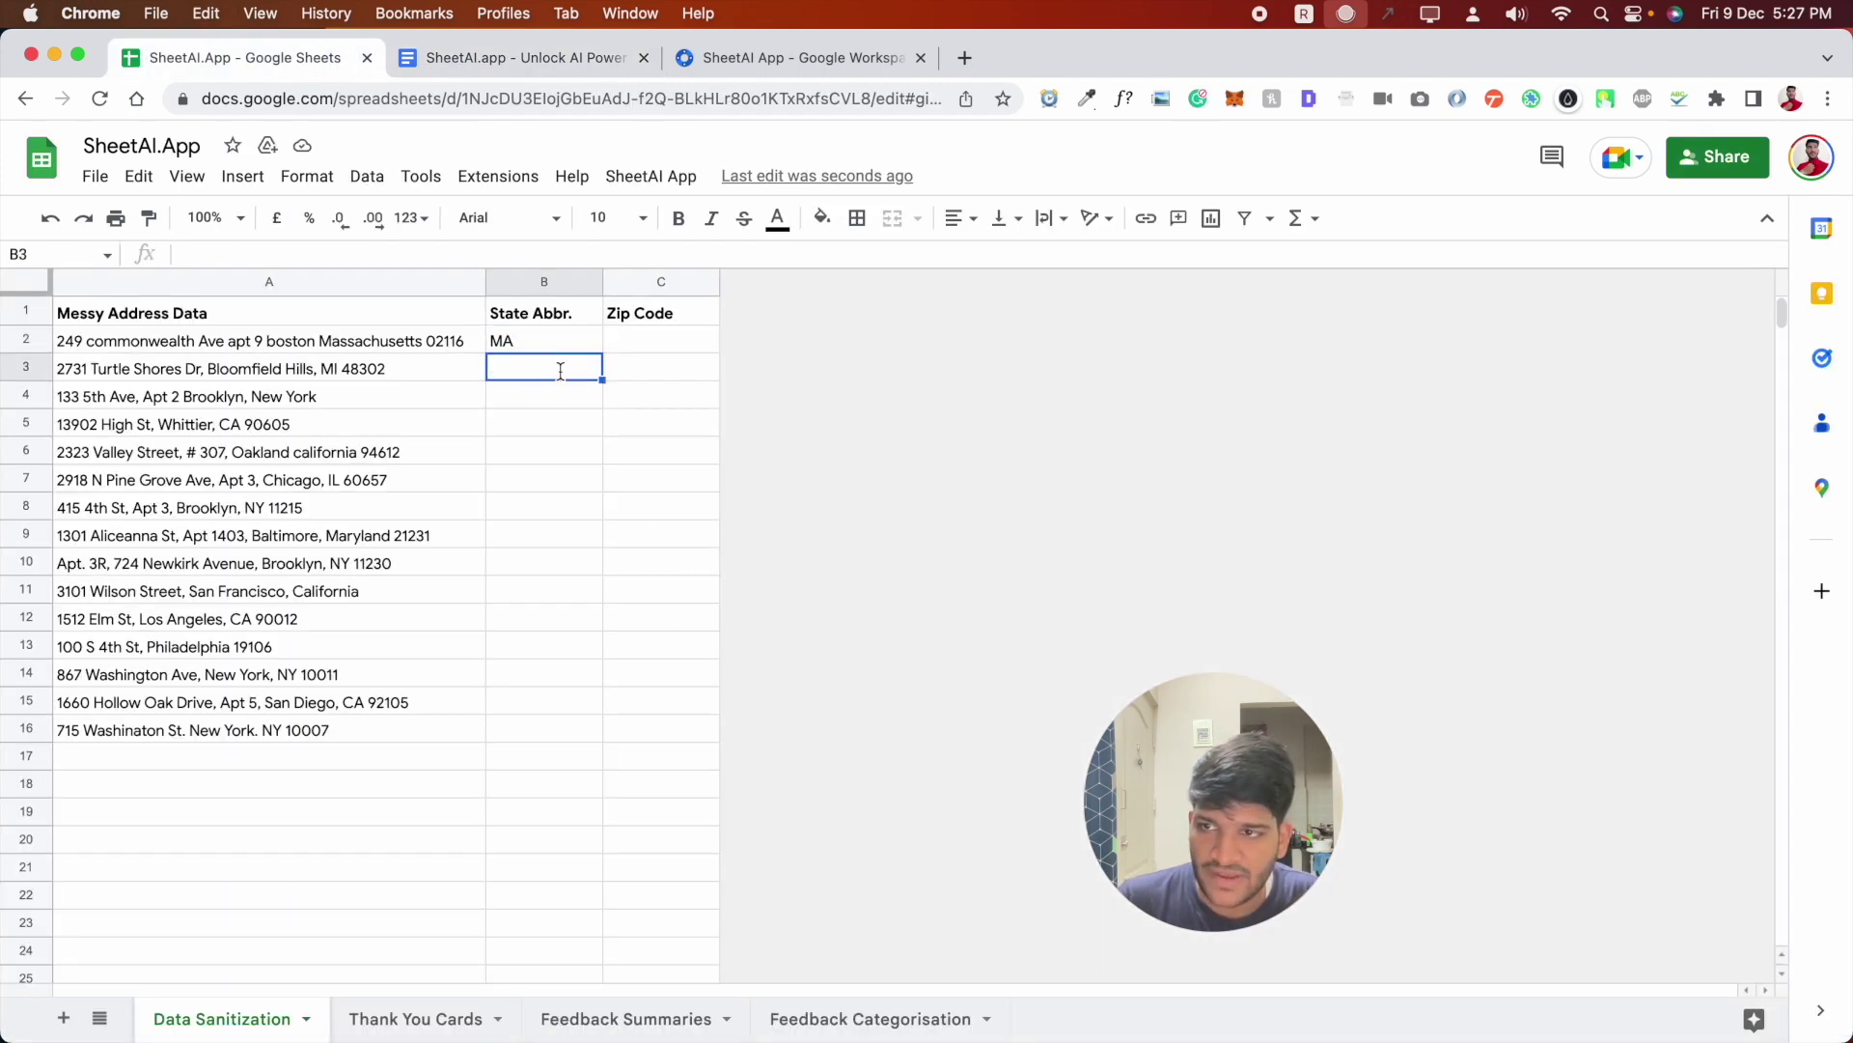
key("super+v")
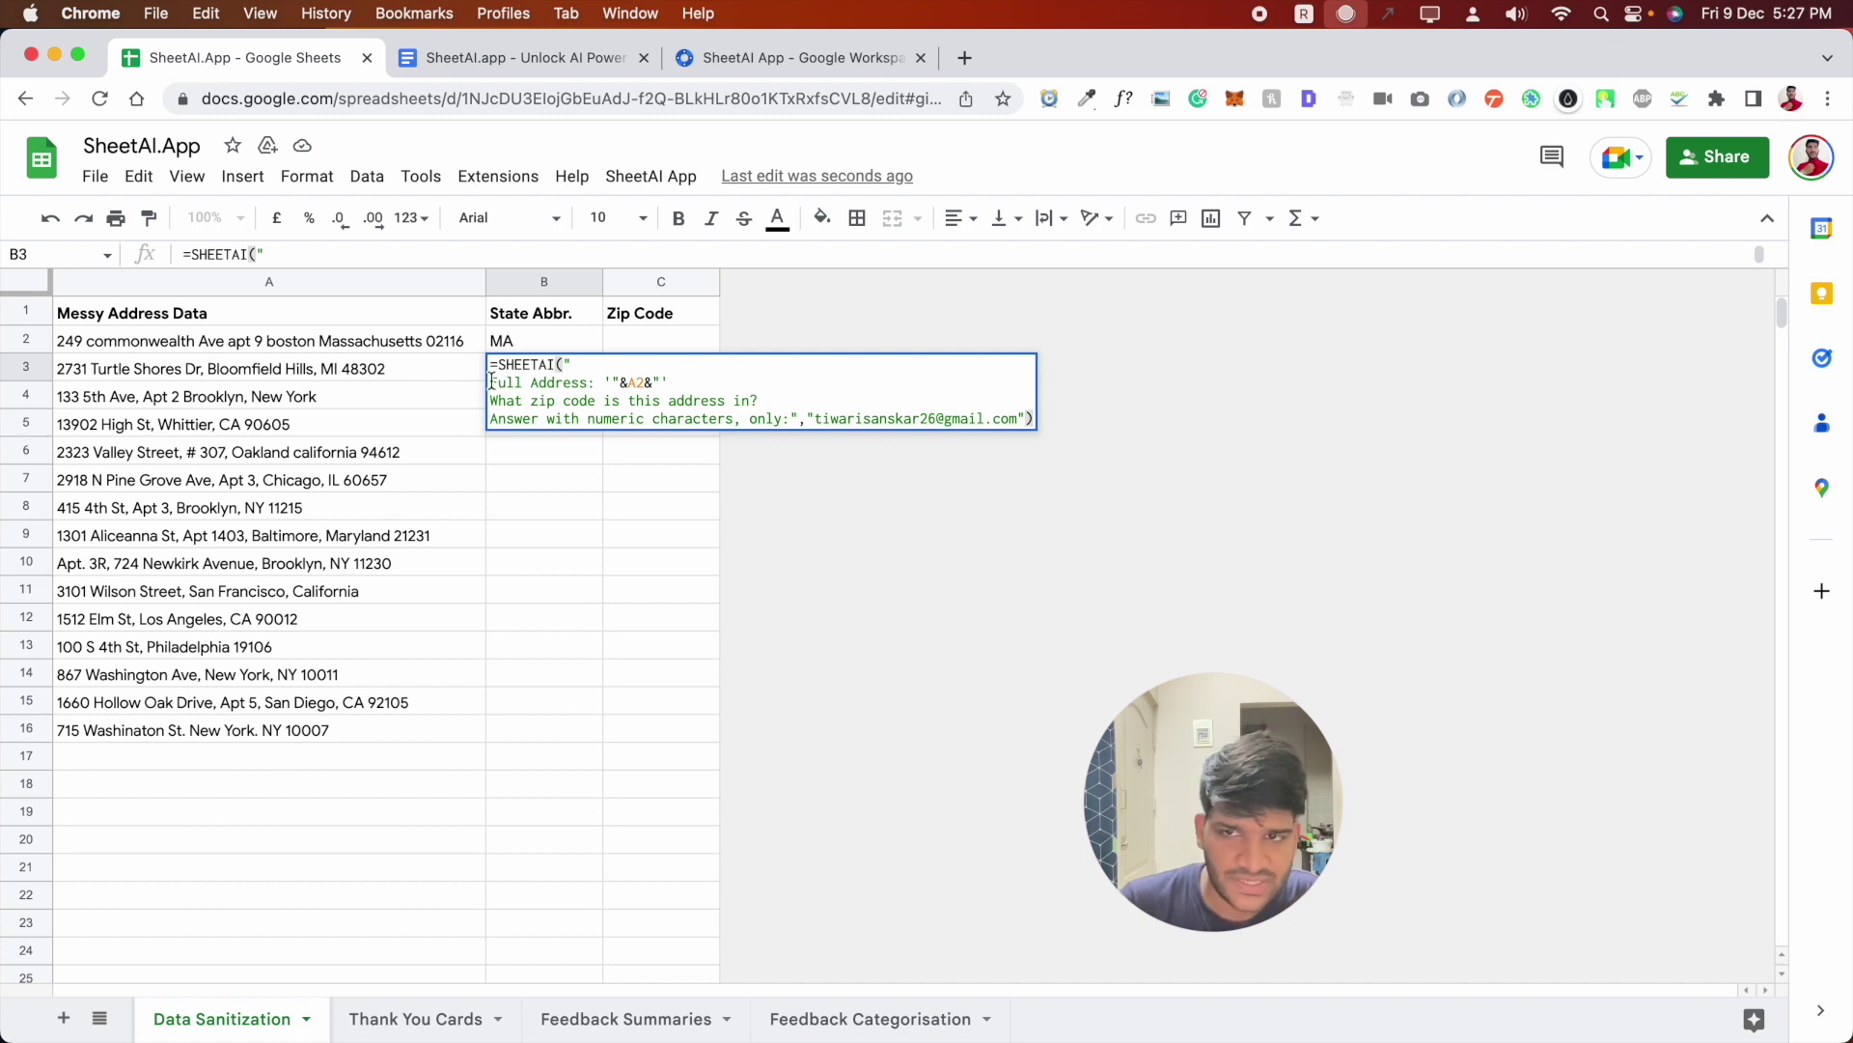
left_click(637, 351)
left_click(567, 367)
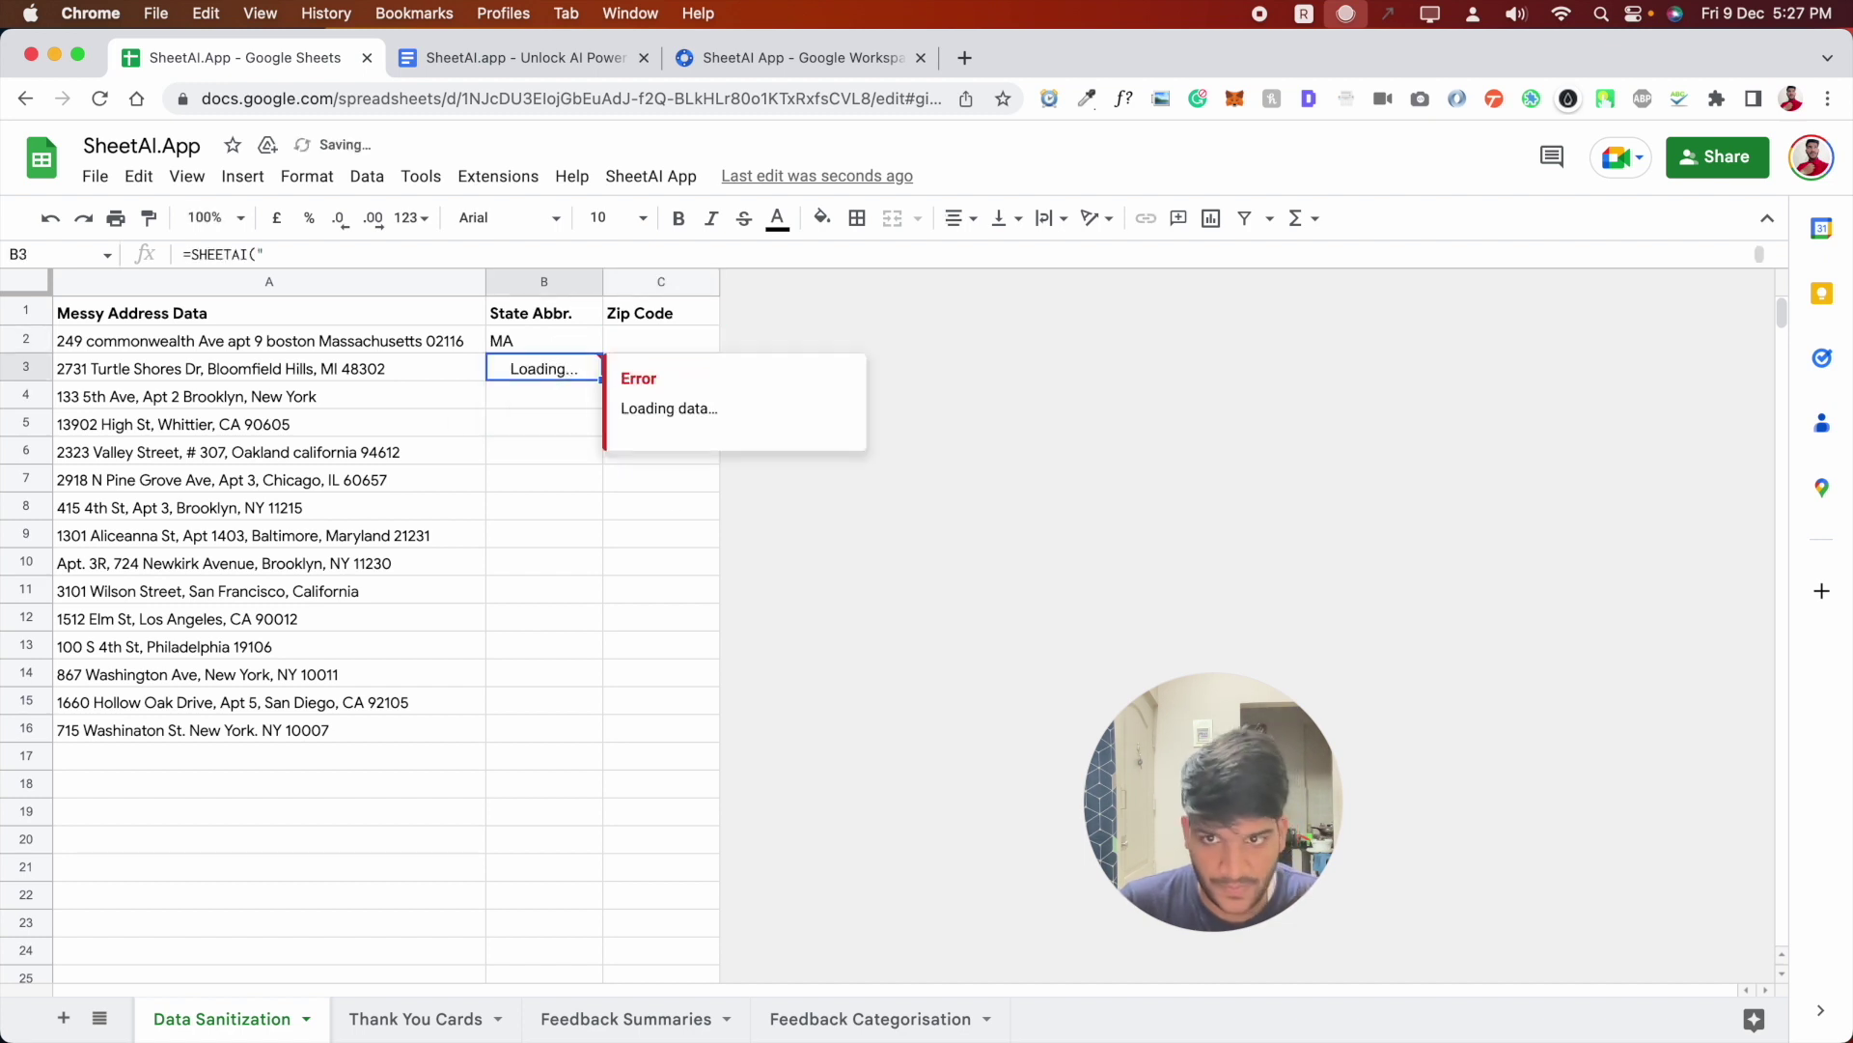
type("\\")
key("BackSpace")
key("Return")
- Paste the zip-code formula into C2, reviewing its Full Address, zip question and numeric-only parts
double_click(611, 338)
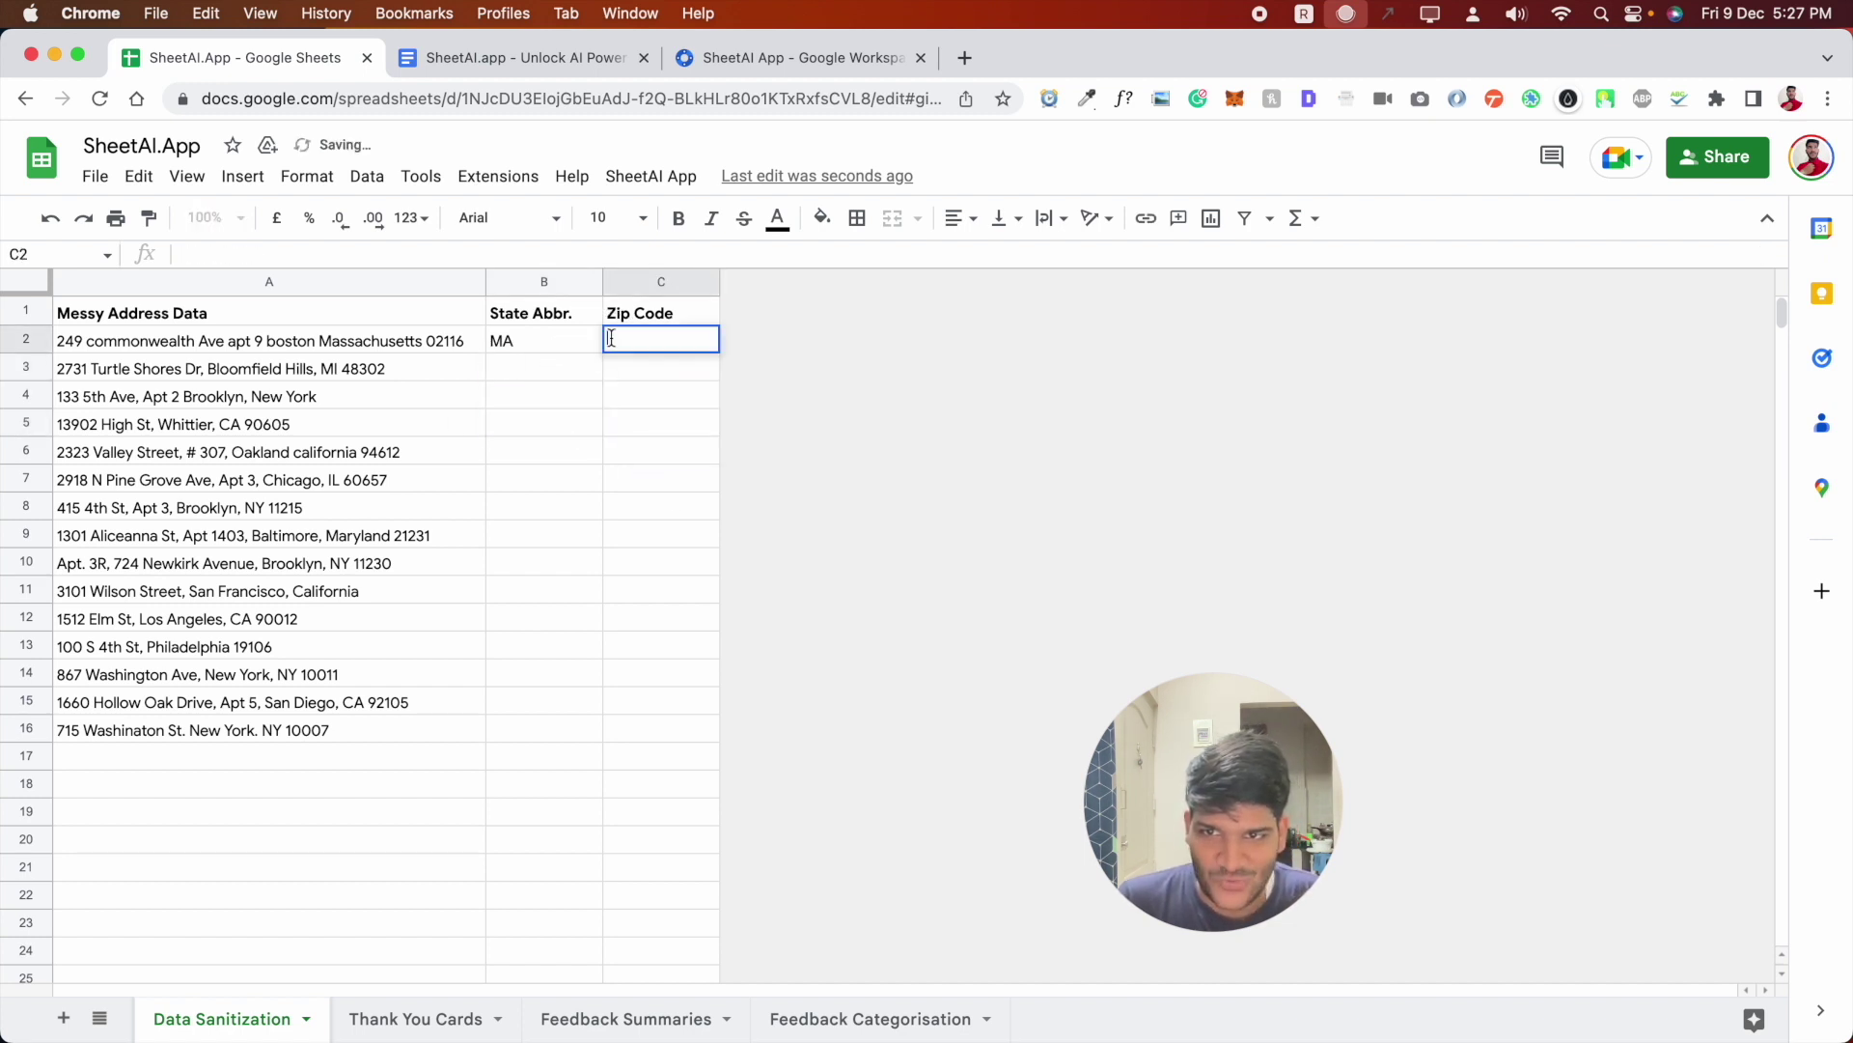
key("super+v")
left_click_drag(607, 355, 705, 359)
left_click(744, 354)
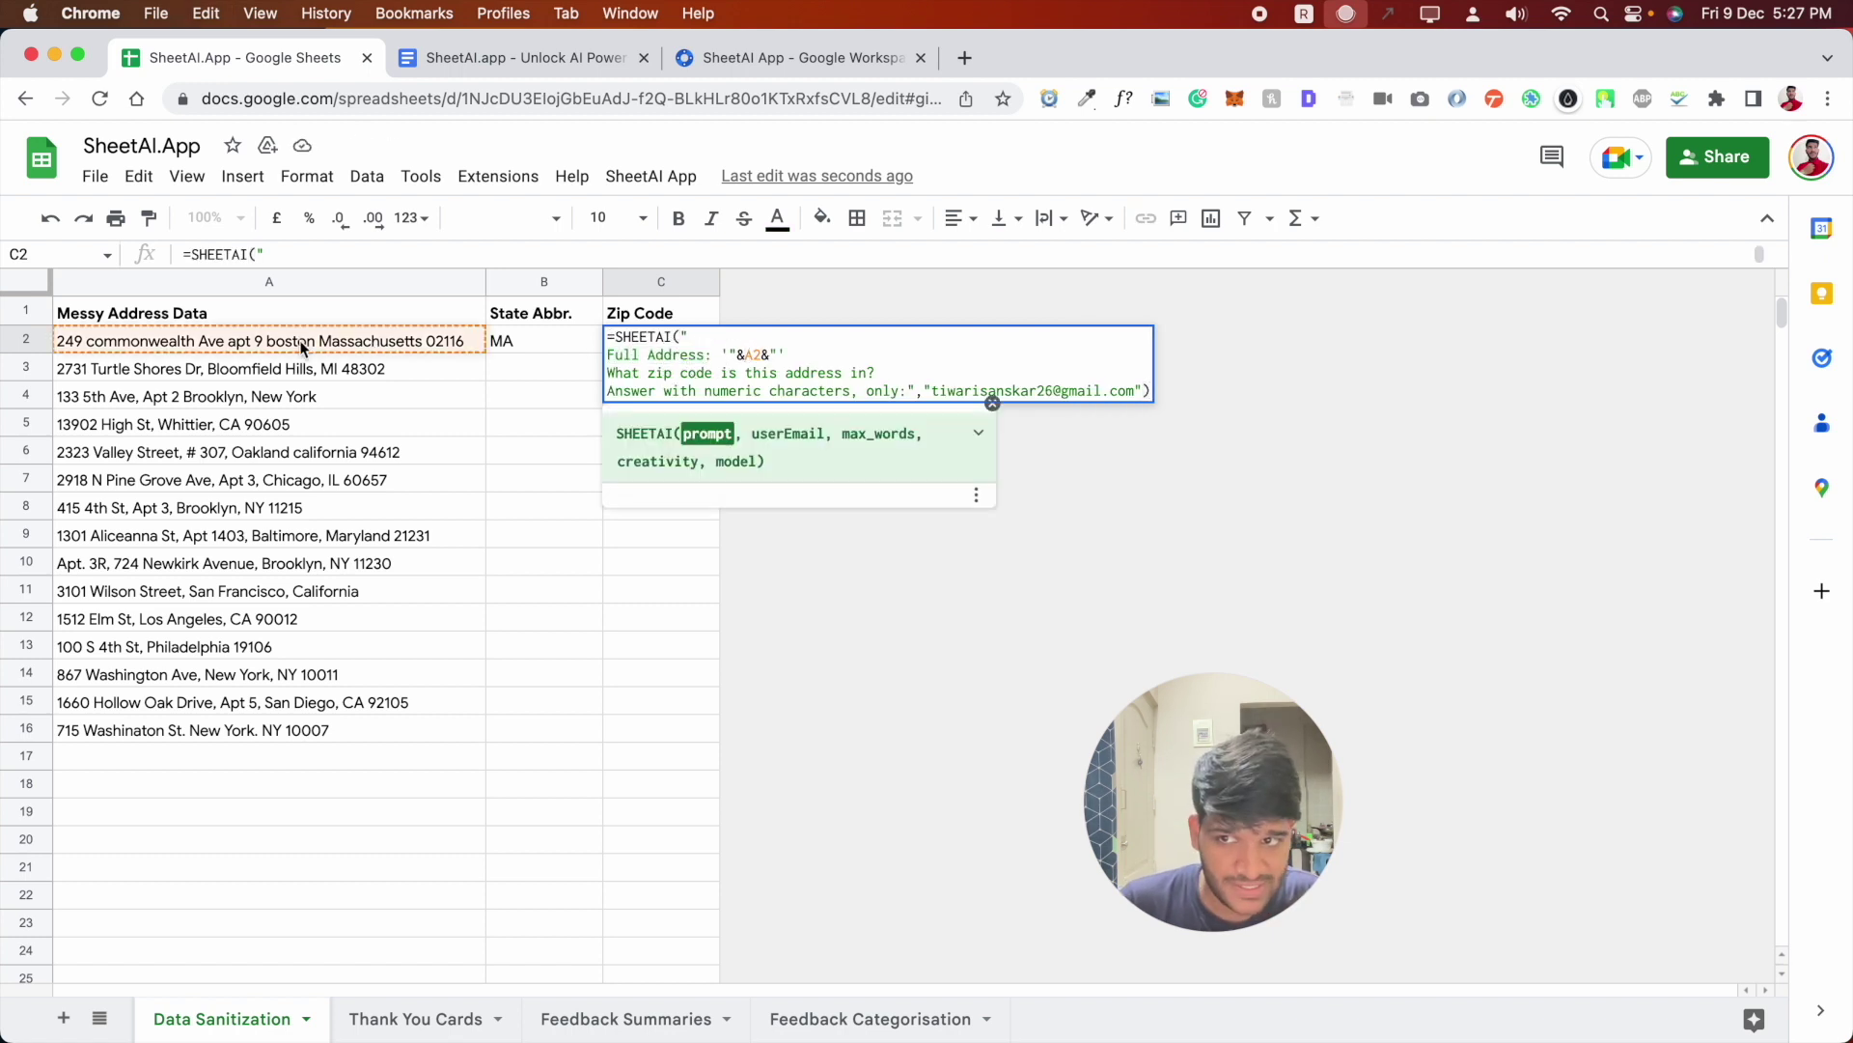
left_click(608, 368)
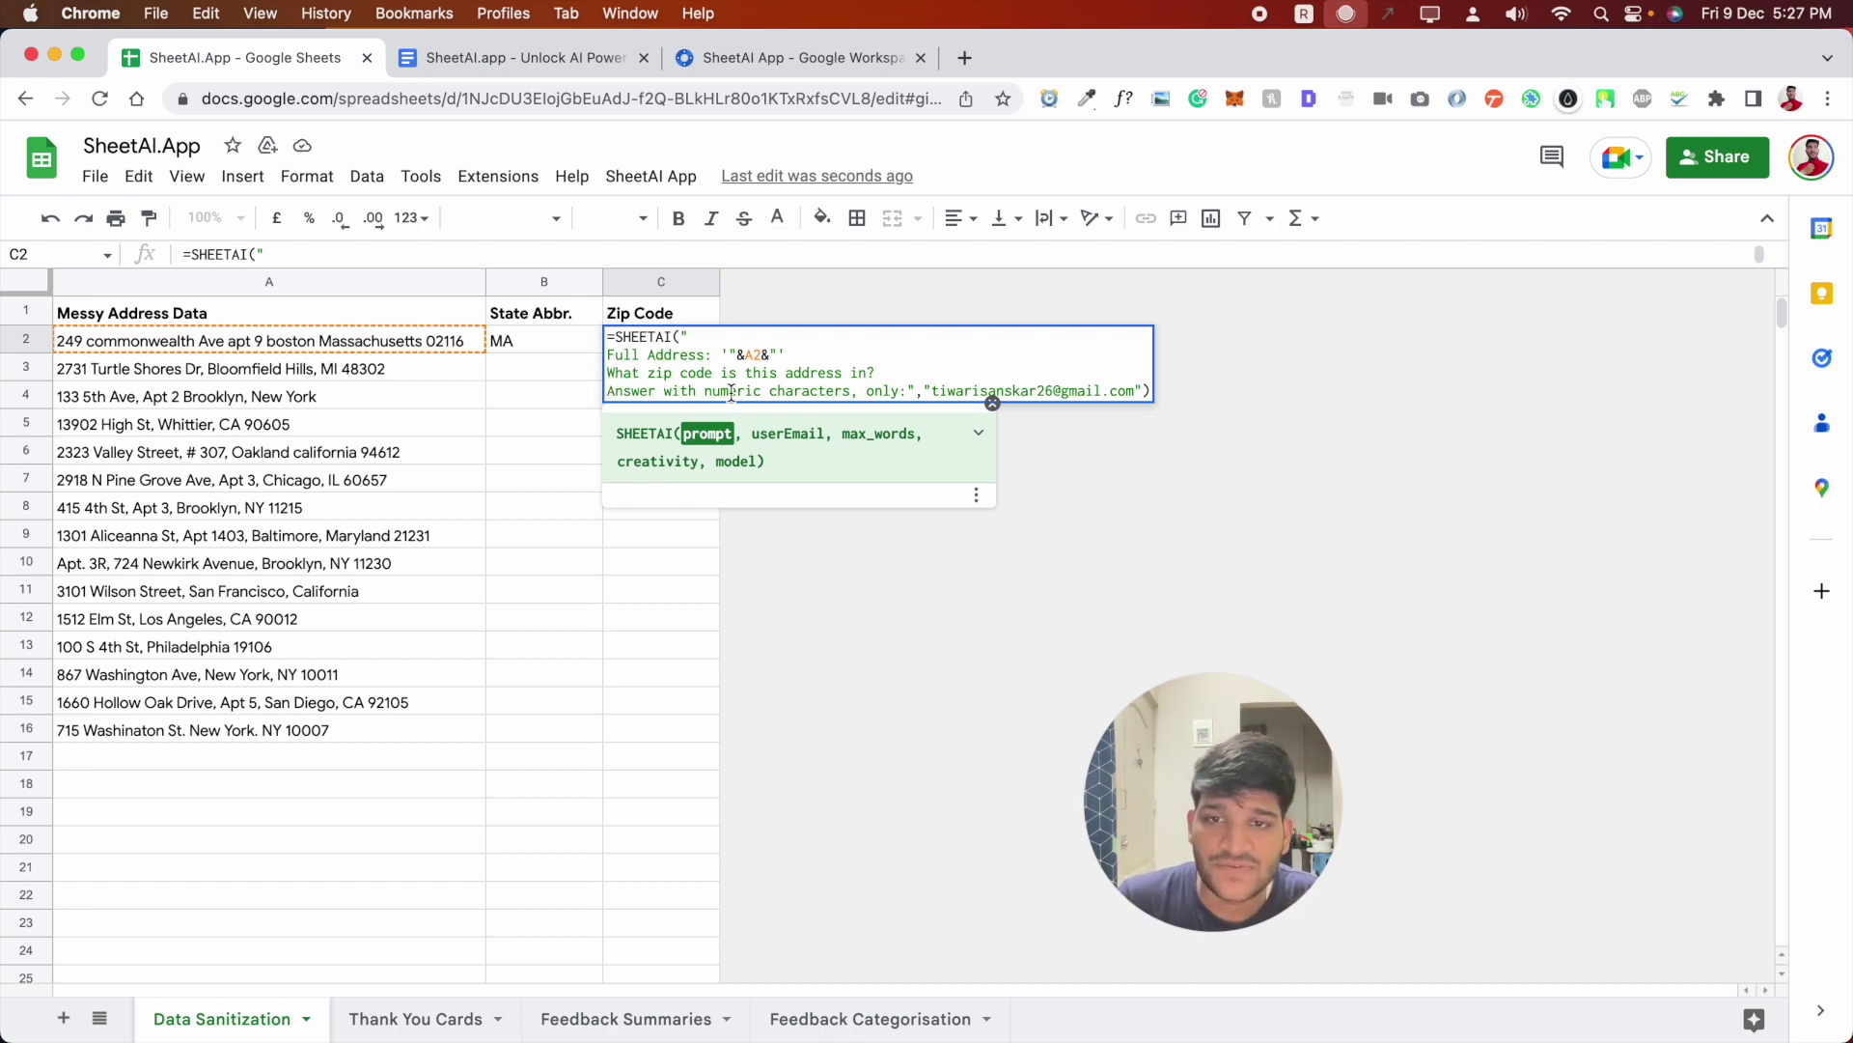
left_click(900, 391)
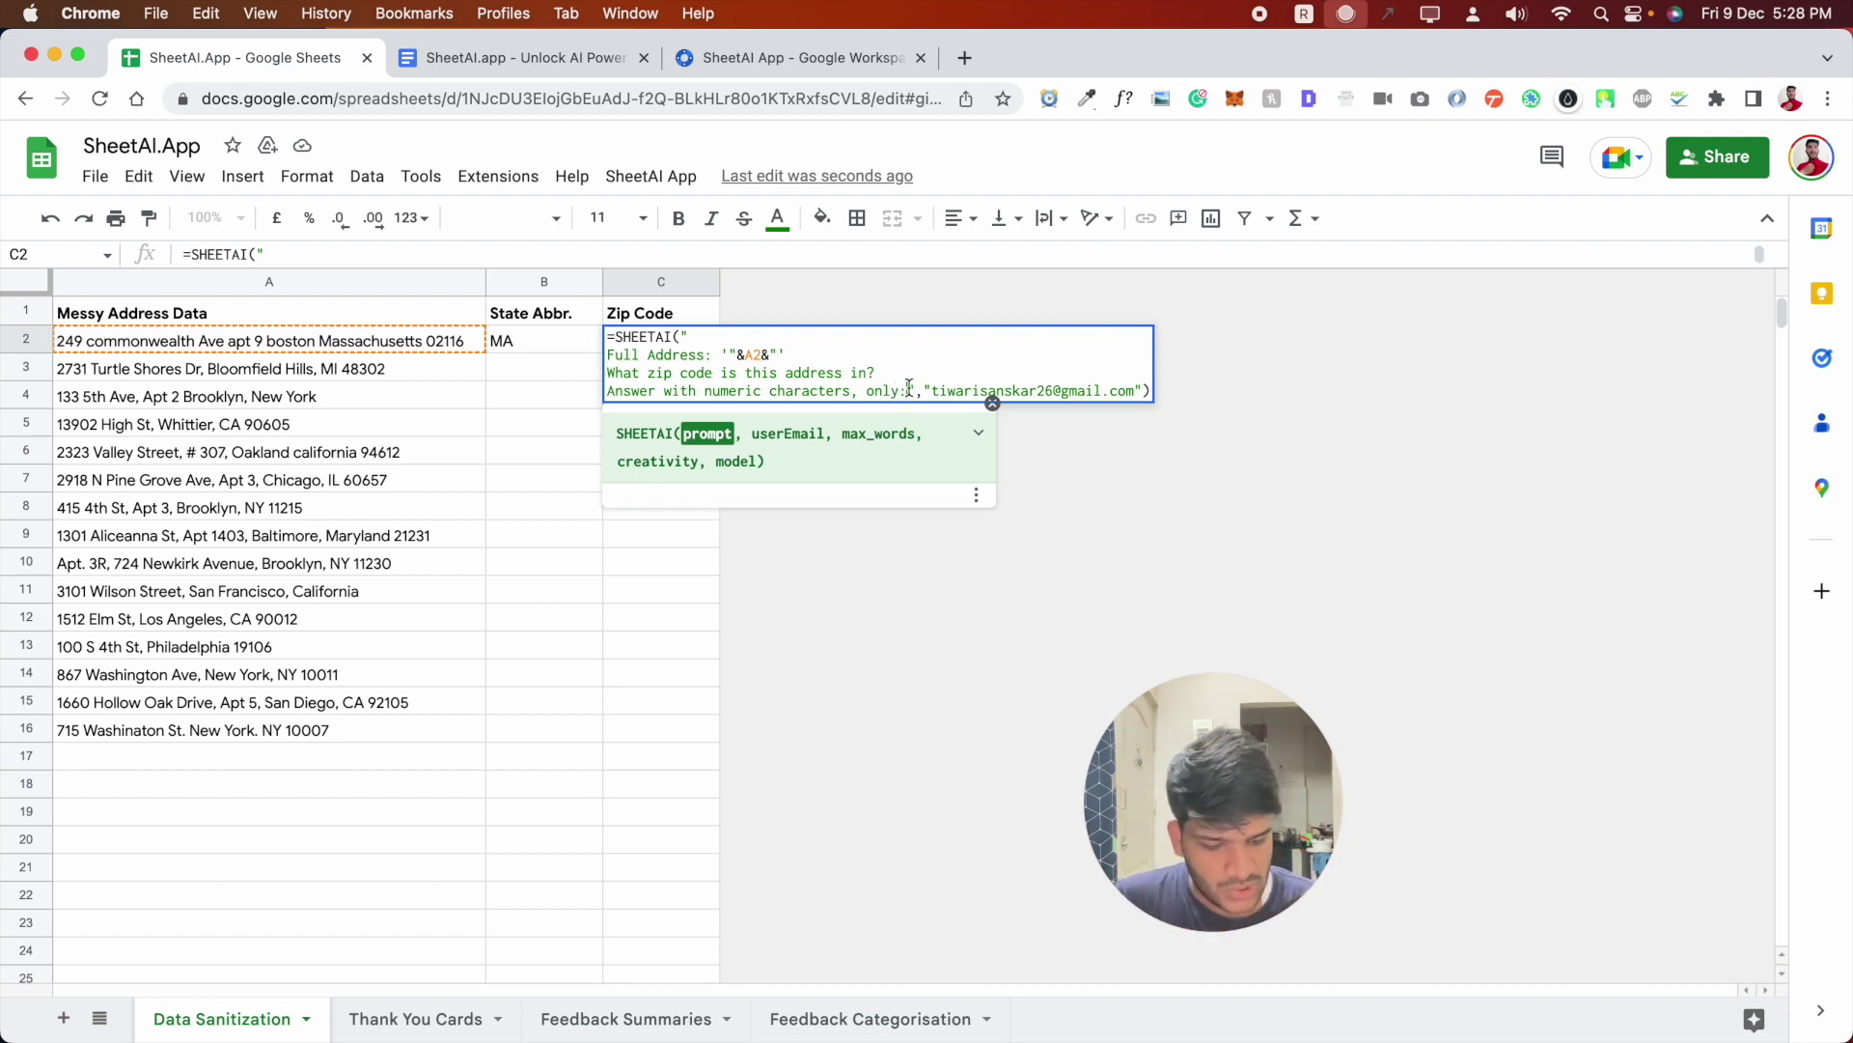
- Commit the C2 zip formula and fill B2:C2 down to row 16 for every address
key("Return")
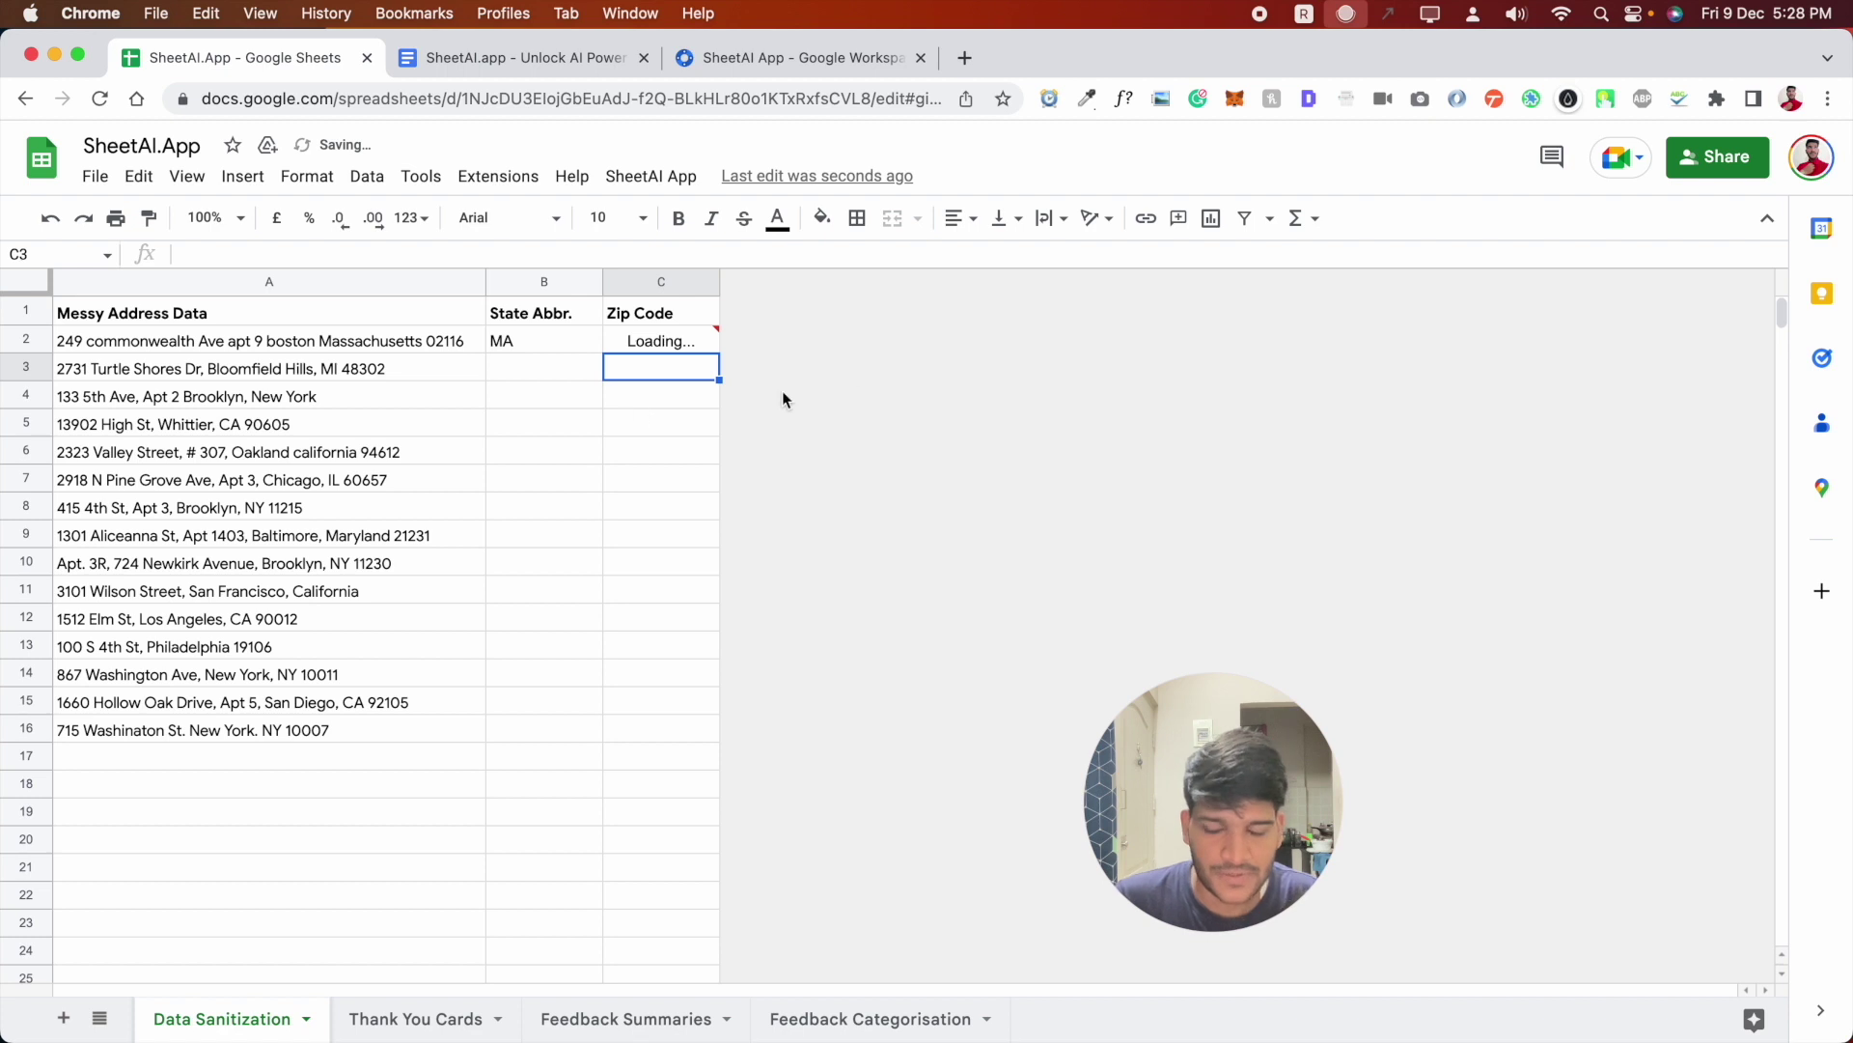
left_click(546, 341)
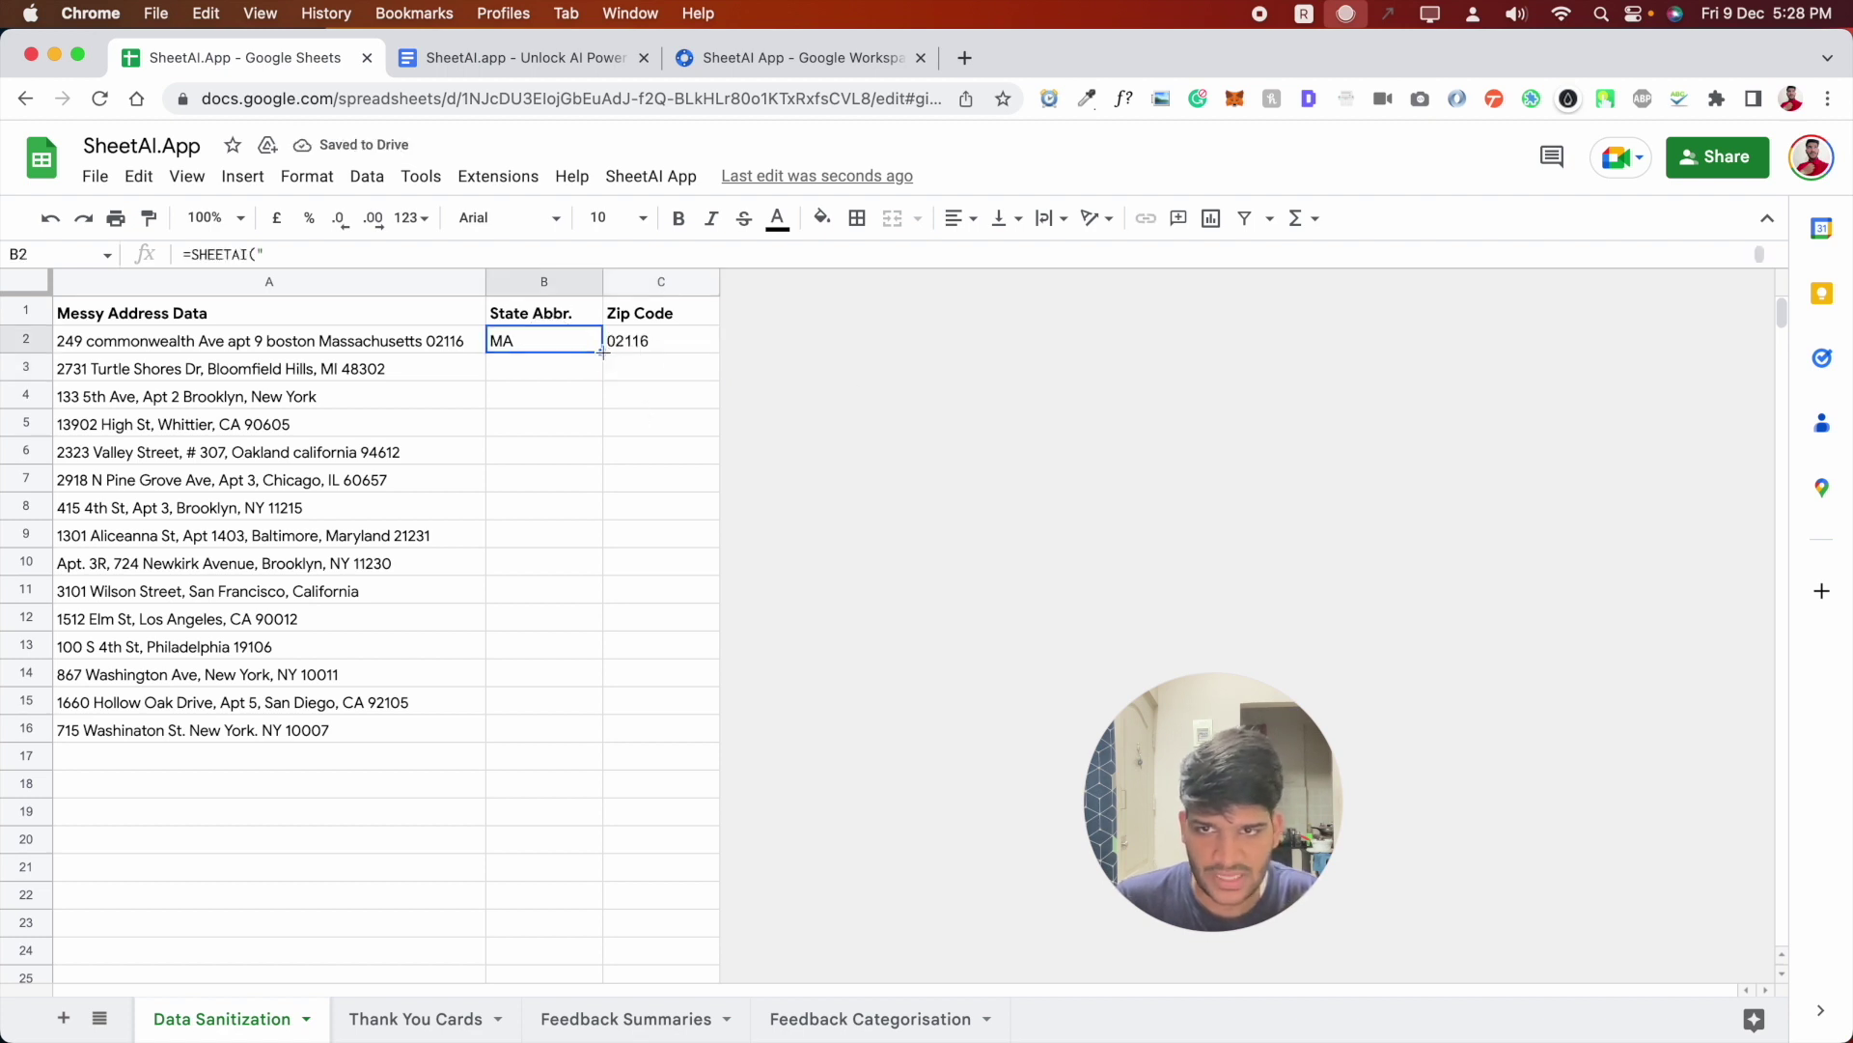
key("Down")
key("Down")
key("Down")
left_click_drag(529, 341, 714, 730)
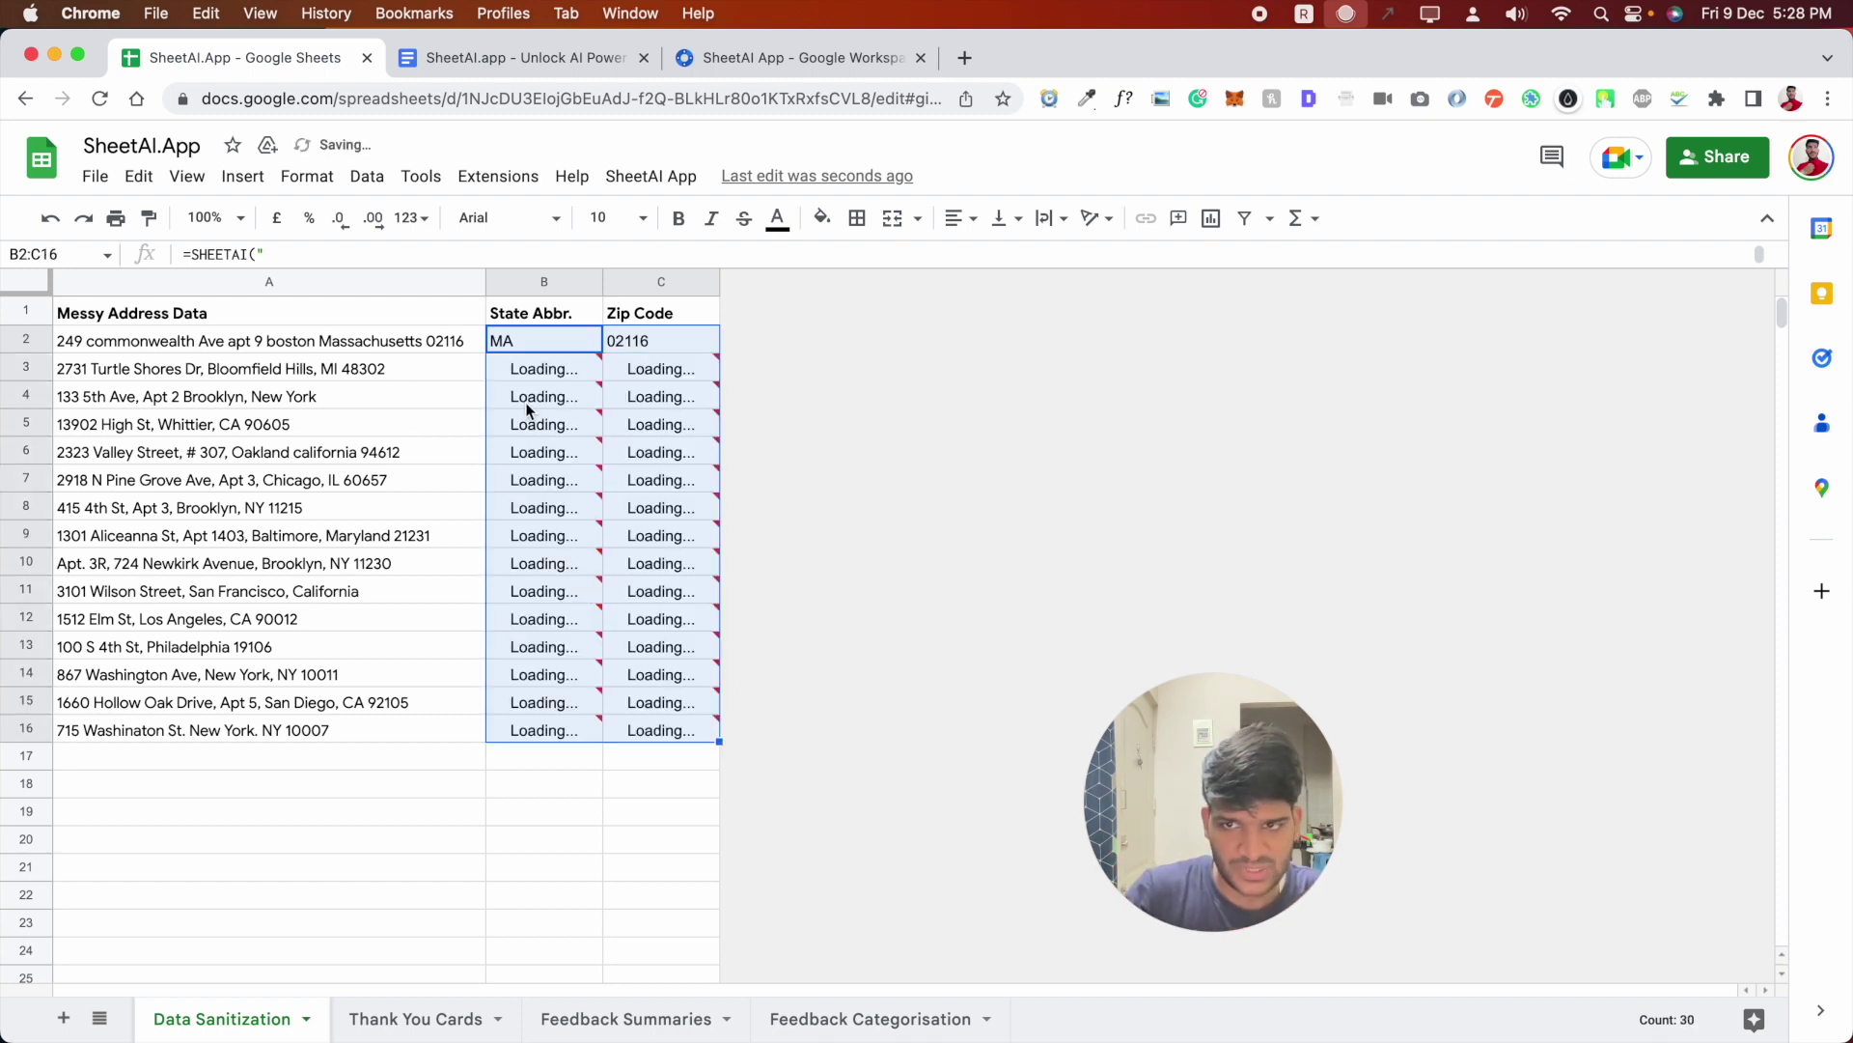
mouse_move(538, 369)
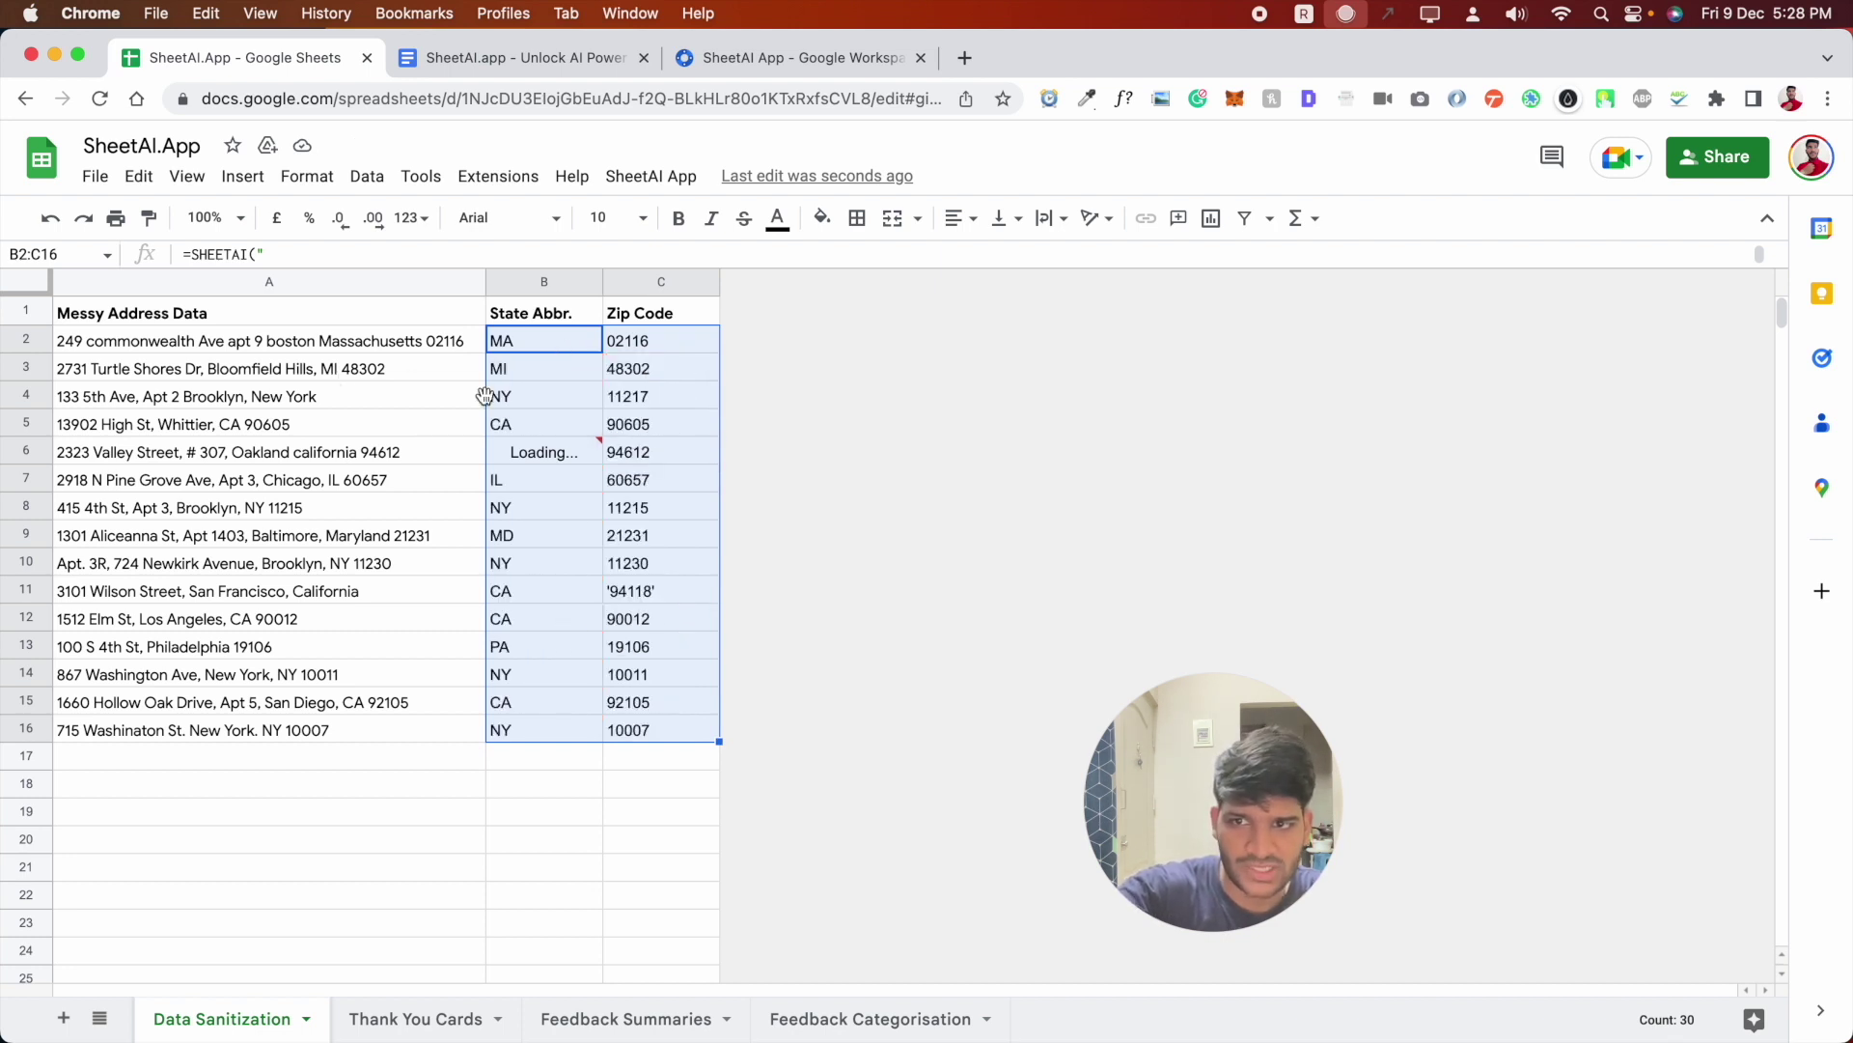
left_click(640, 766)
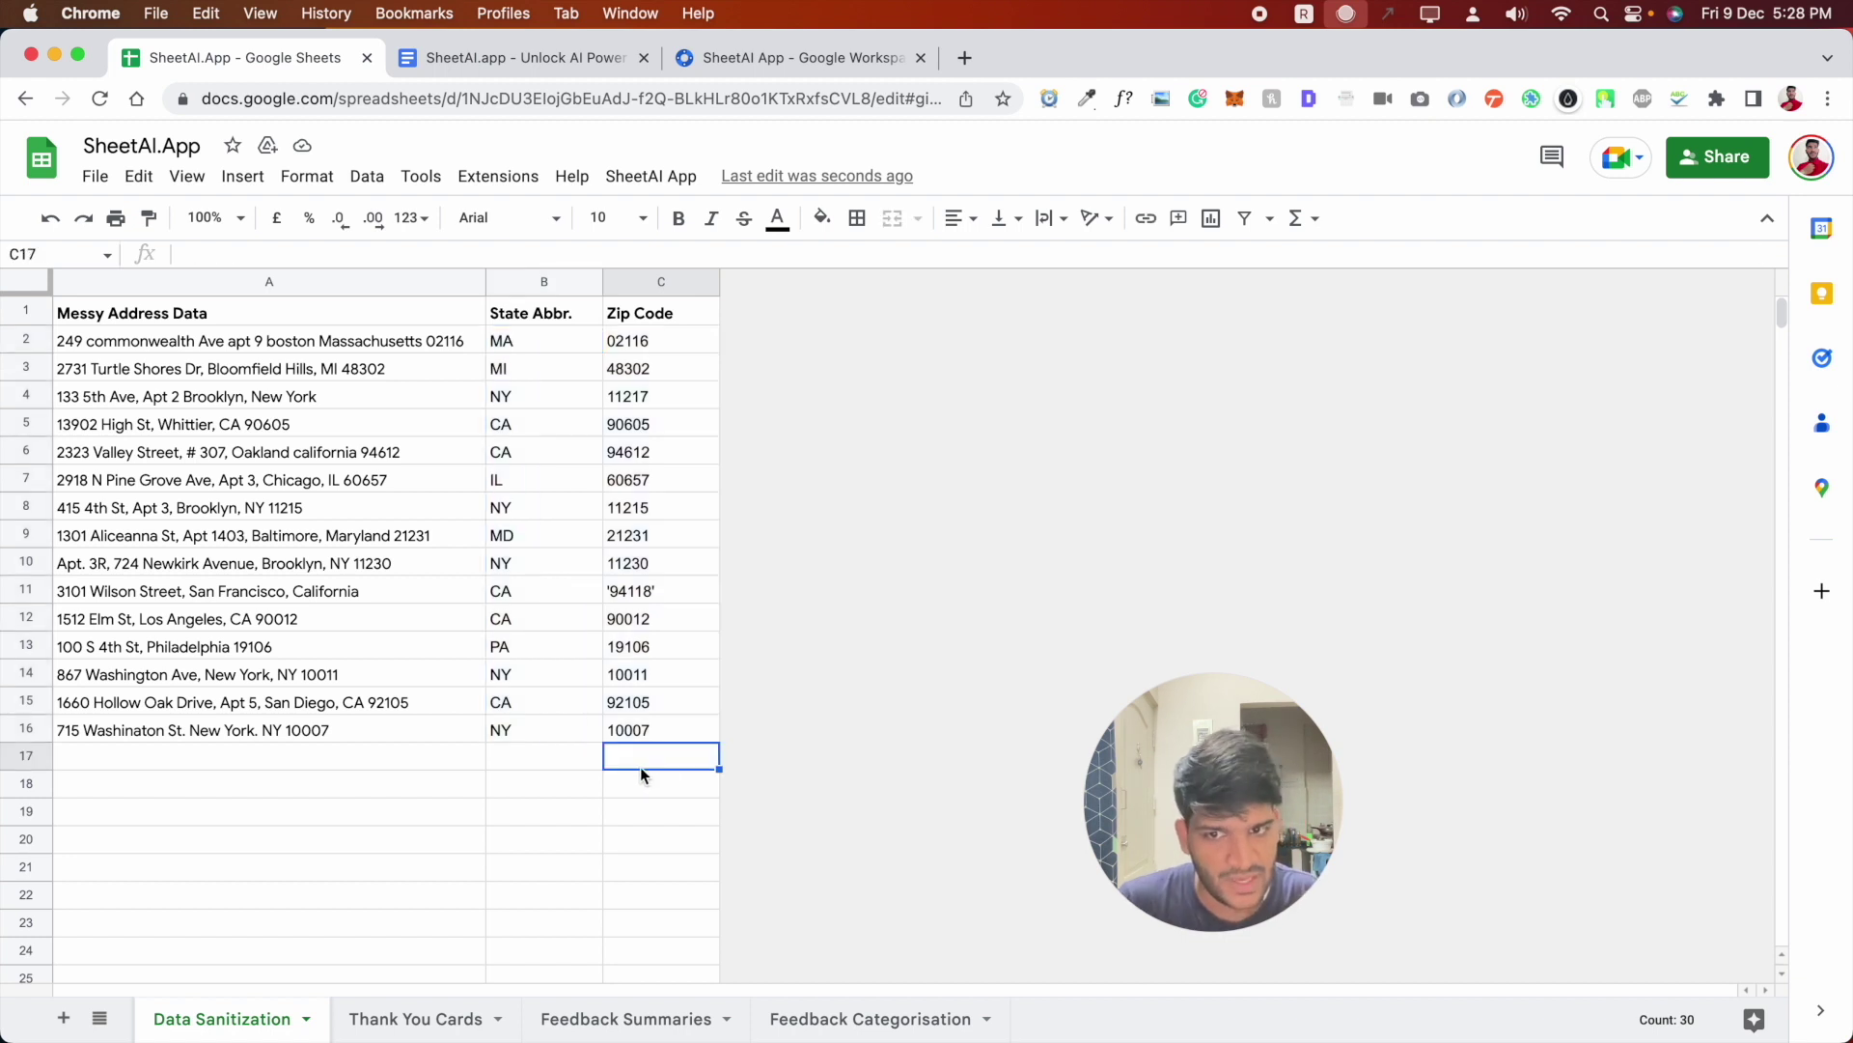
left_click(386, 1023)
- Review the addressees such as Nabisco Family and Mr Kellogg and their things to mention
left_click(410, 502)
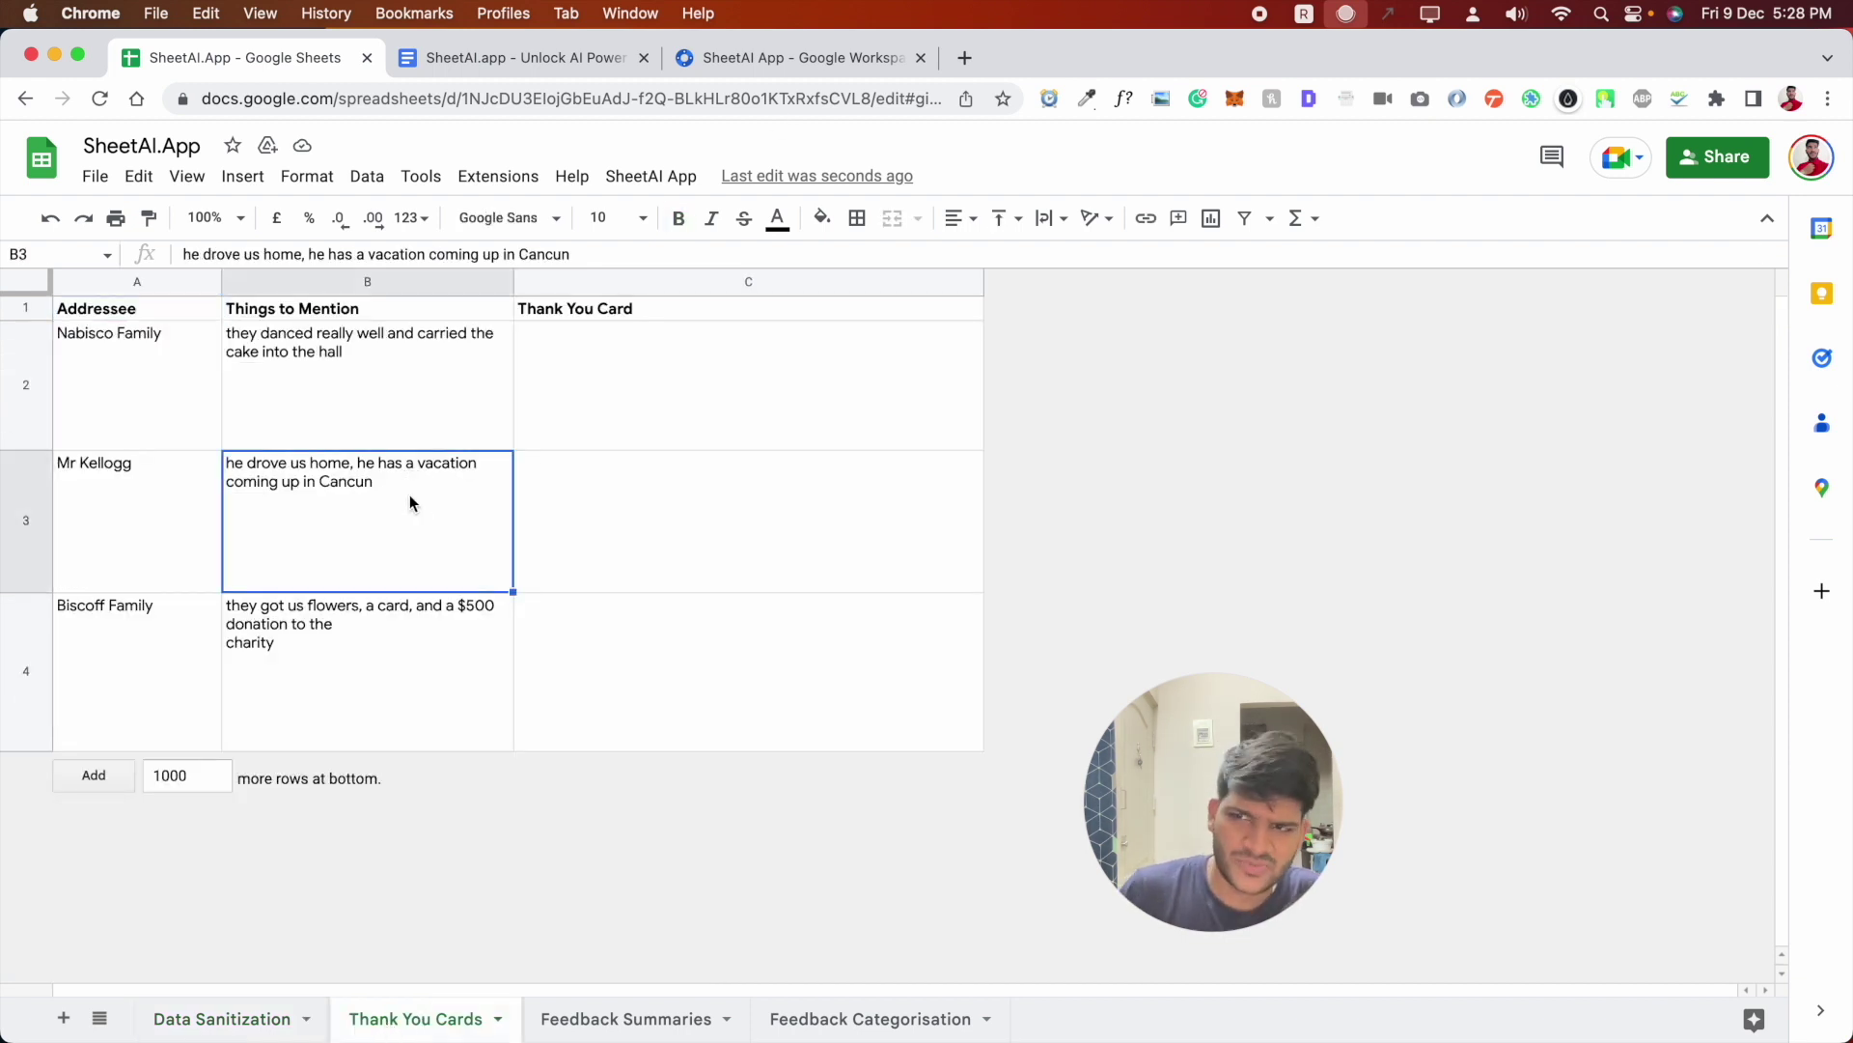
left_click(137, 374)
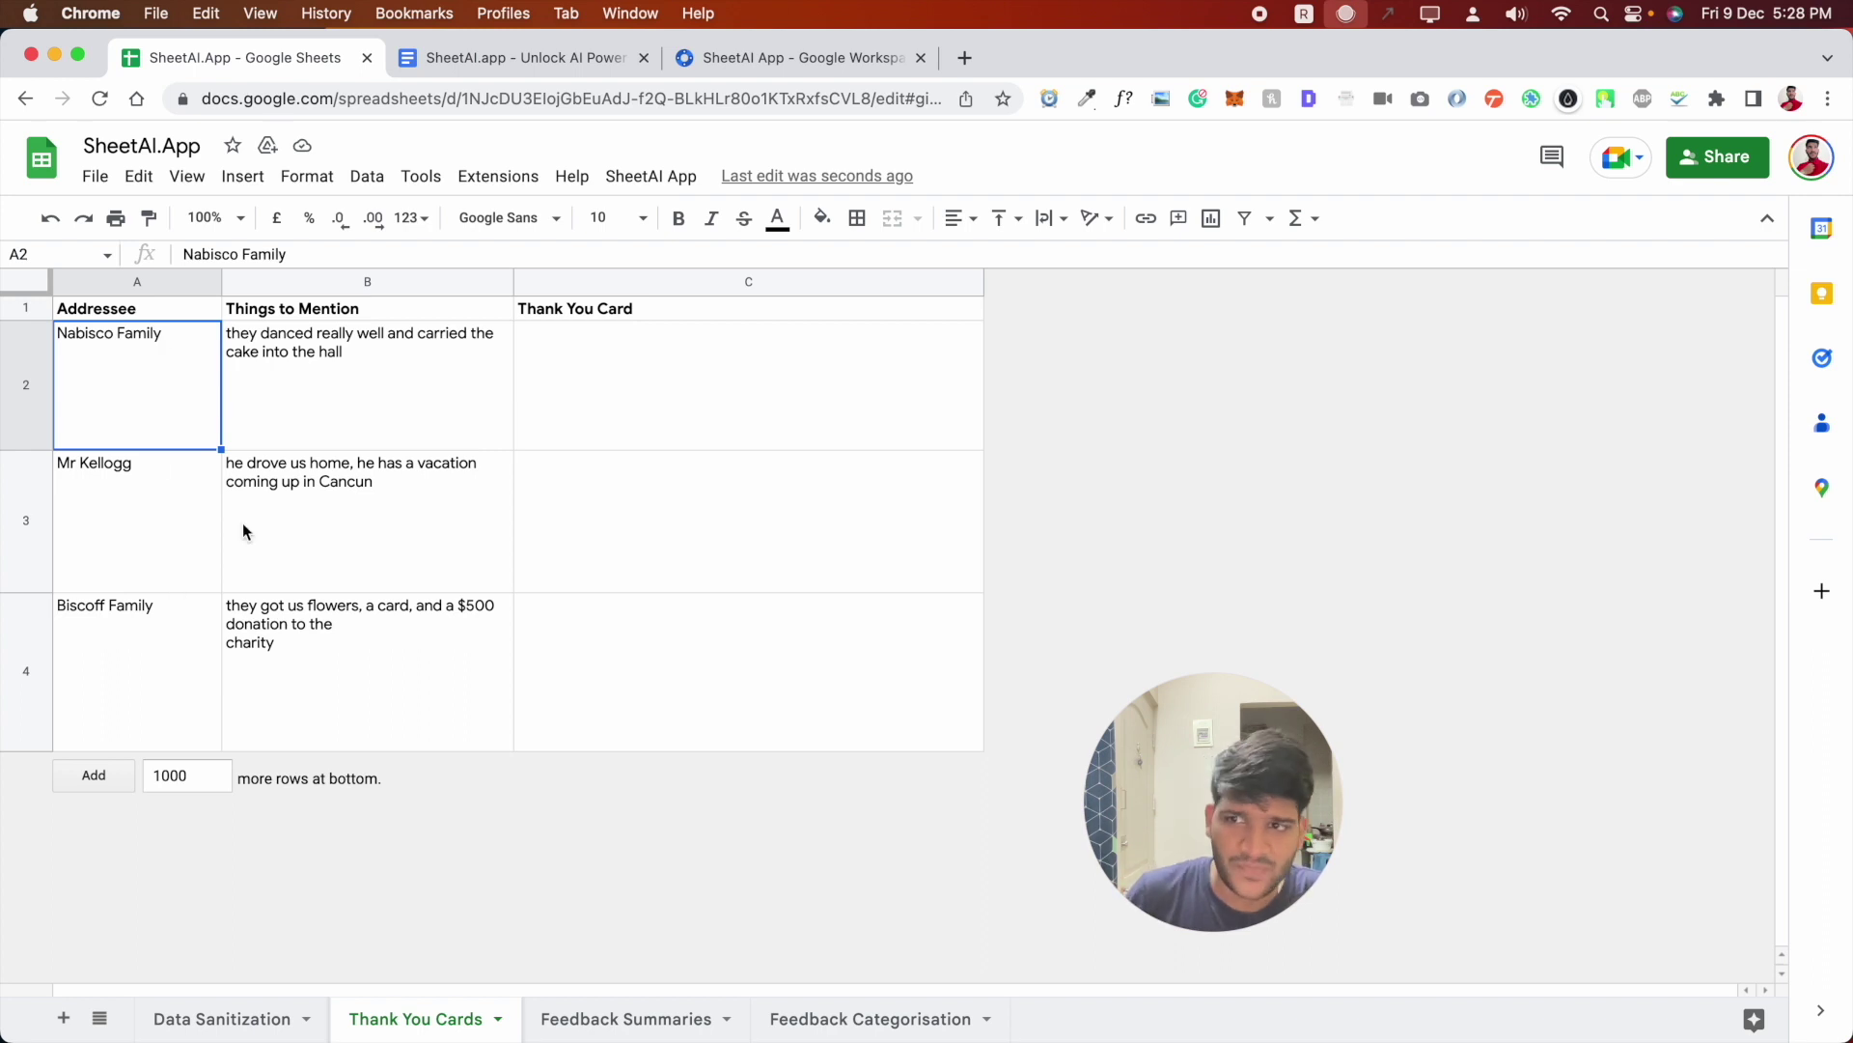
left_click(328, 429)
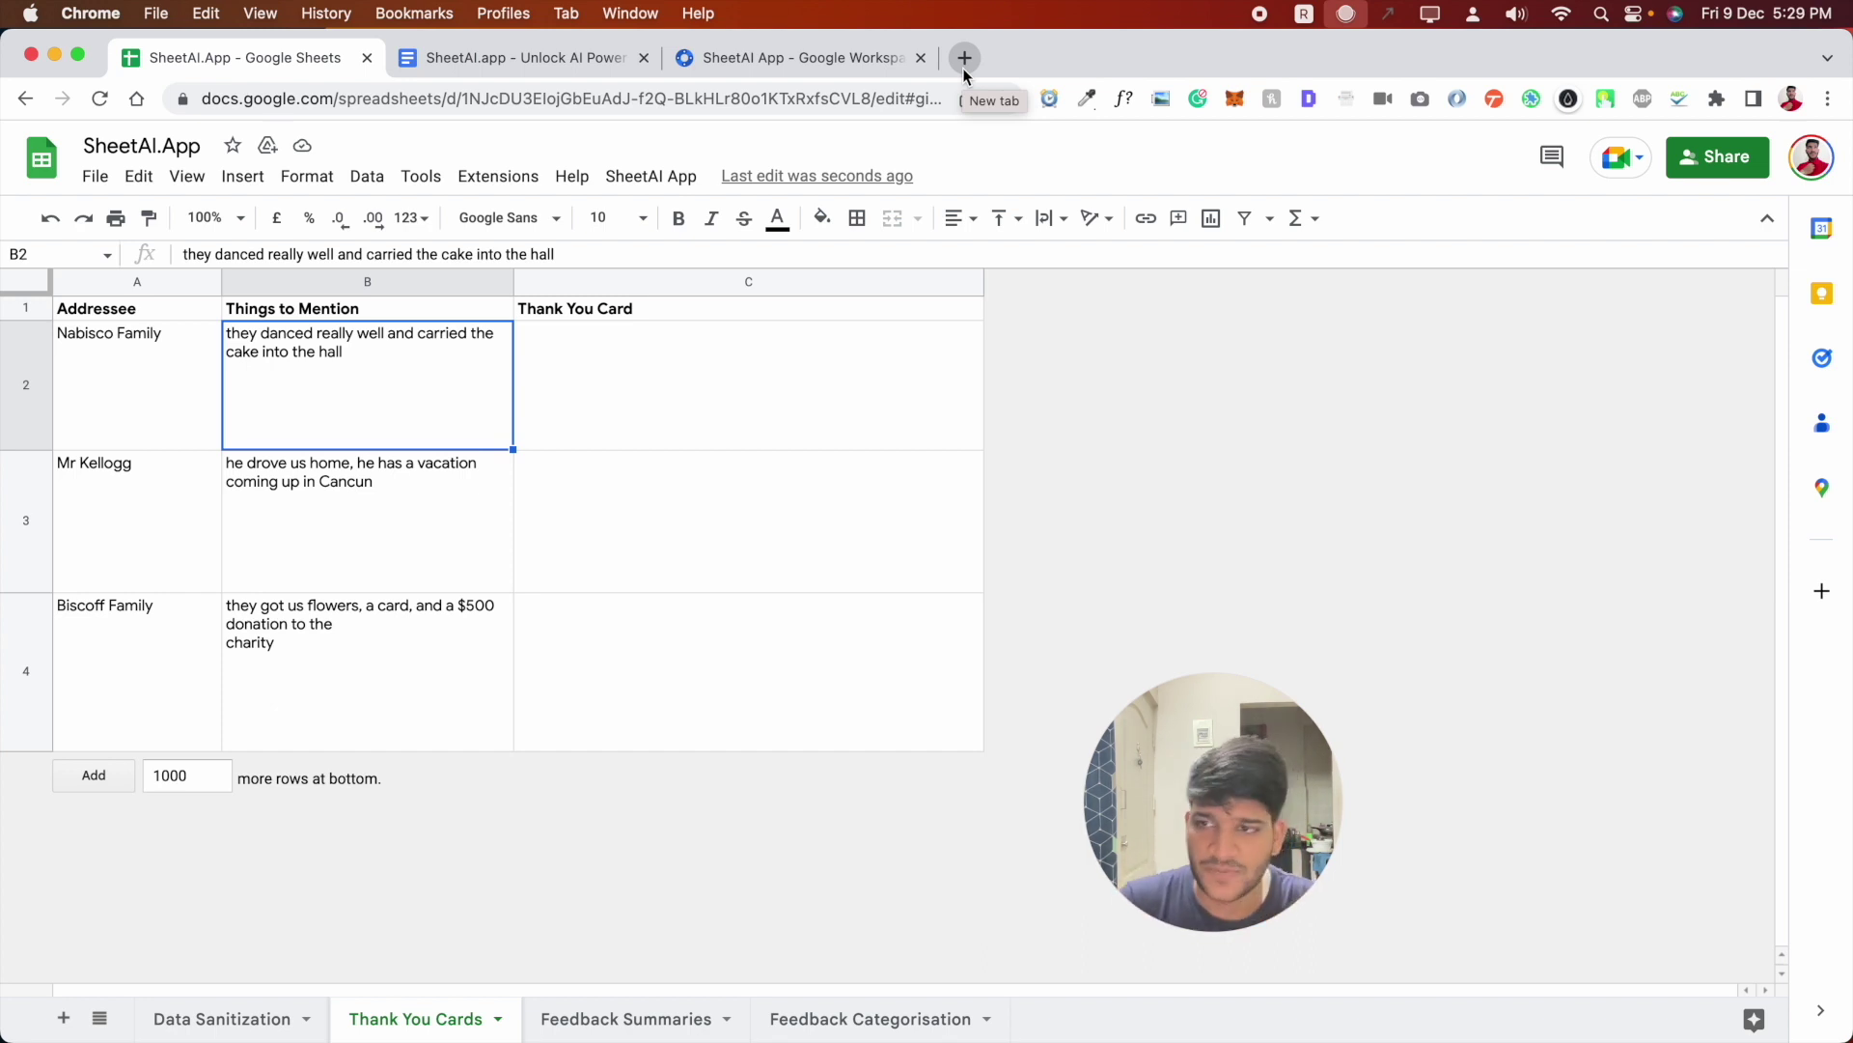
left_click(118, 371)
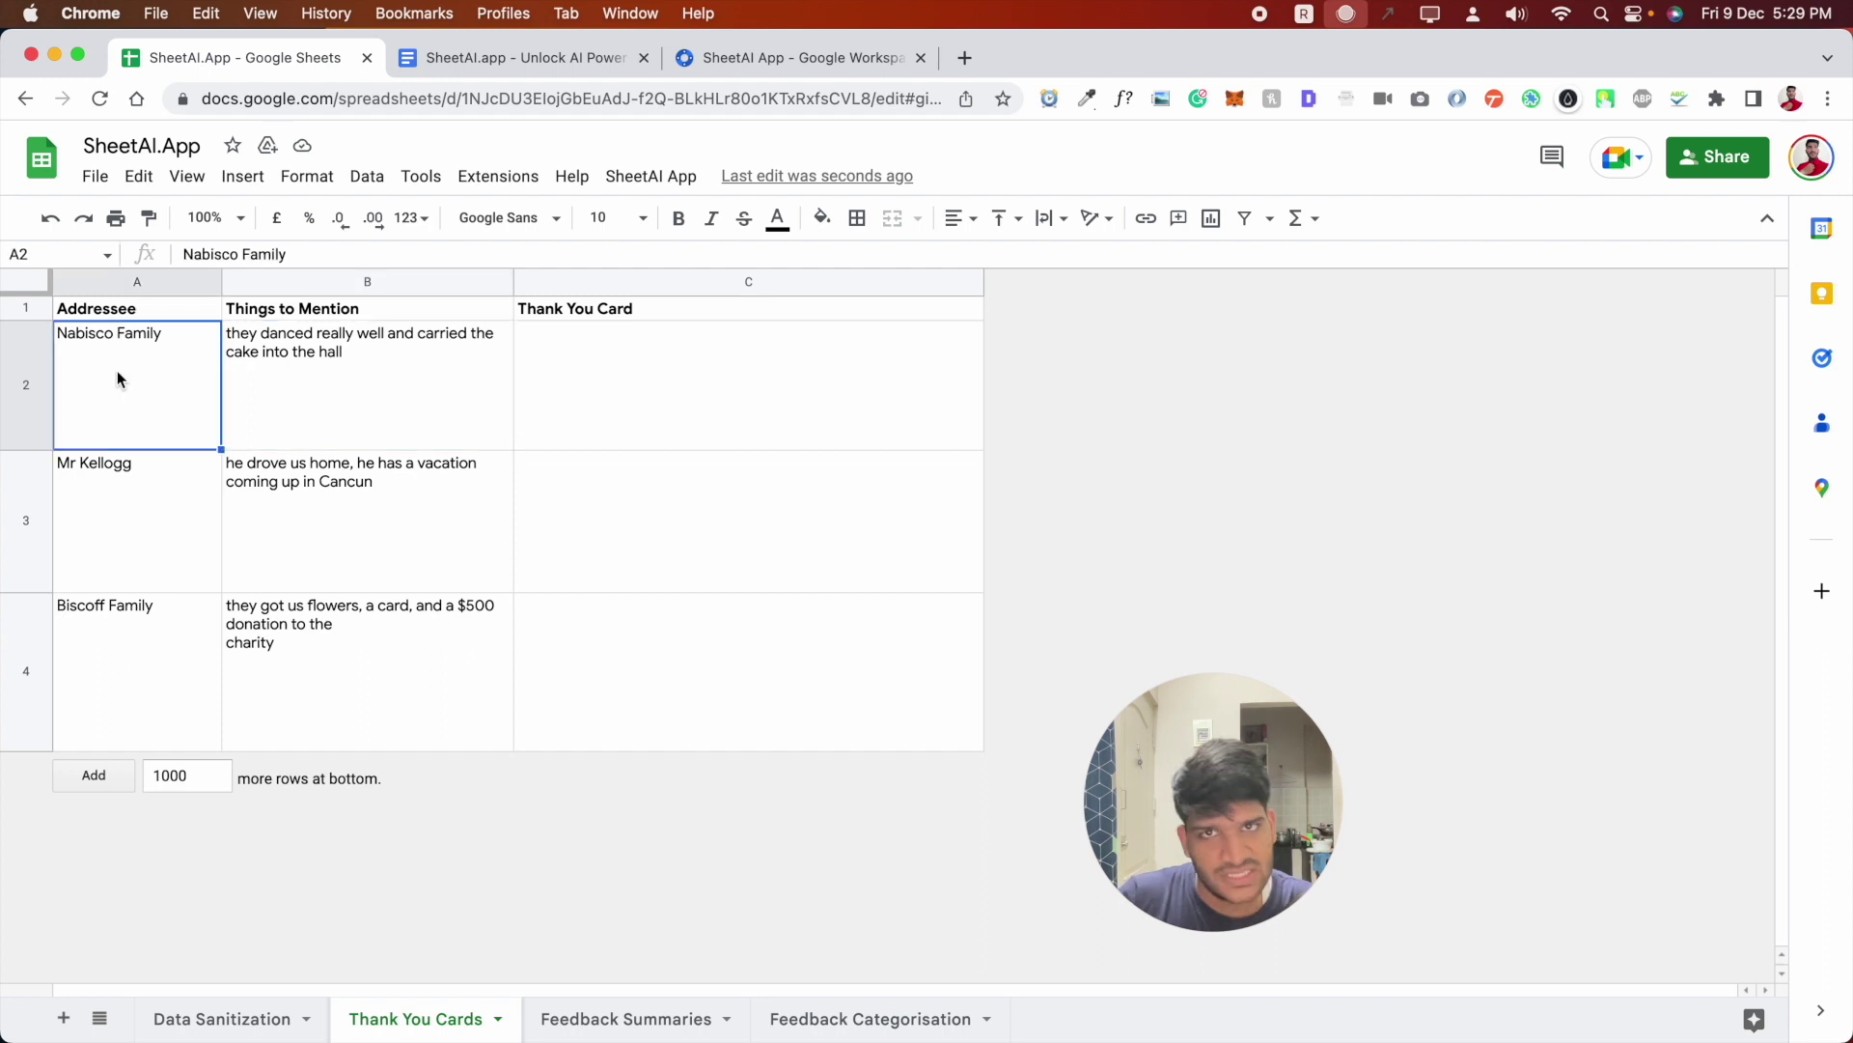
left_click(544, 370)
- Copy the zip-code formula's e-mail into the thank-you SHEETAI formula in the notes, then edit C2
left_click(429, 57)
scroll(820, 661, "down", 2)
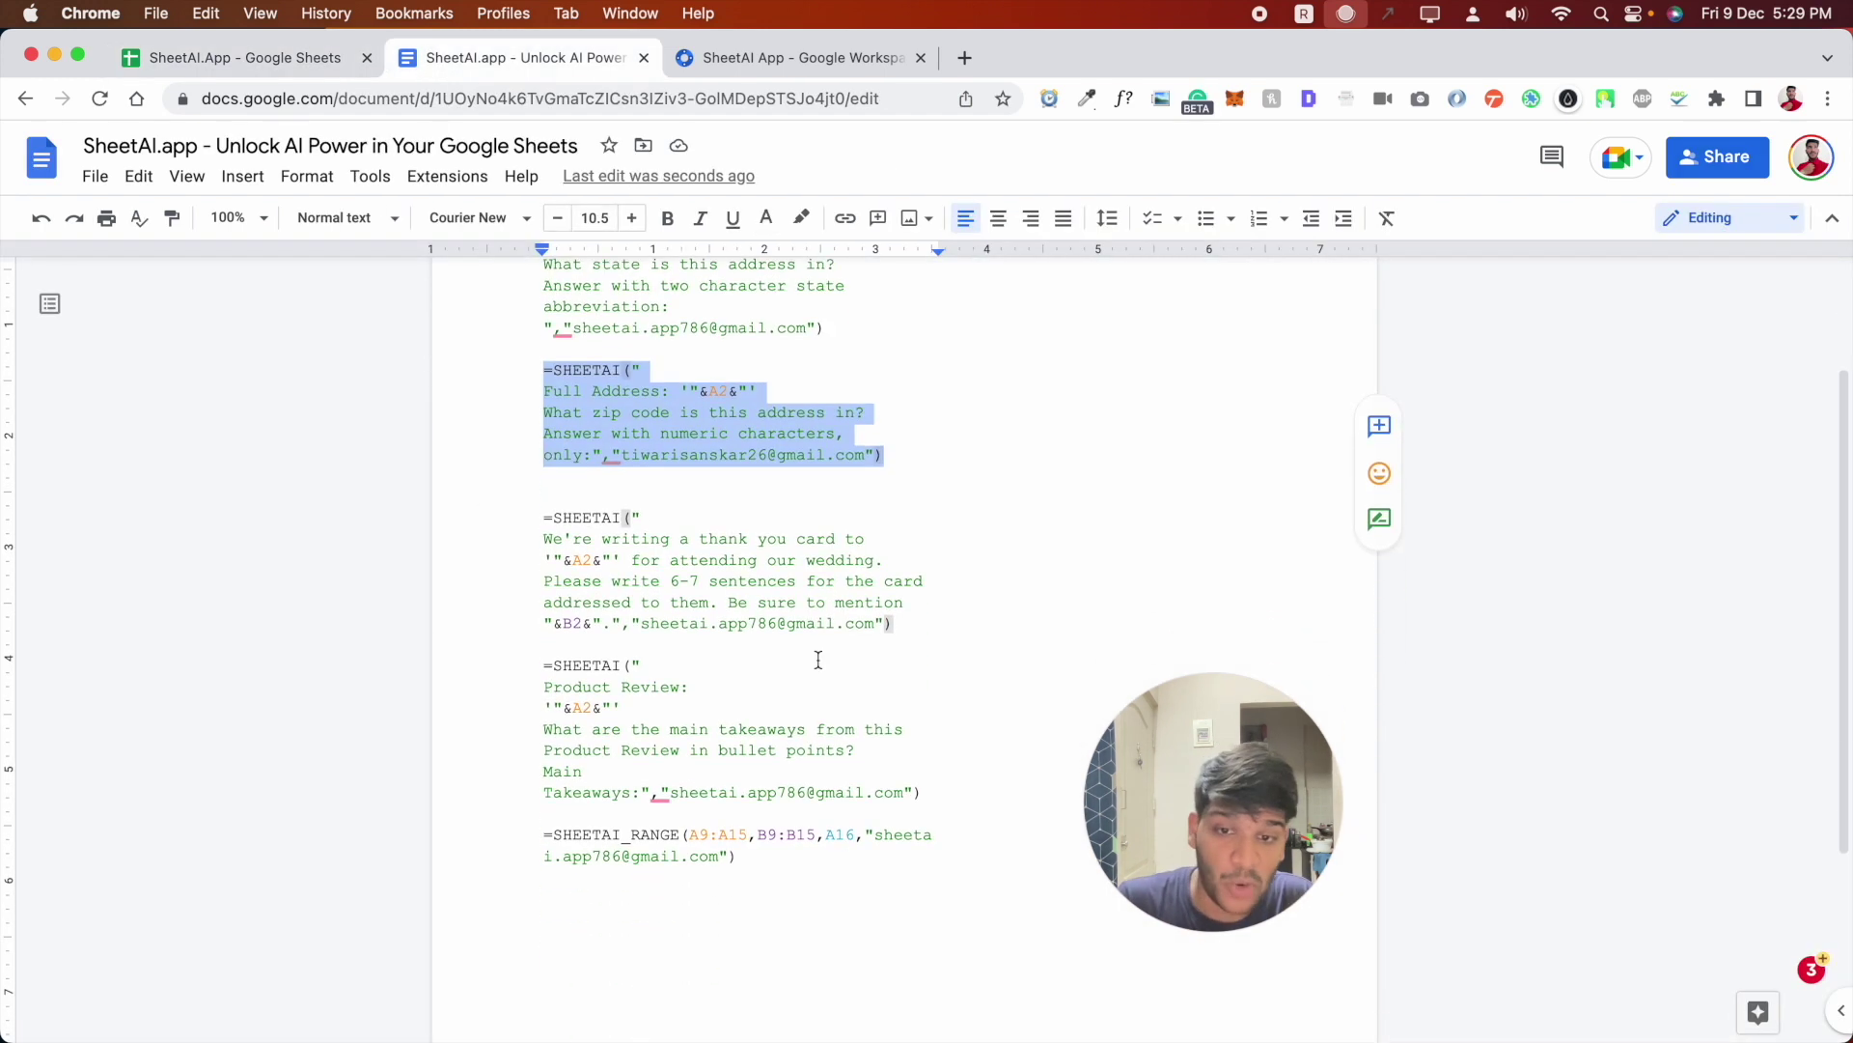
left_click_drag(900, 626, 599, 525)
left_click(621, 464)
left_click(643, 458)
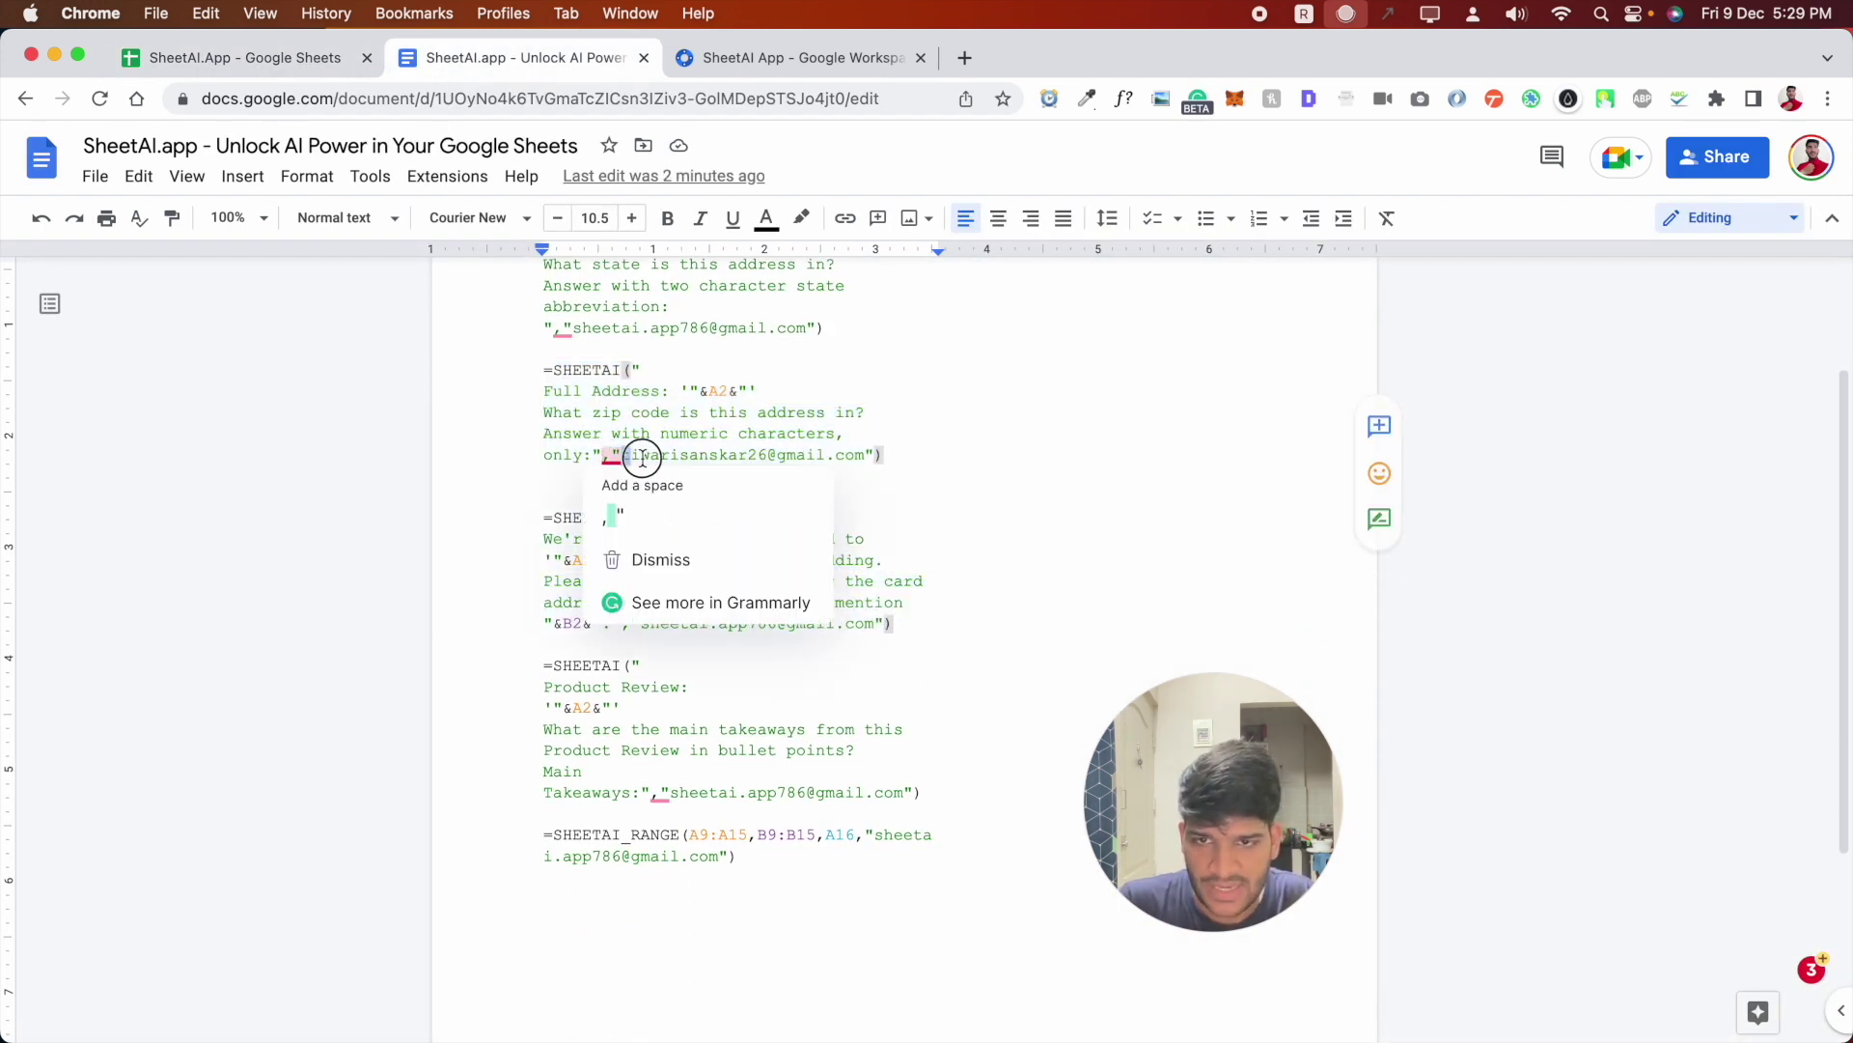
left_click_drag(623, 455, 849, 454)
key("cmd+c")
left_click_drag(641, 624, 544, 517)
key("cmd+v")
left_click(232, 57)
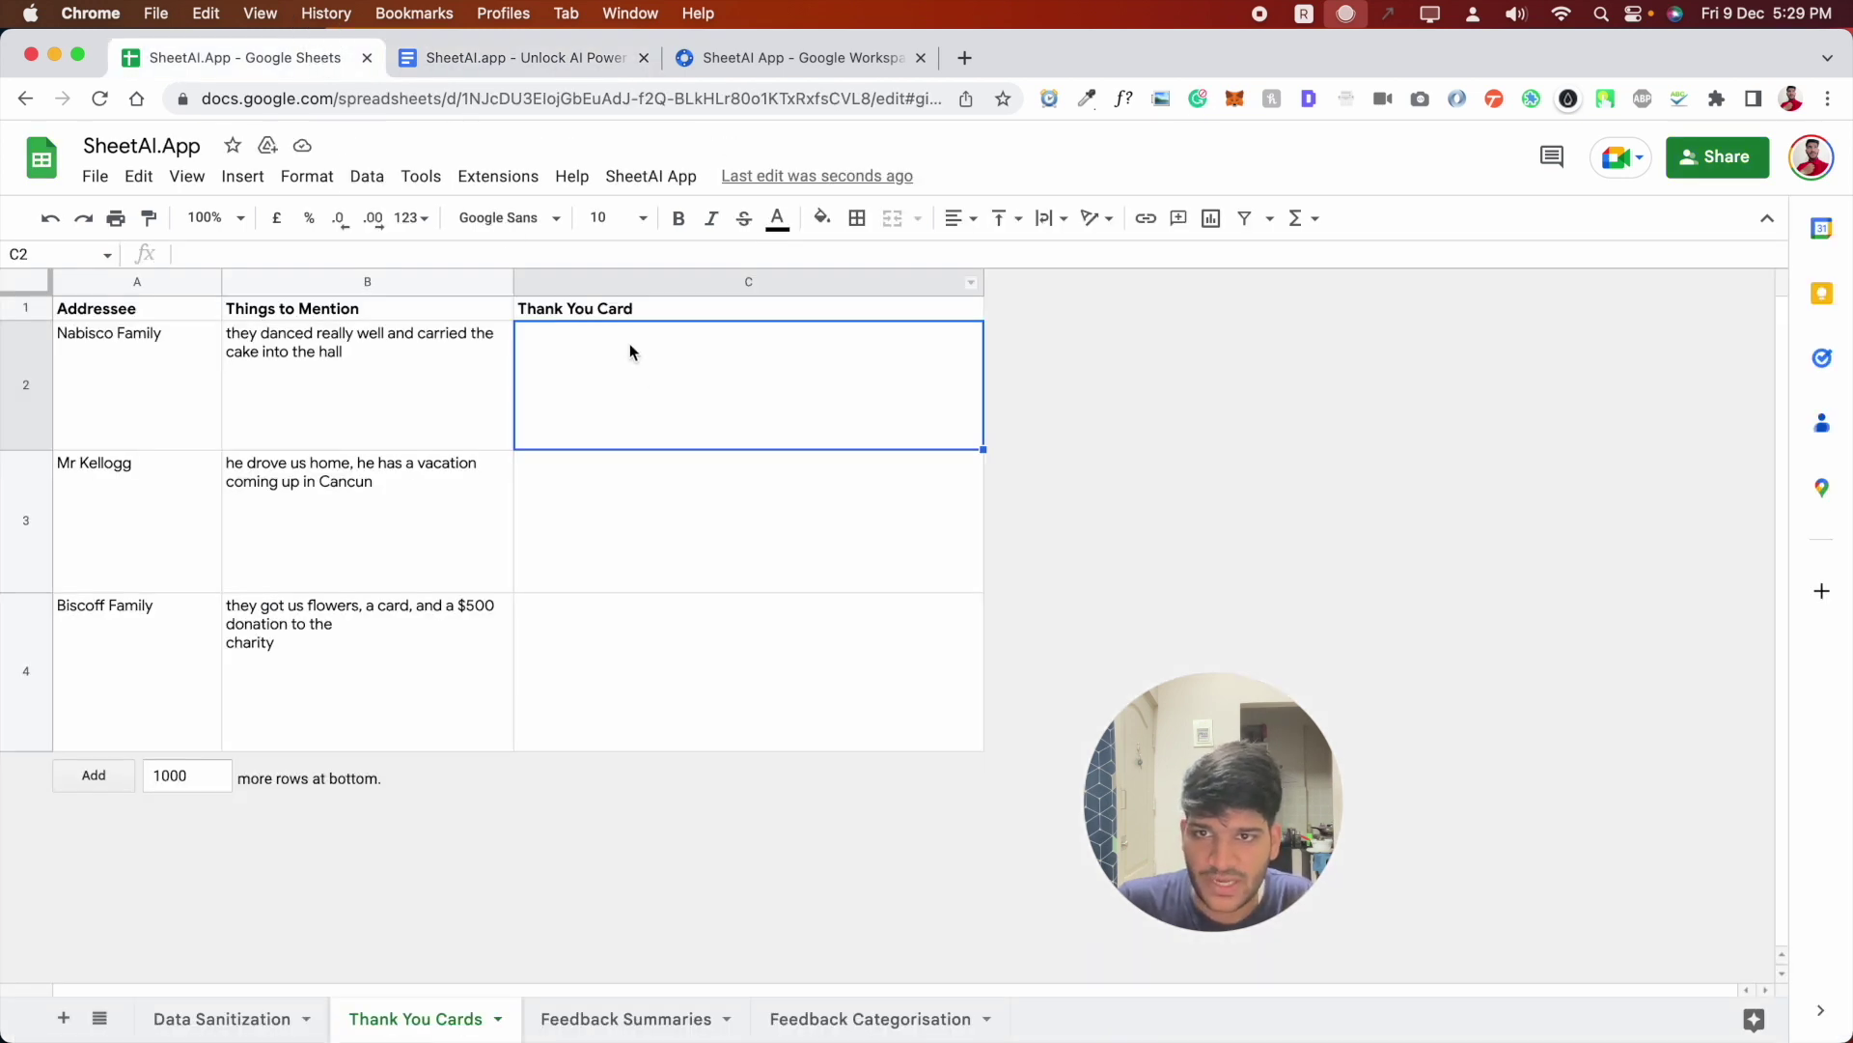
double_click(629, 352)
- Paste the thank-you SHEETAI formula referencing A2 and B2 into C2
key("cmd+v")
double_click(553, 334)
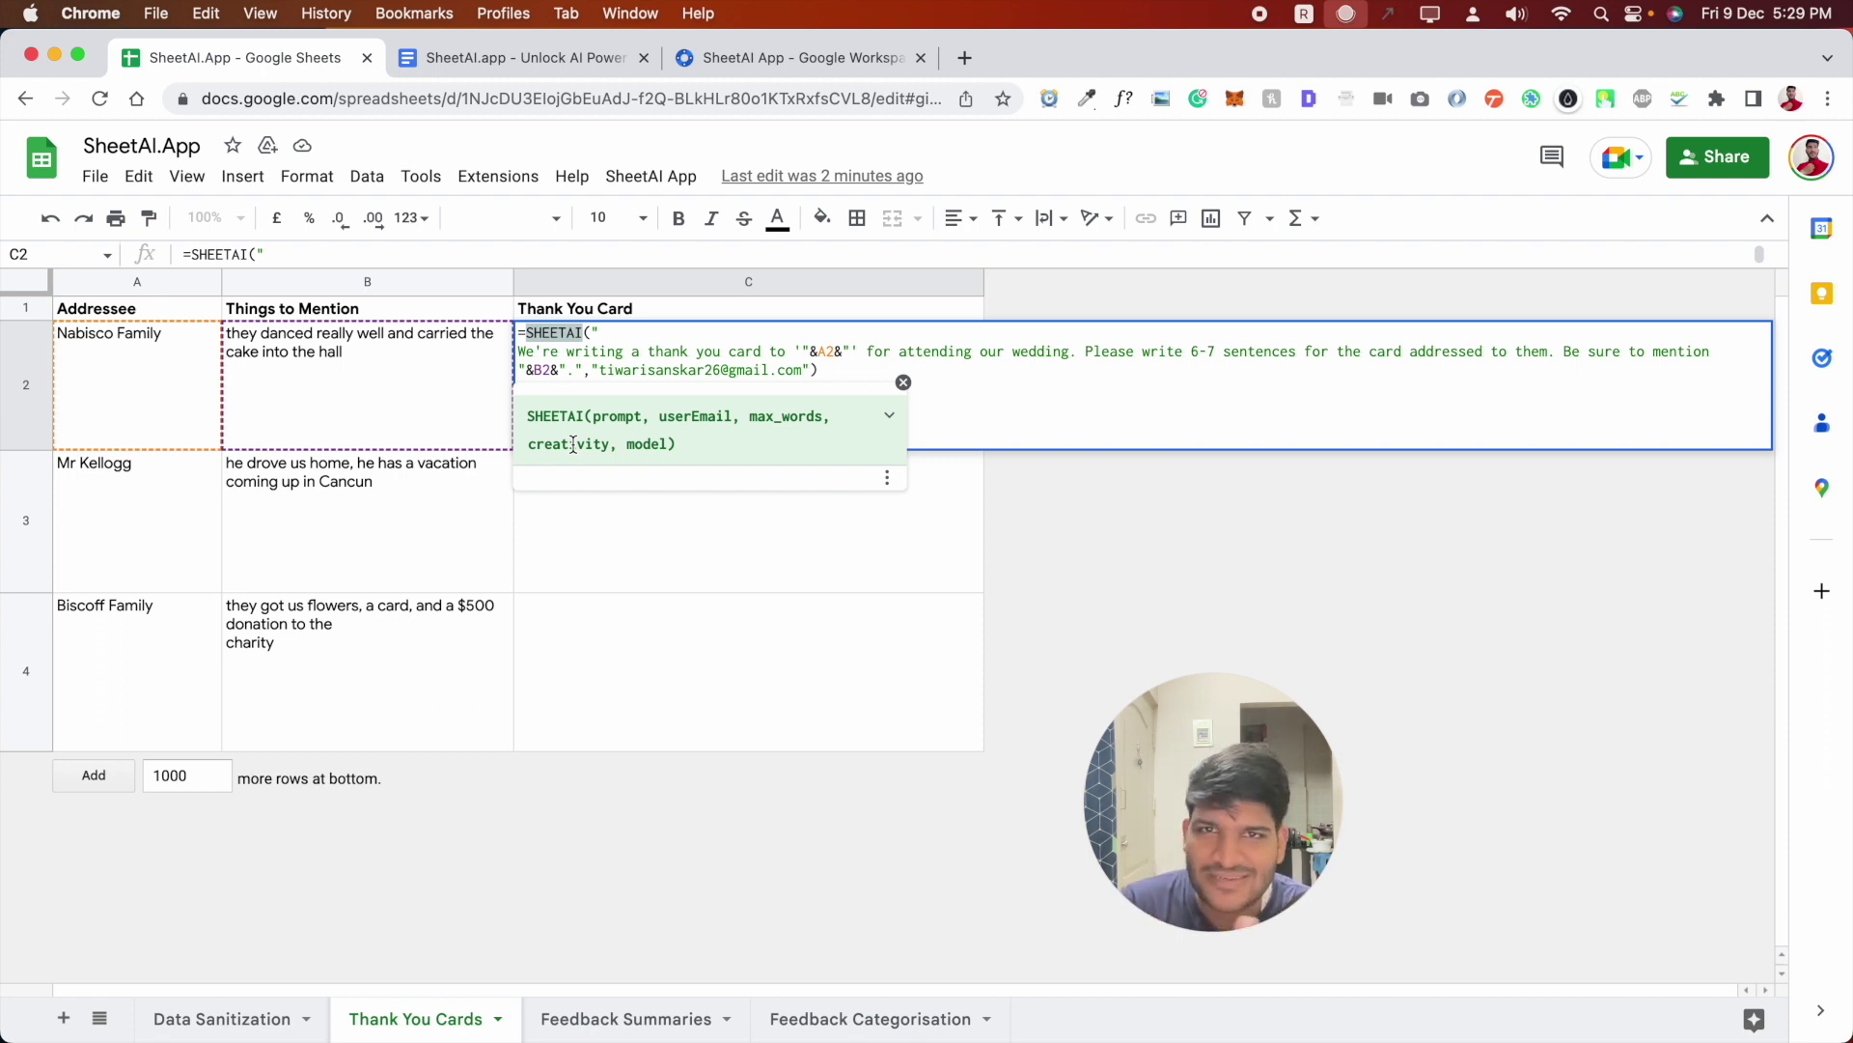
left_click(799, 371)
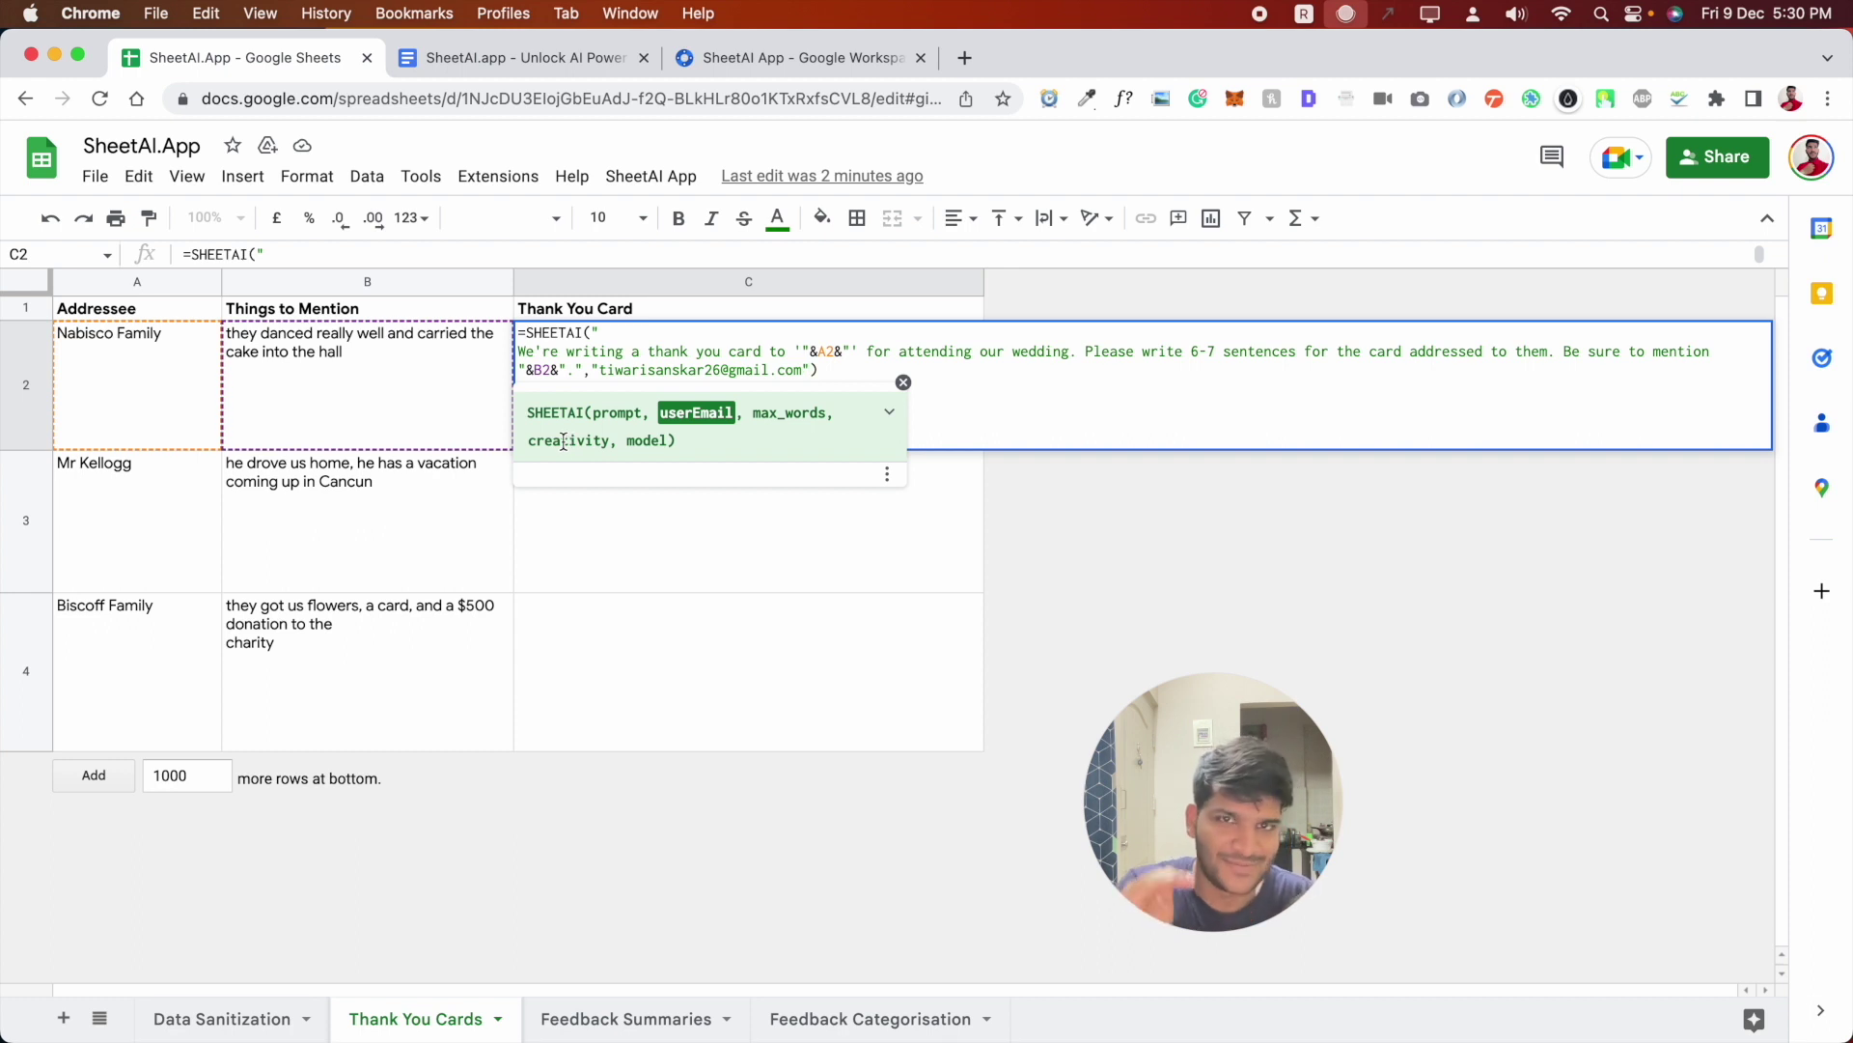
- Expand the SHEETAI function help and review its parameter descriptions, including the model parameter
left_click(643, 443)
scroll(656, 539, "down", 3)
scroll(656, 546, "down", 2)
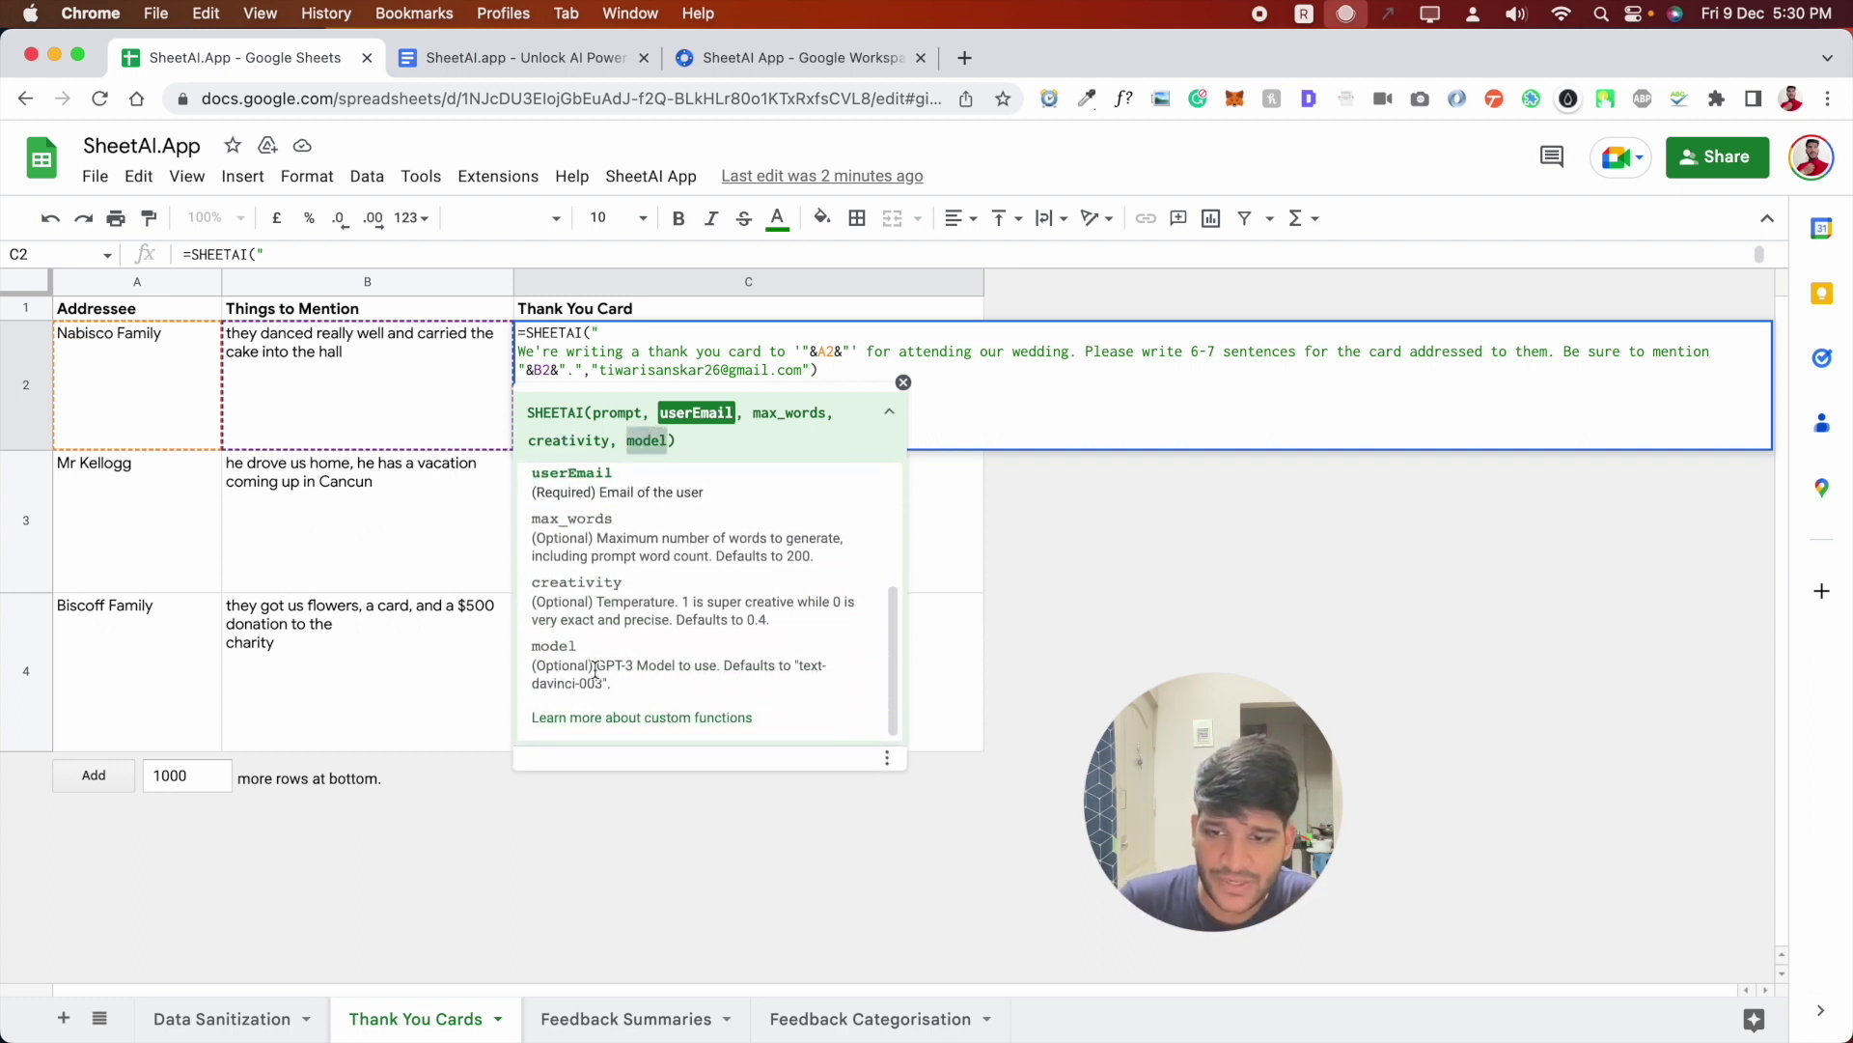
left_click_drag(596, 666, 615, 687)
left_click(615, 688)
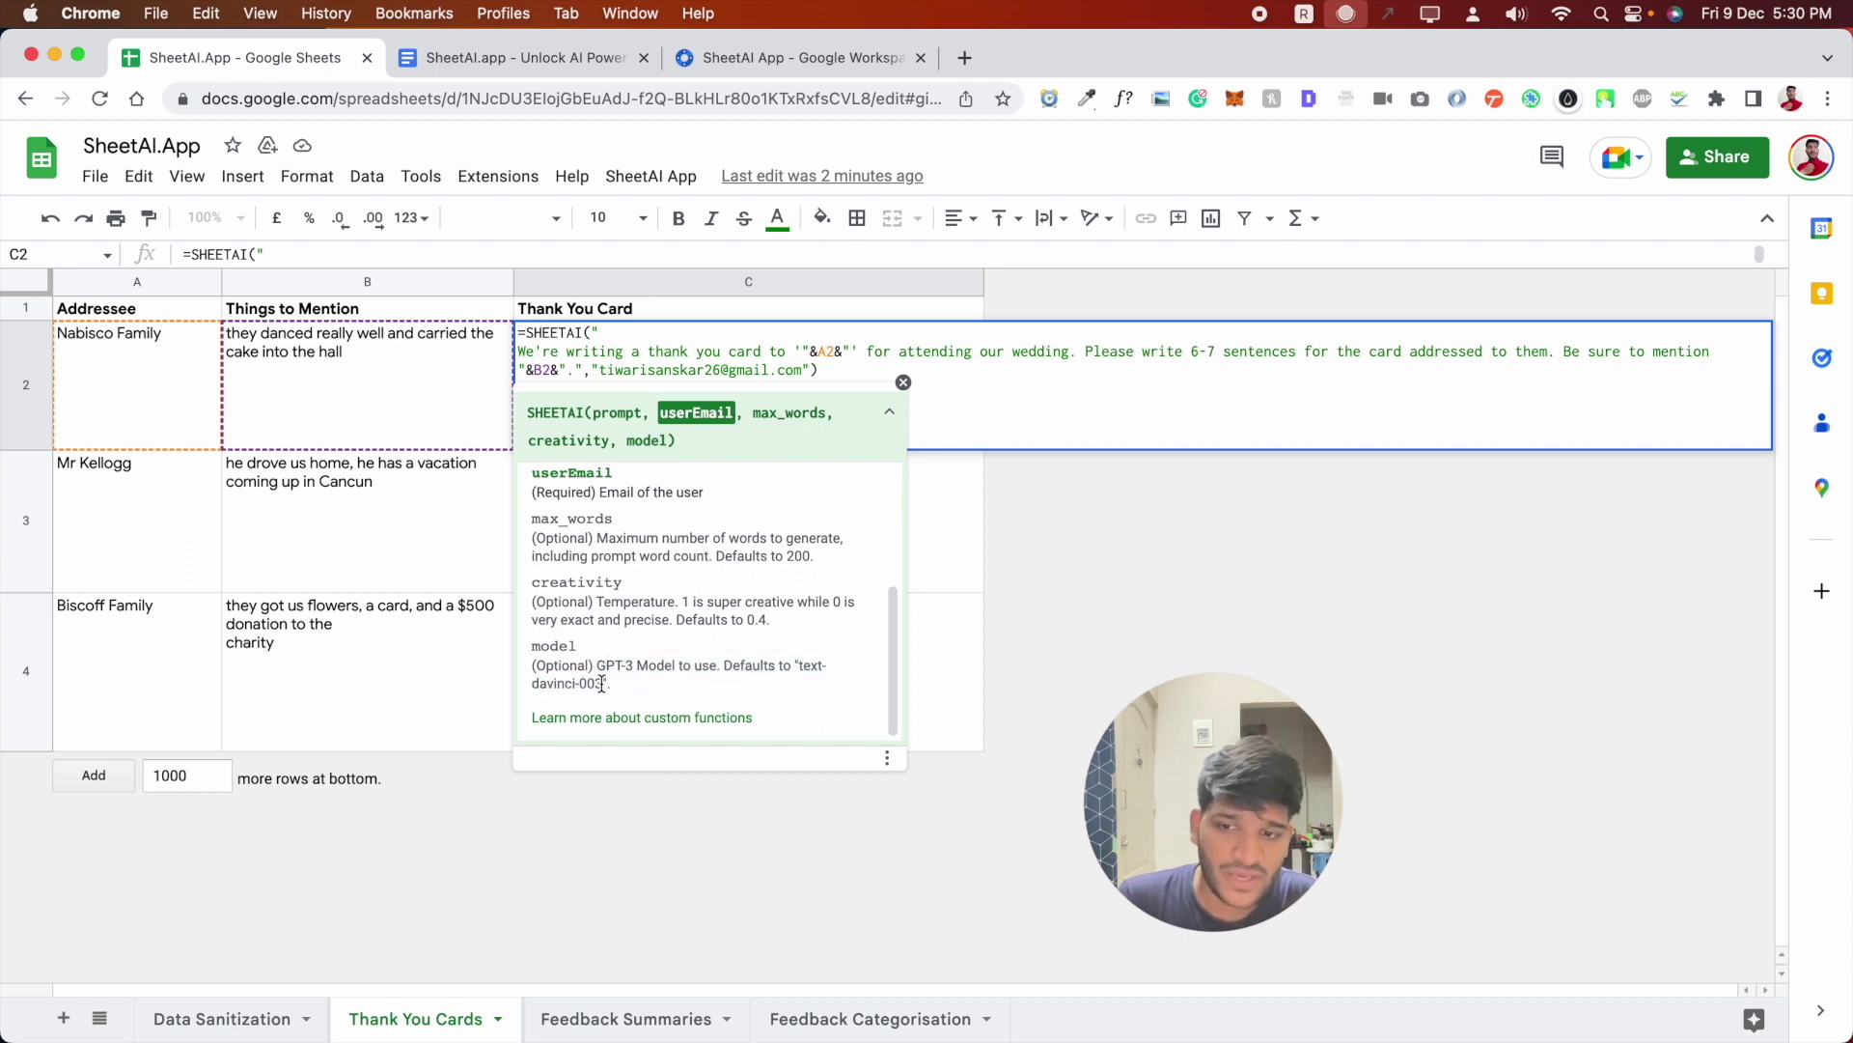
left_click(602, 682)
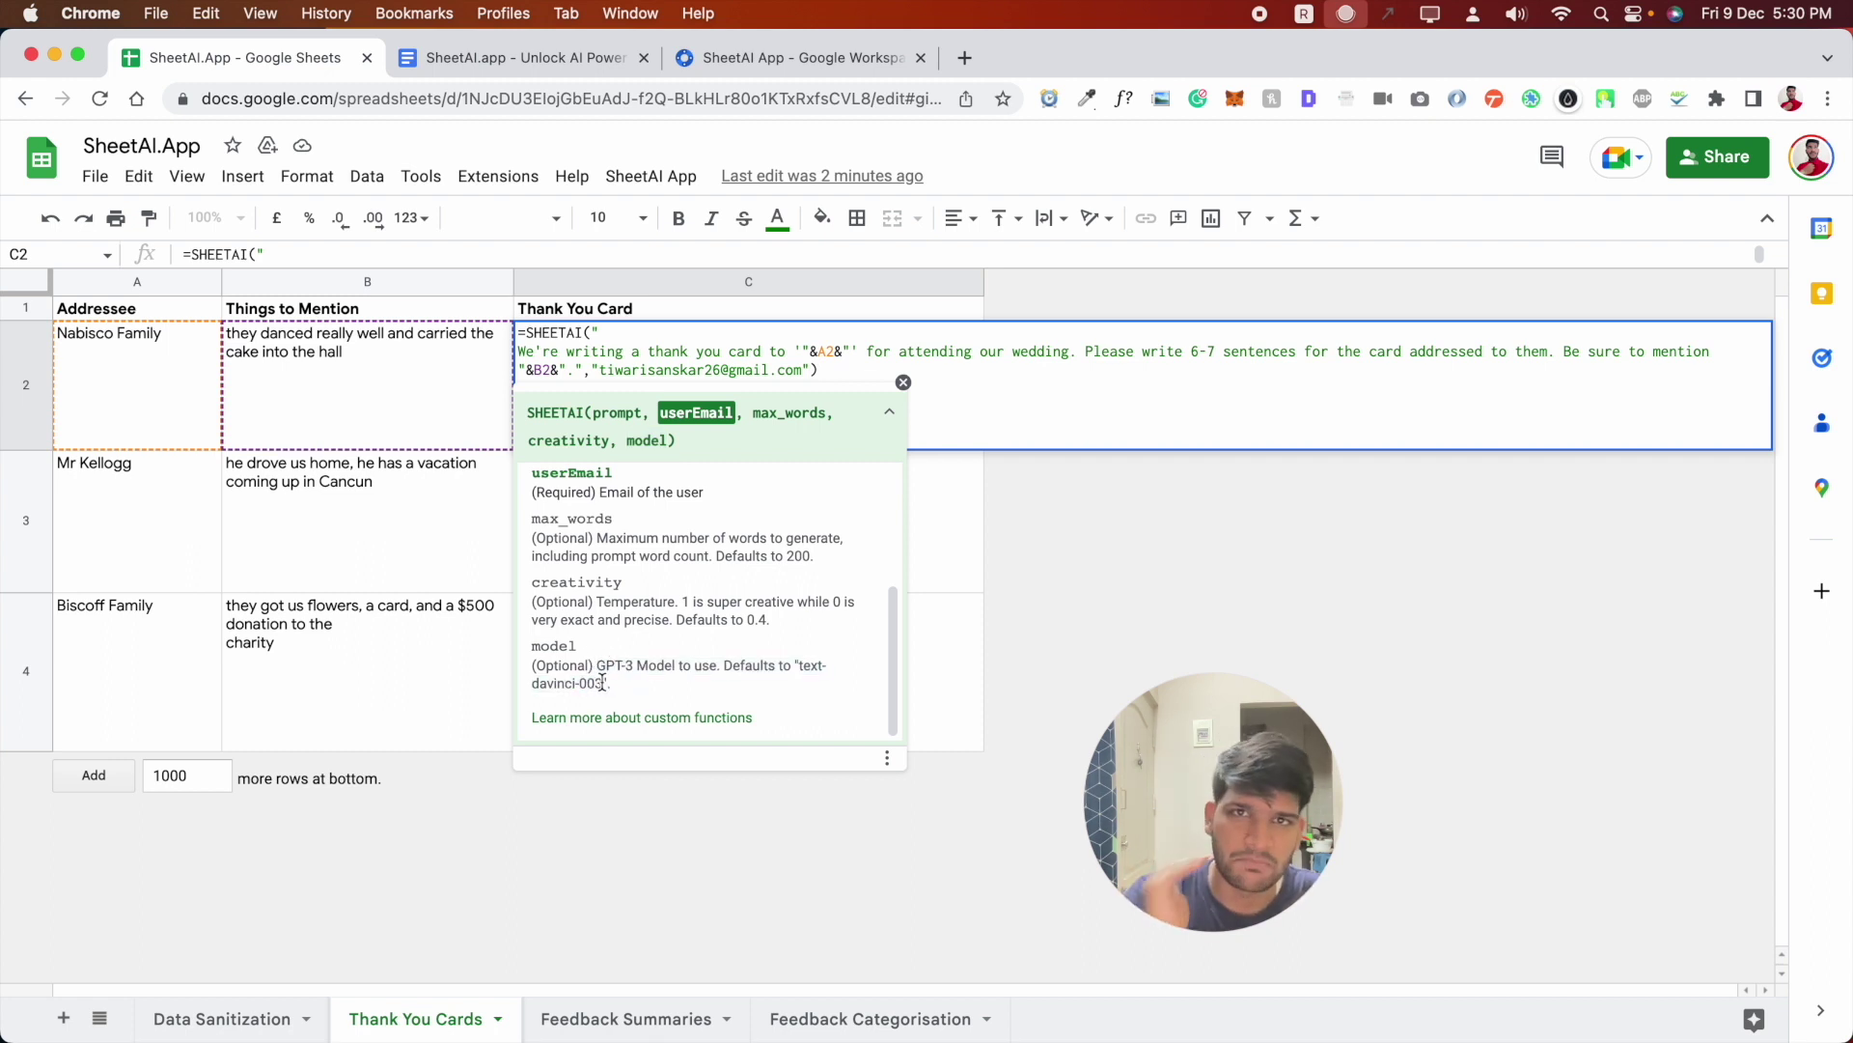
left_click(849, 373)
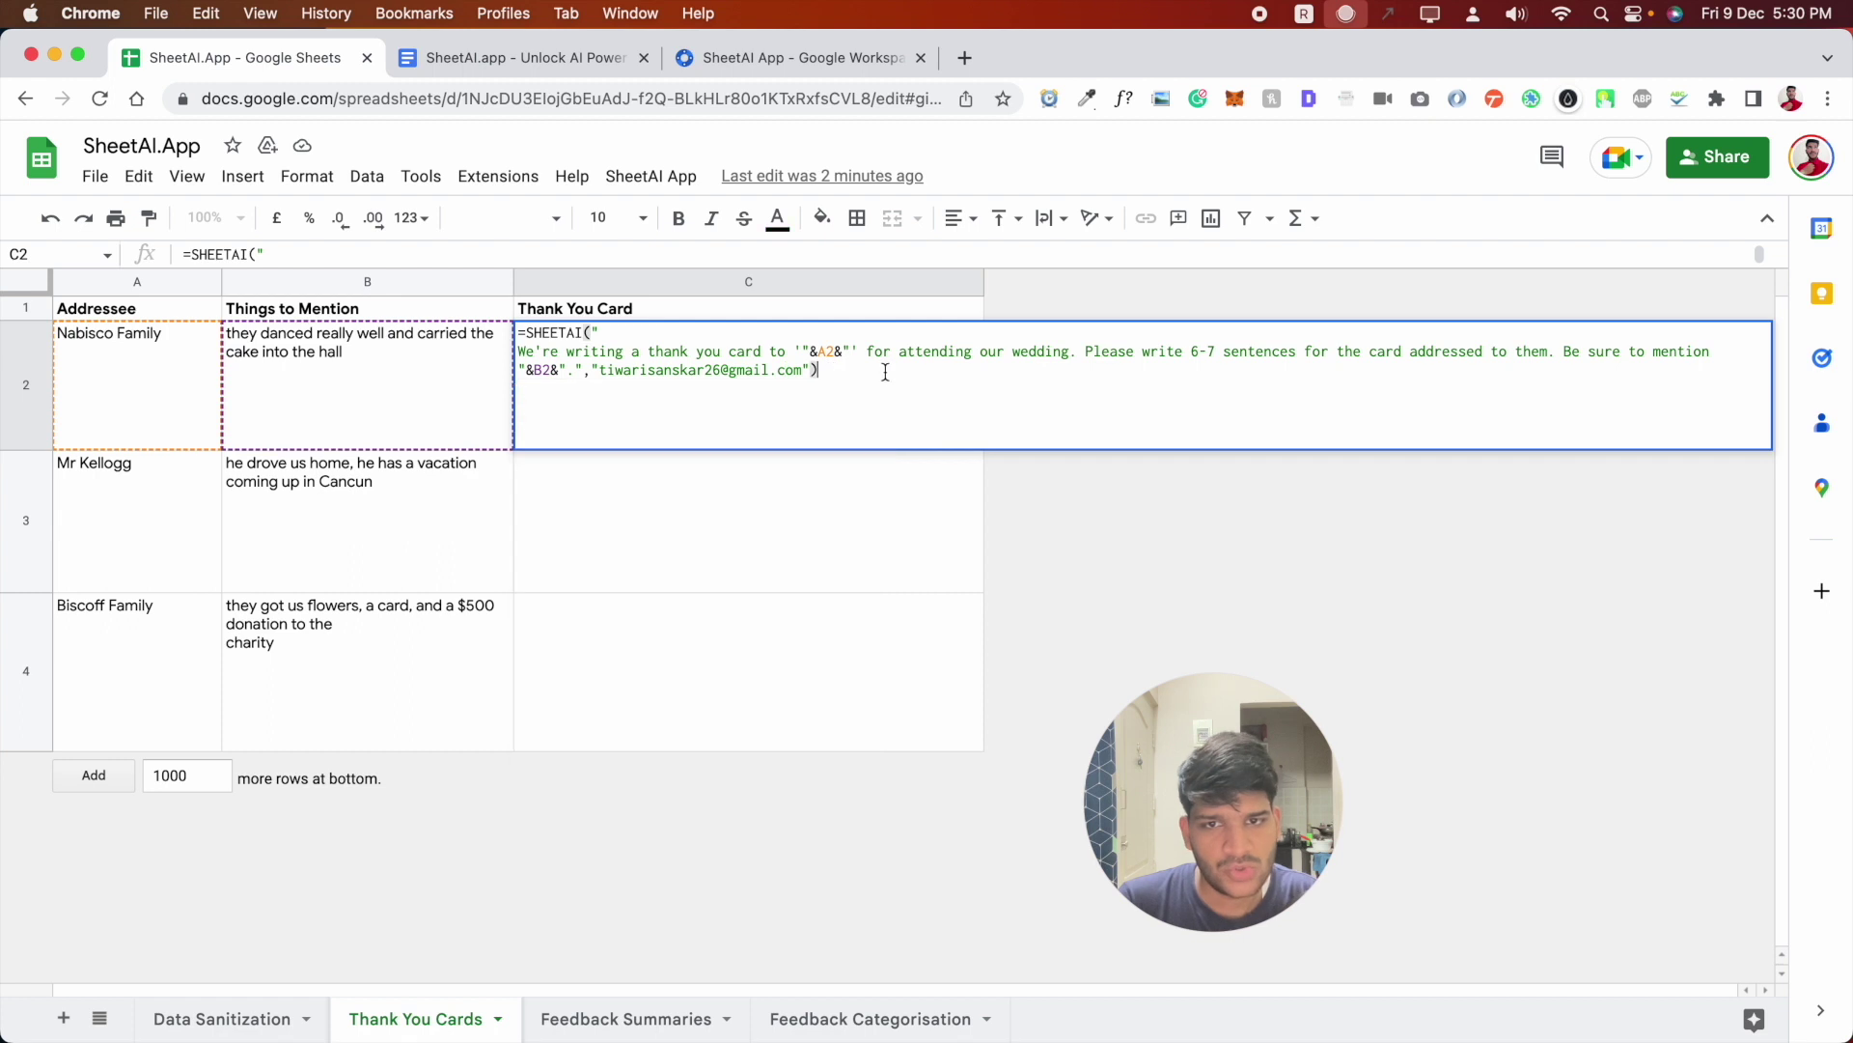
- Run the thank-you formula in C2 for Nabisco Family and heighten row 2 to show the full card
key("Return")
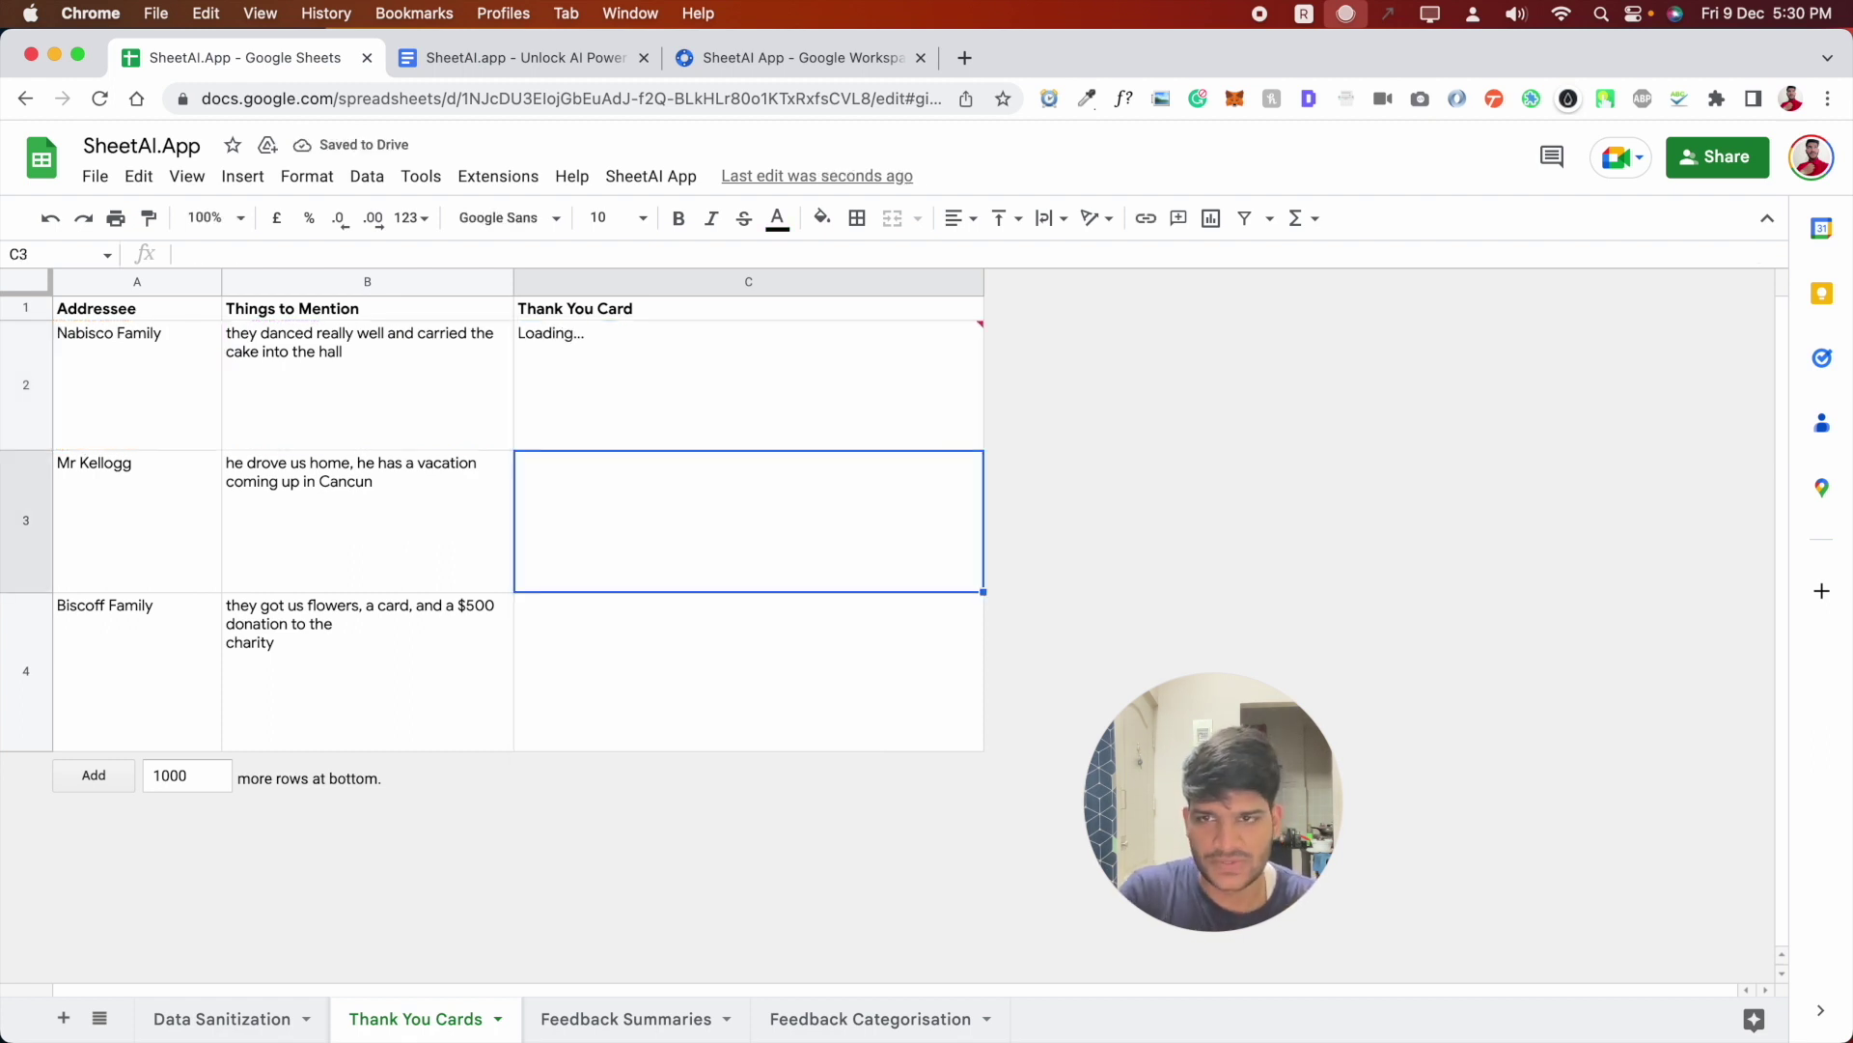
left_click(727, 367)
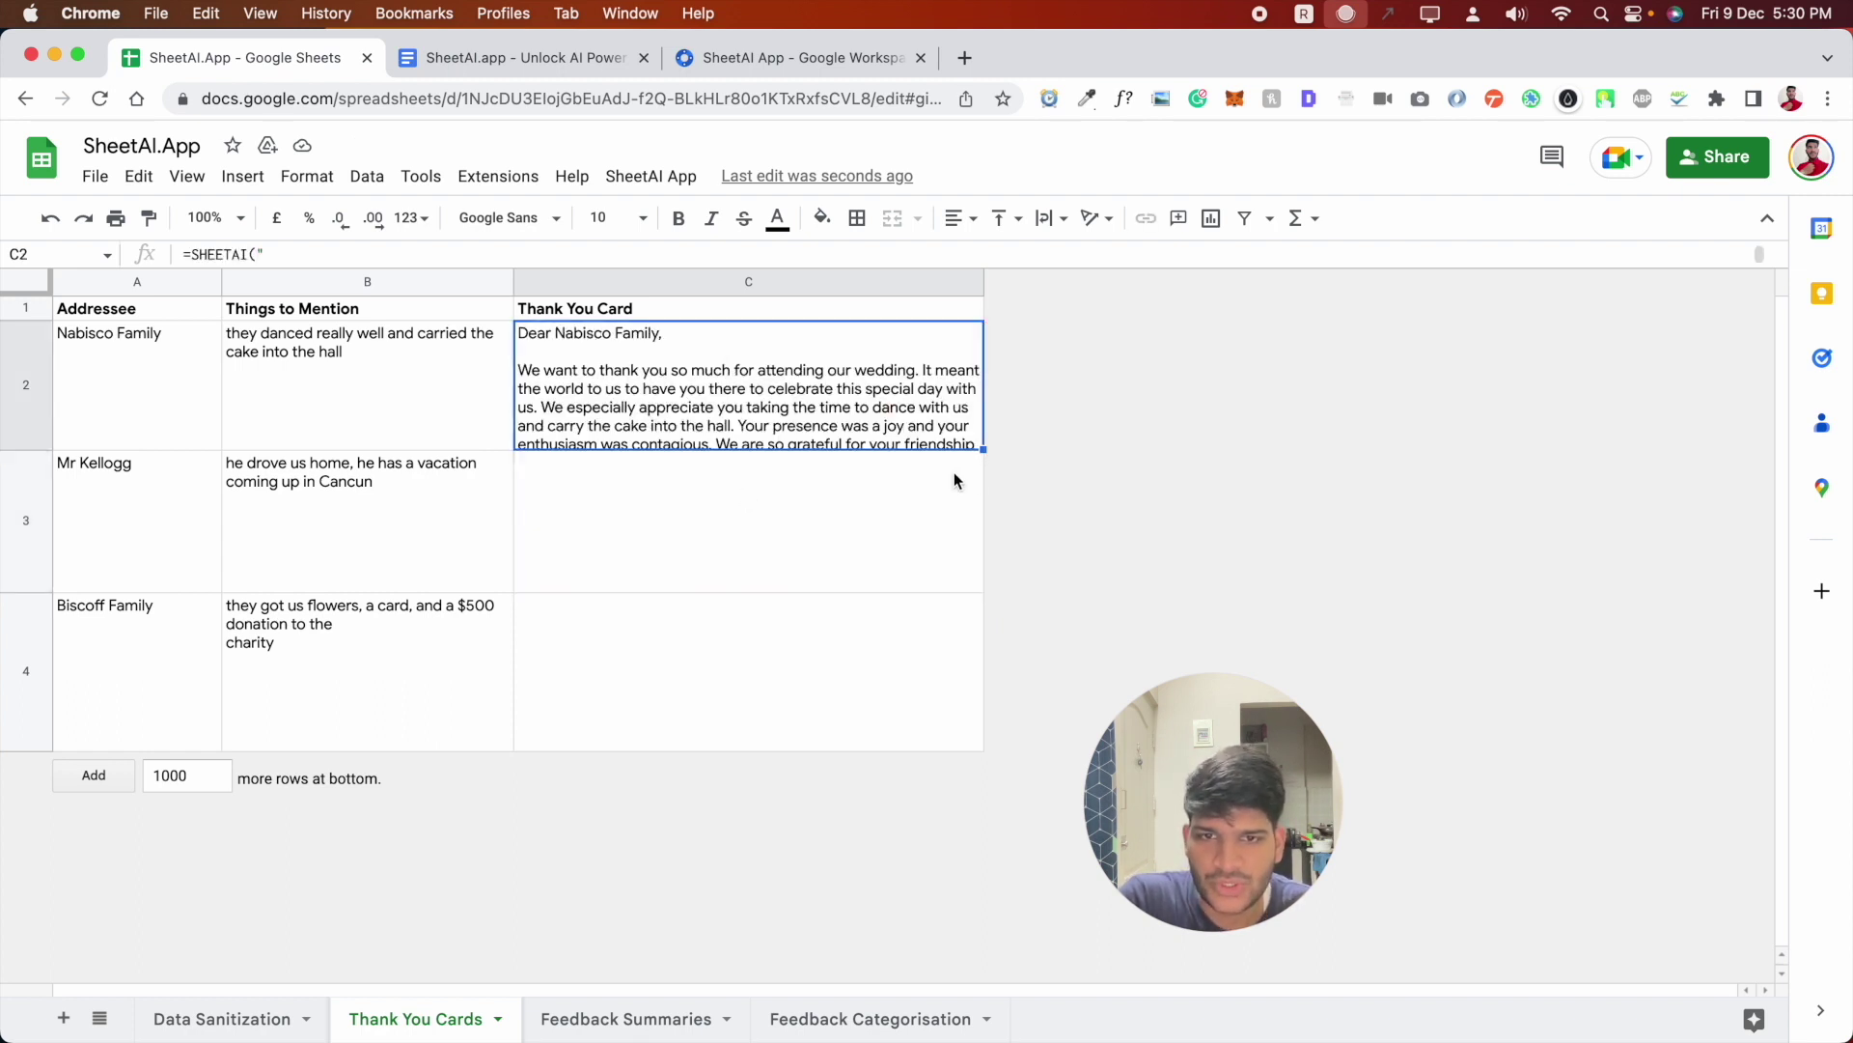
left_click_drag(34, 450, 44, 566)
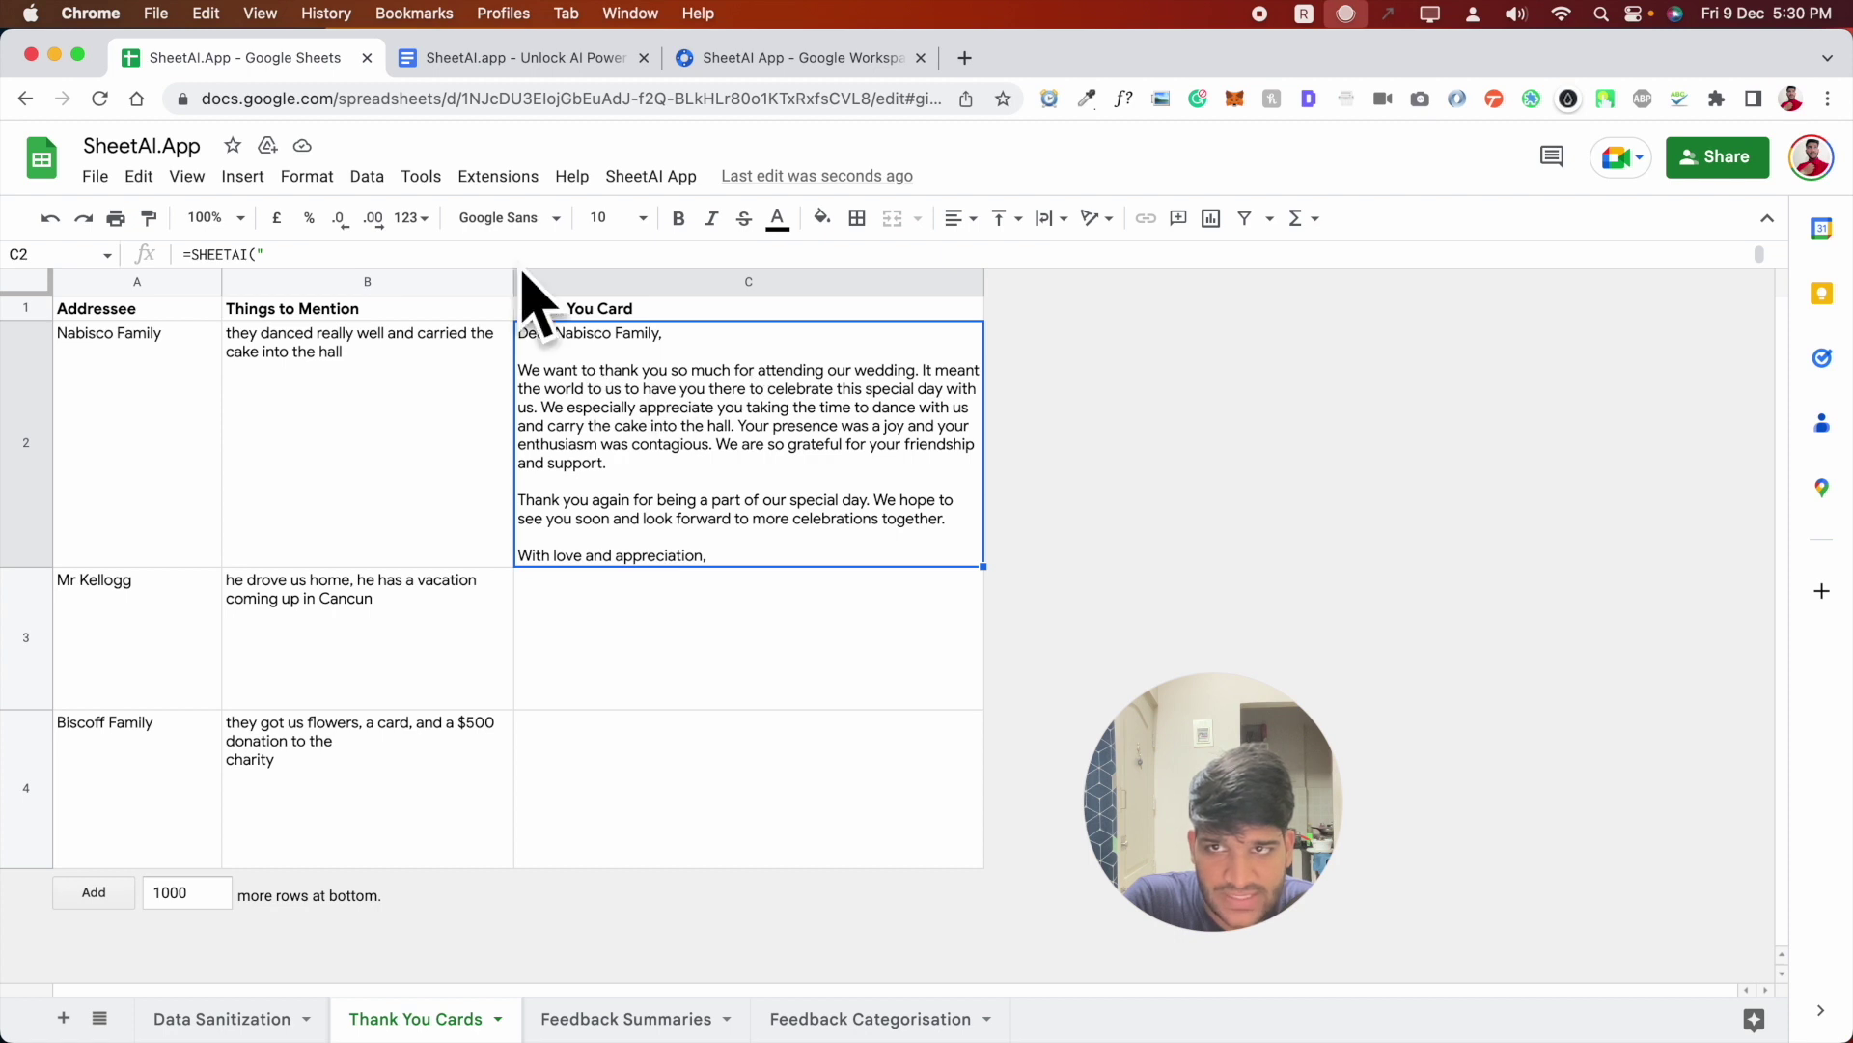
left_click(569, 58)
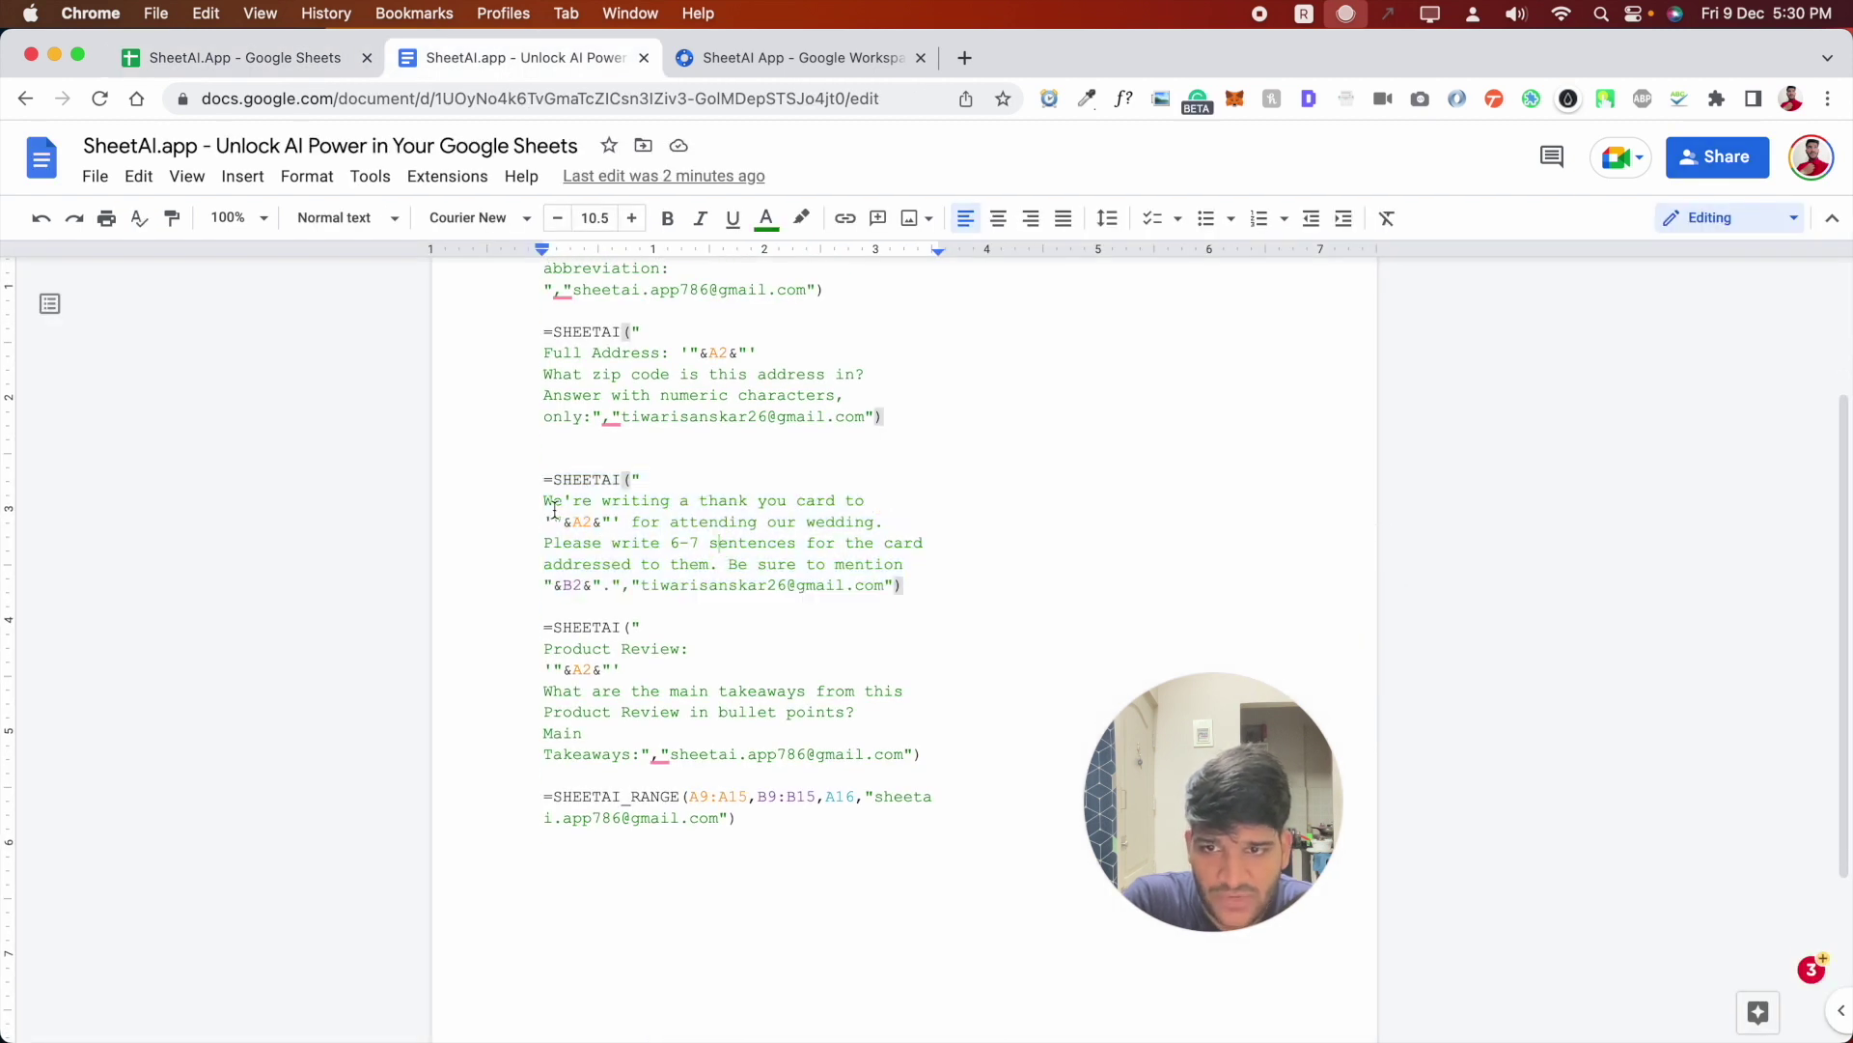
left_click_drag(546, 503, 894, 504)
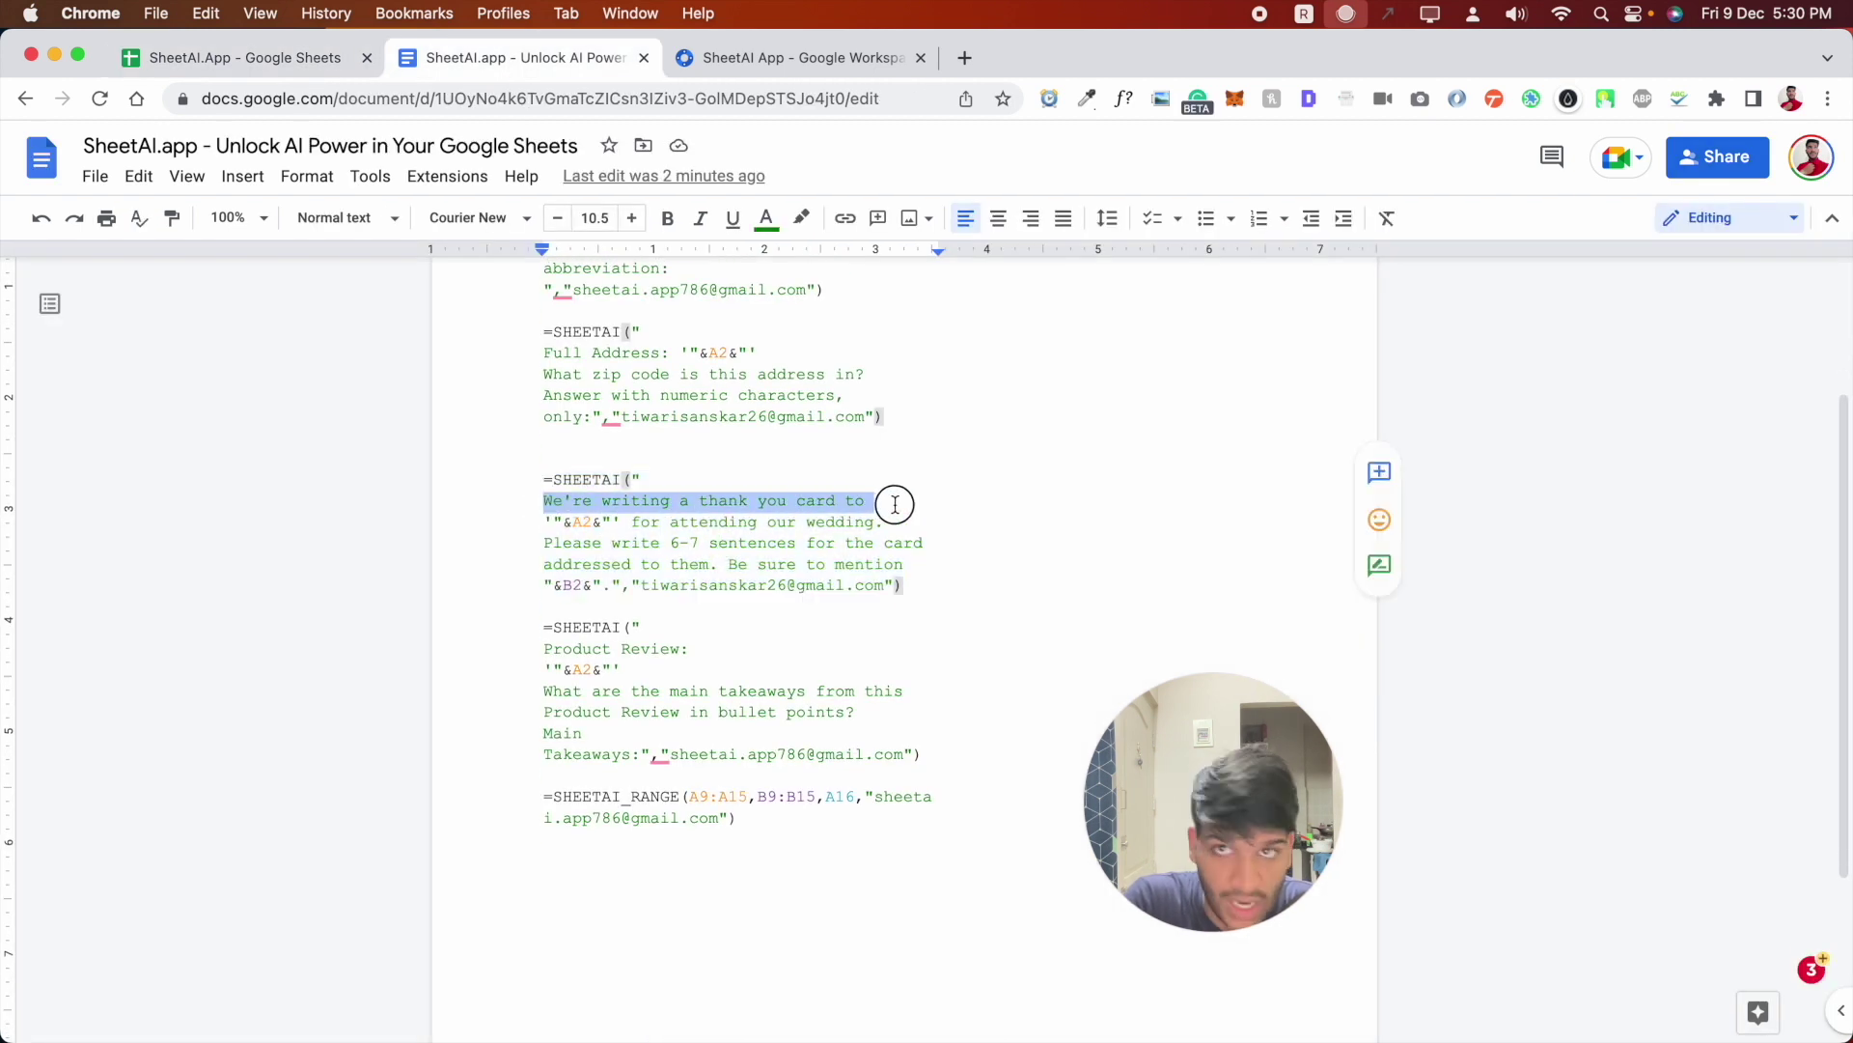
left_click(295, 60)
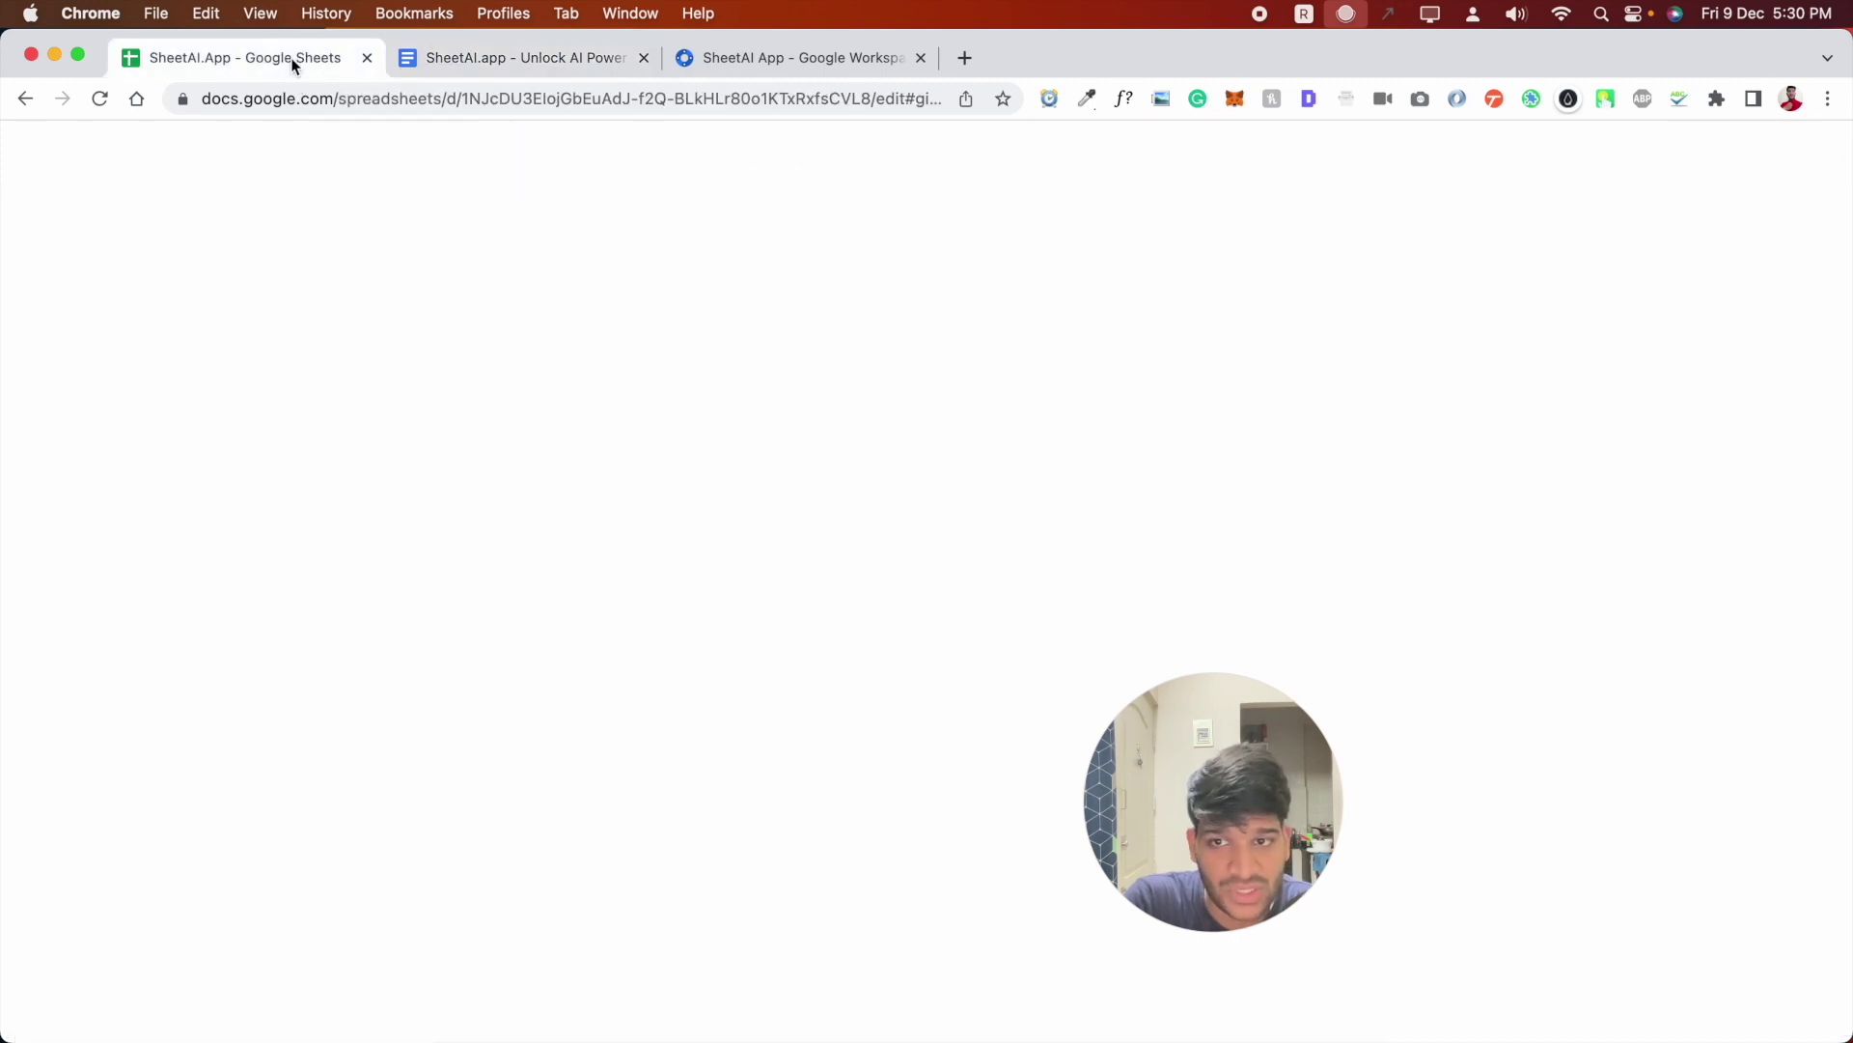
left_click(524, 70)
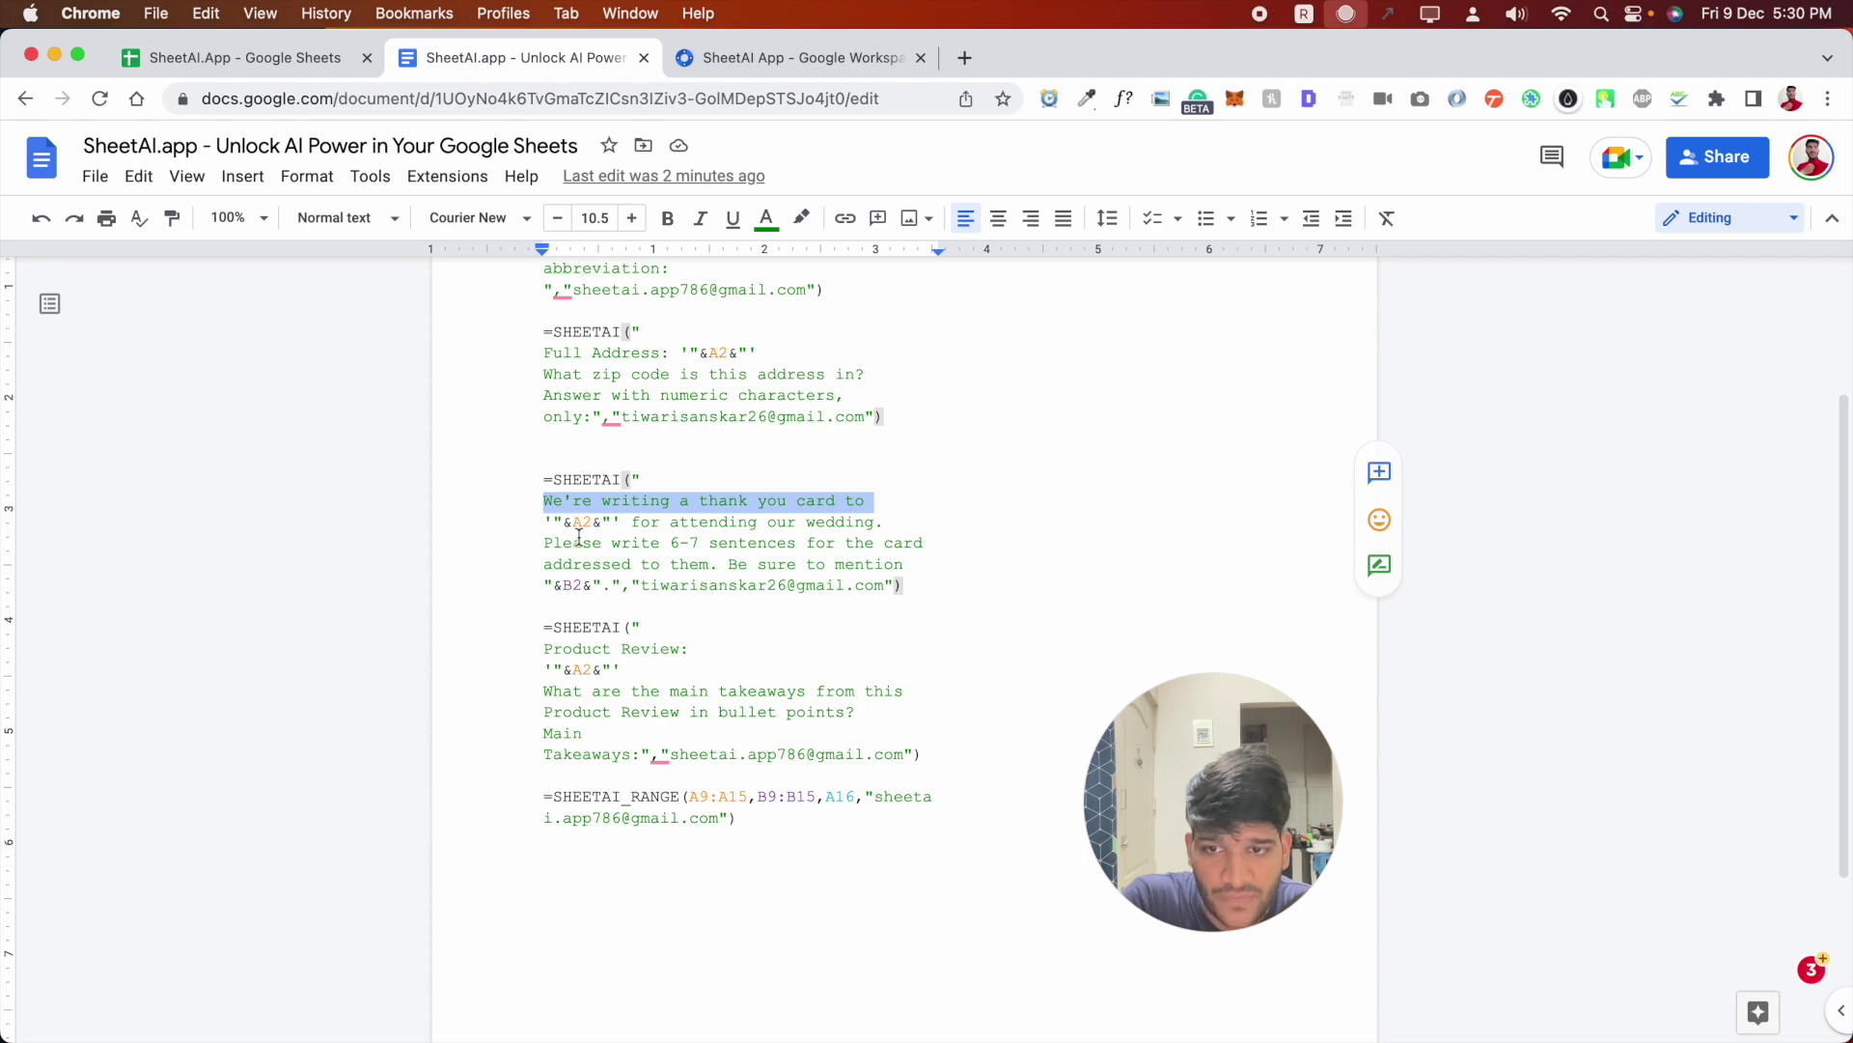
left_click(287, 64)
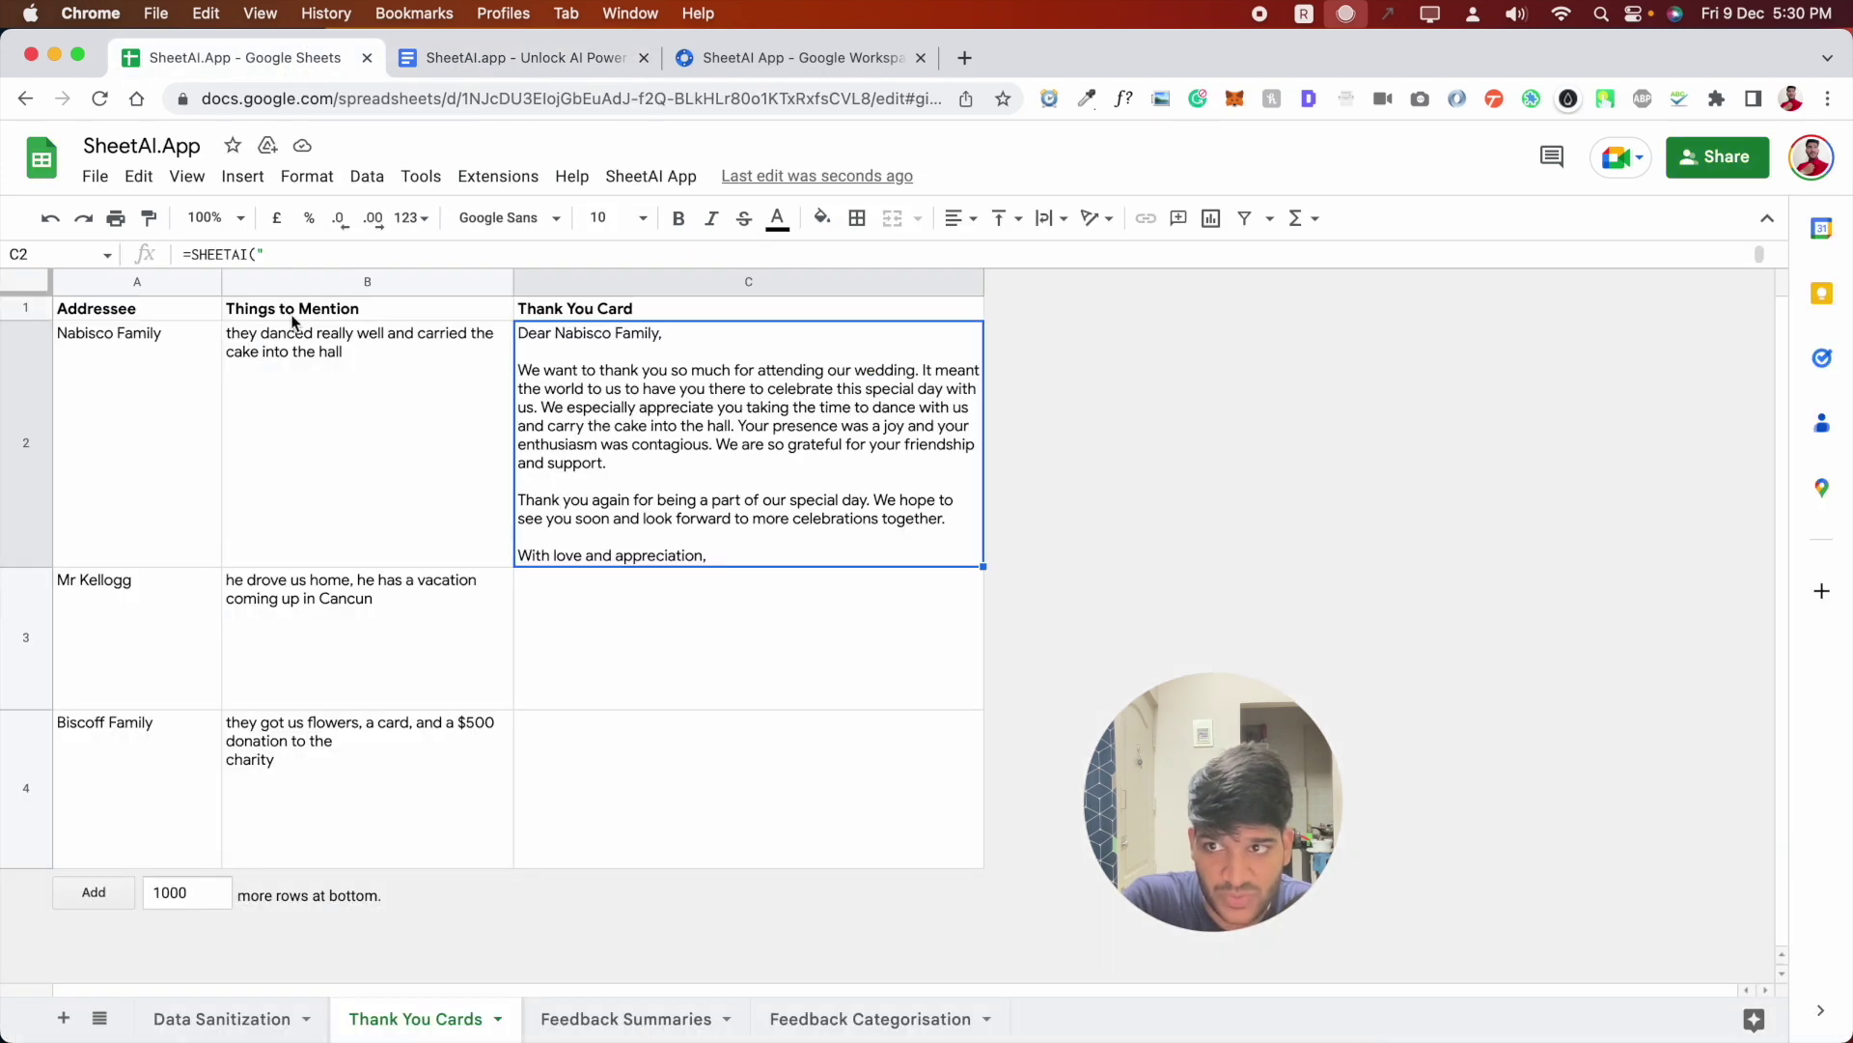
left_click(502, 73)
left_click_drag(632, 523, 947, 522)
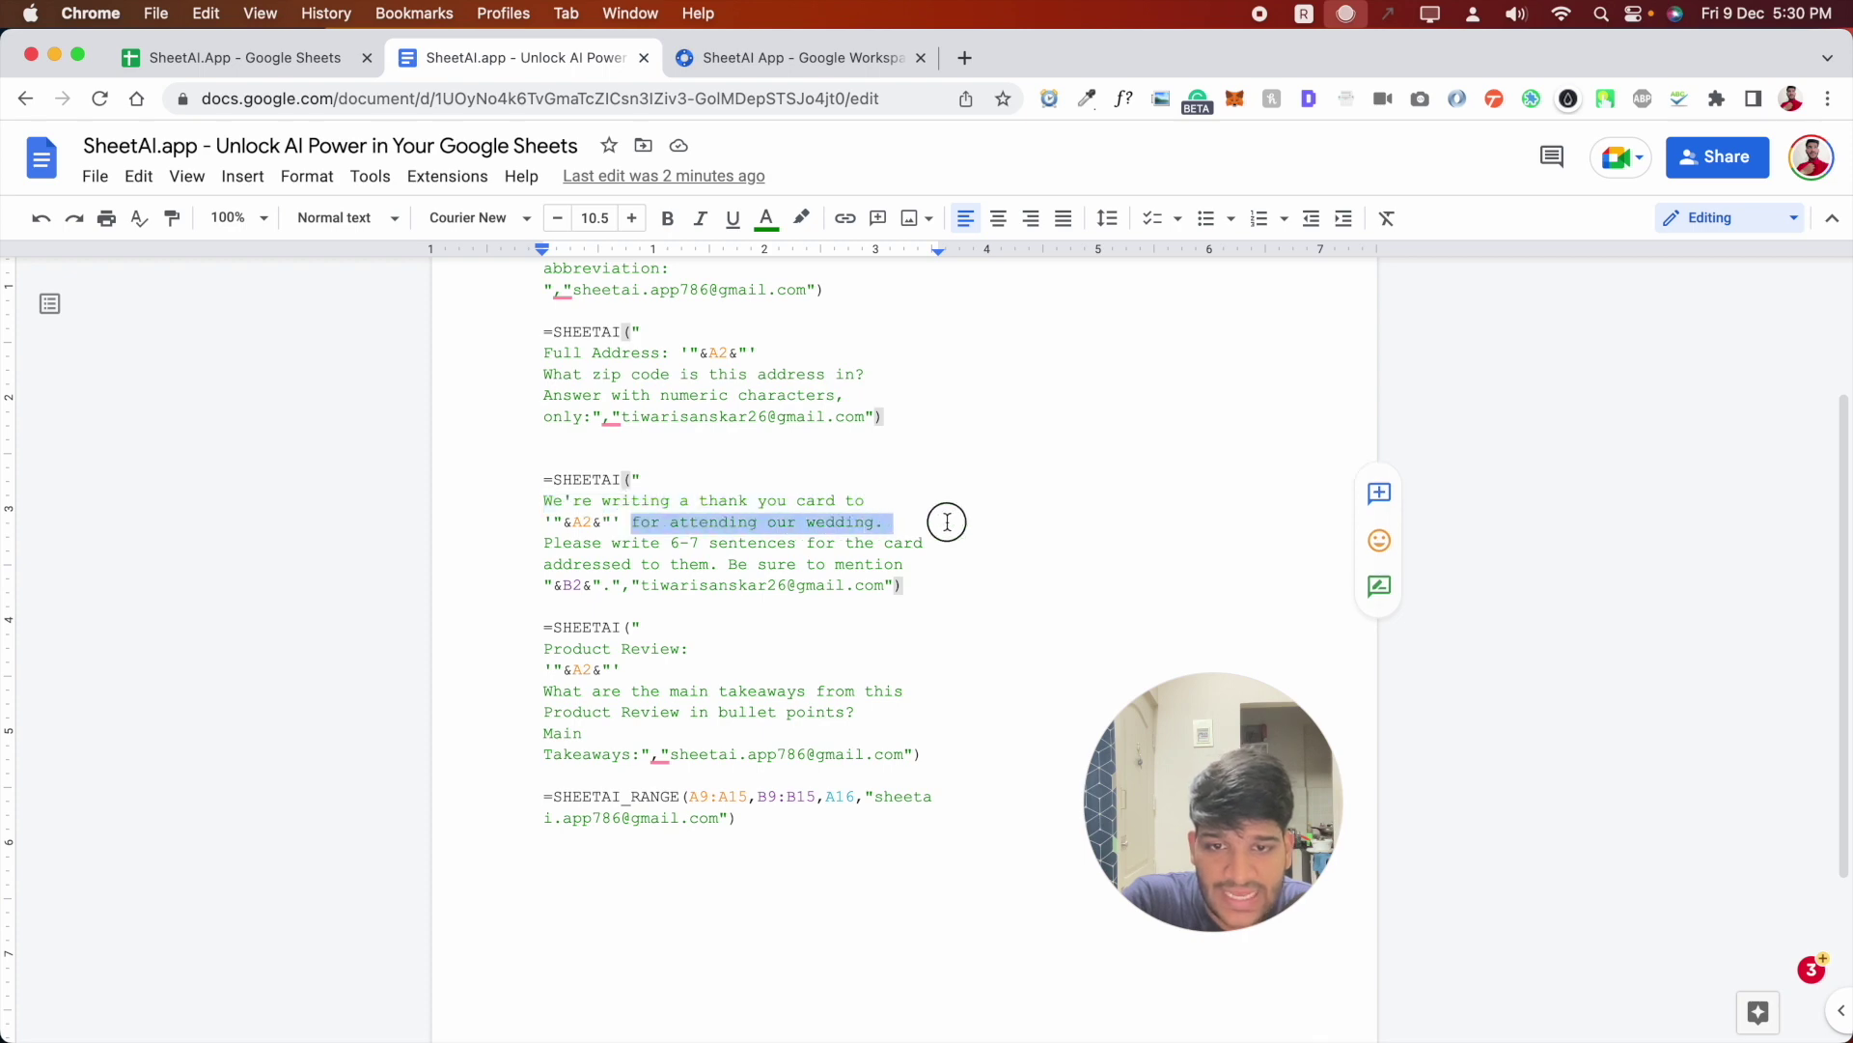
left_click(236, 58)
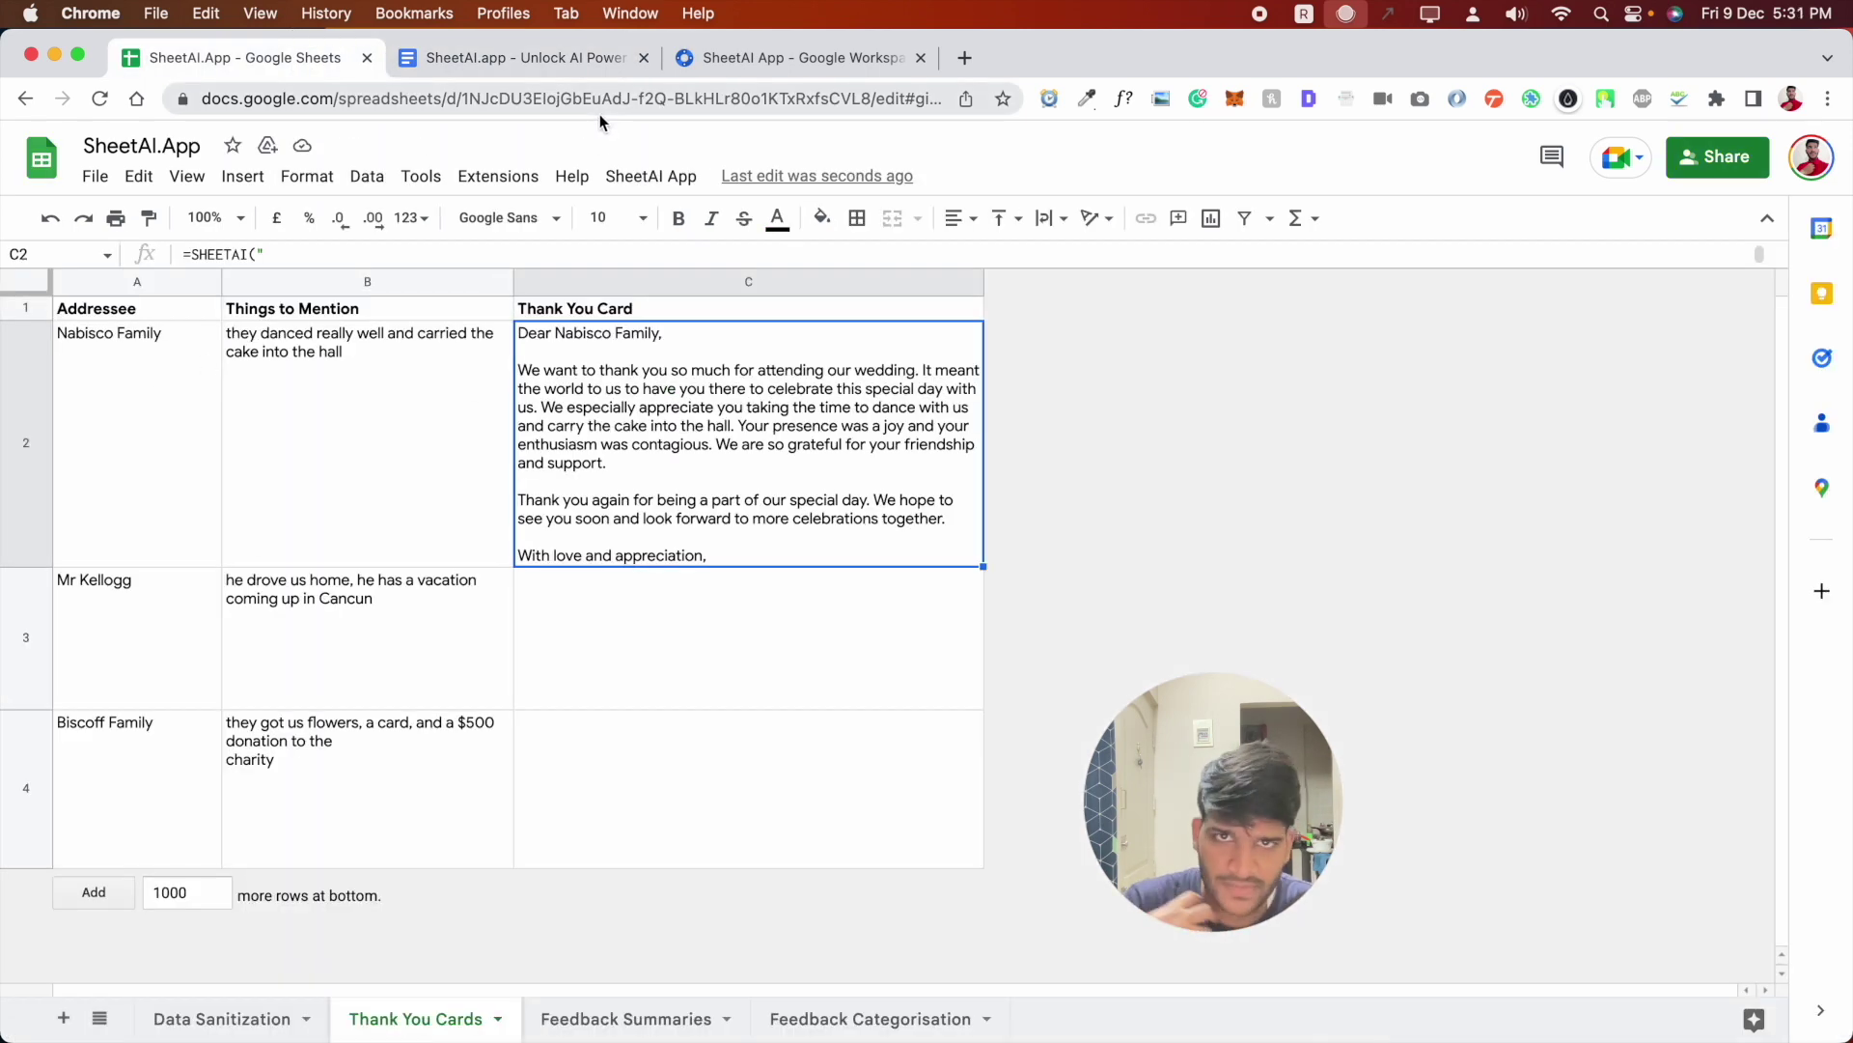
left_click(585, 69)
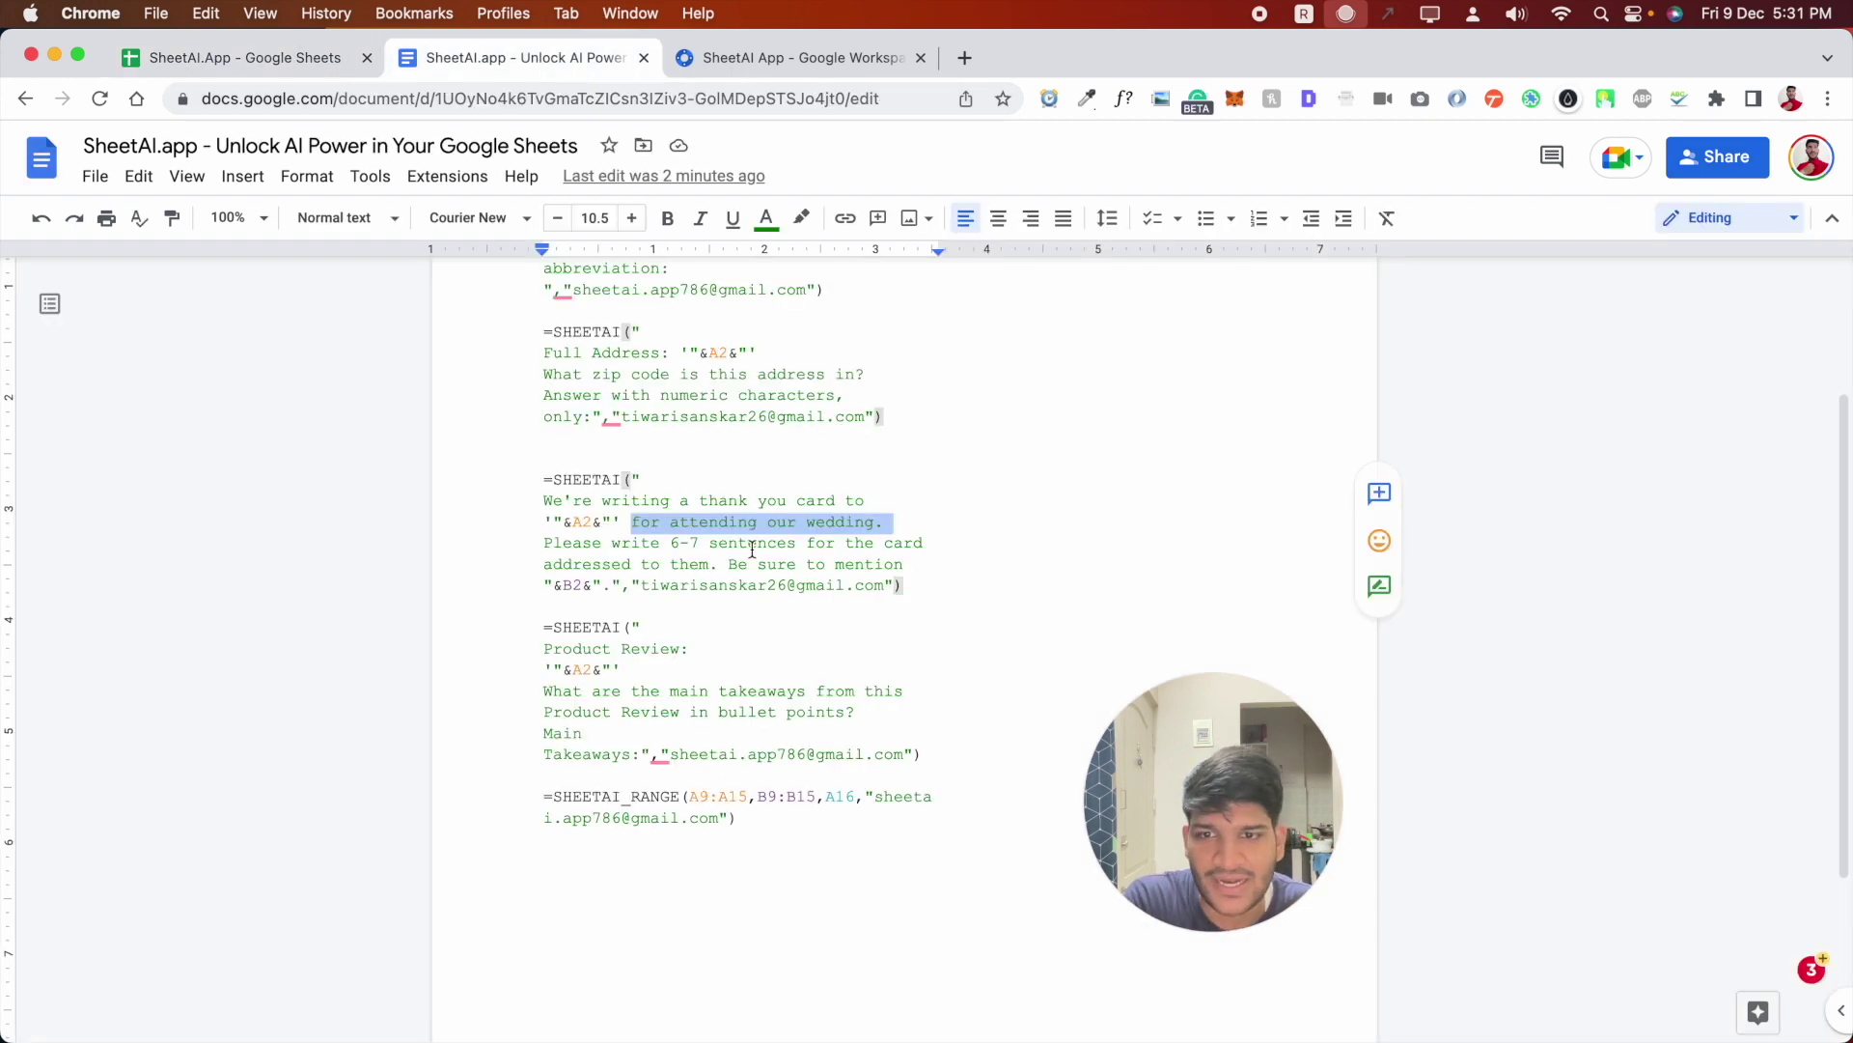
left_click_drag(543, 542, 719, 544)
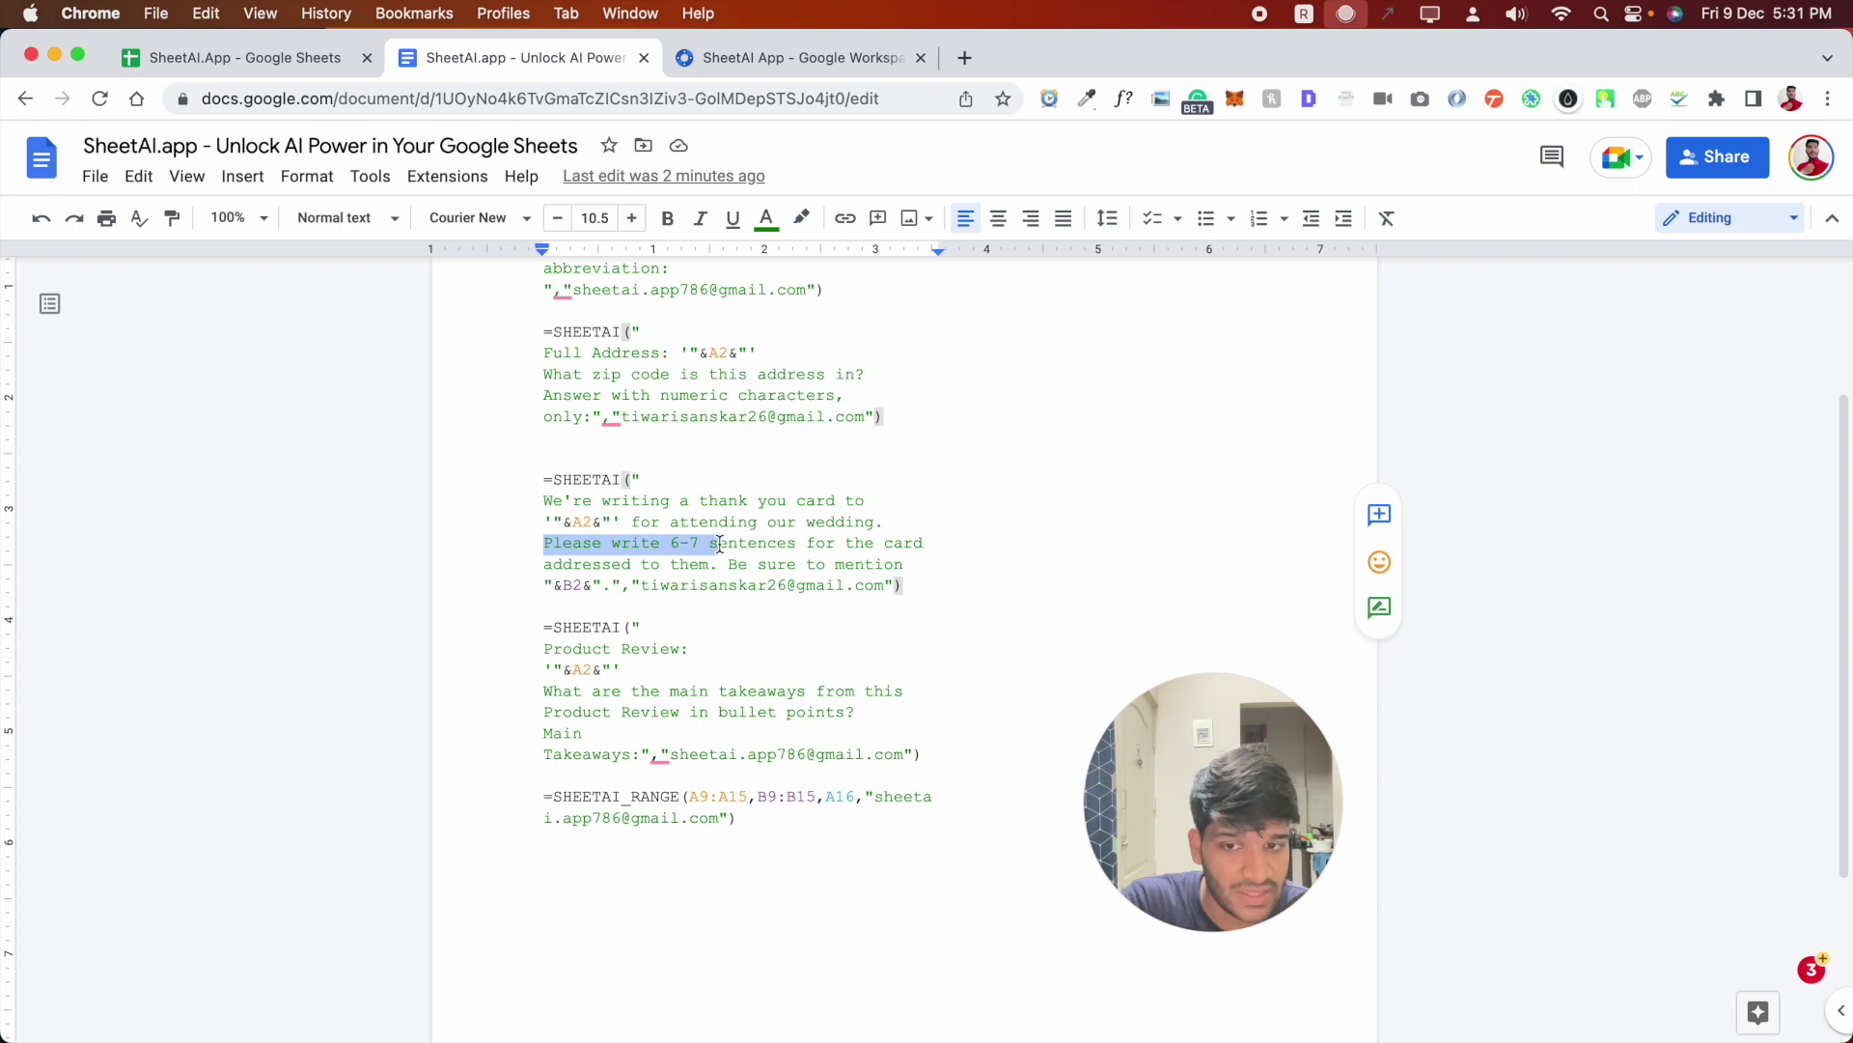
left_click(720, 543)
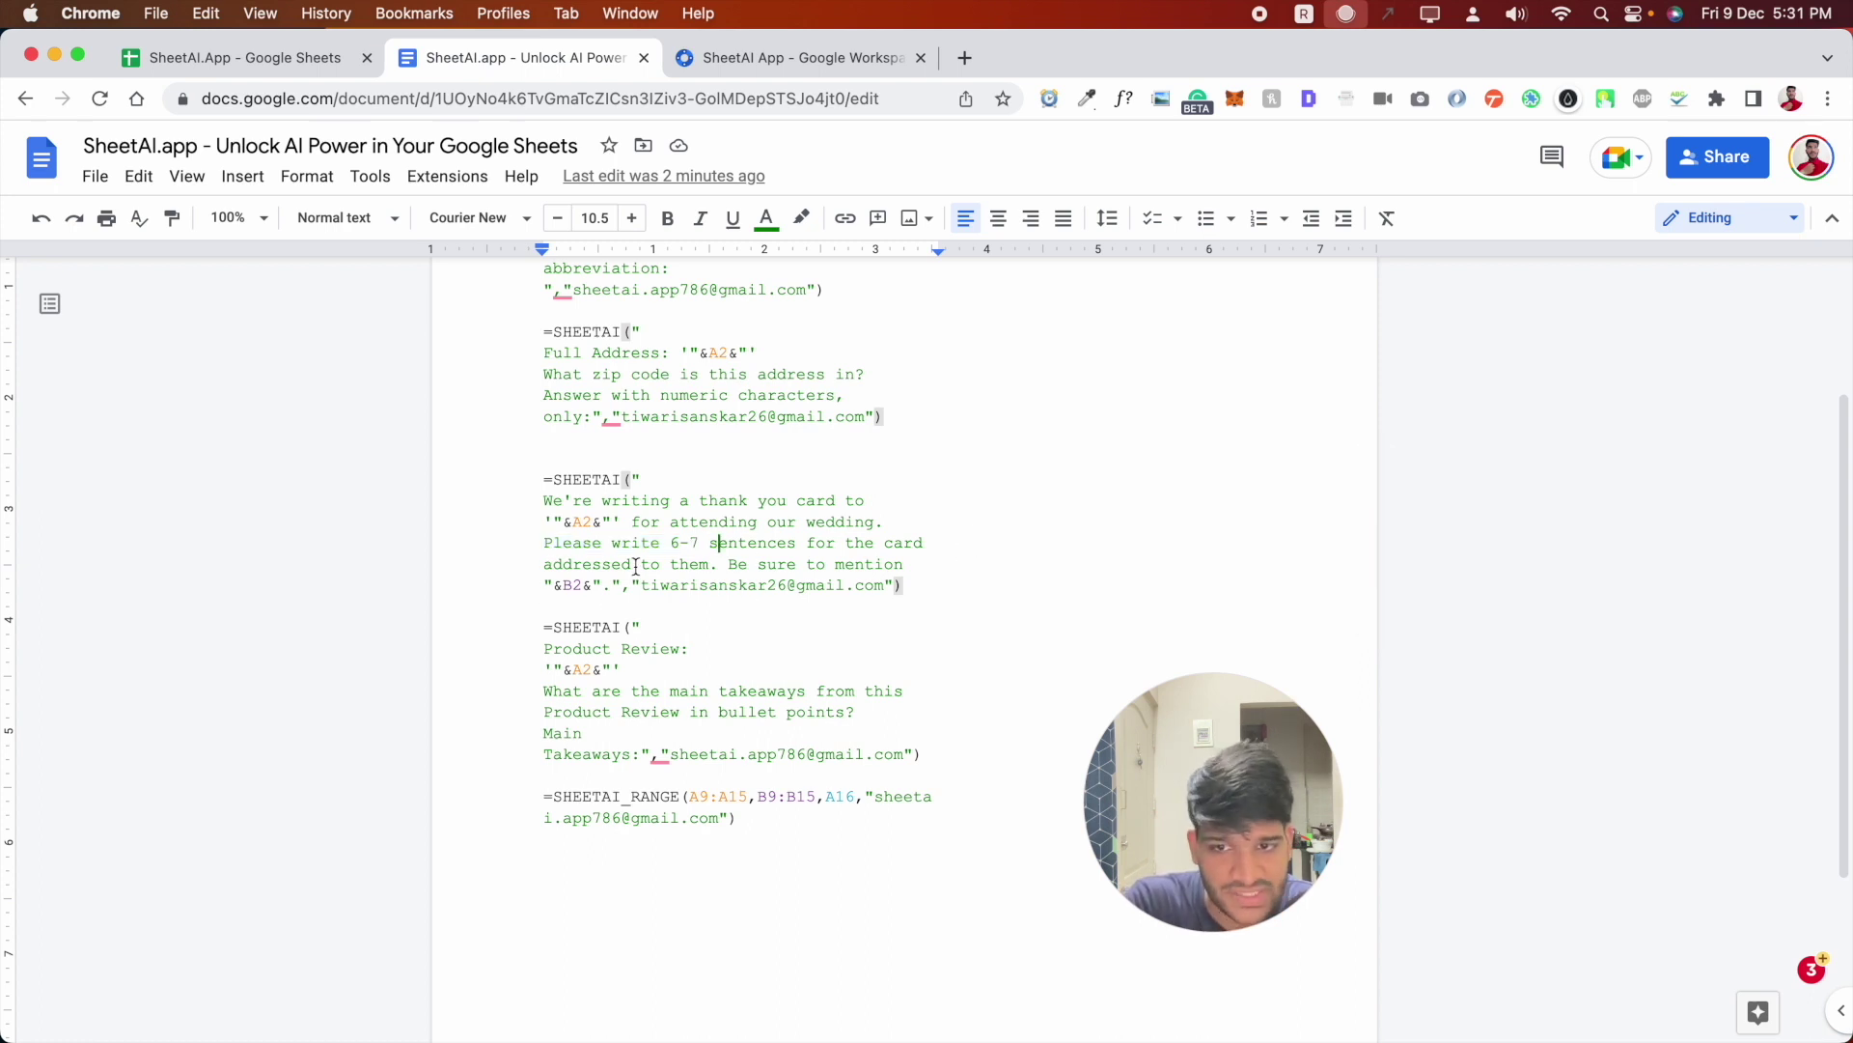
left_click_drag(729, 564, 910, 562)
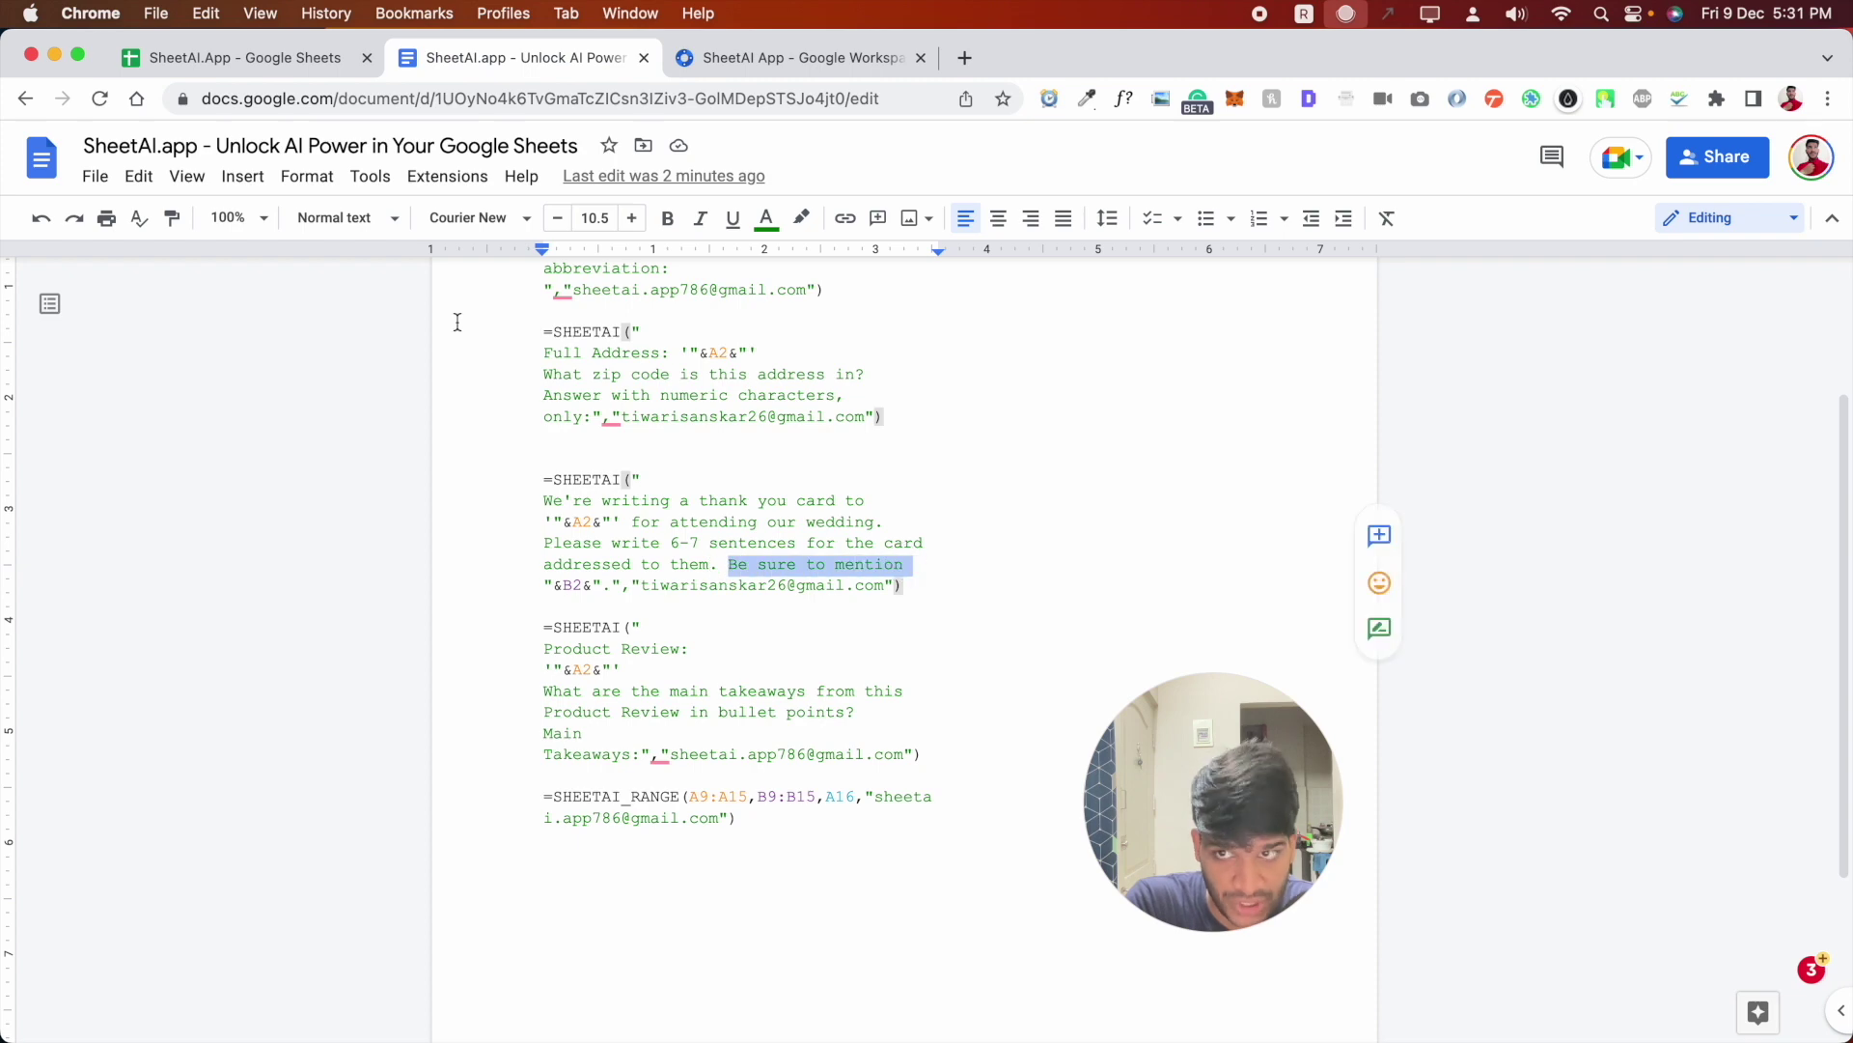
left_click(311, 58)
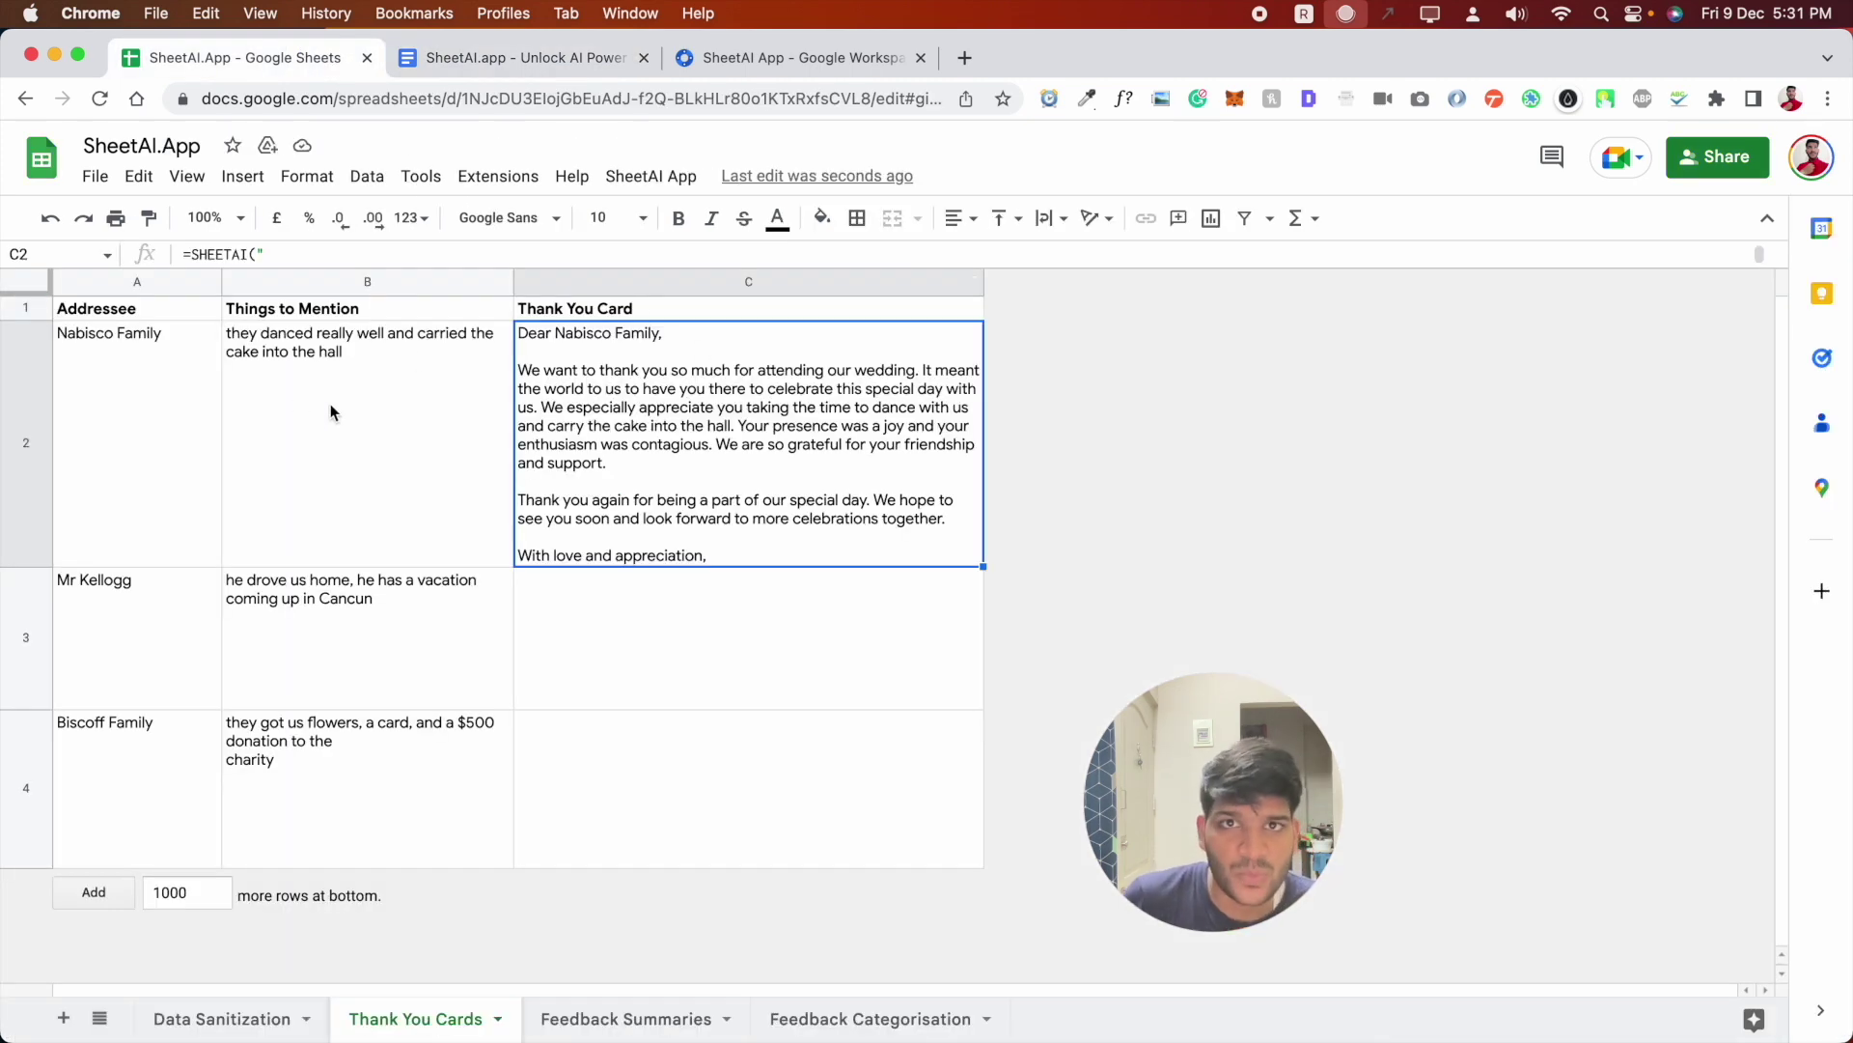
left_click(509, 57)
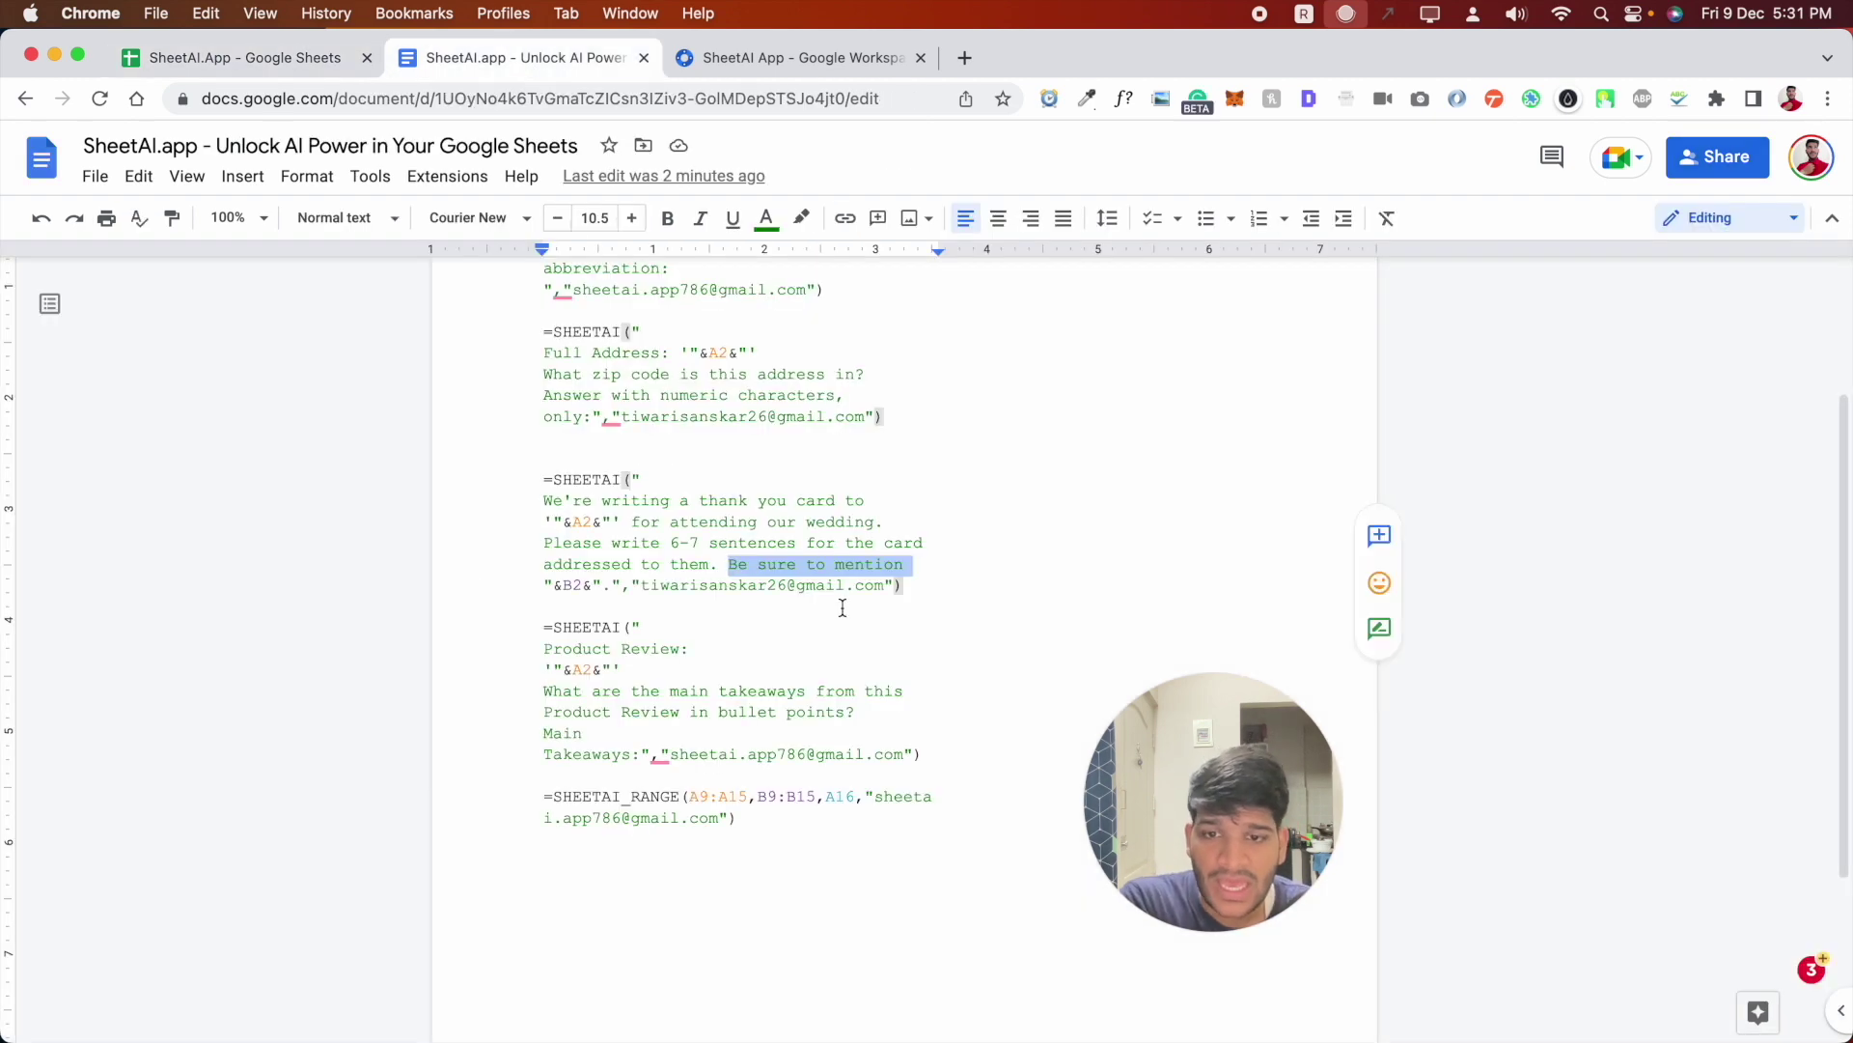
left_click(296, 56)
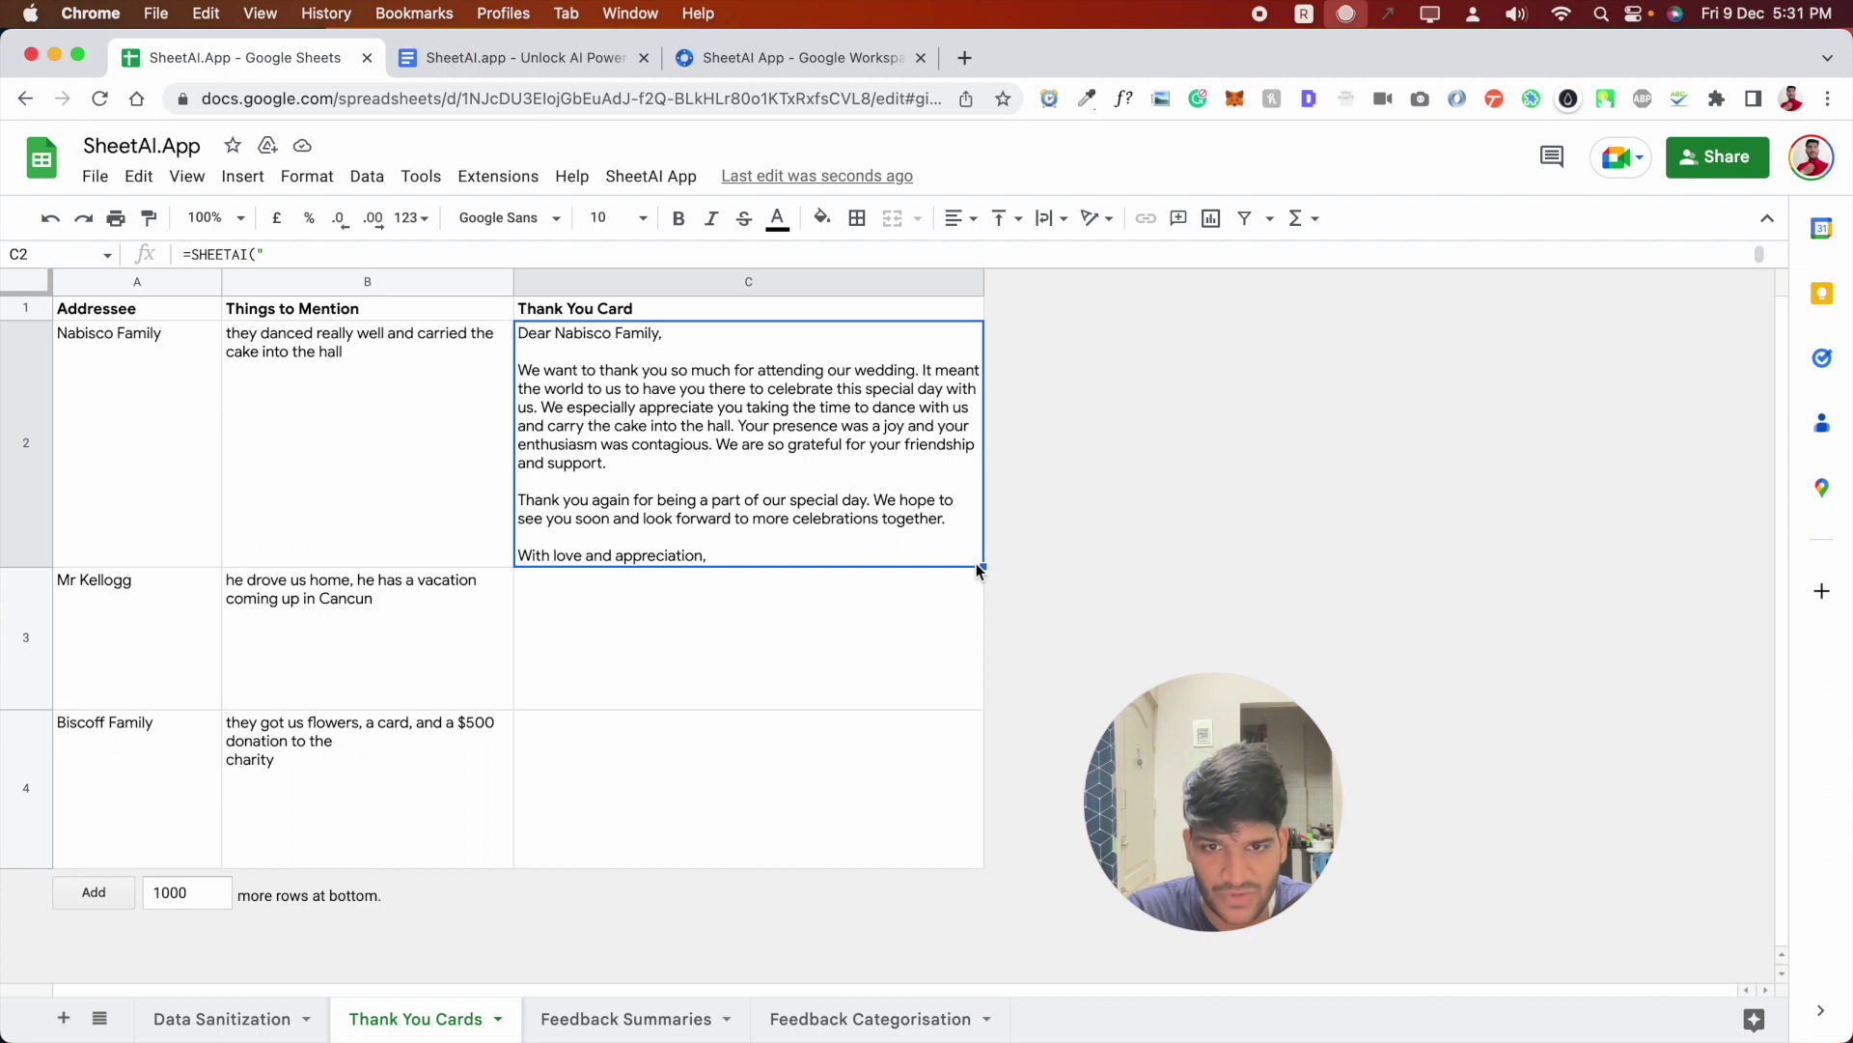
- Copy the thank-you formula into C3 and heighten row 3 to display Mr Kellogg's full card
left_click_drag(982, 567, 982, 693)
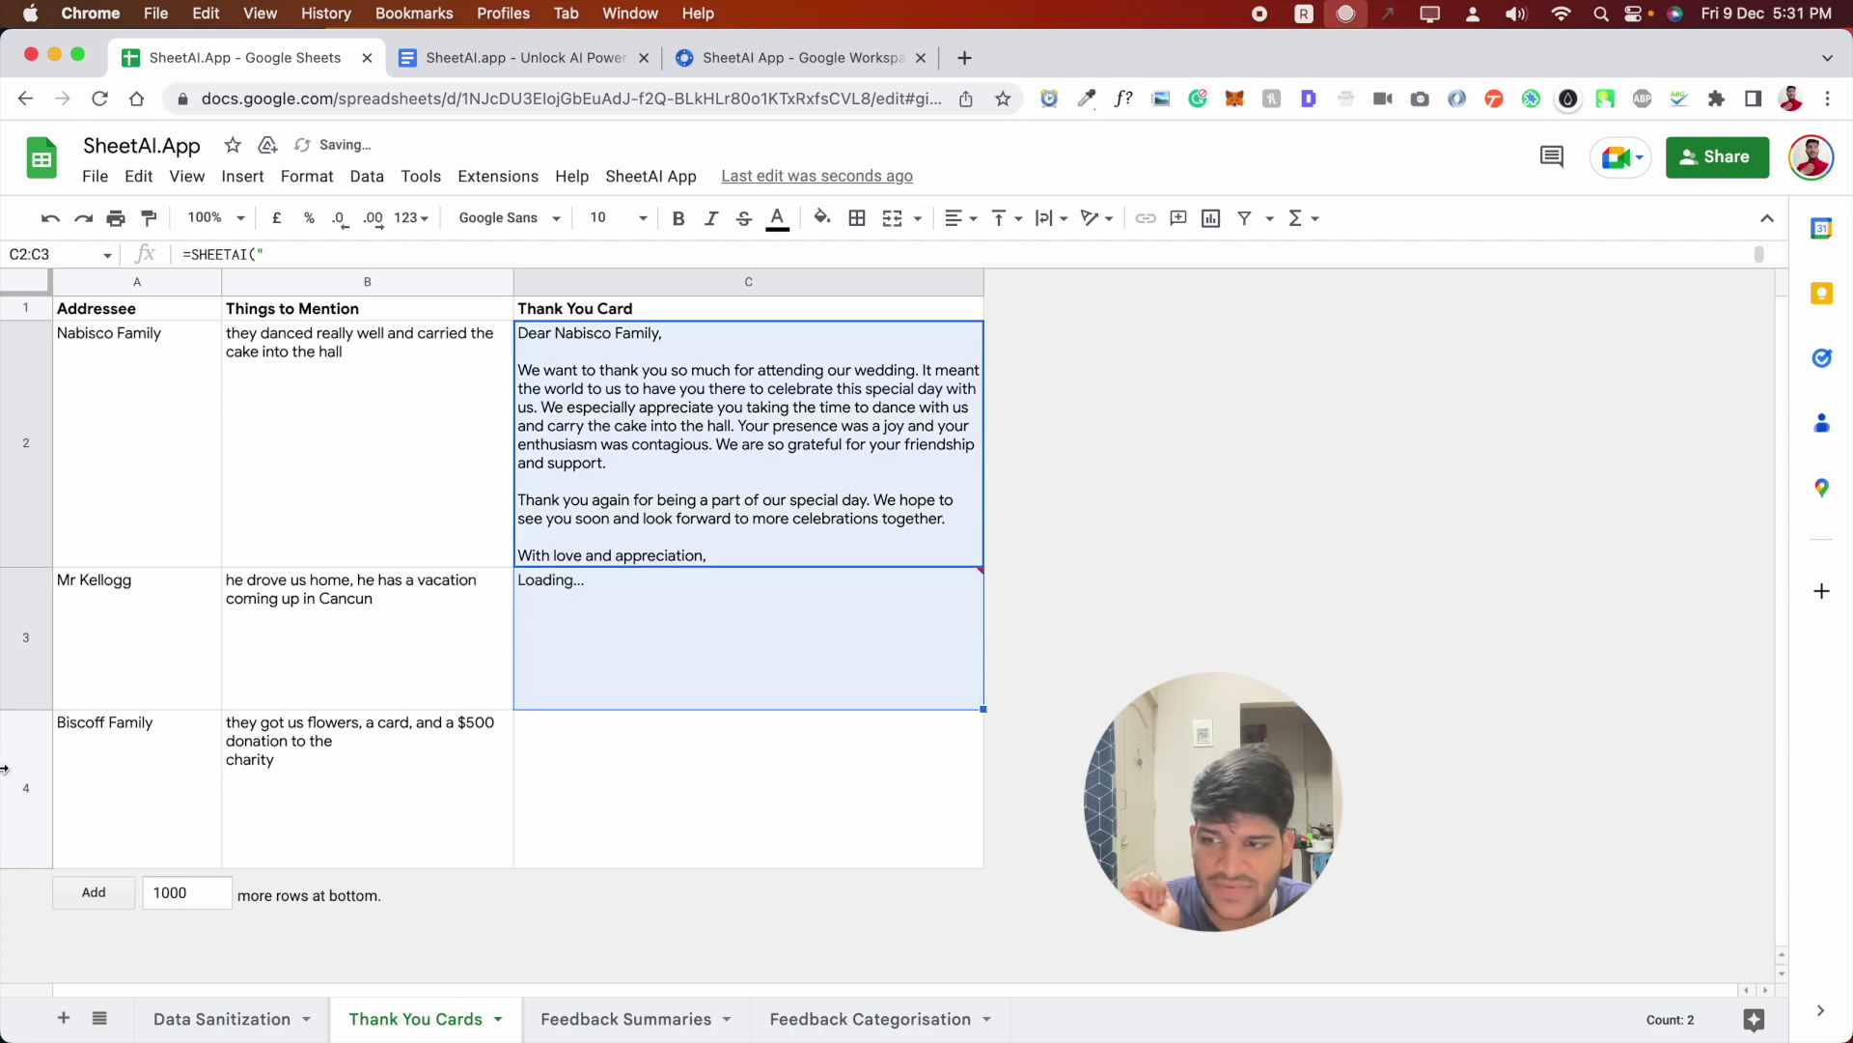
left_click_drag(26, 710, 17, 772)
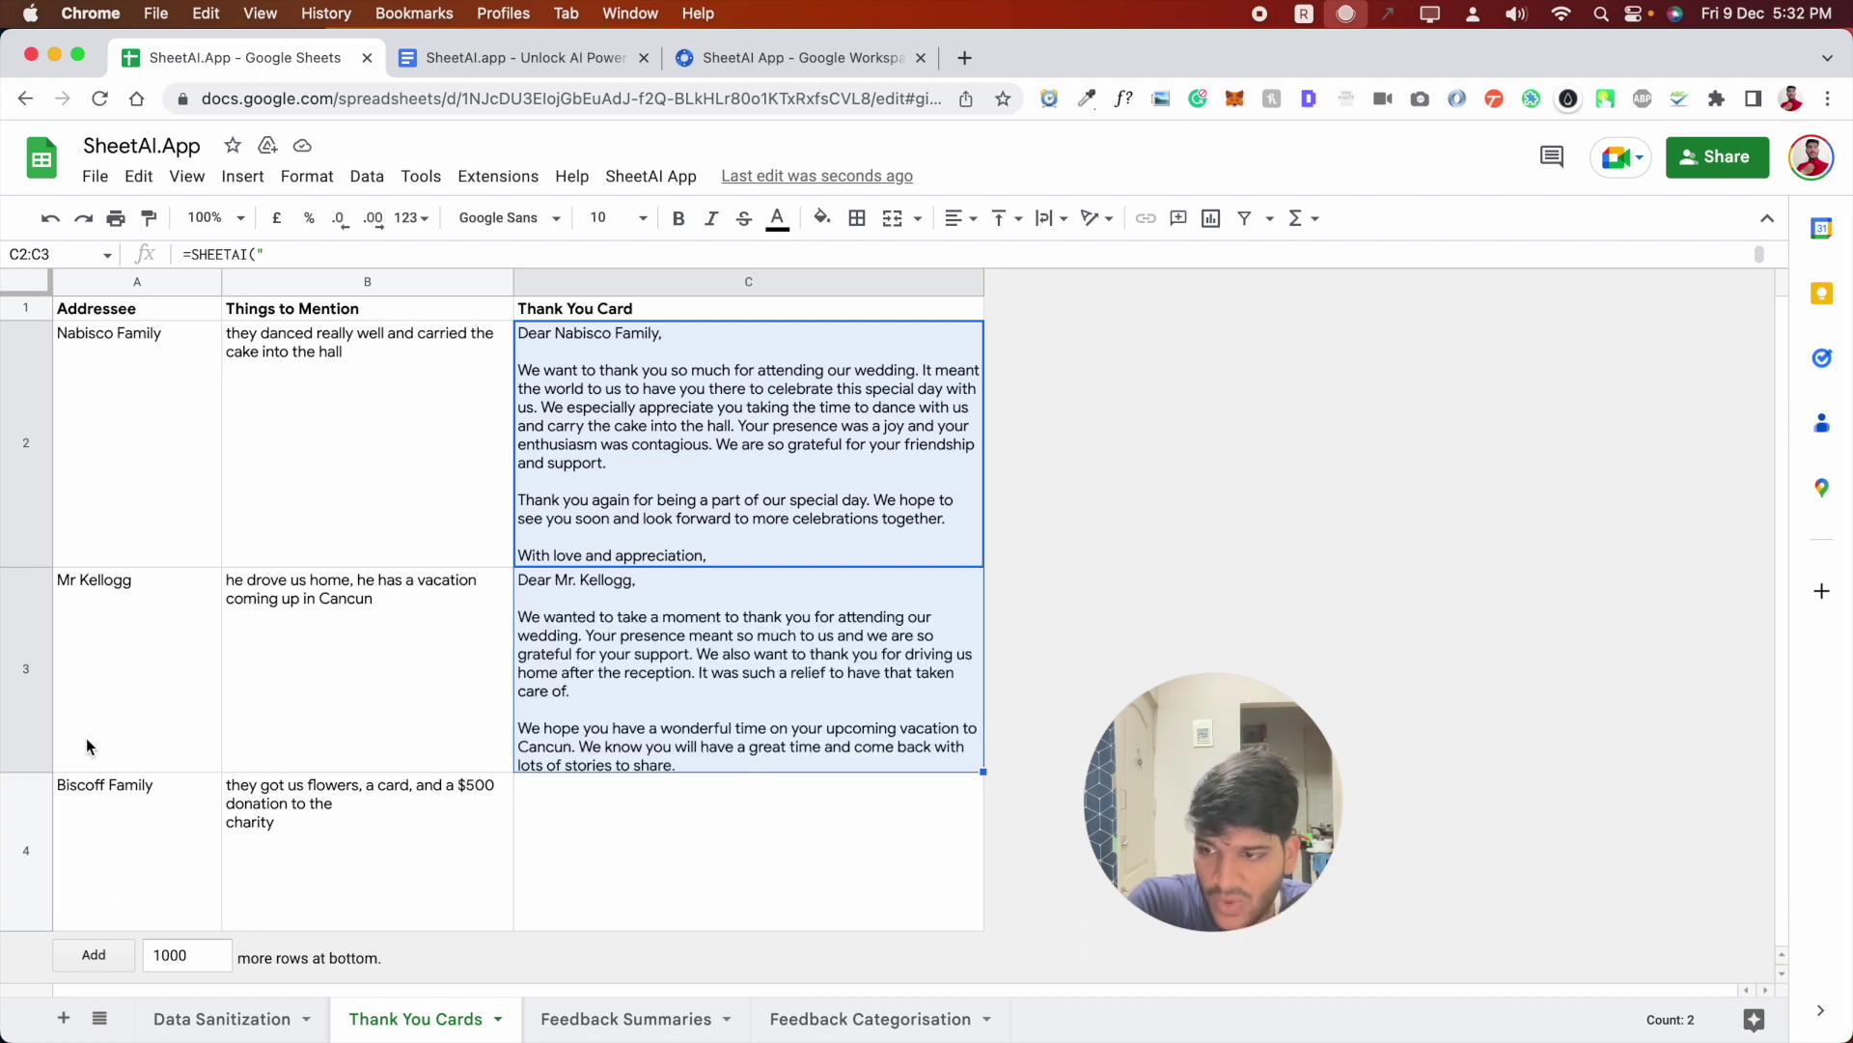
left_click(23, 761)
left_click_drag(26, 773, 26, 798)
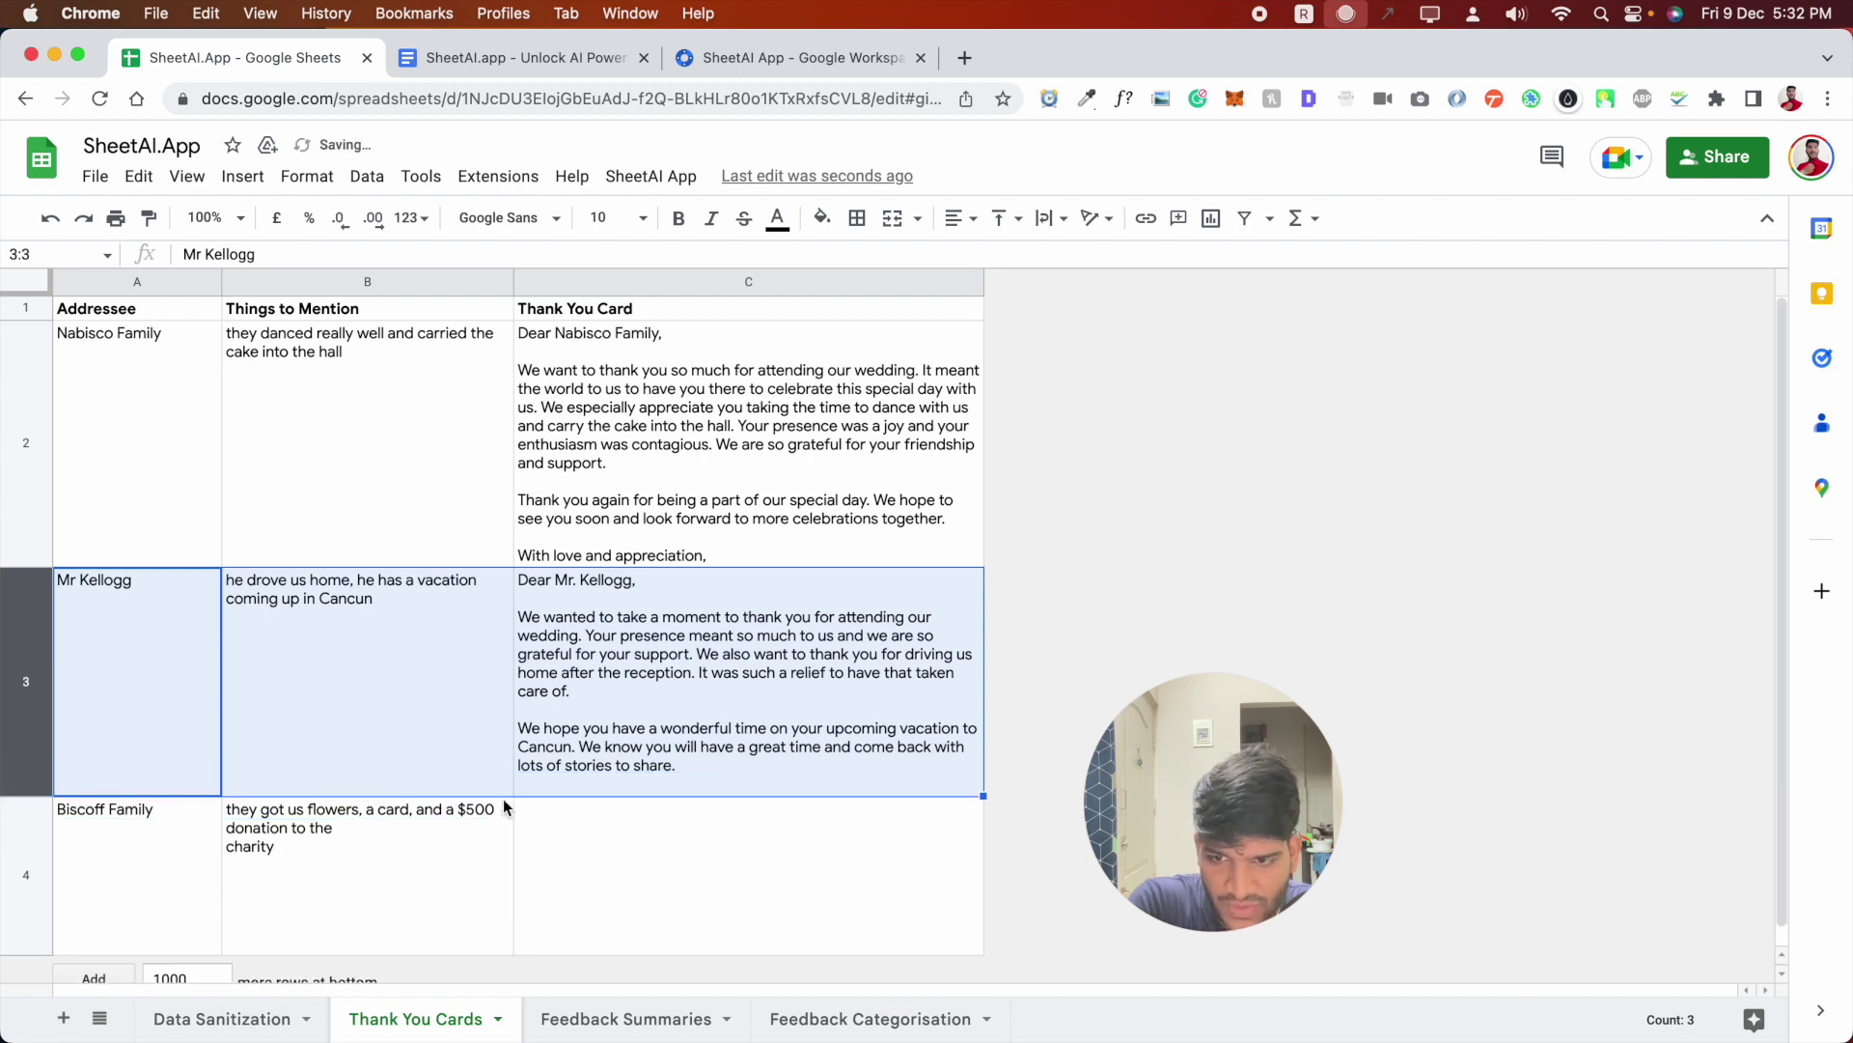
left_click(578, 750)
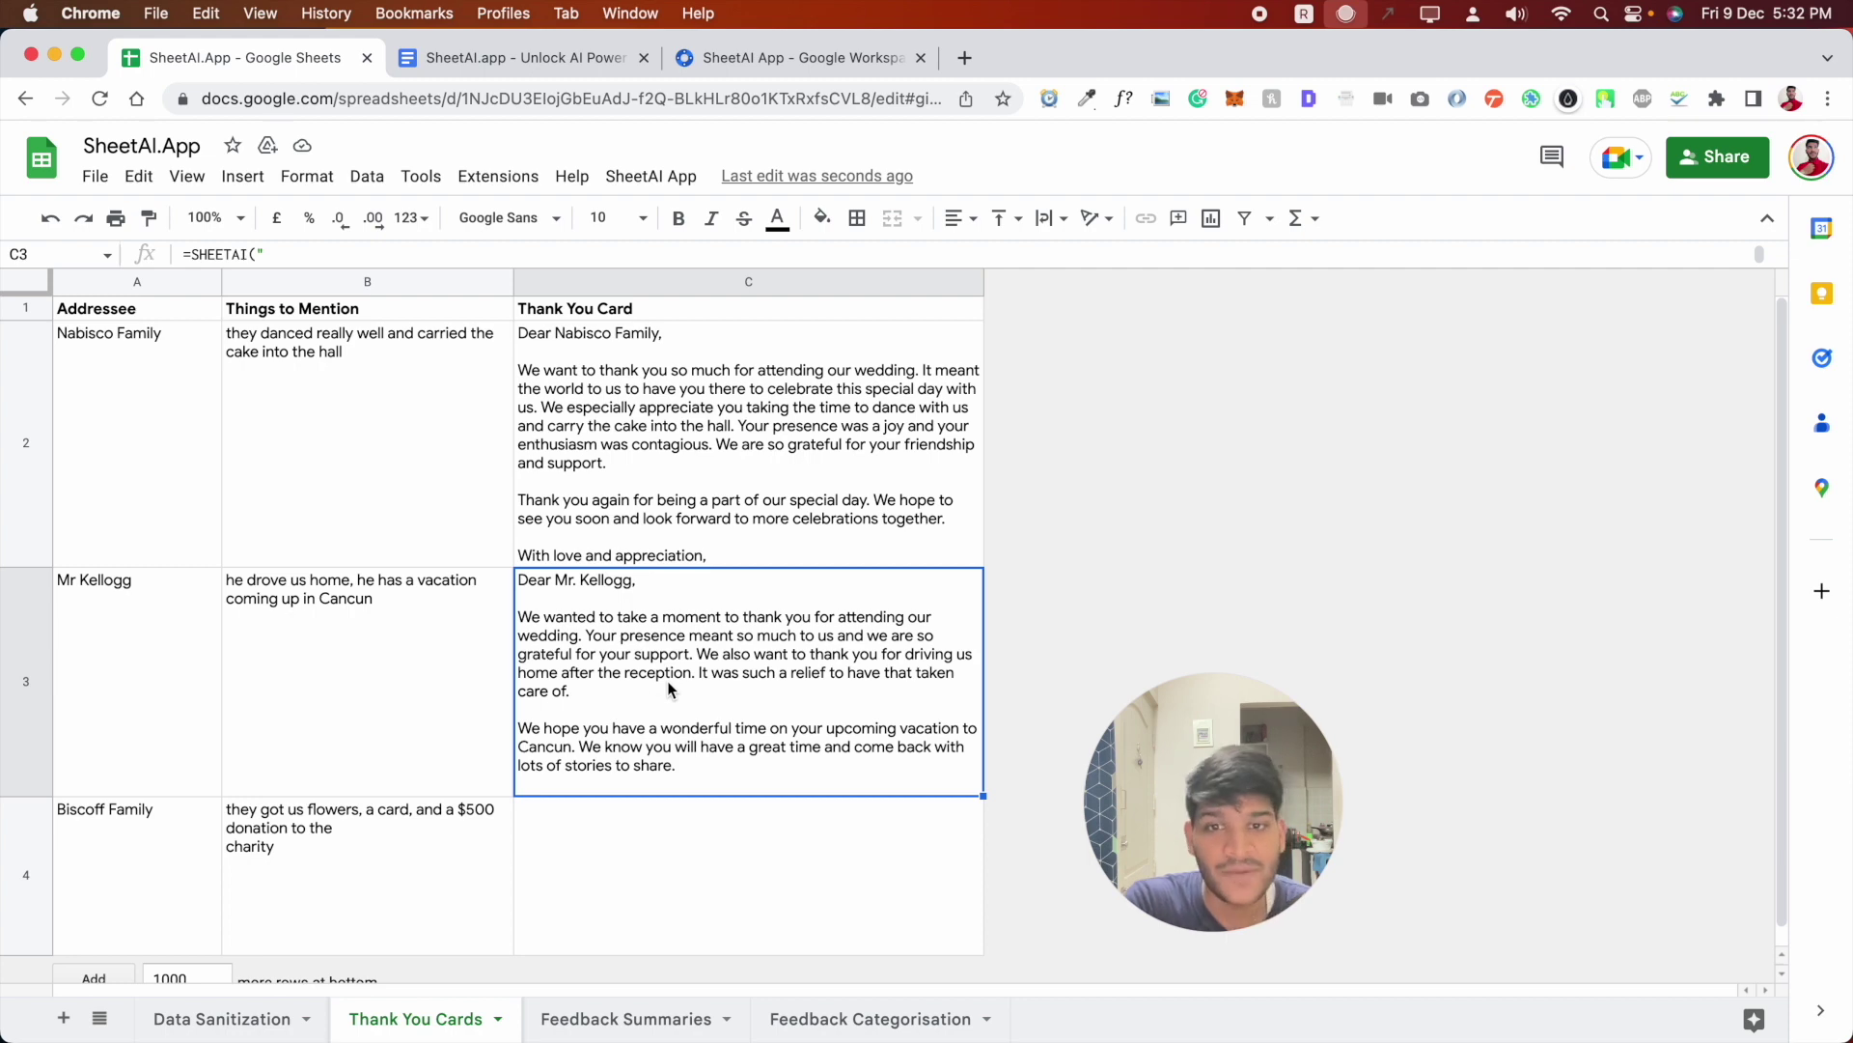
left_click(525, 67)
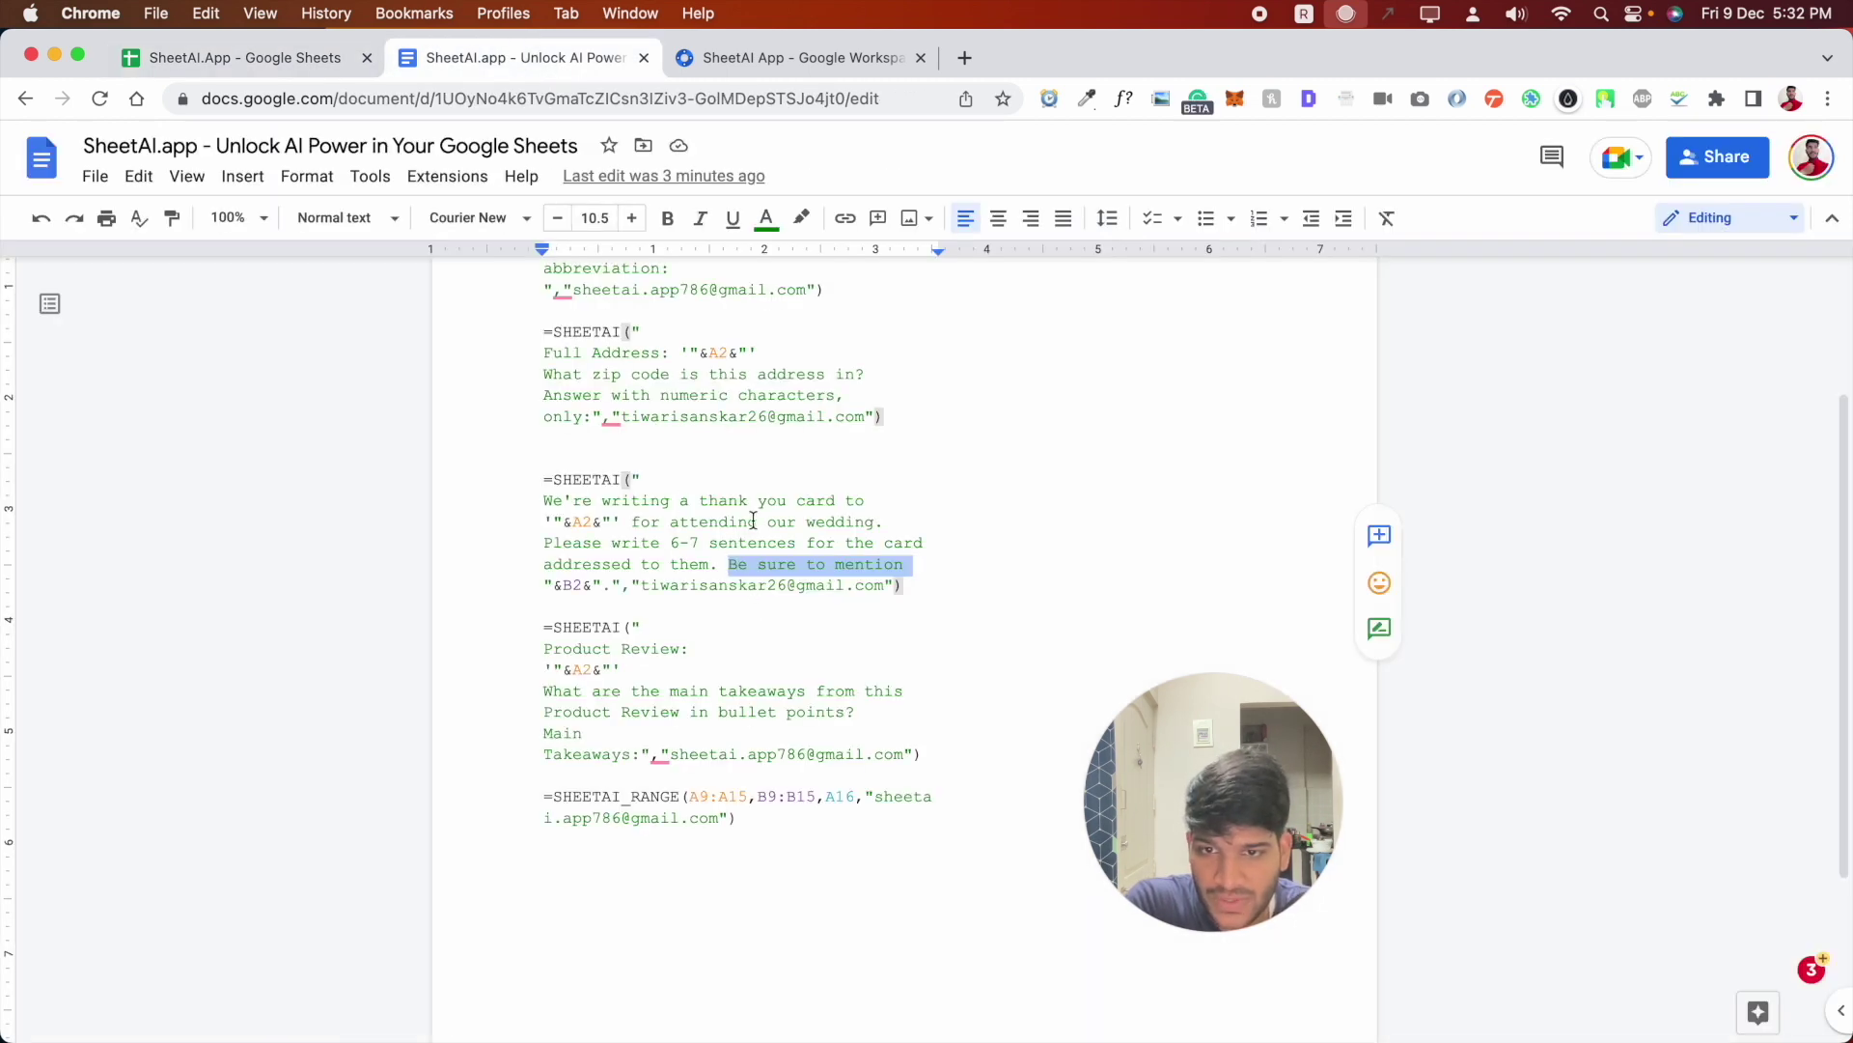
- Review the 'for attending our wedding.' prompt wording, then return to the Thank You Cards sheet
left_click_drag(632, 521, 893, 521)
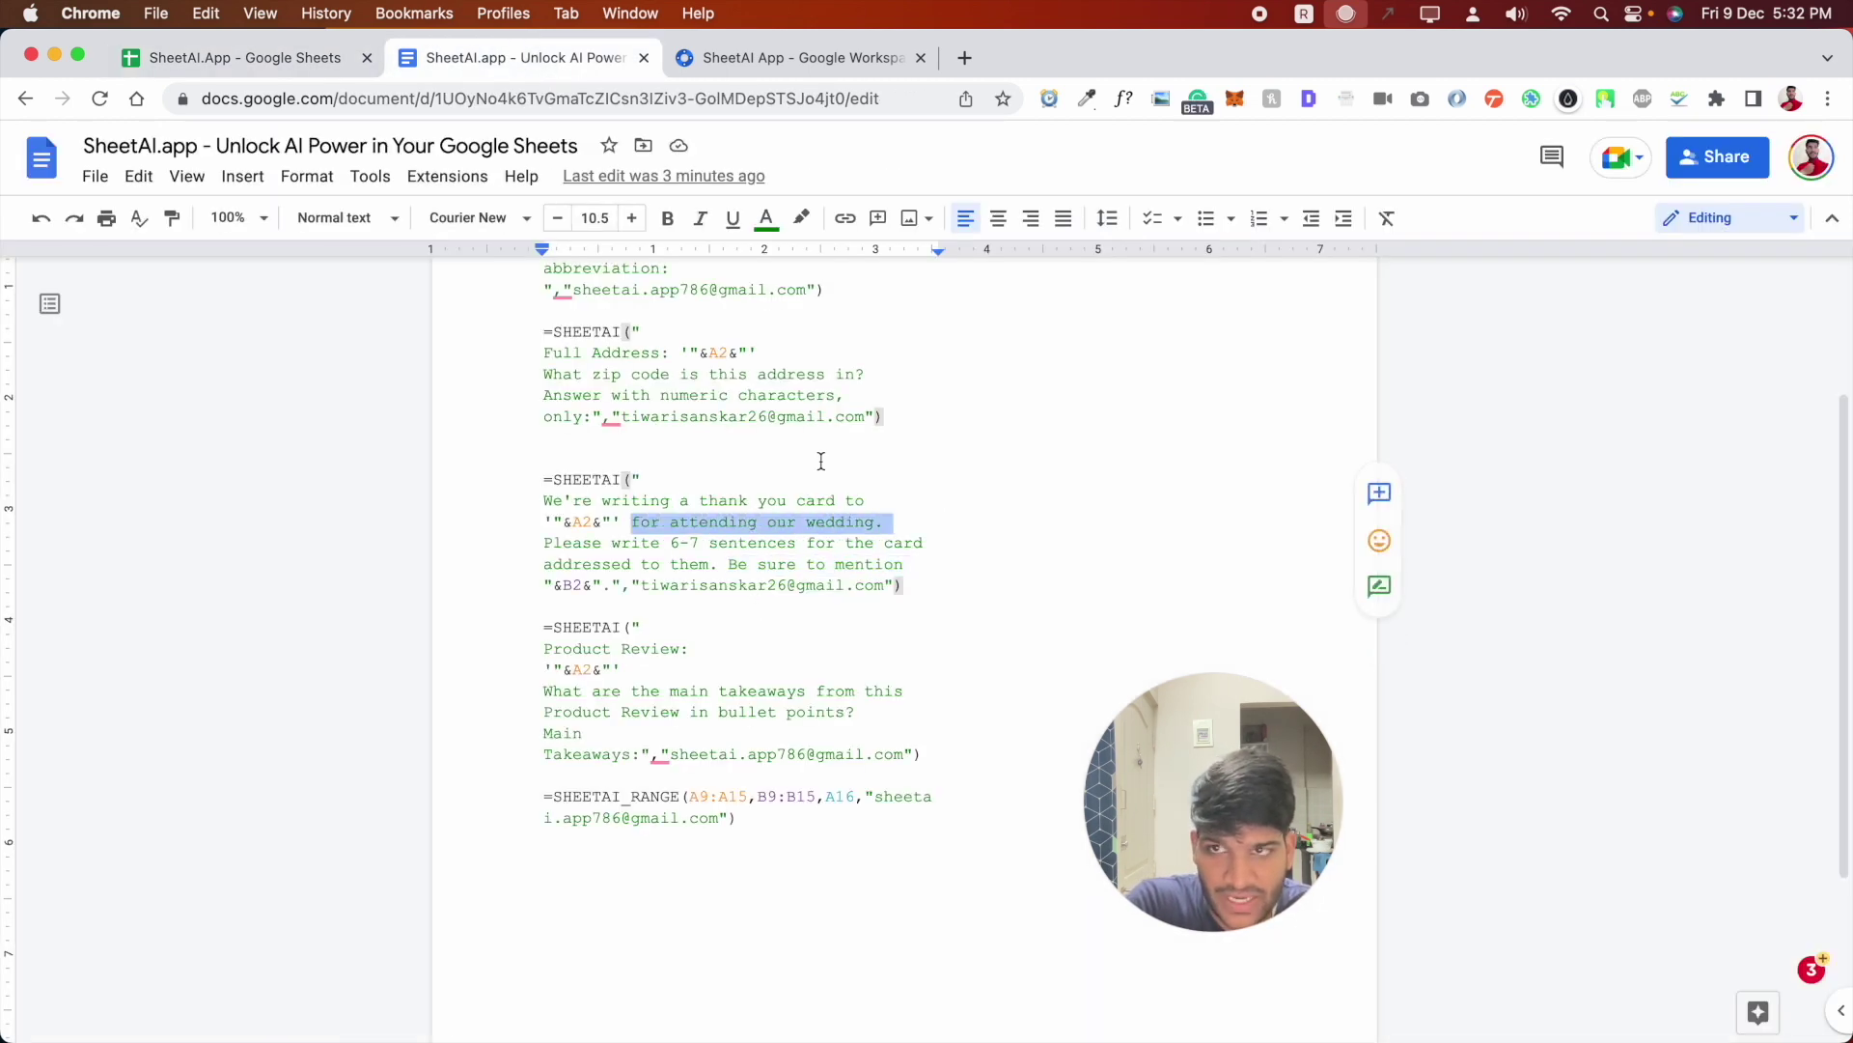
left_click(286, 65)
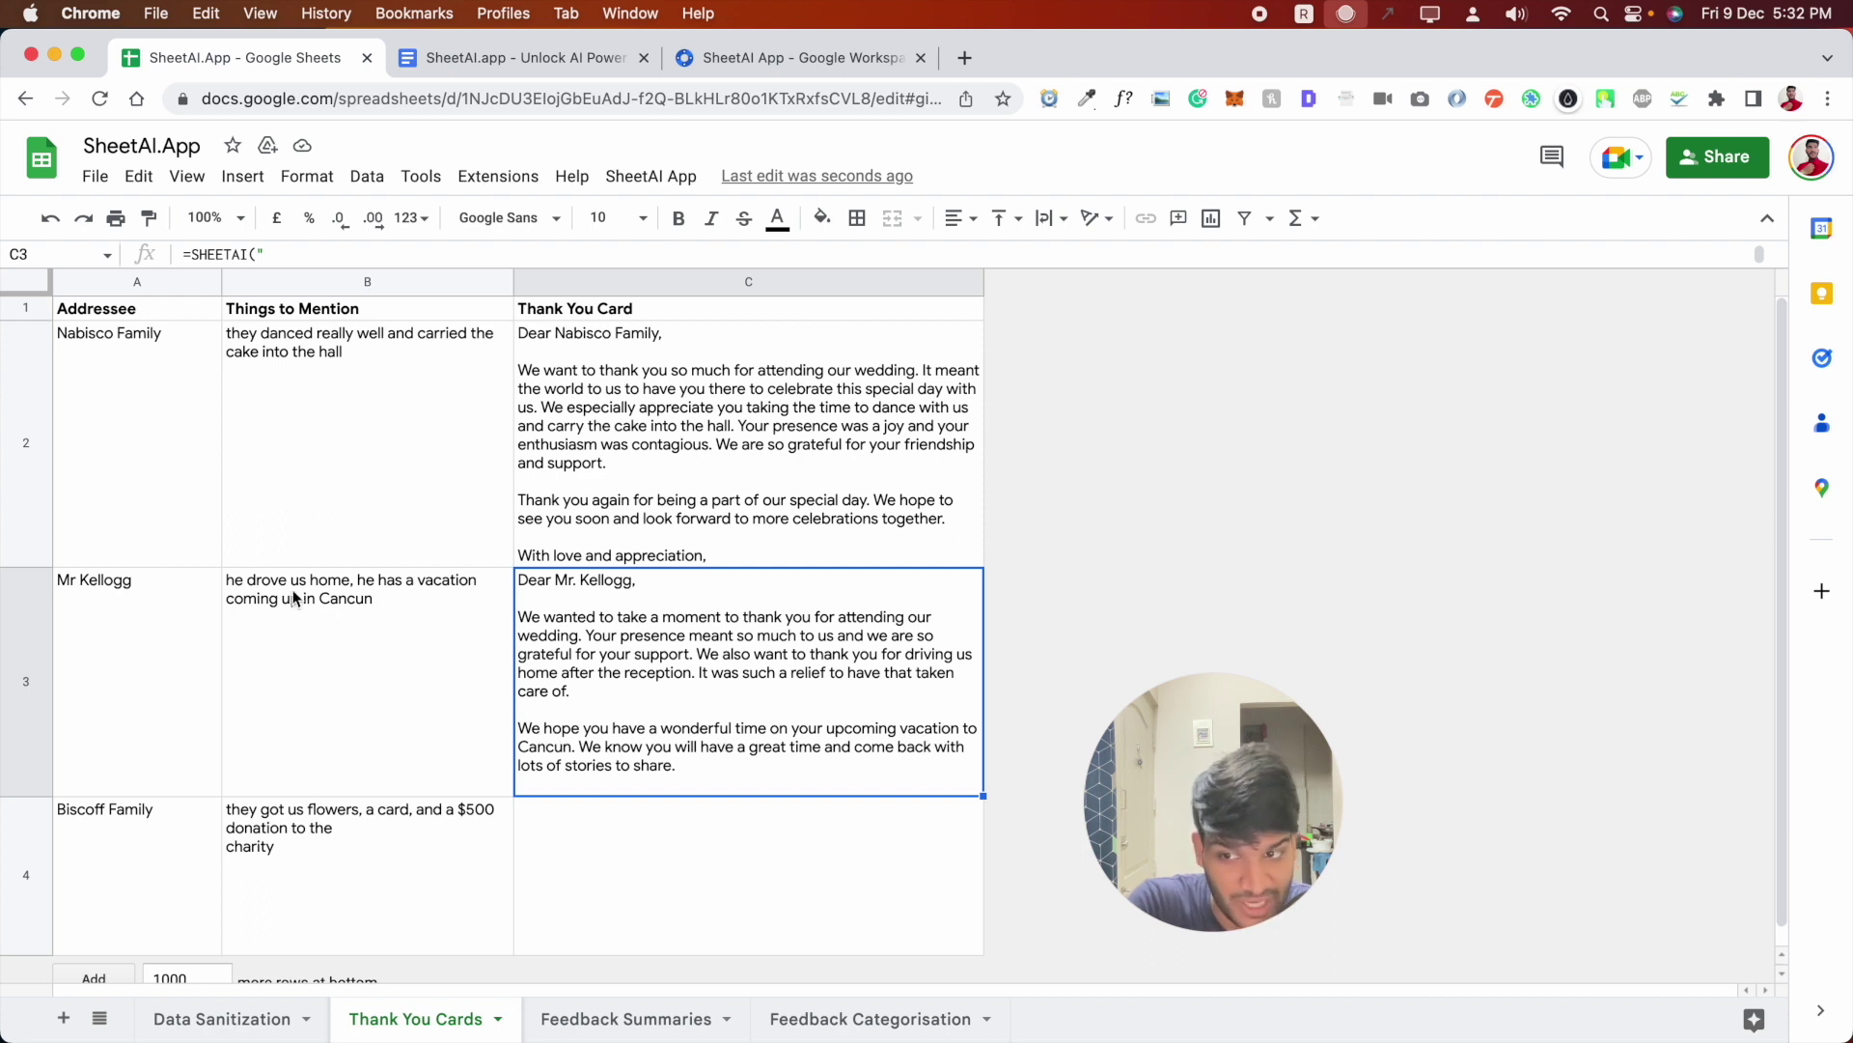
left_click(435, 849)
left_click(690, 719)
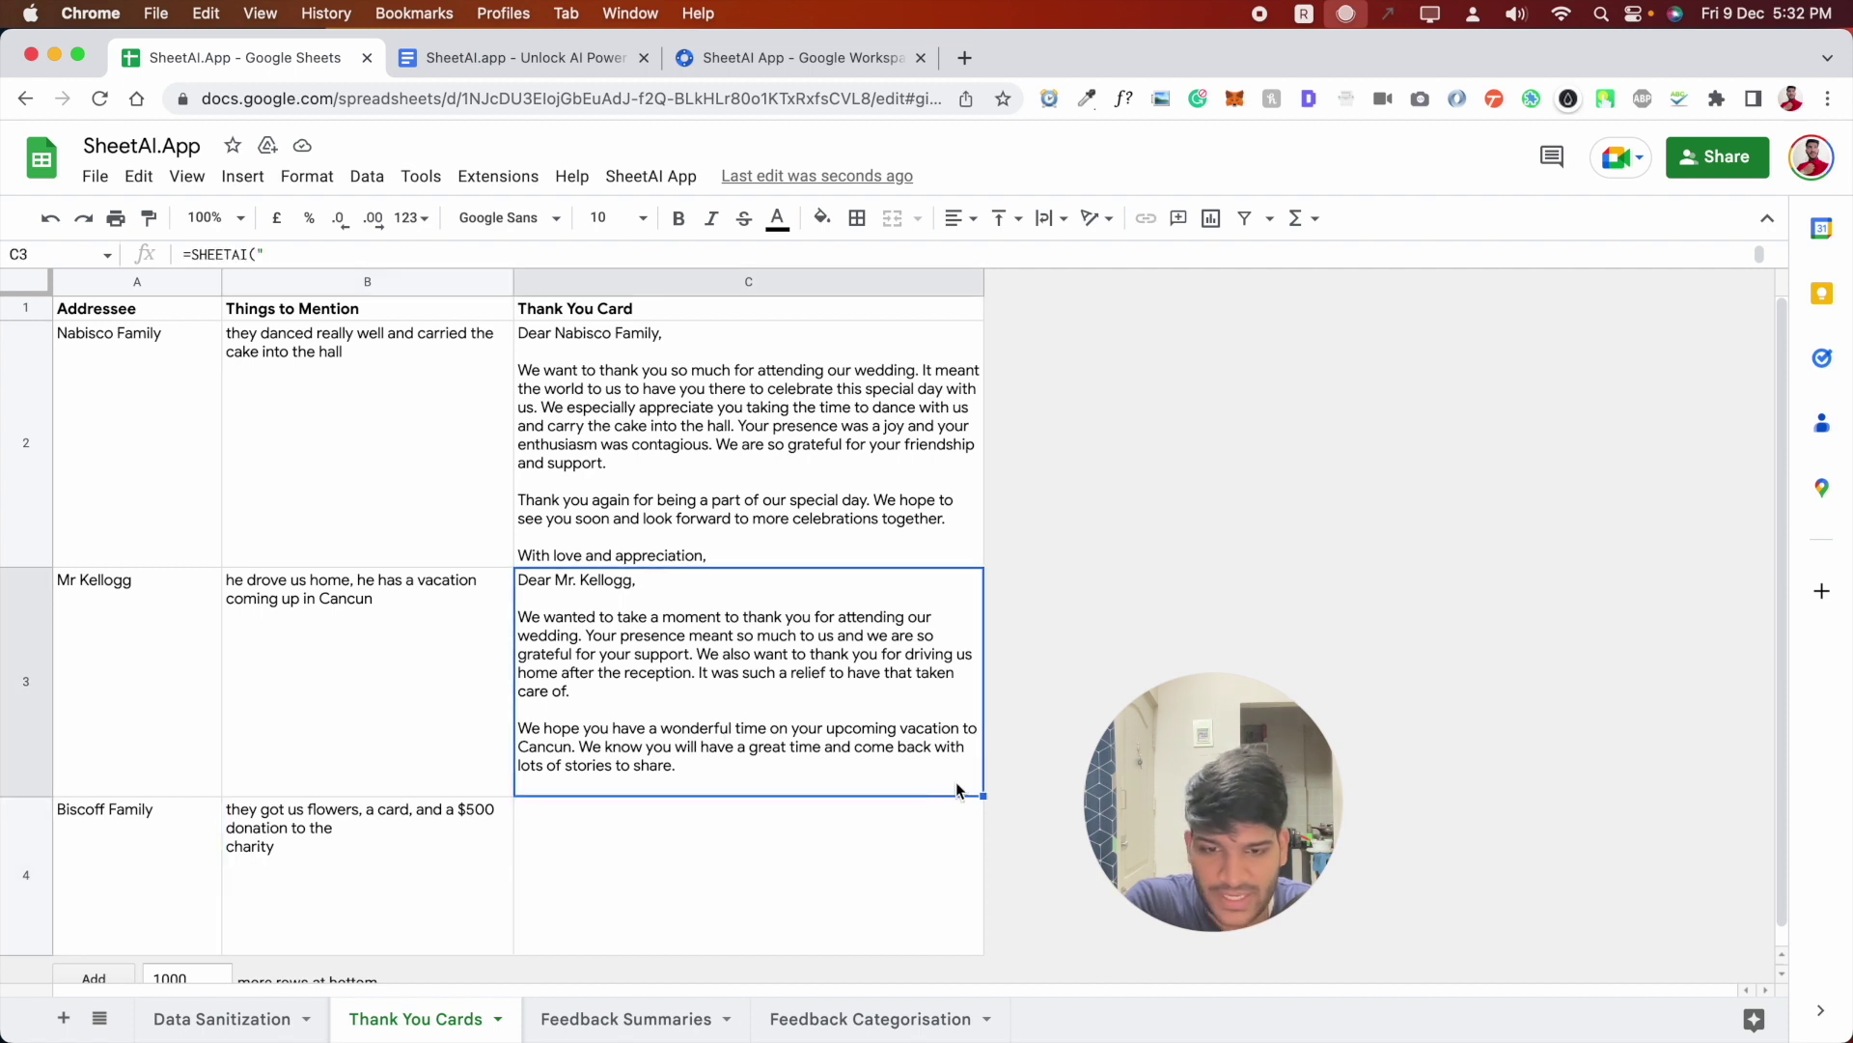
- Fill the thank-you card formula down into C4 for the Biscoff Family
left_click_drag(984, 795, 778, 937)
scroll(580, 869, "down", 1)
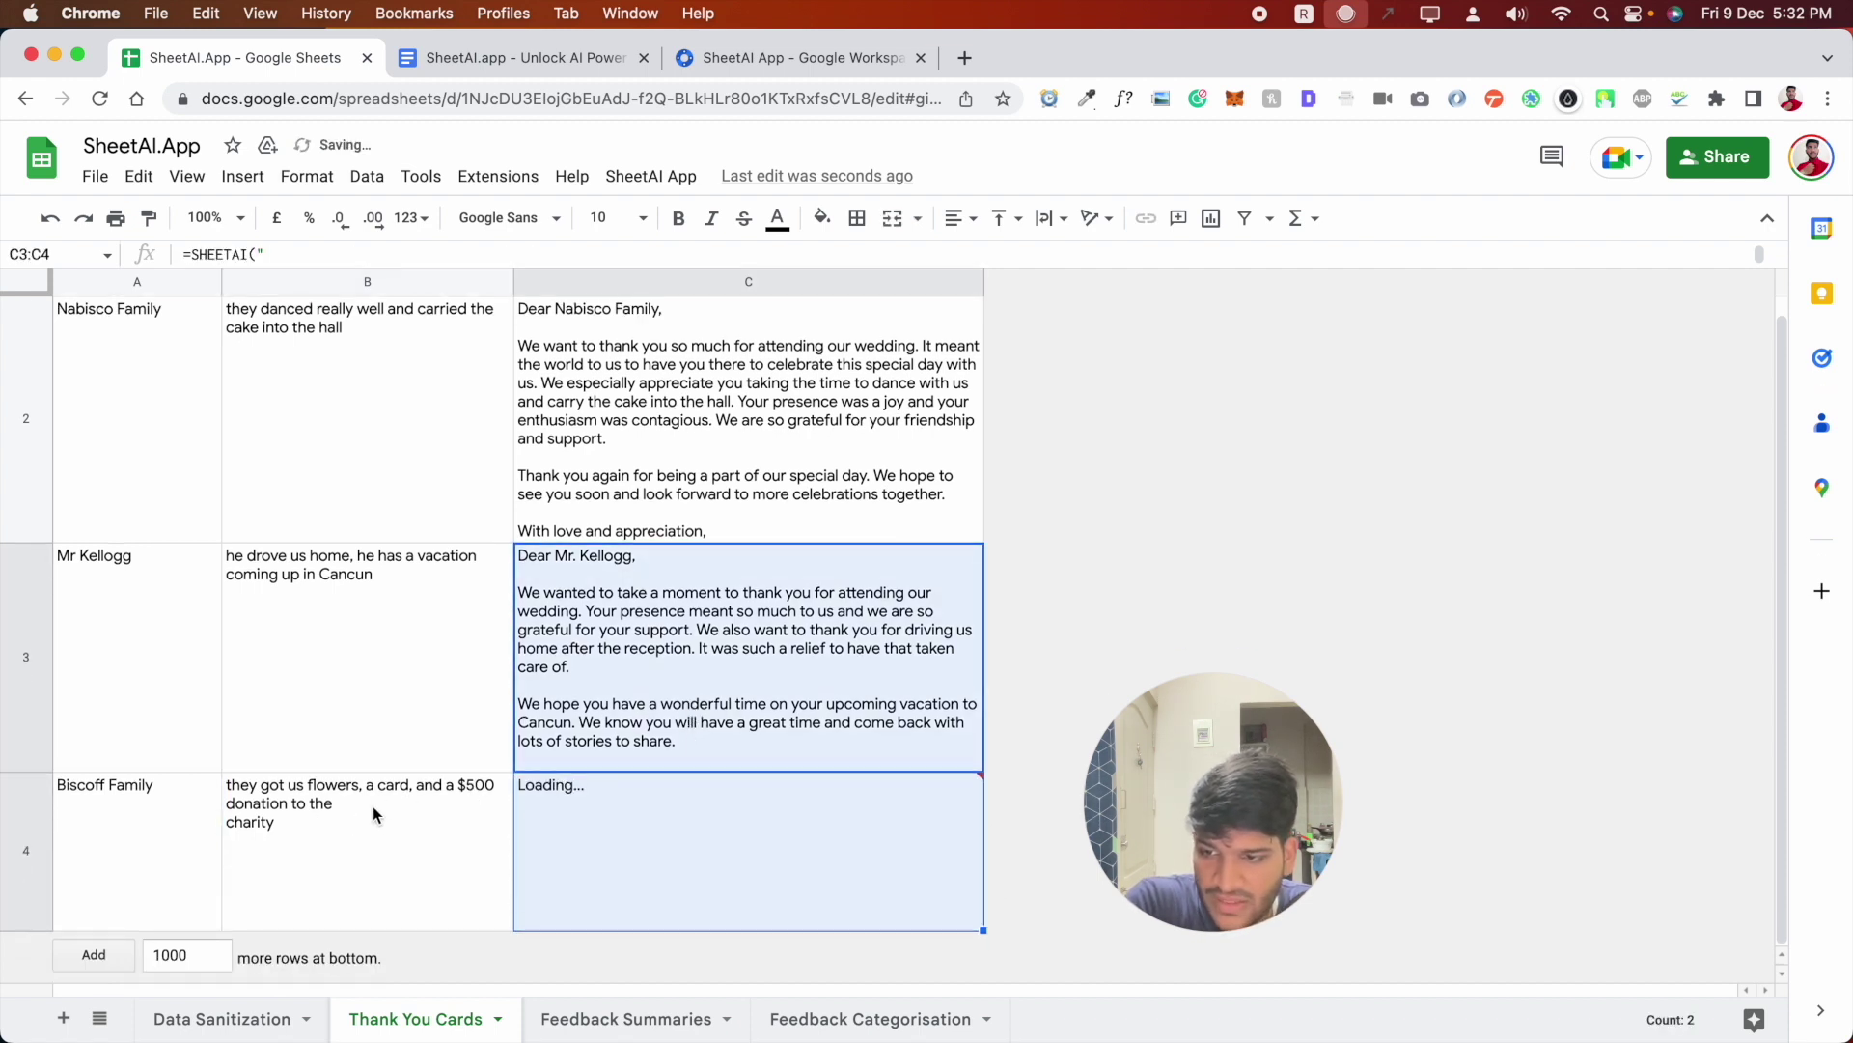
left_click(757, 860)
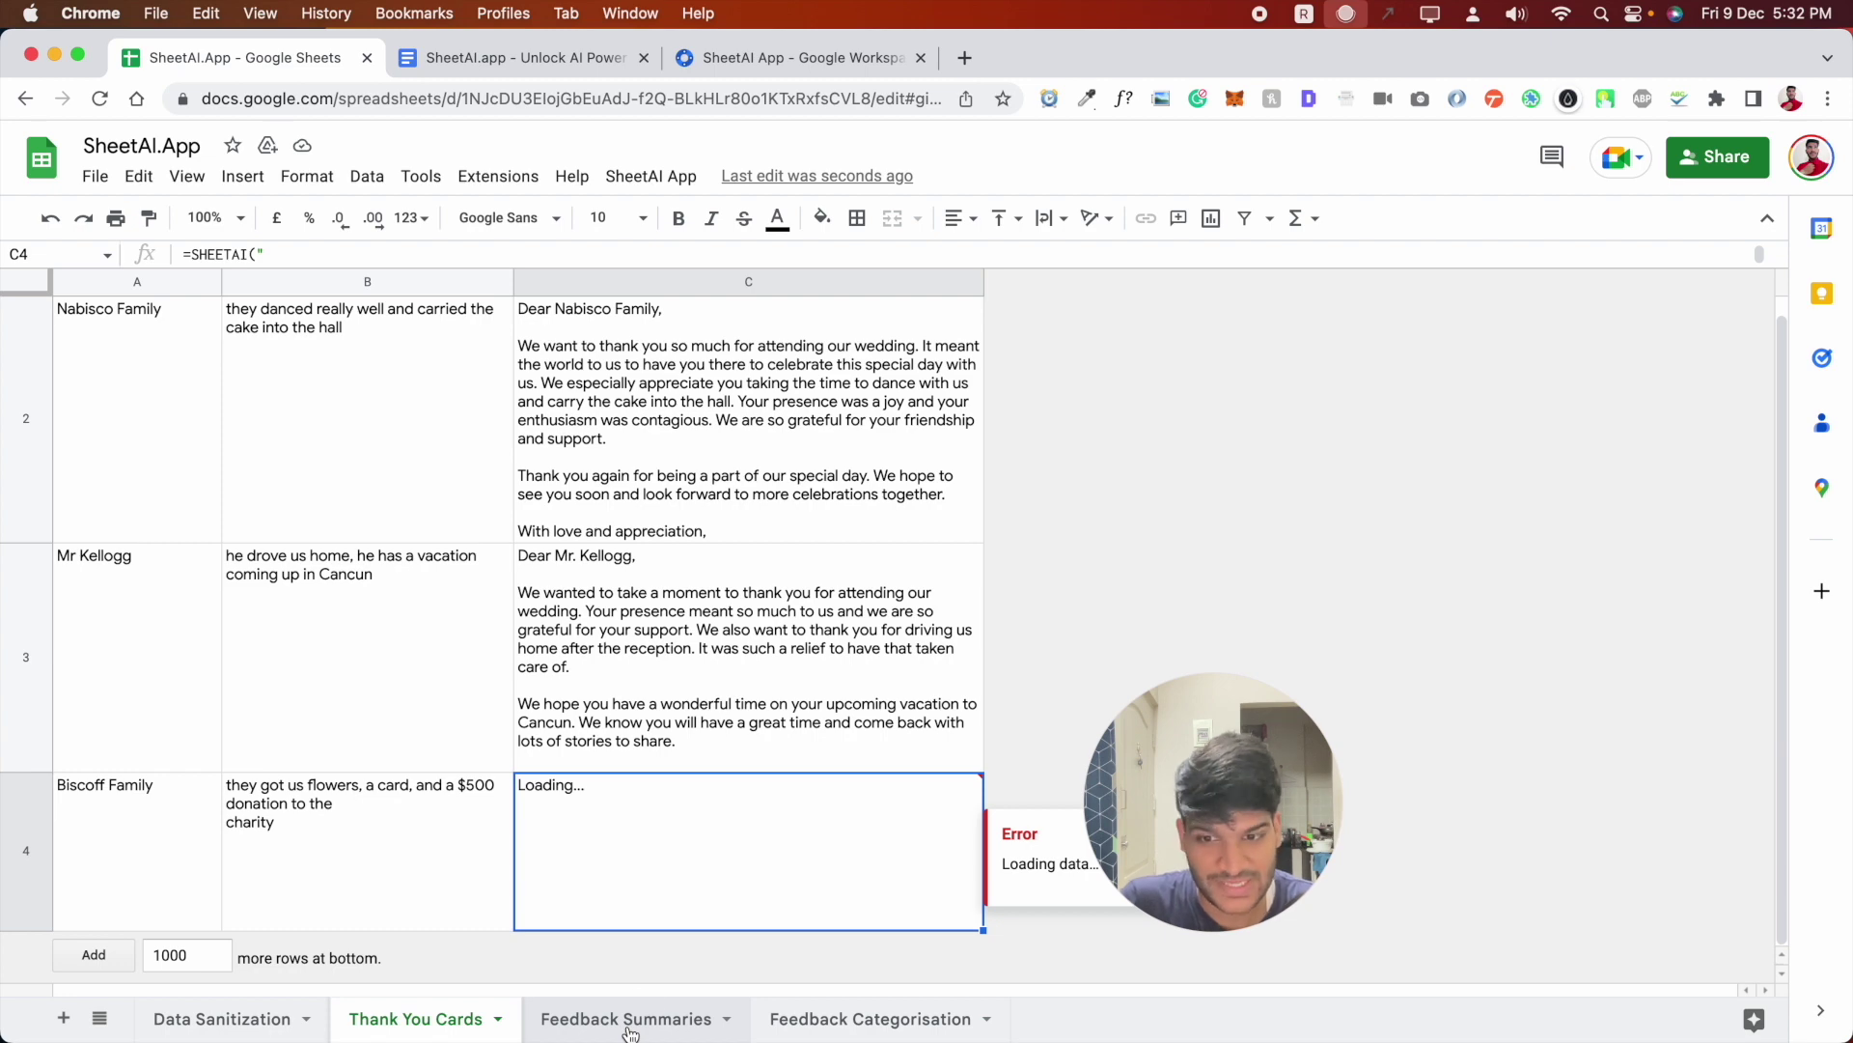
- Open the Feedback Summaries sheet and copy the product-review SHEETAI formula from the doc
left_click(629, 1018)
left_click(737, 372)
left_click(521, 57)
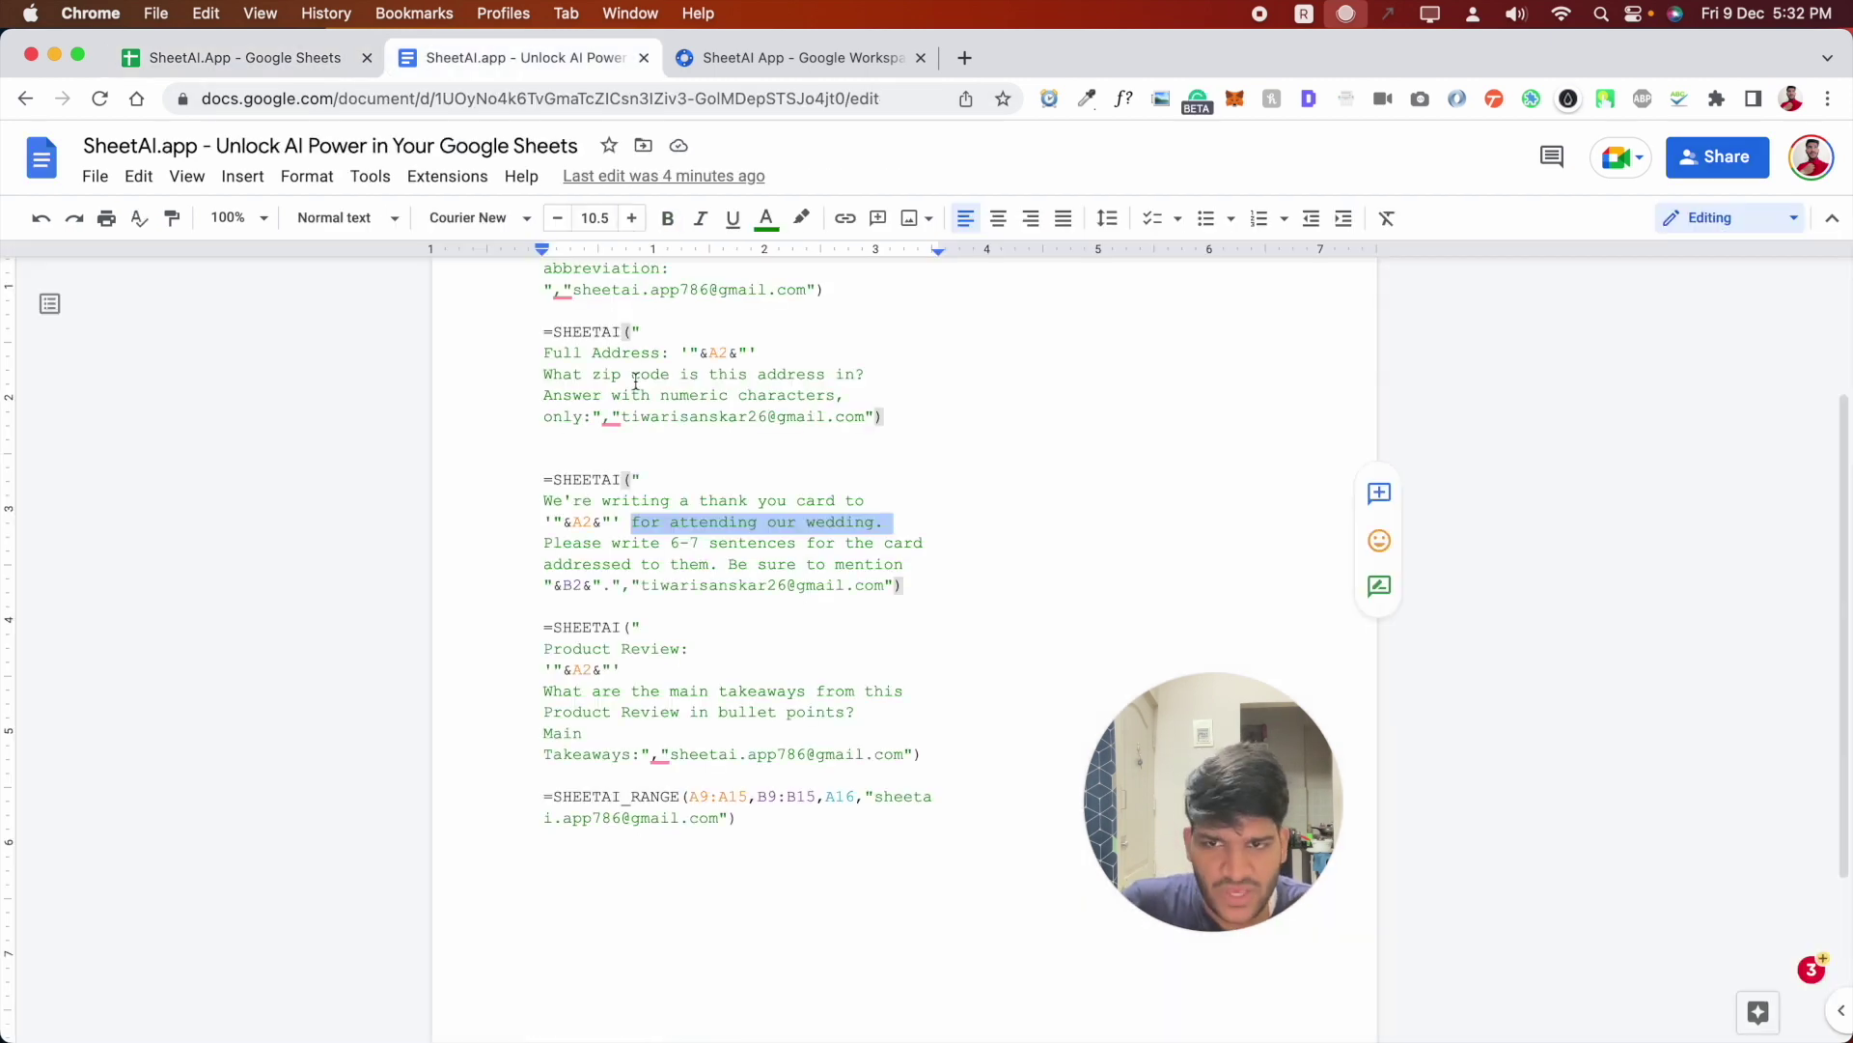
left_click_drag(927, 754, 525, 621)
key("super+c")
- Paste the product-review SHEETAI formula into B2 on the Feedback Summaries sheet
left_click(246, 58)
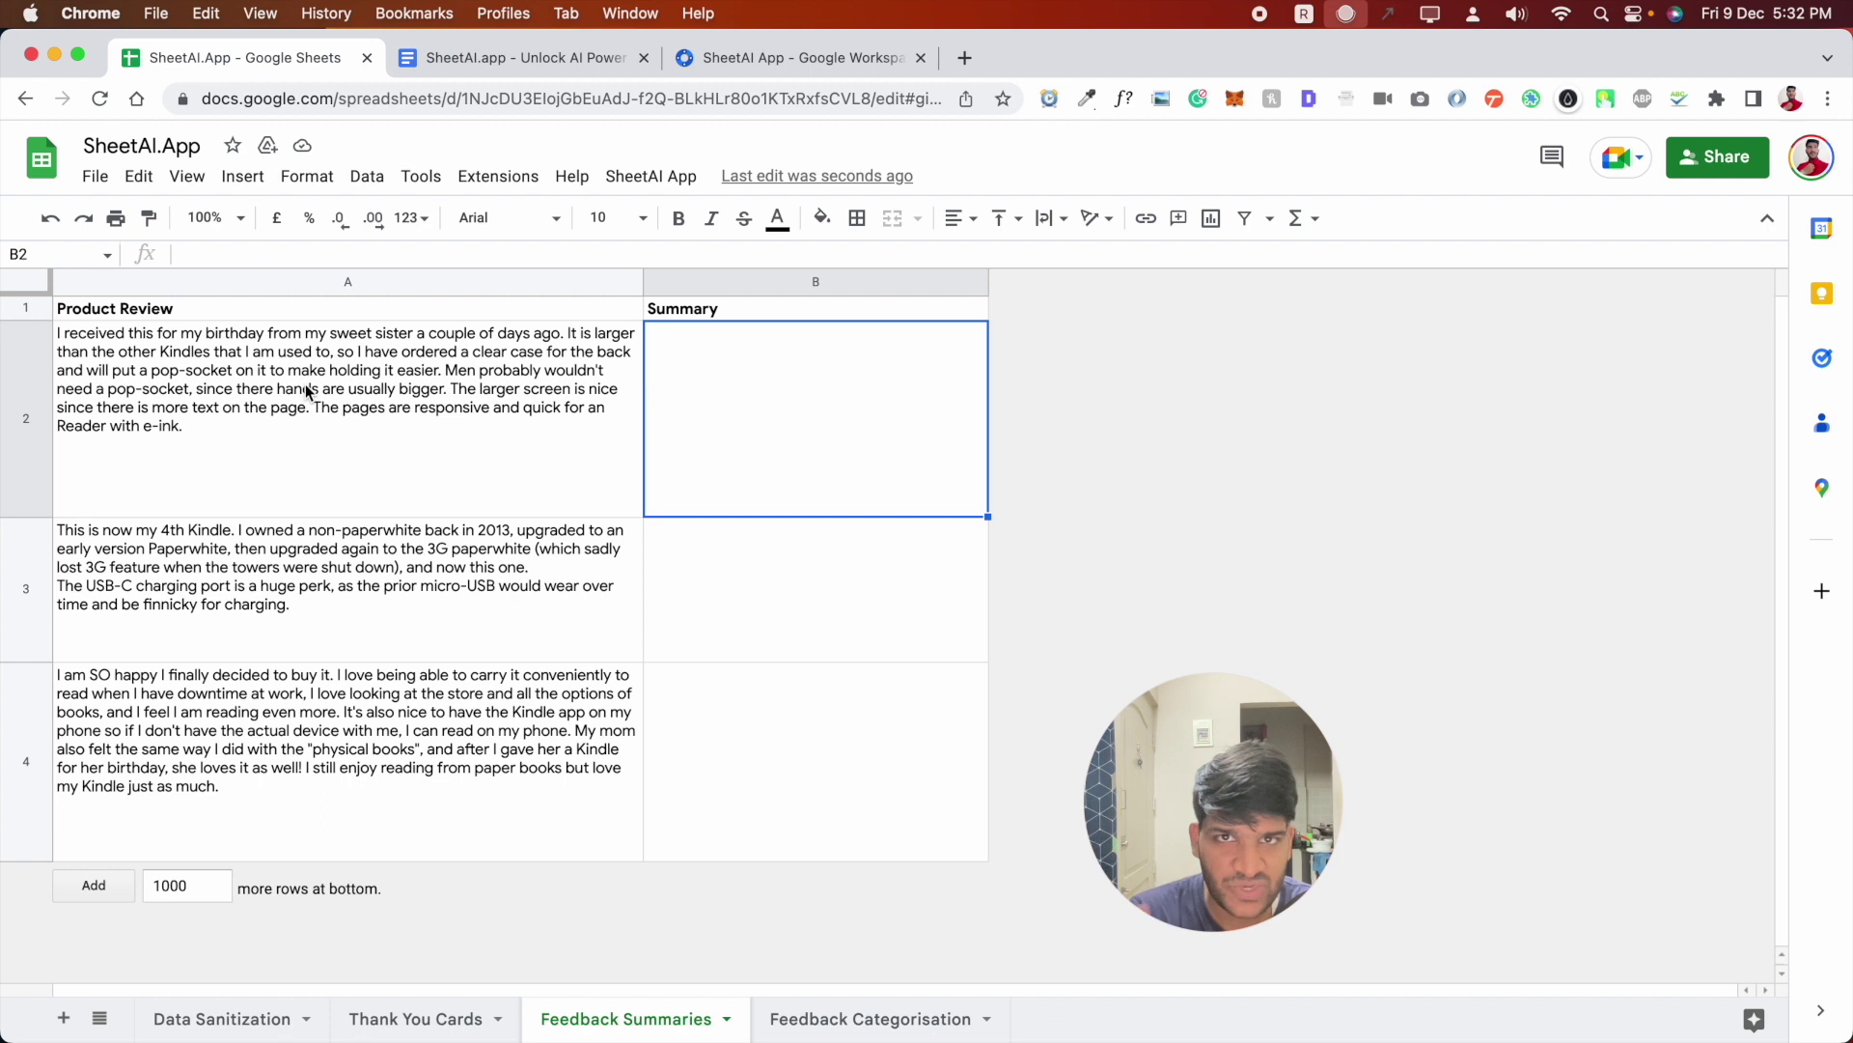
left_click(599, 351)
left_click(652, 353)
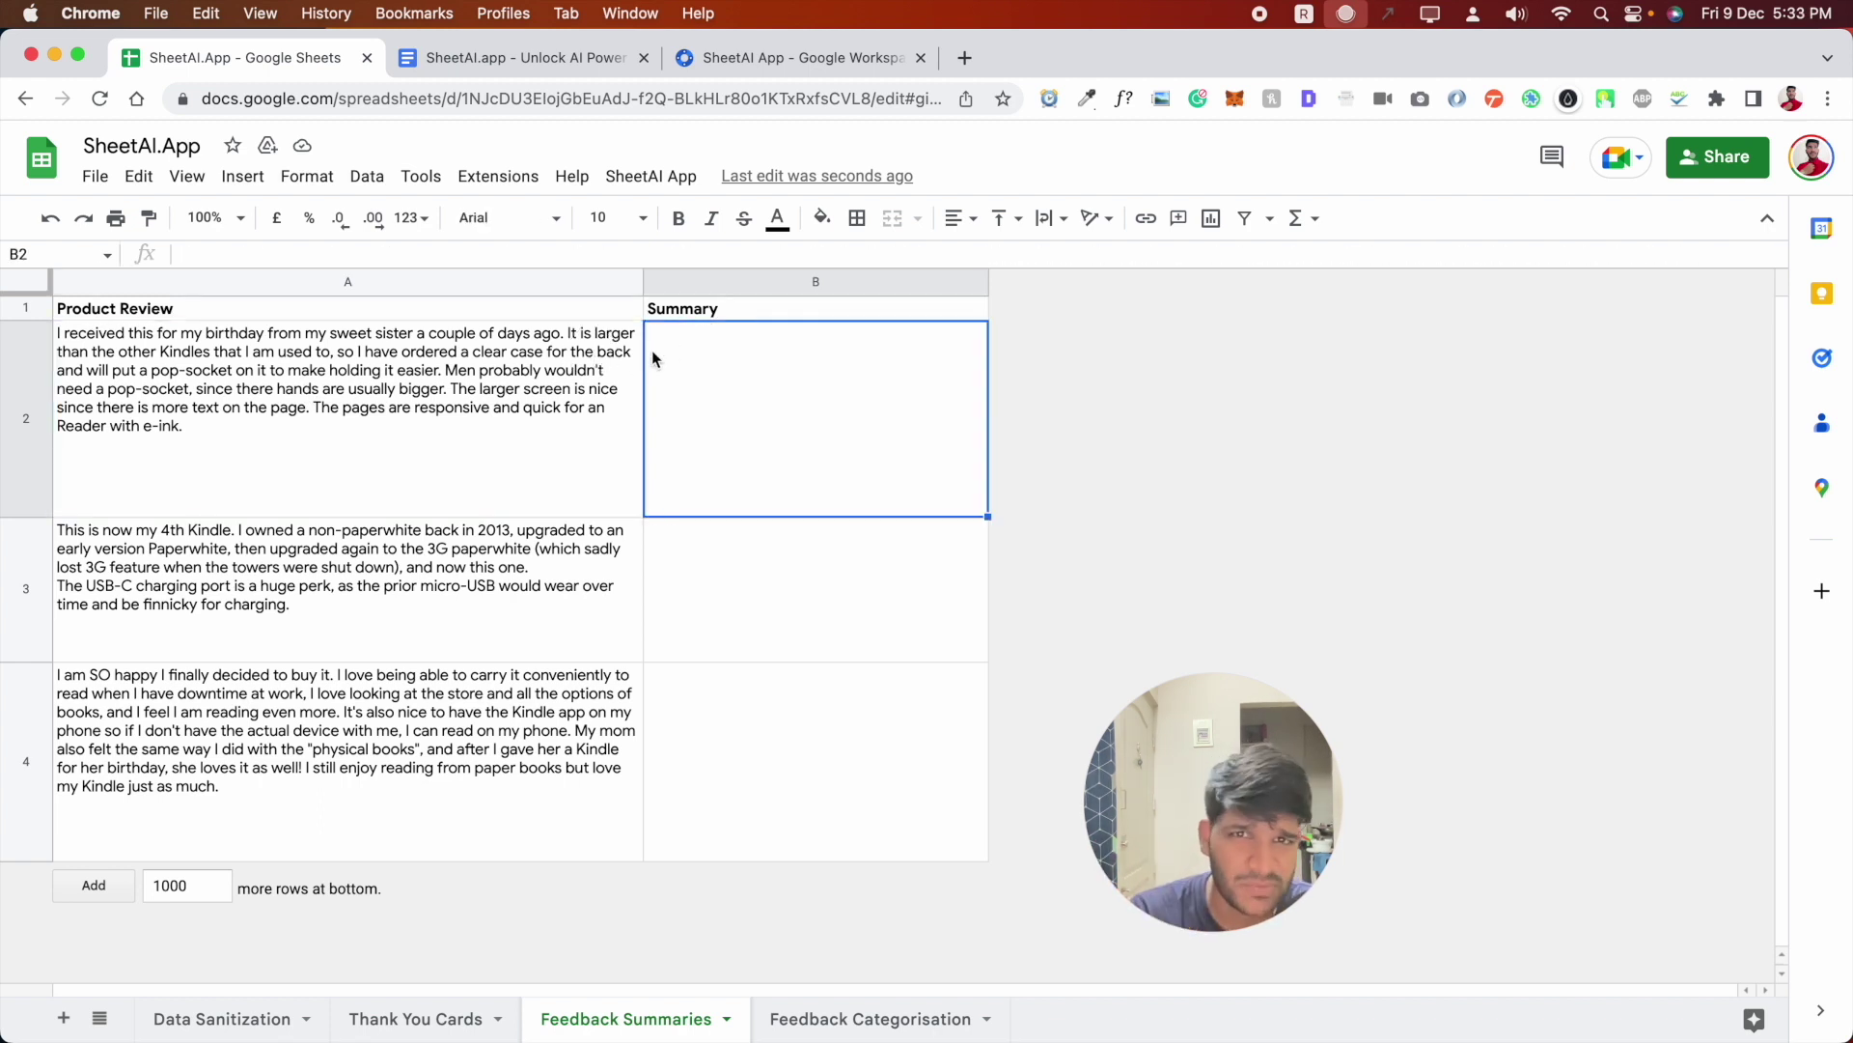
double_click(651, 349)
key("super+v")
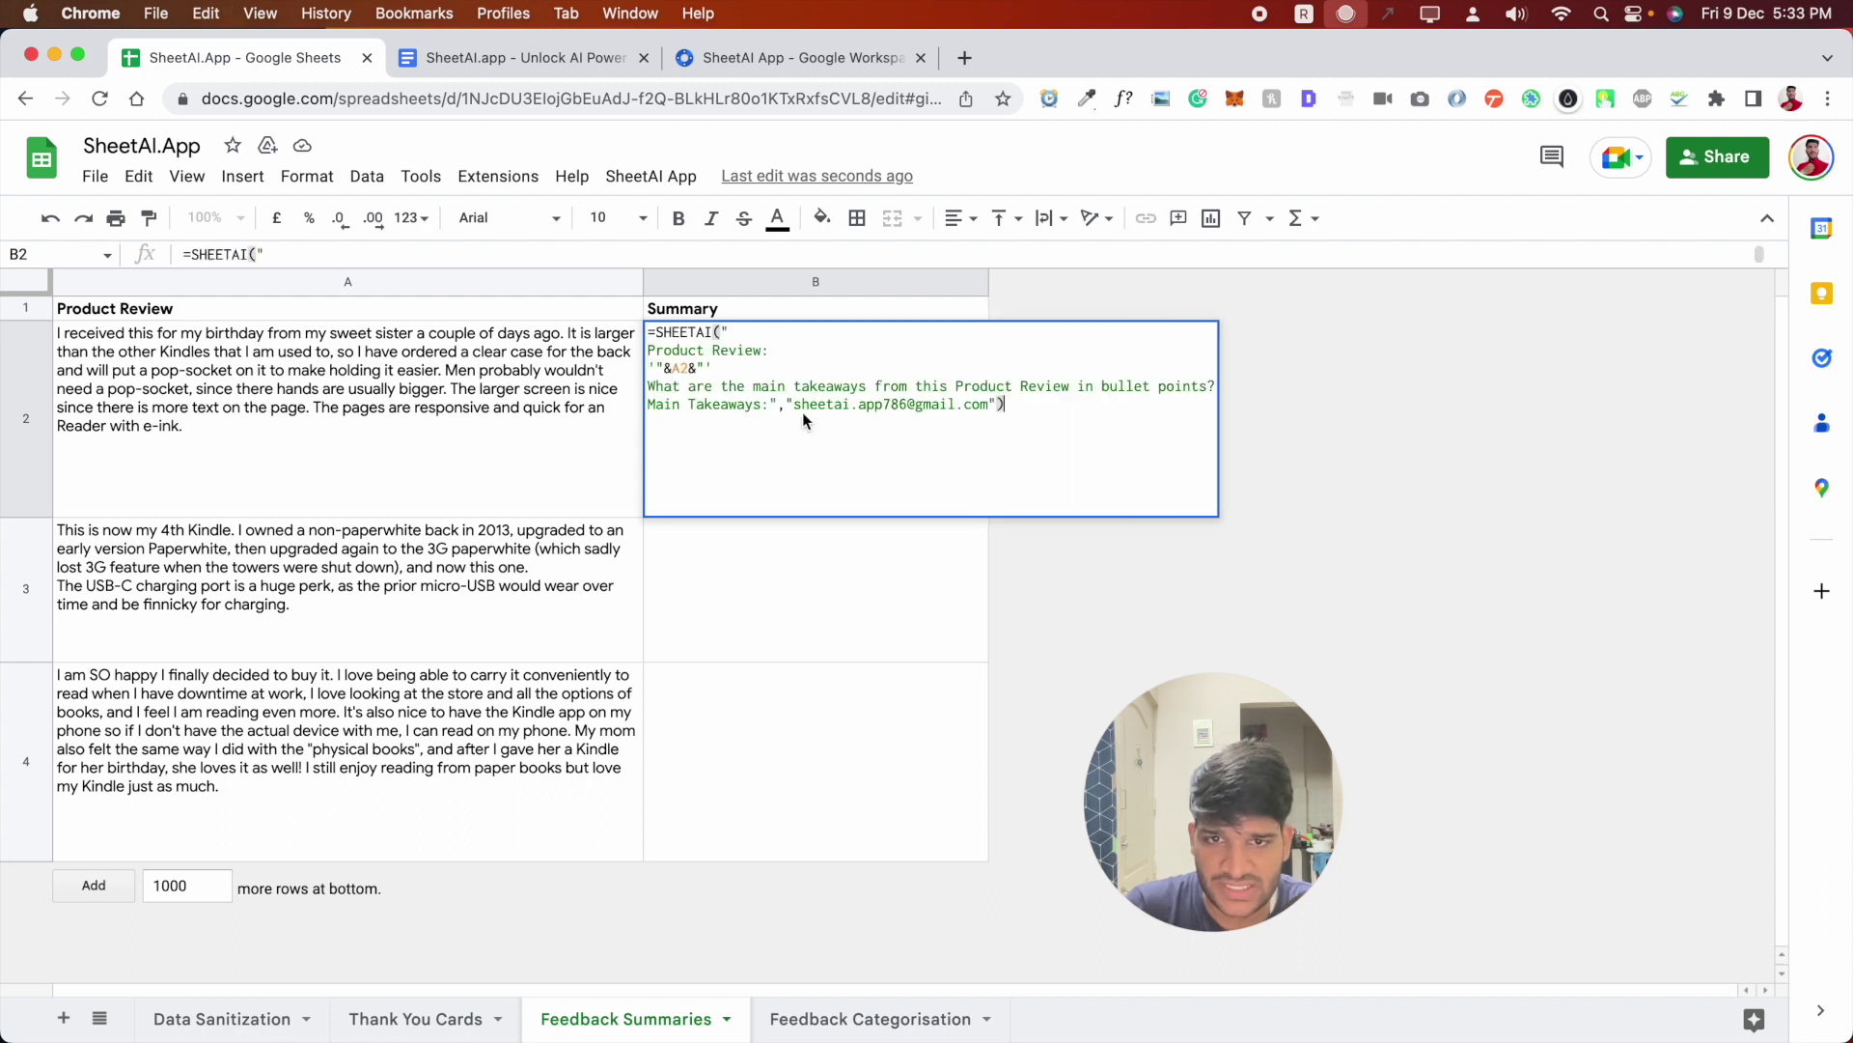
- Review the bullet-point prompt, replace the formula's email with your own, and commit it
left_click_drag(650, 349, 794, 351)
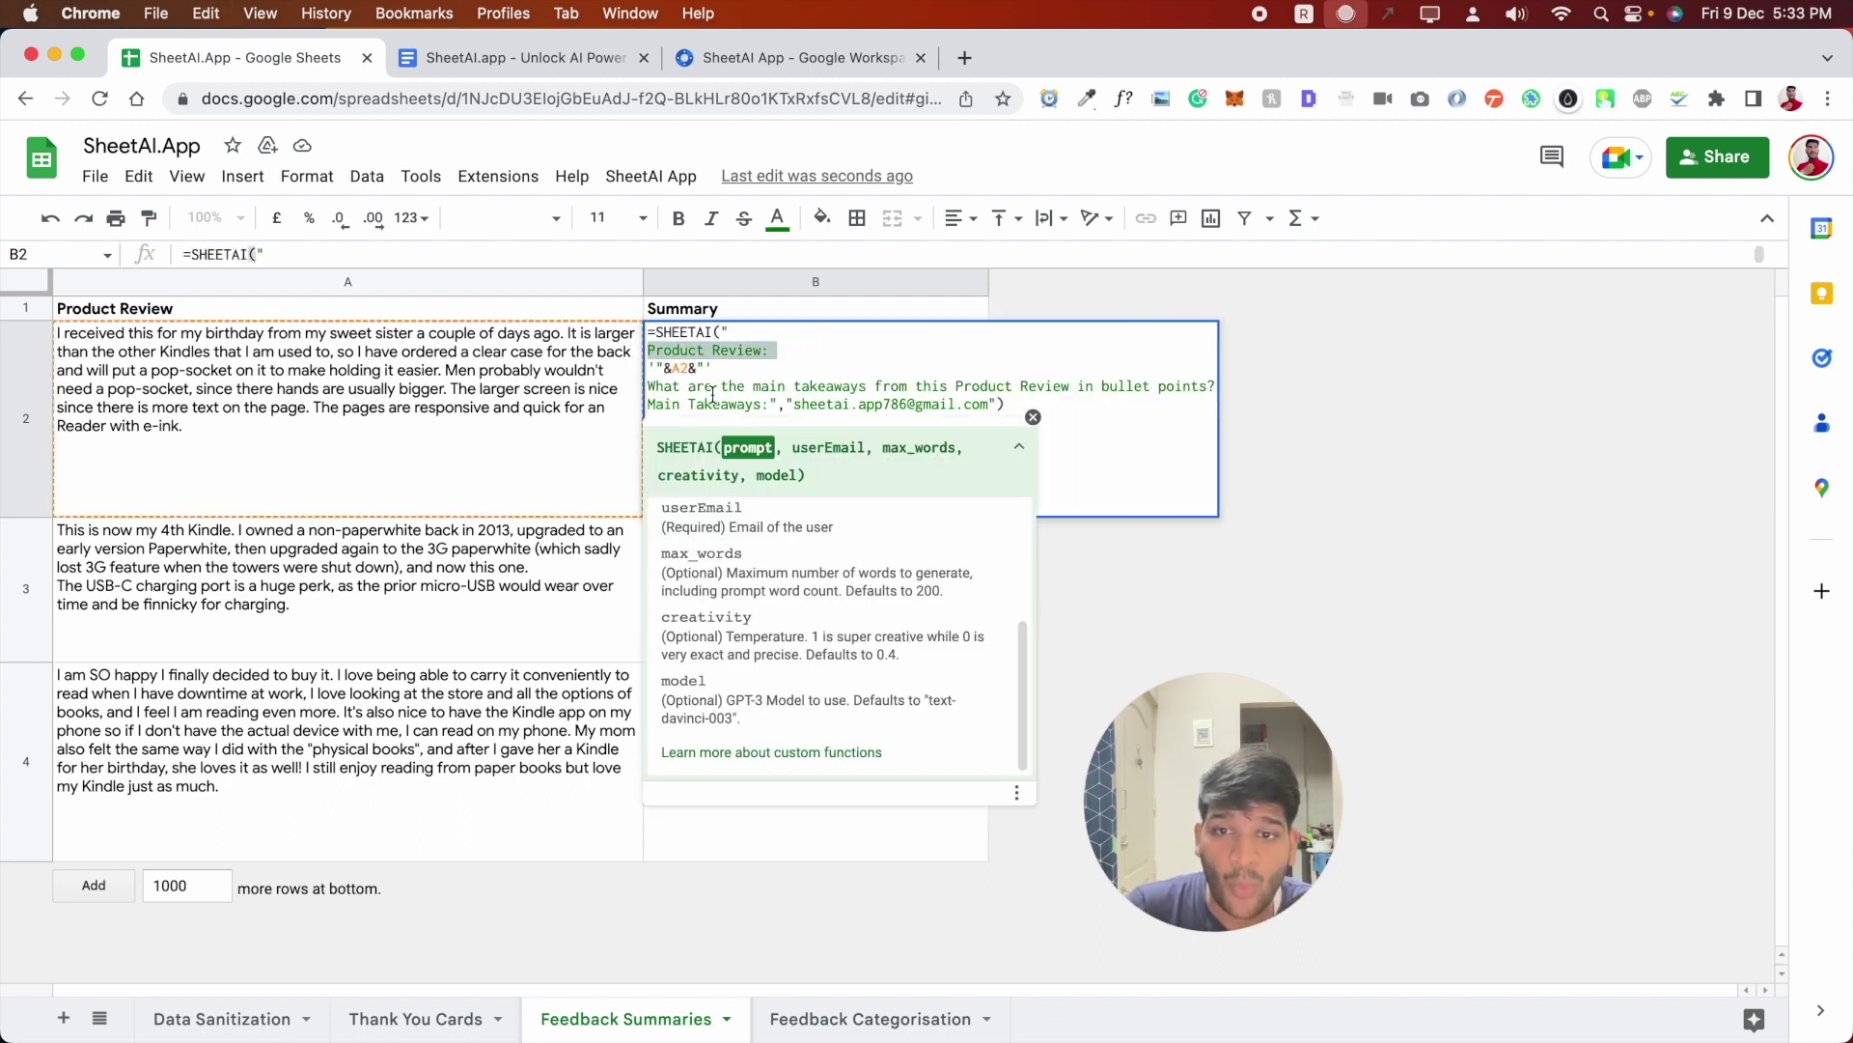
left_click(851, 390)
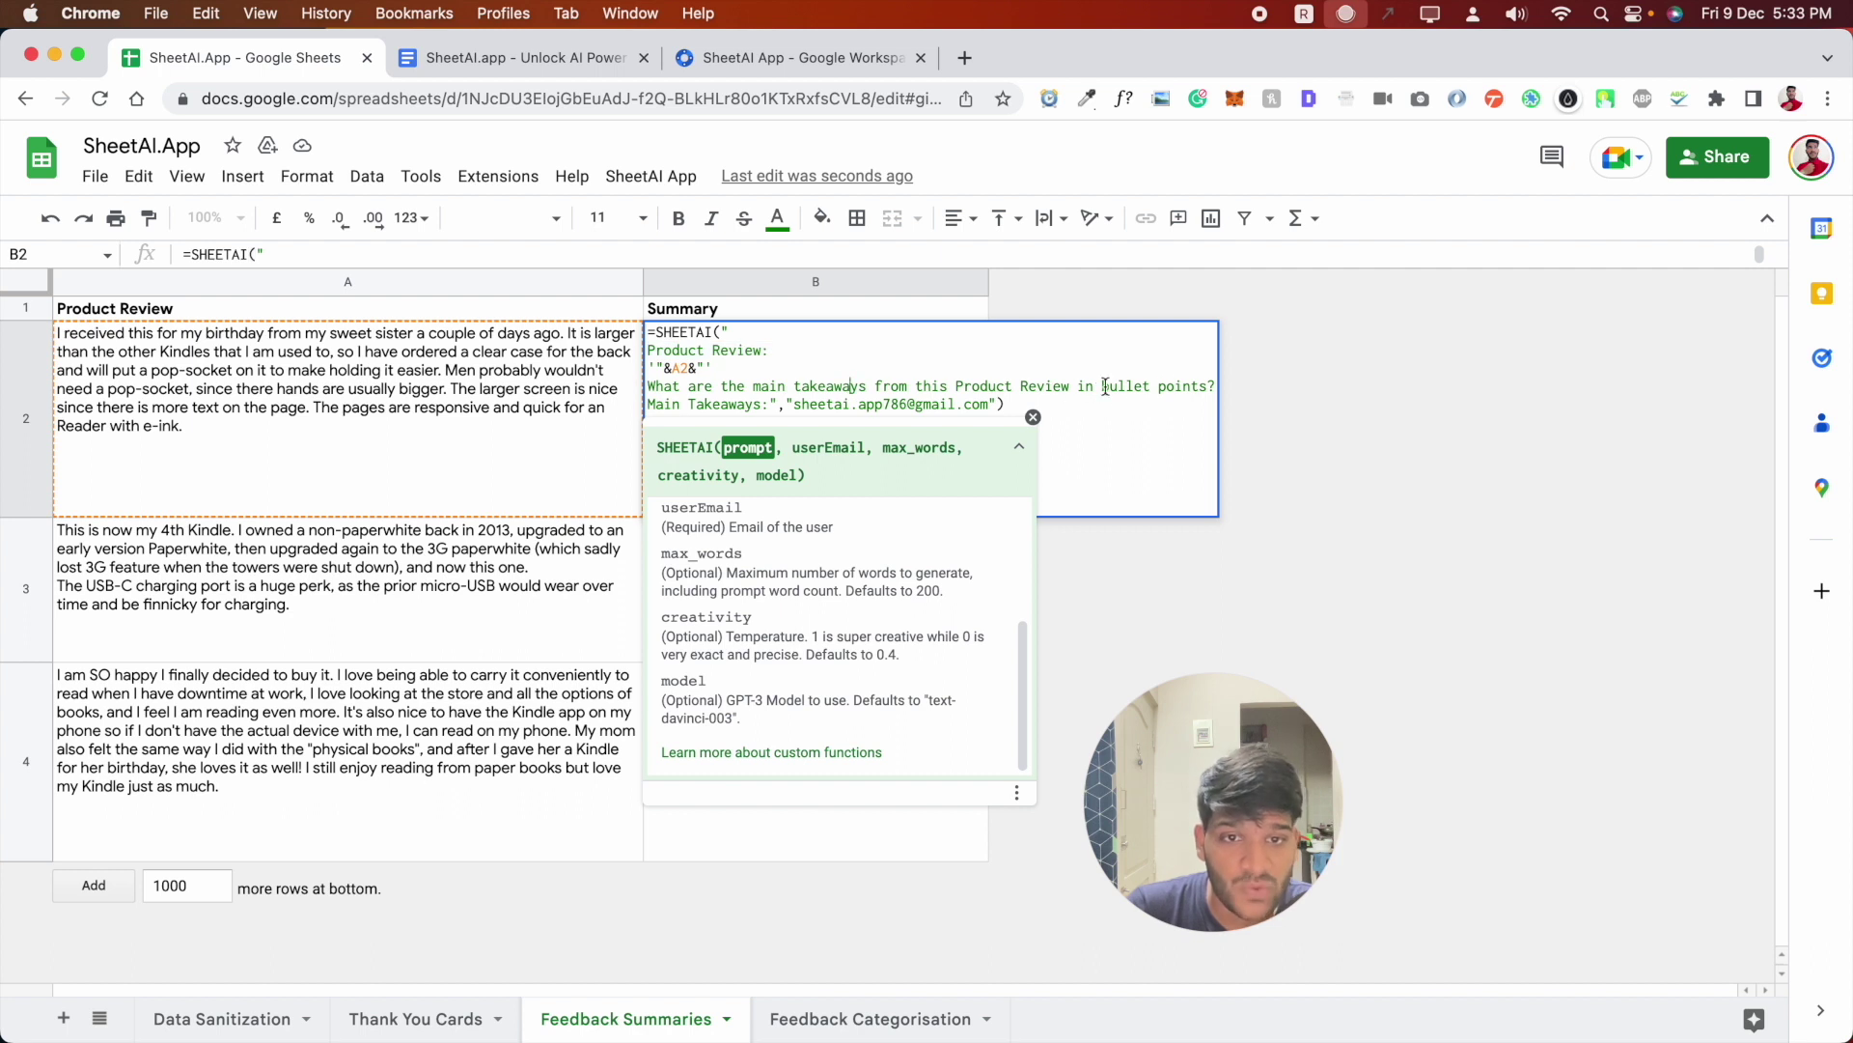
left_click_drag(1037, 387, 1136, 387)
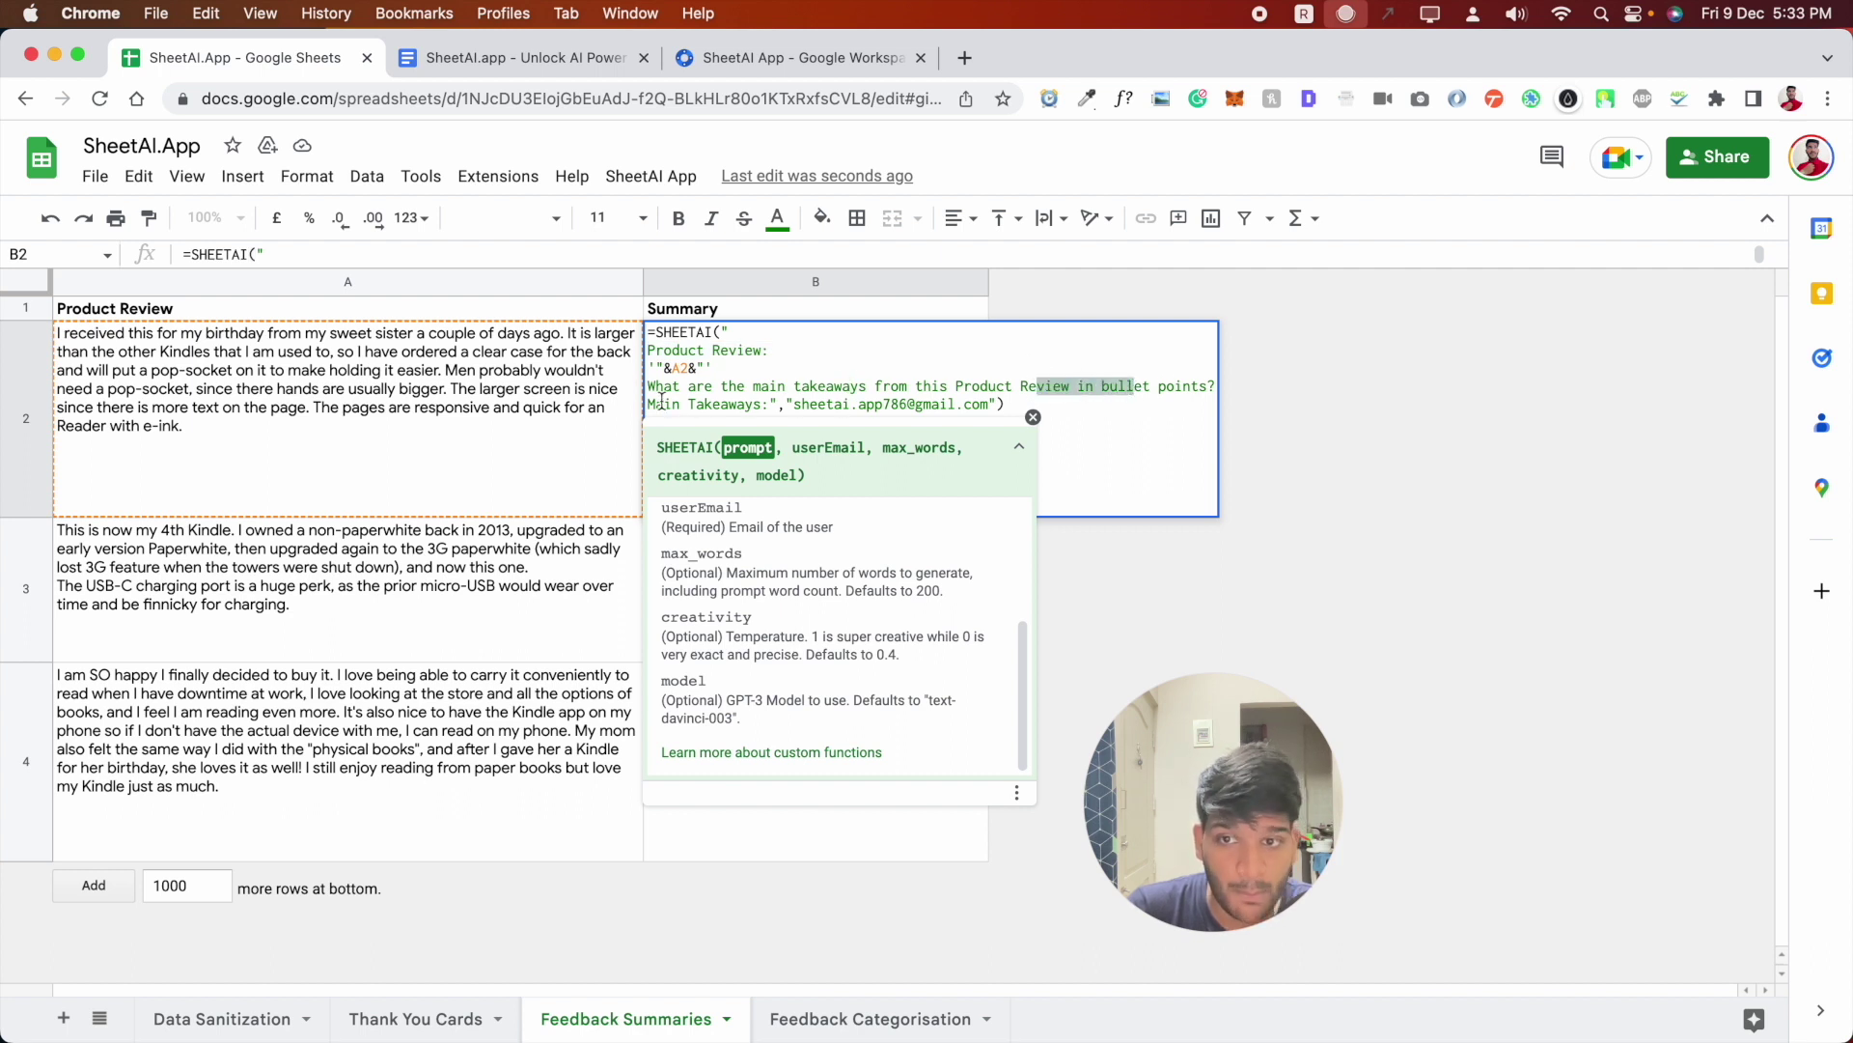
left_click_drag(746, 403, 769, 402)
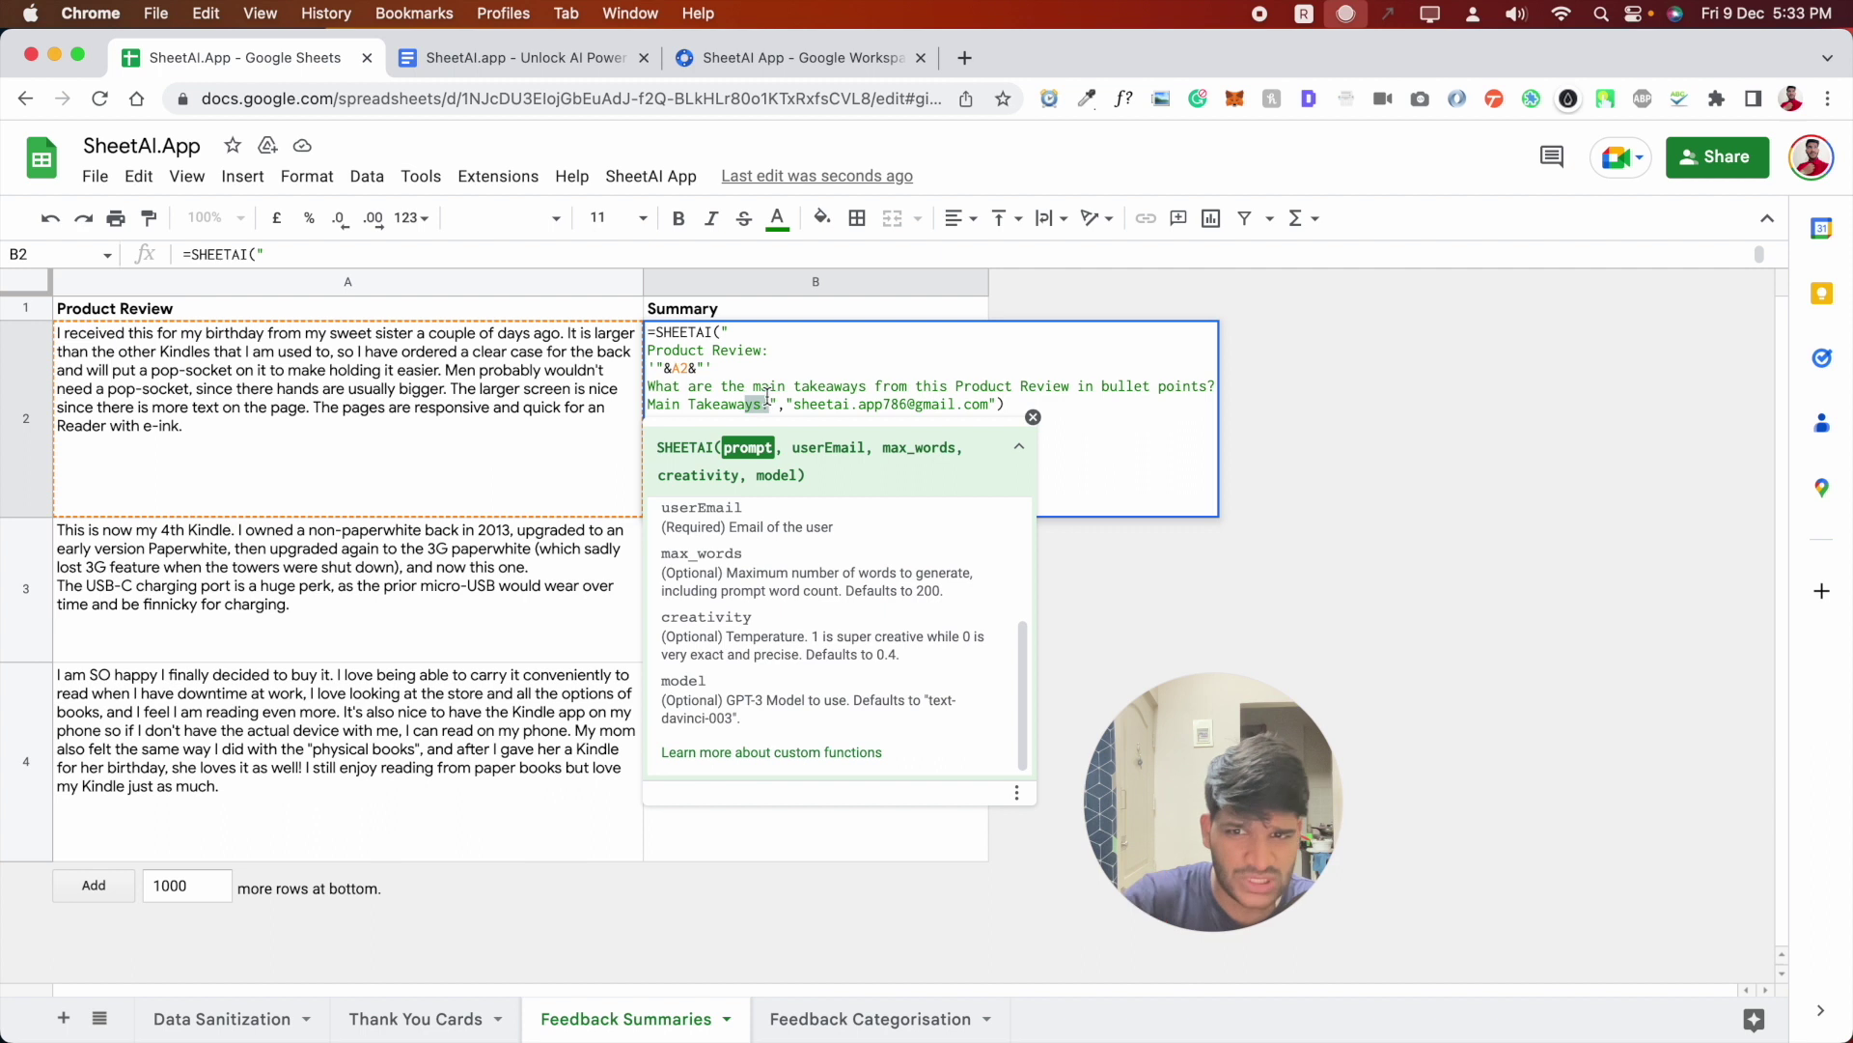
left_click(768, 402)
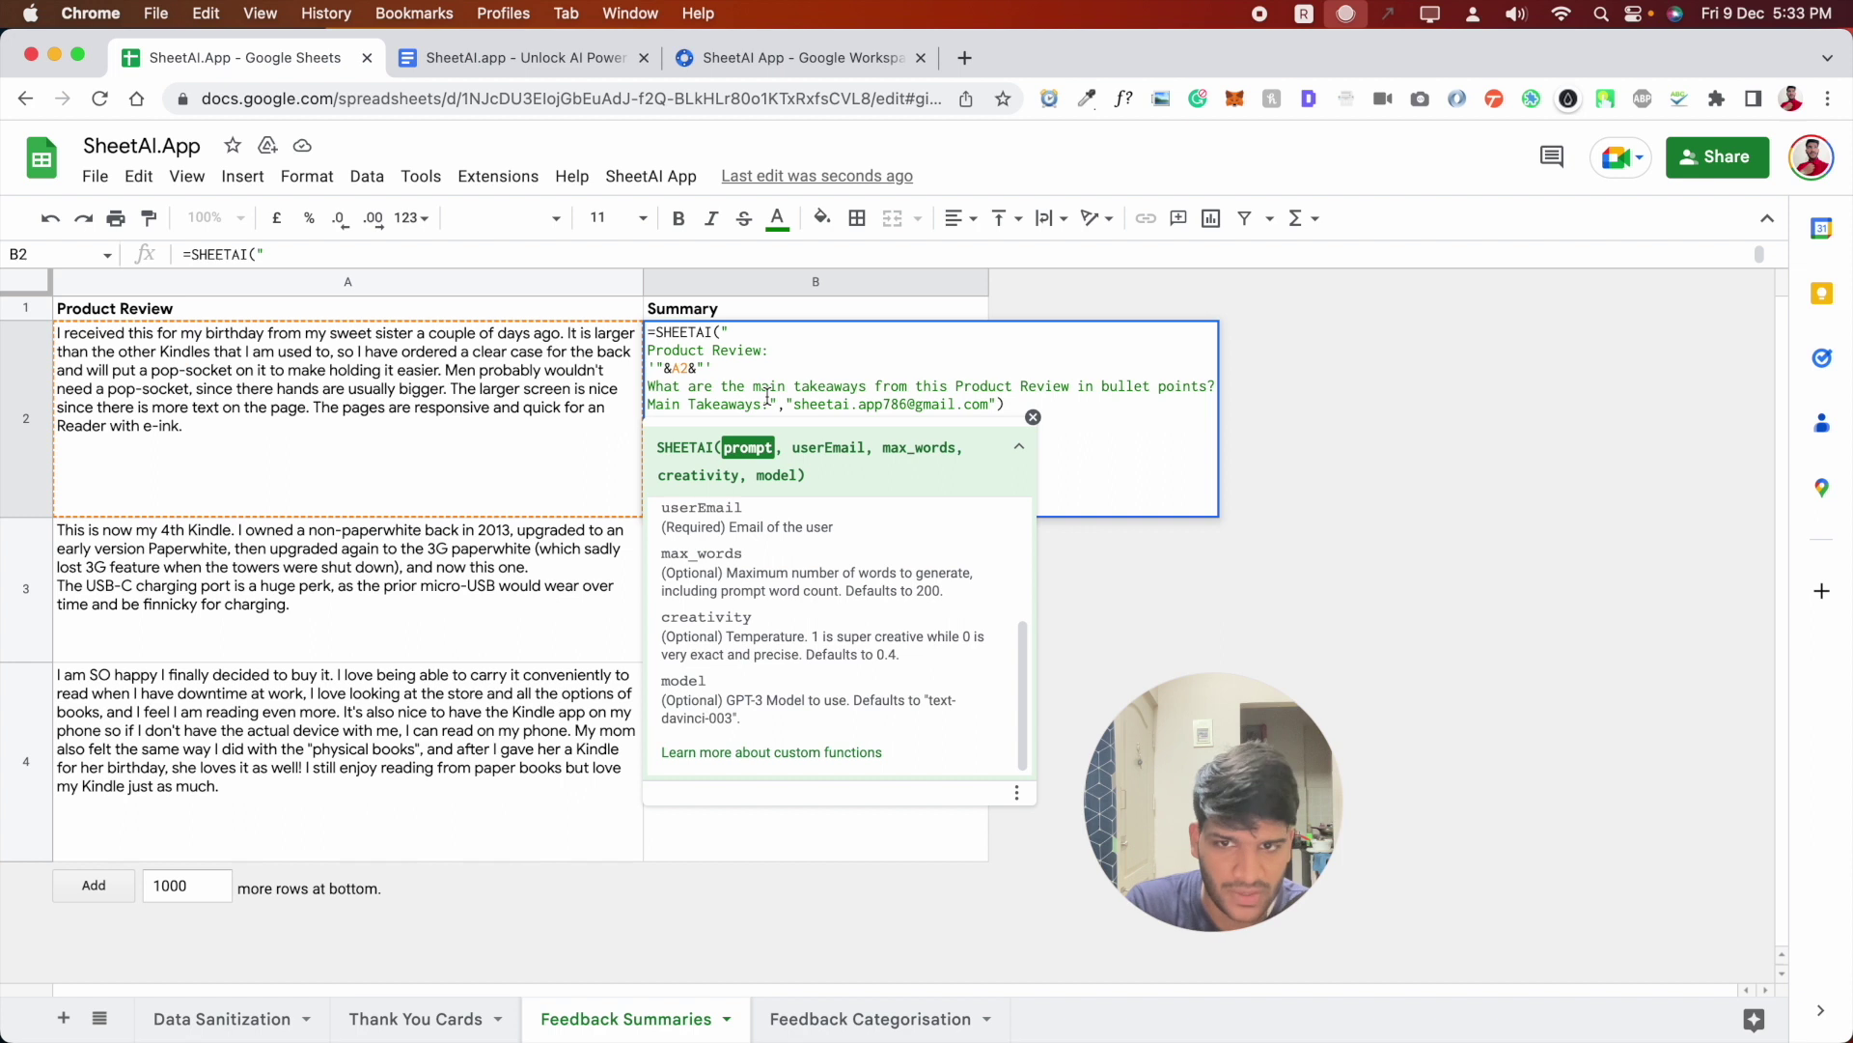
left_click(1033, 415)
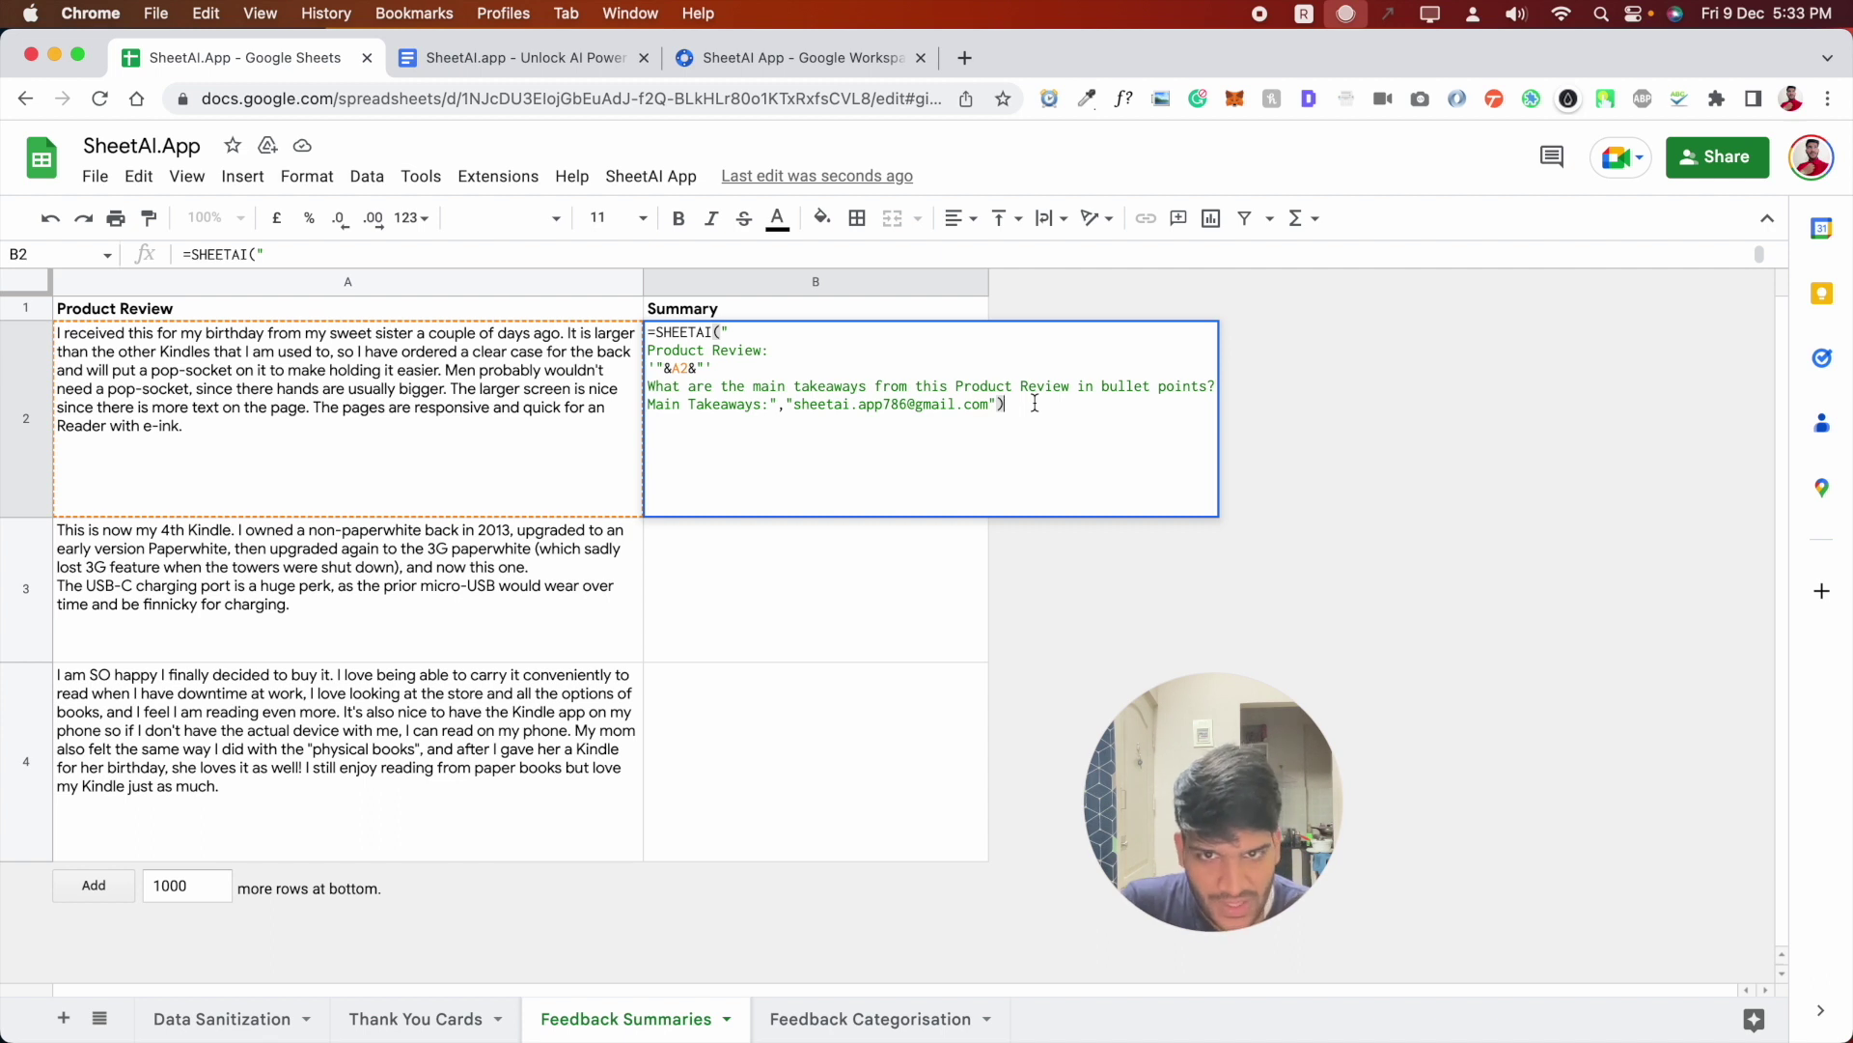
left_click_drag(793, 404, 912, 404)
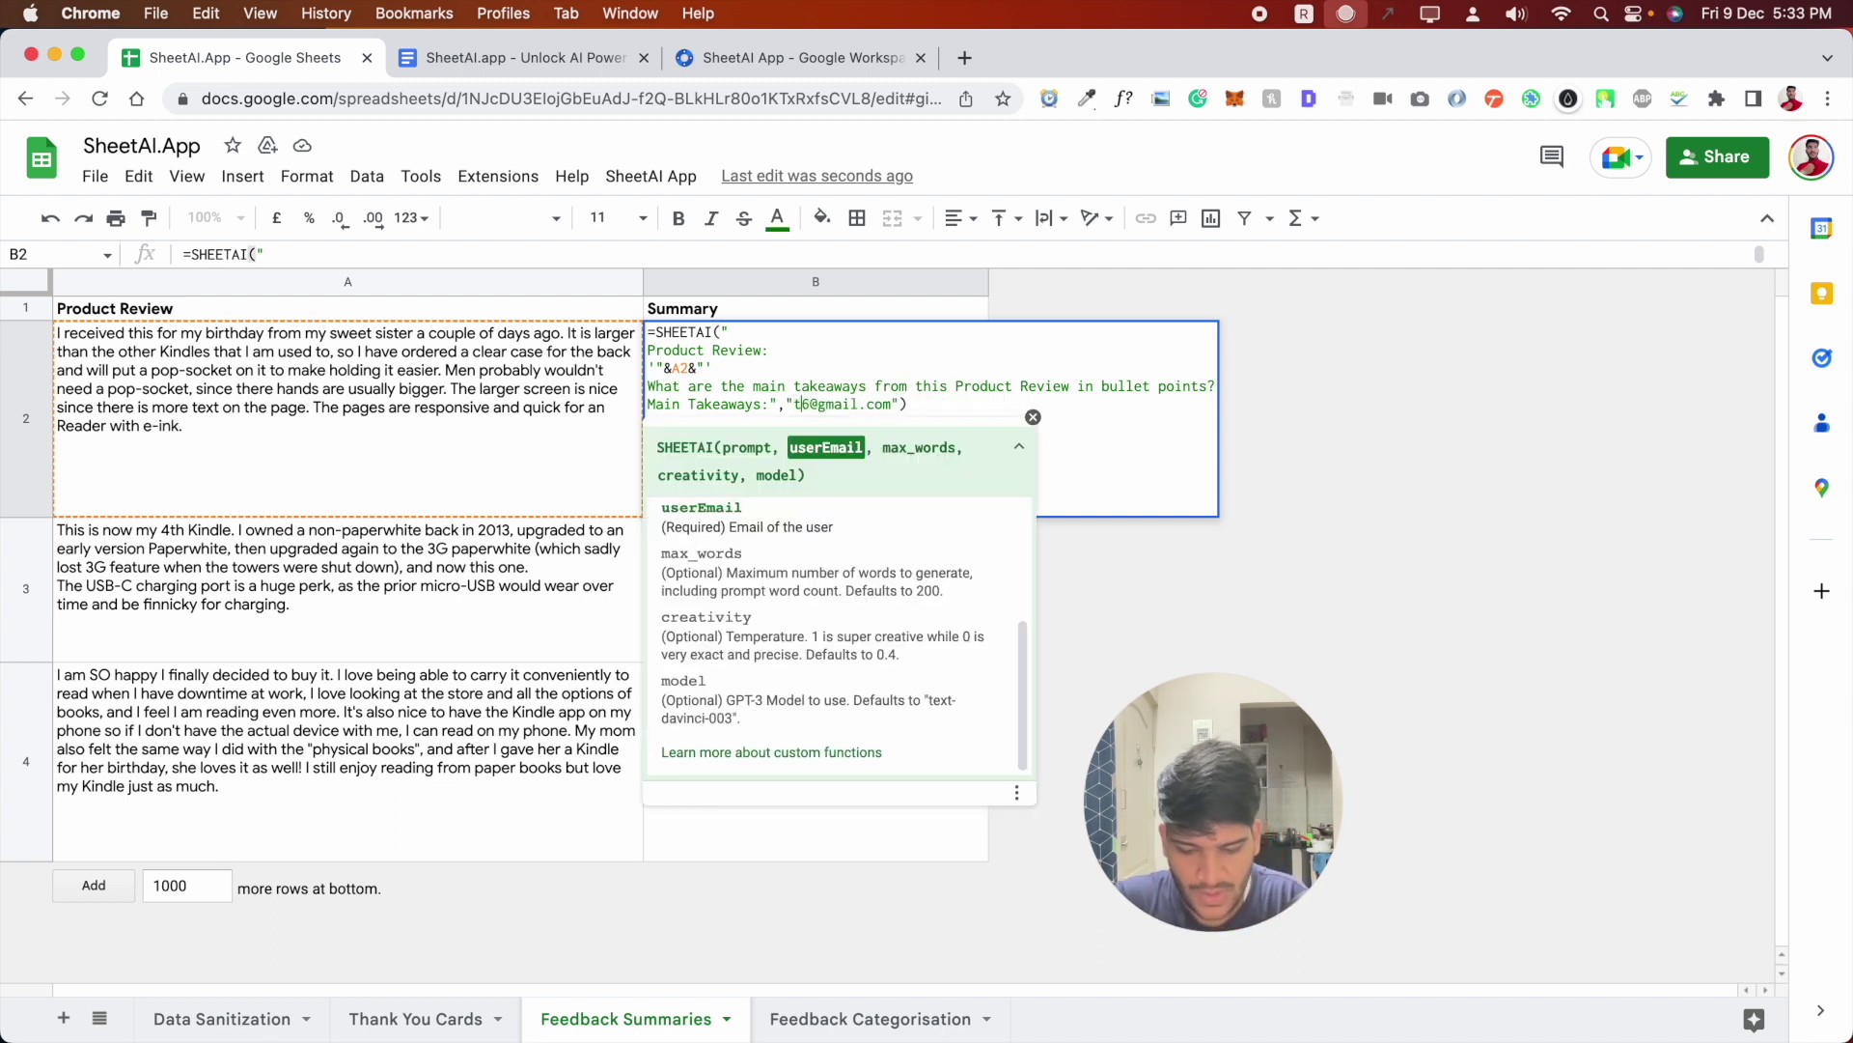
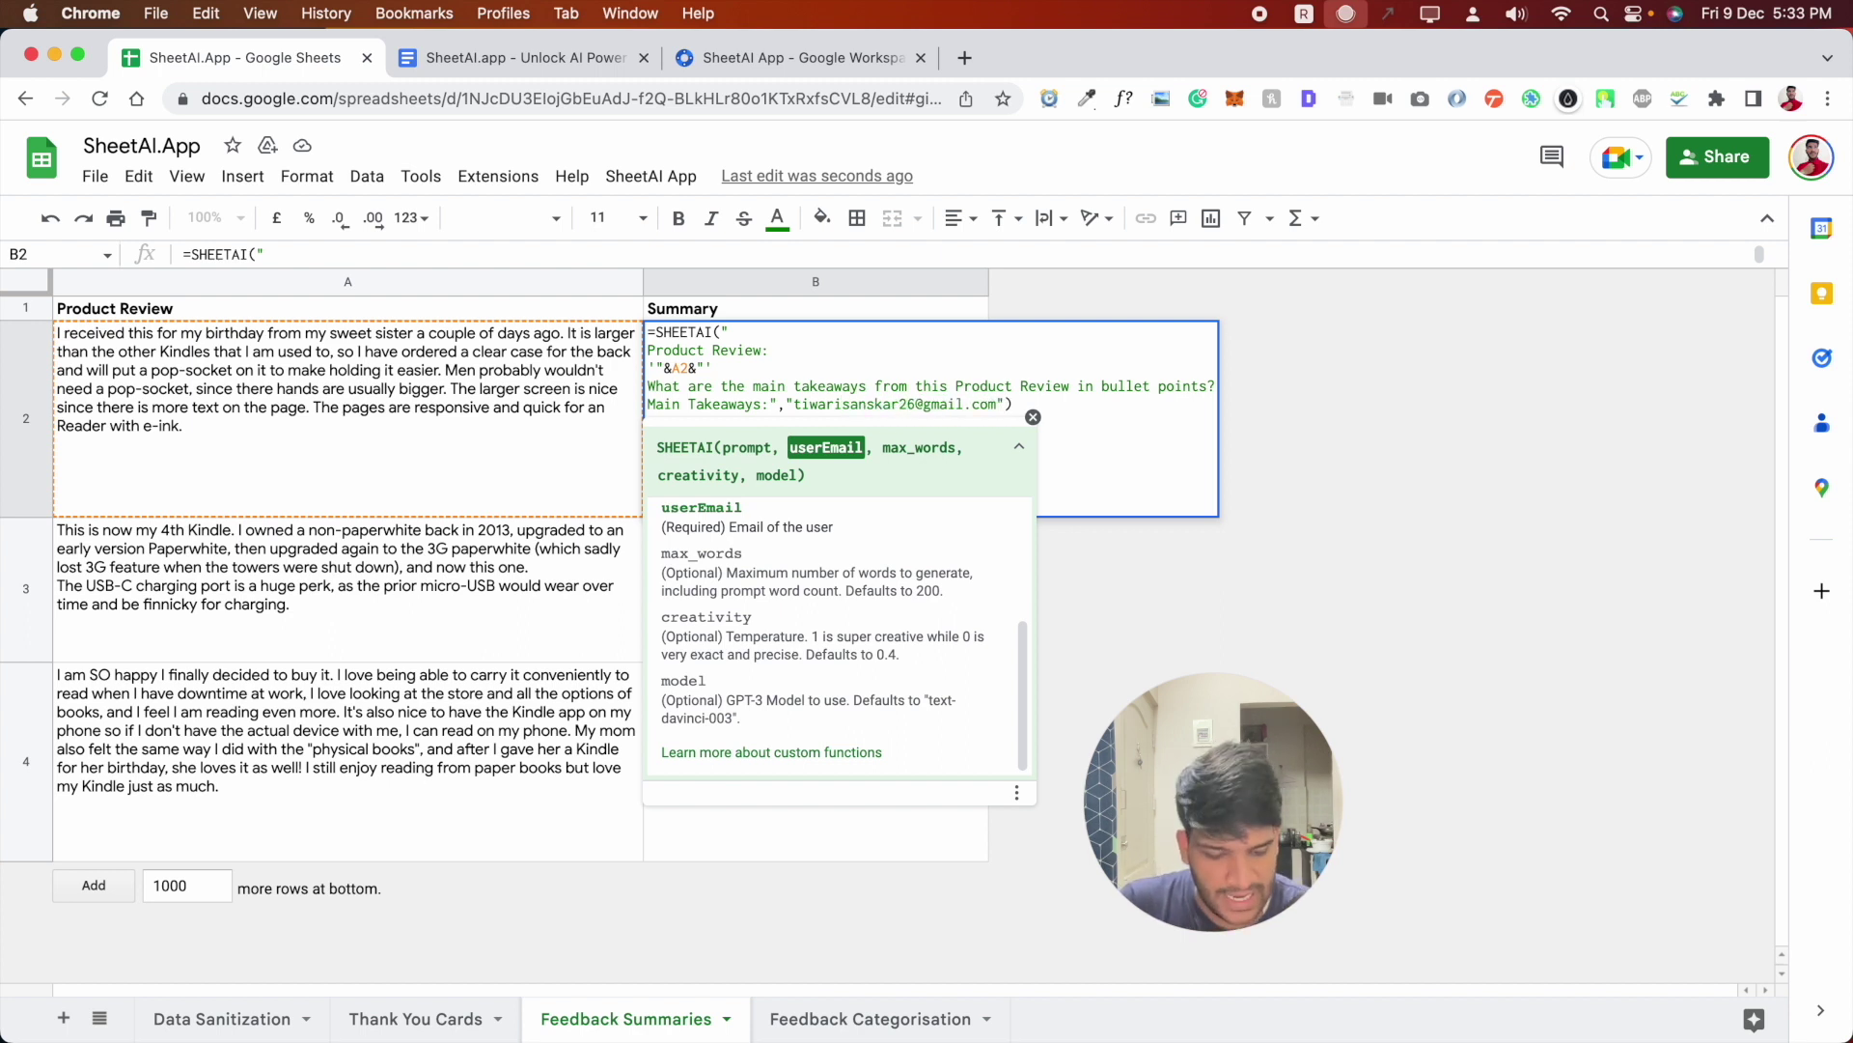
key("Return")
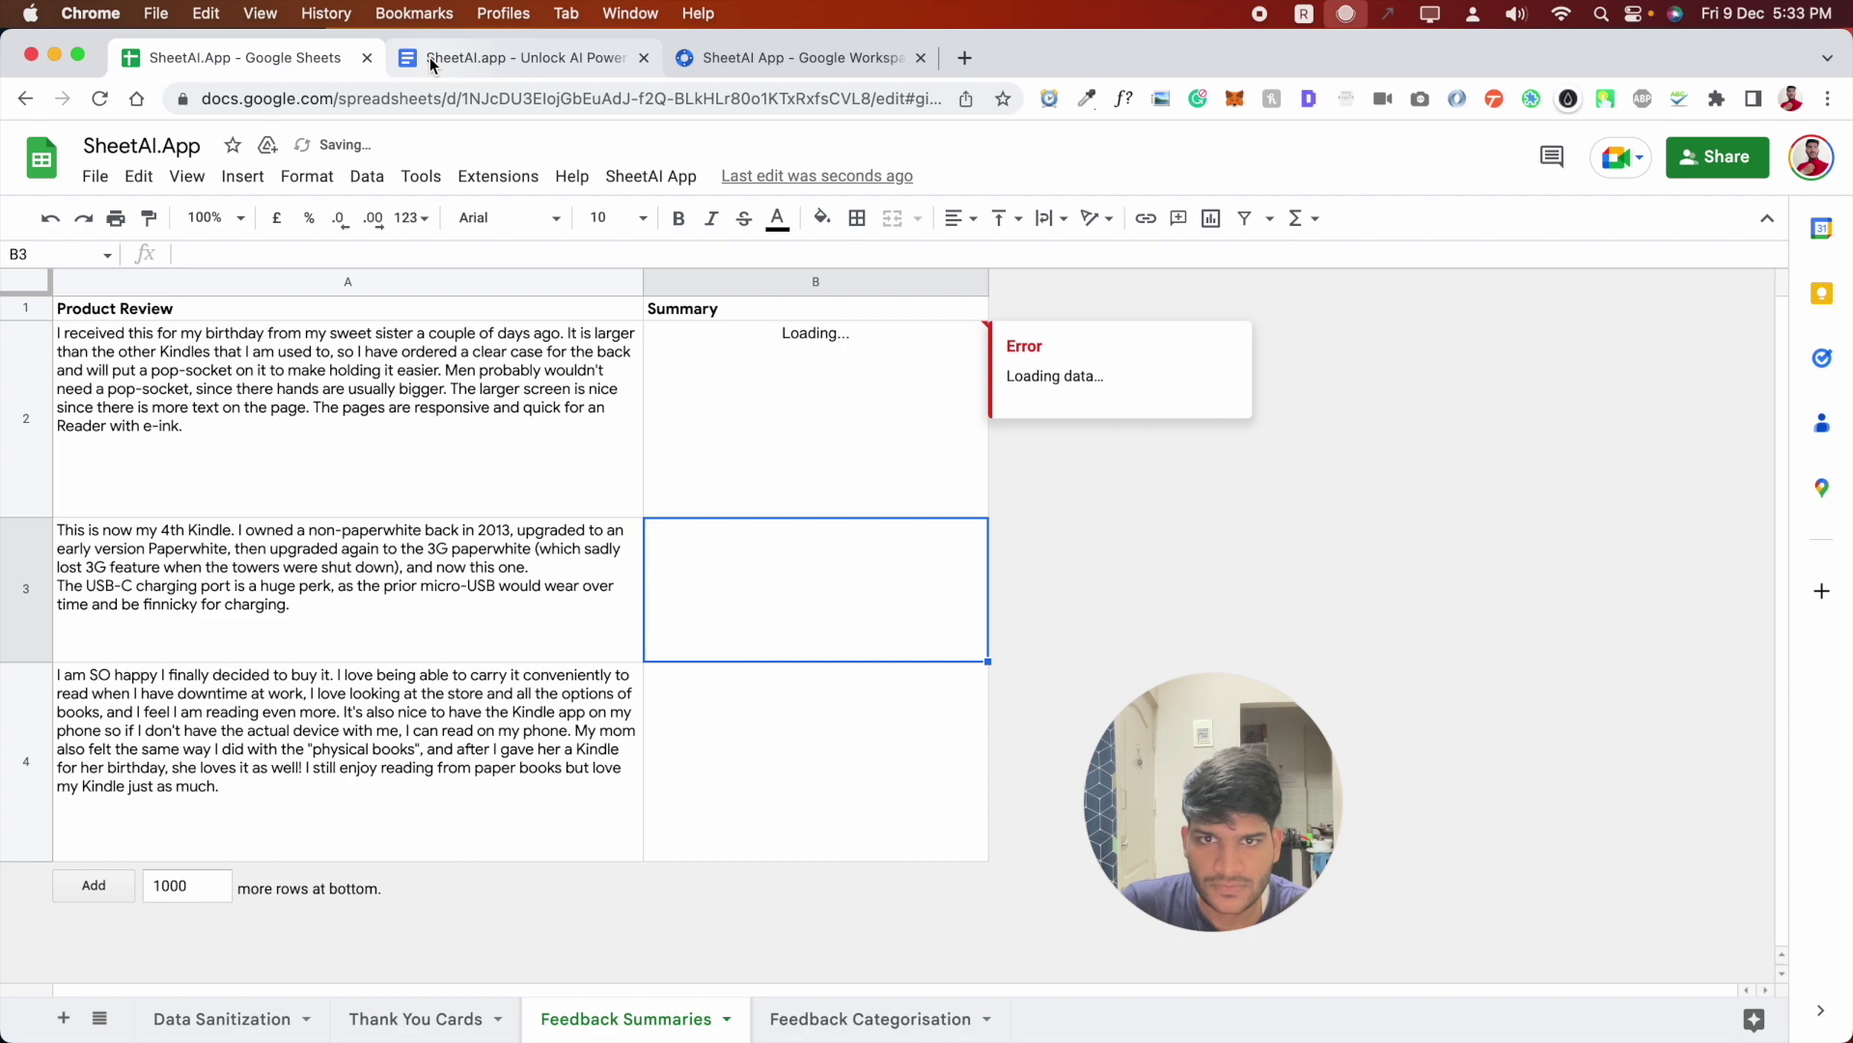
- In the formula doc, copy the thank-you formula's email over the Product Review formula's email
left_click(432, 60)
left_click(703, 688)
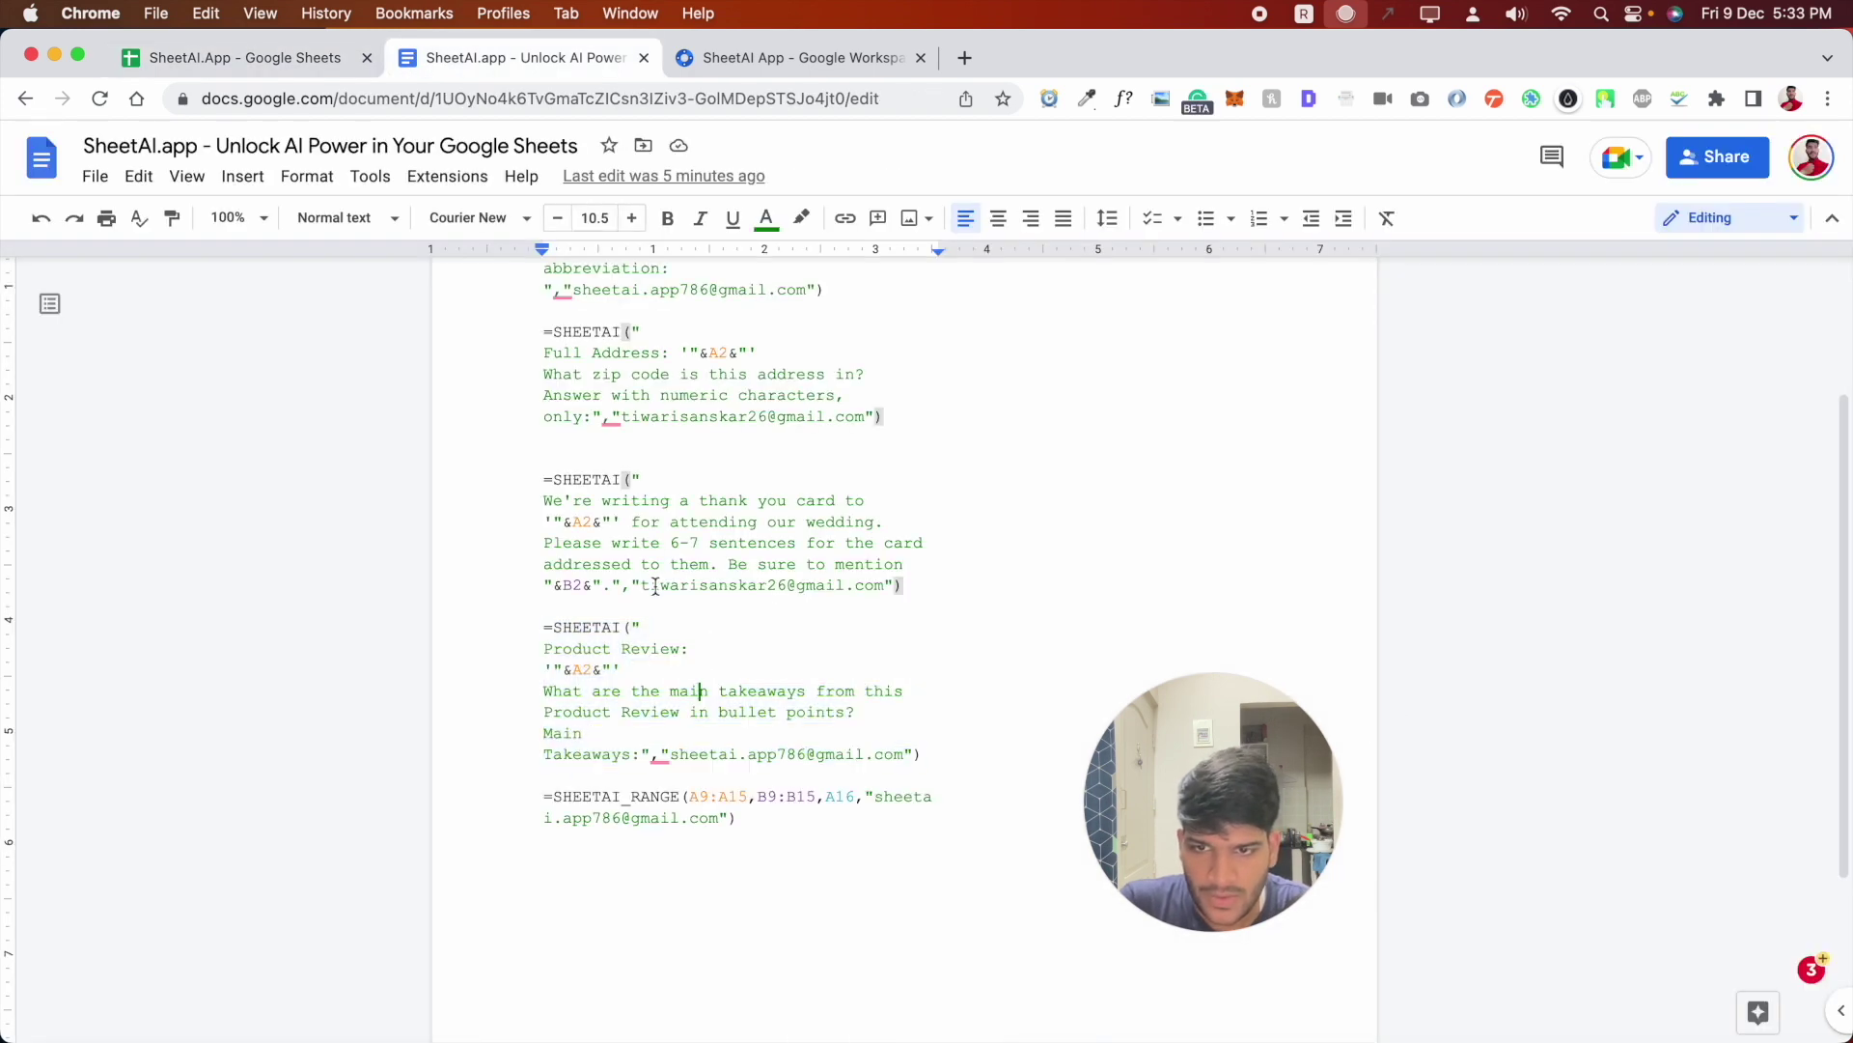
left_click_drag(641, 585, 881, 585)
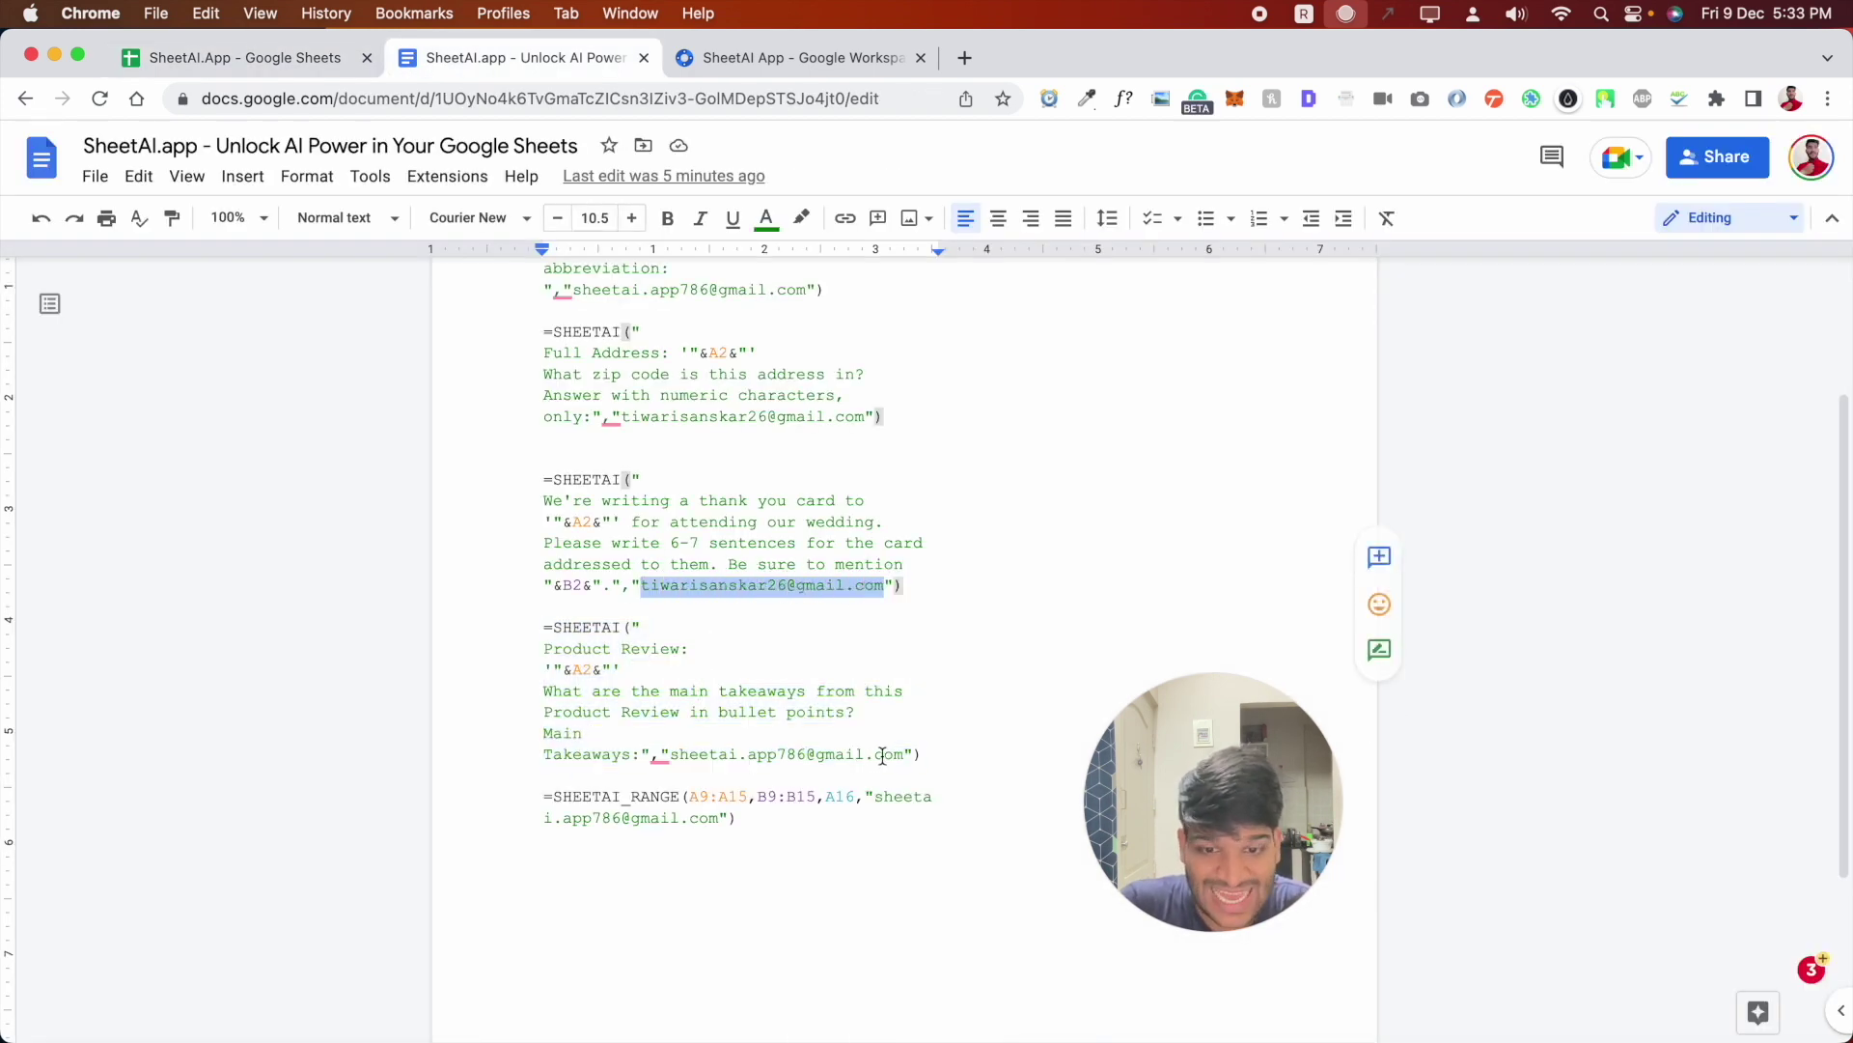
key("super+c")
left_click_drag(905, 754, 671, 754)
key("super+v")
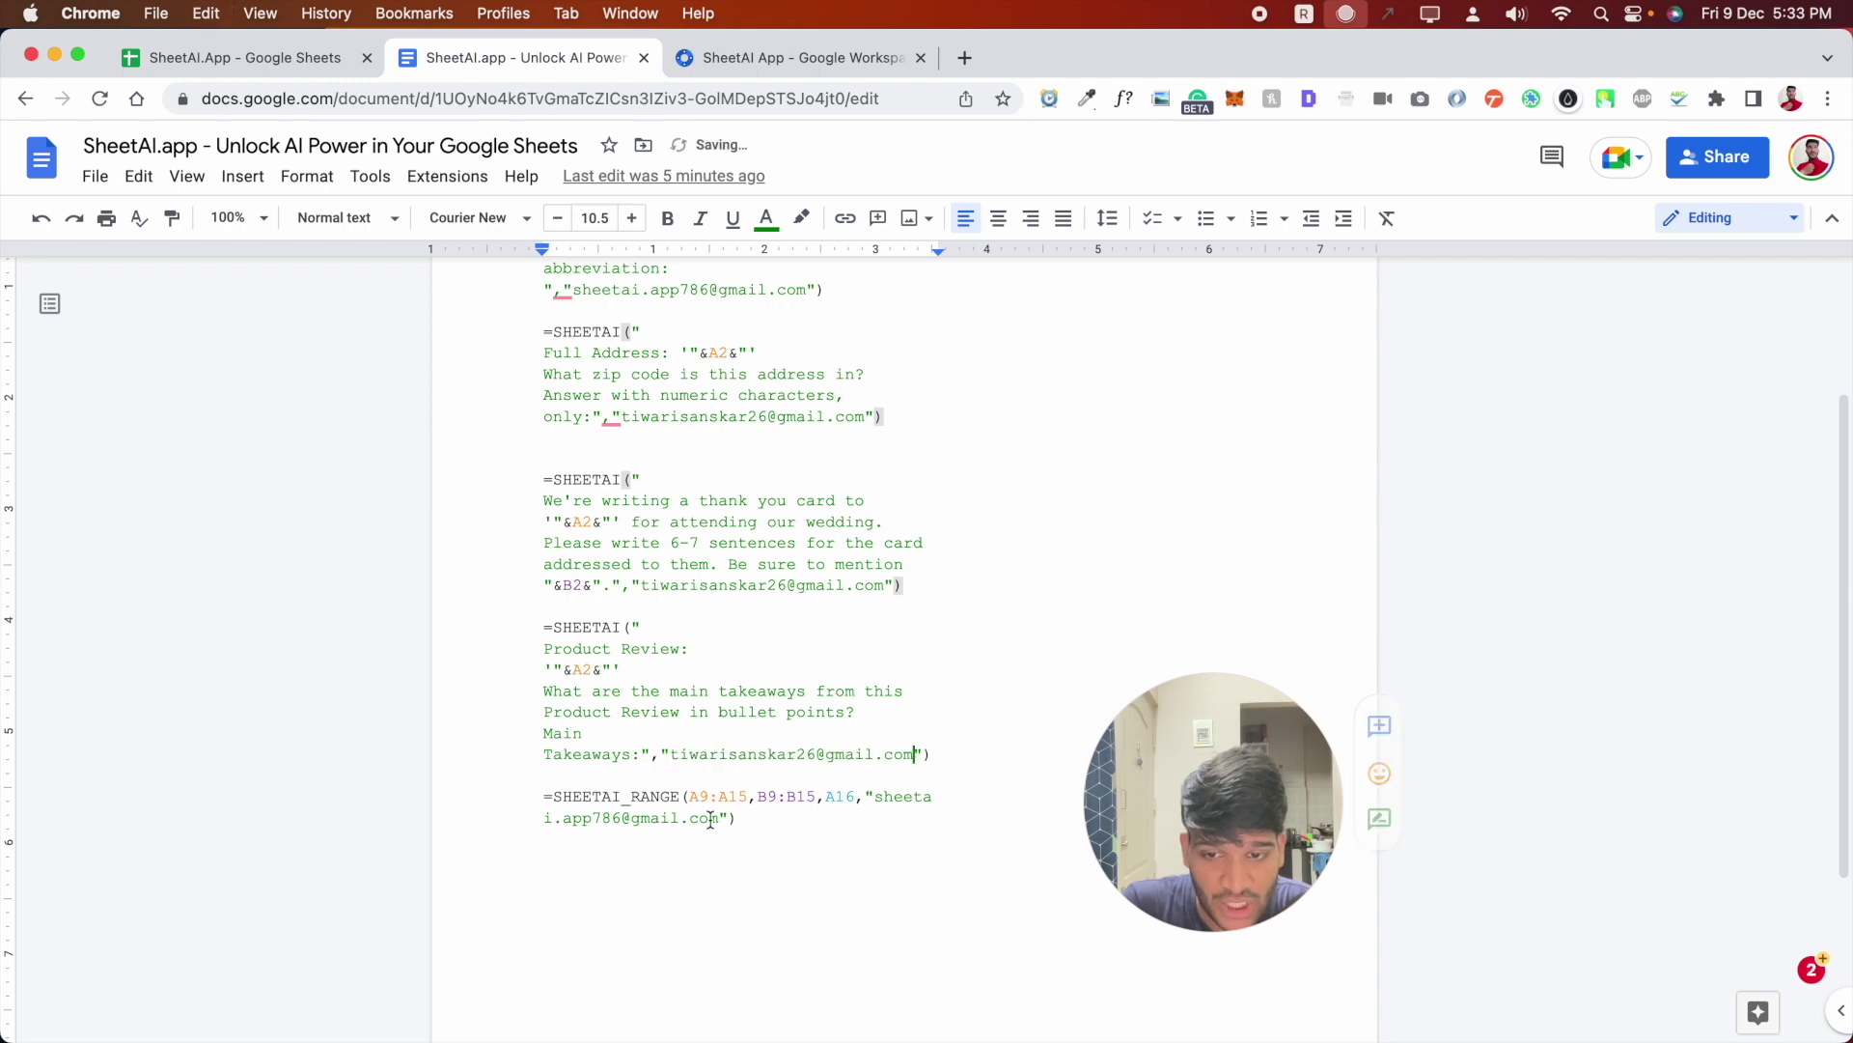
left_click_drag(716, 818, 892, 797)
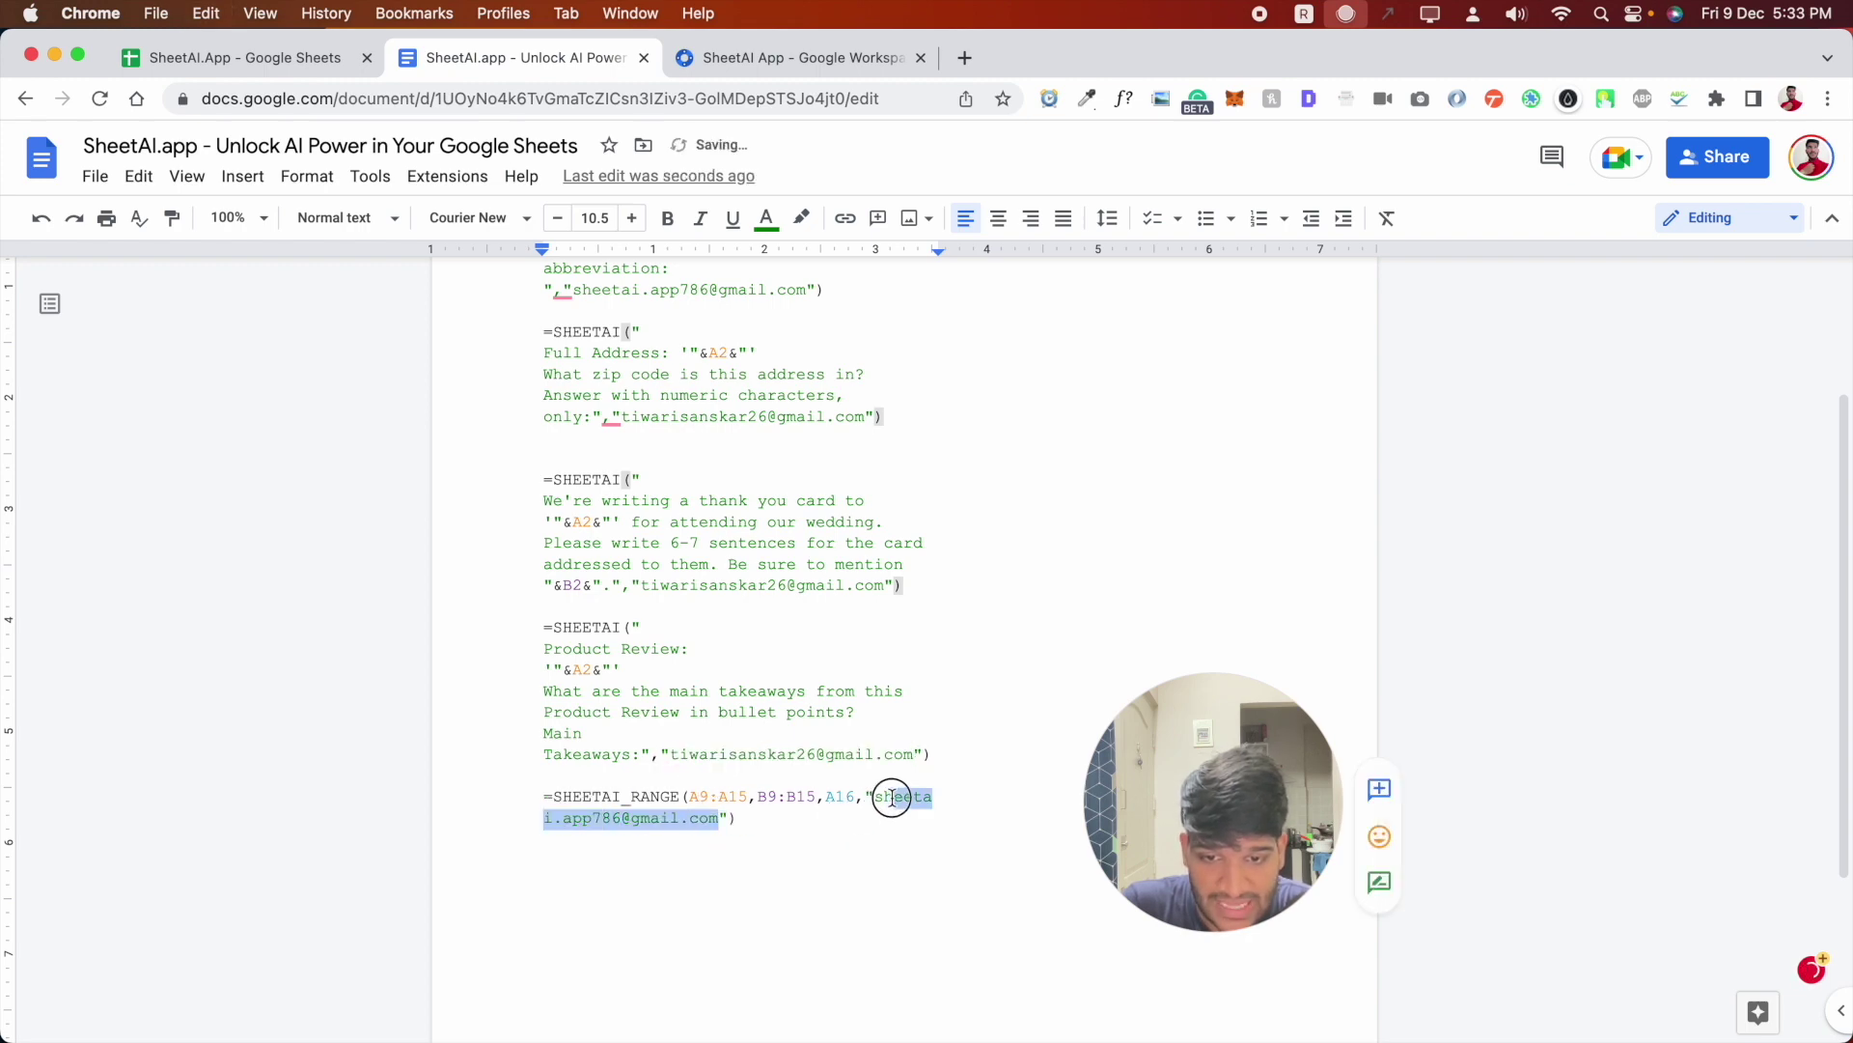
left_click(328, 60)
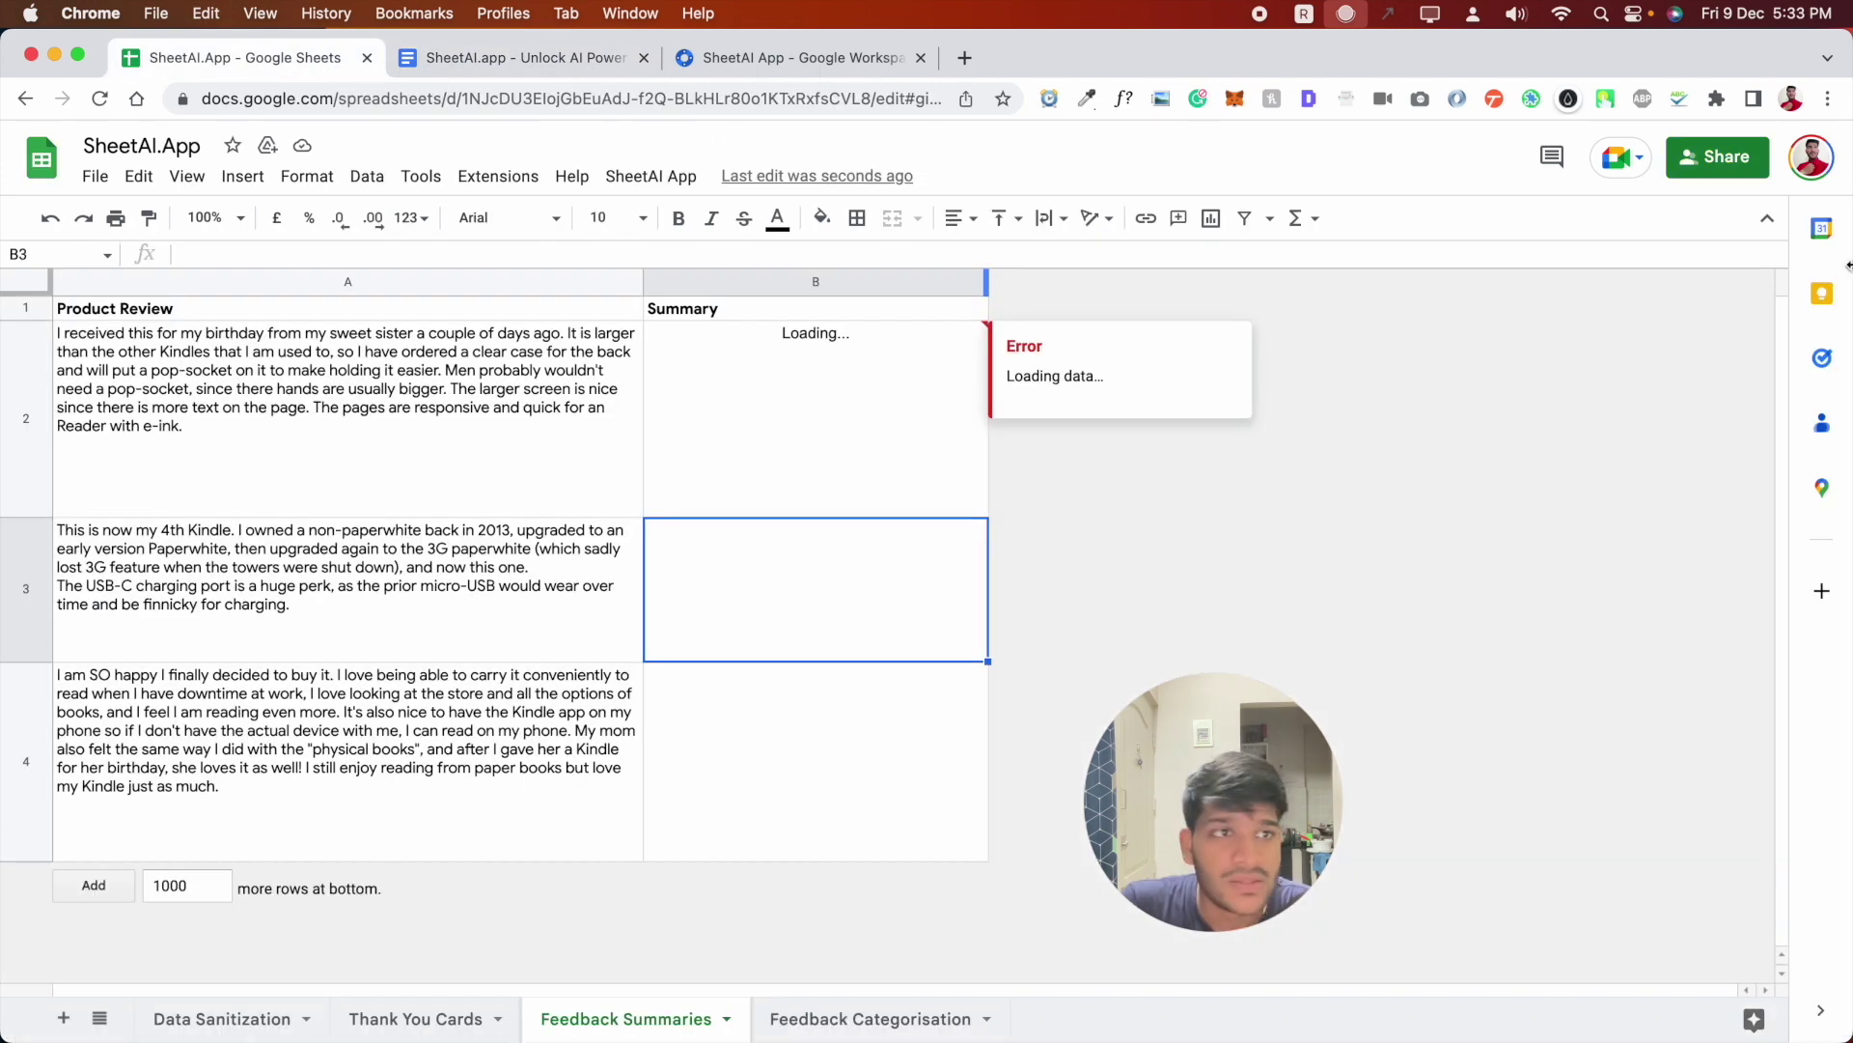
- Widen the Summary column so B2's five-bullet summary of the first review fits
left_click(741, 475)
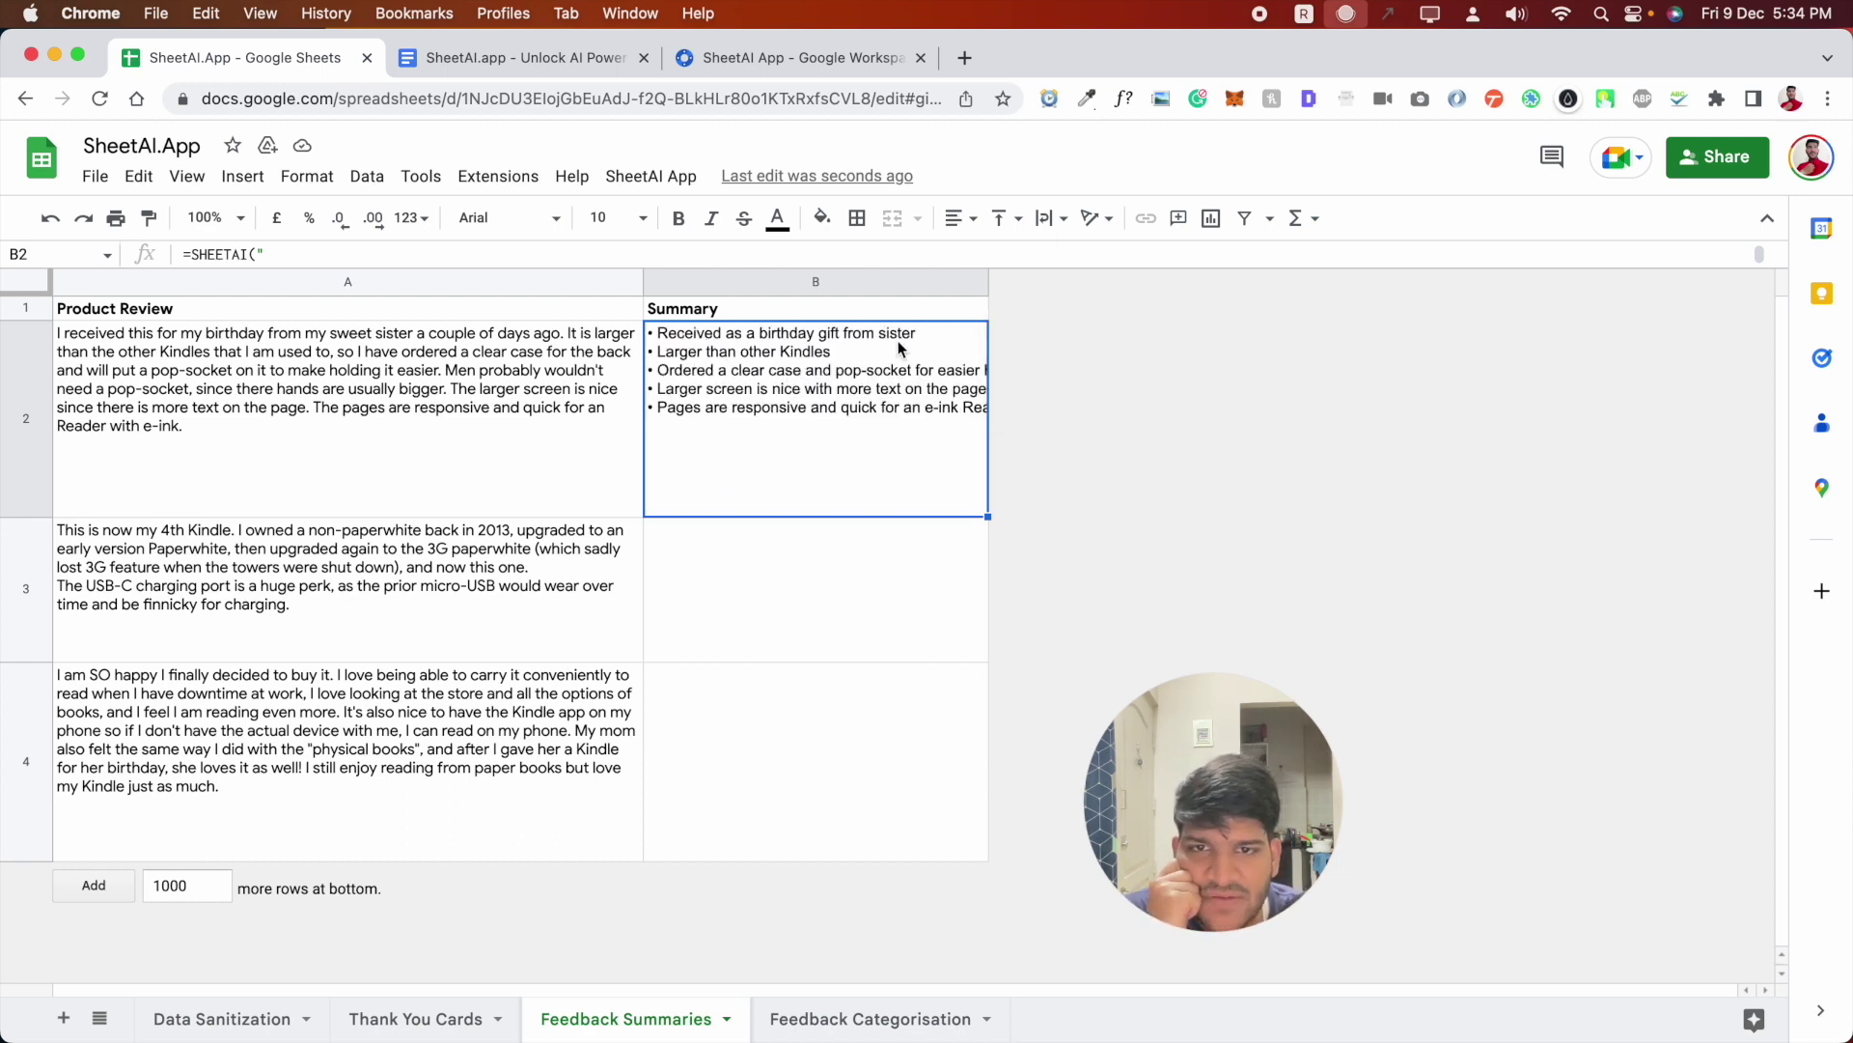
left_click(224, 346)
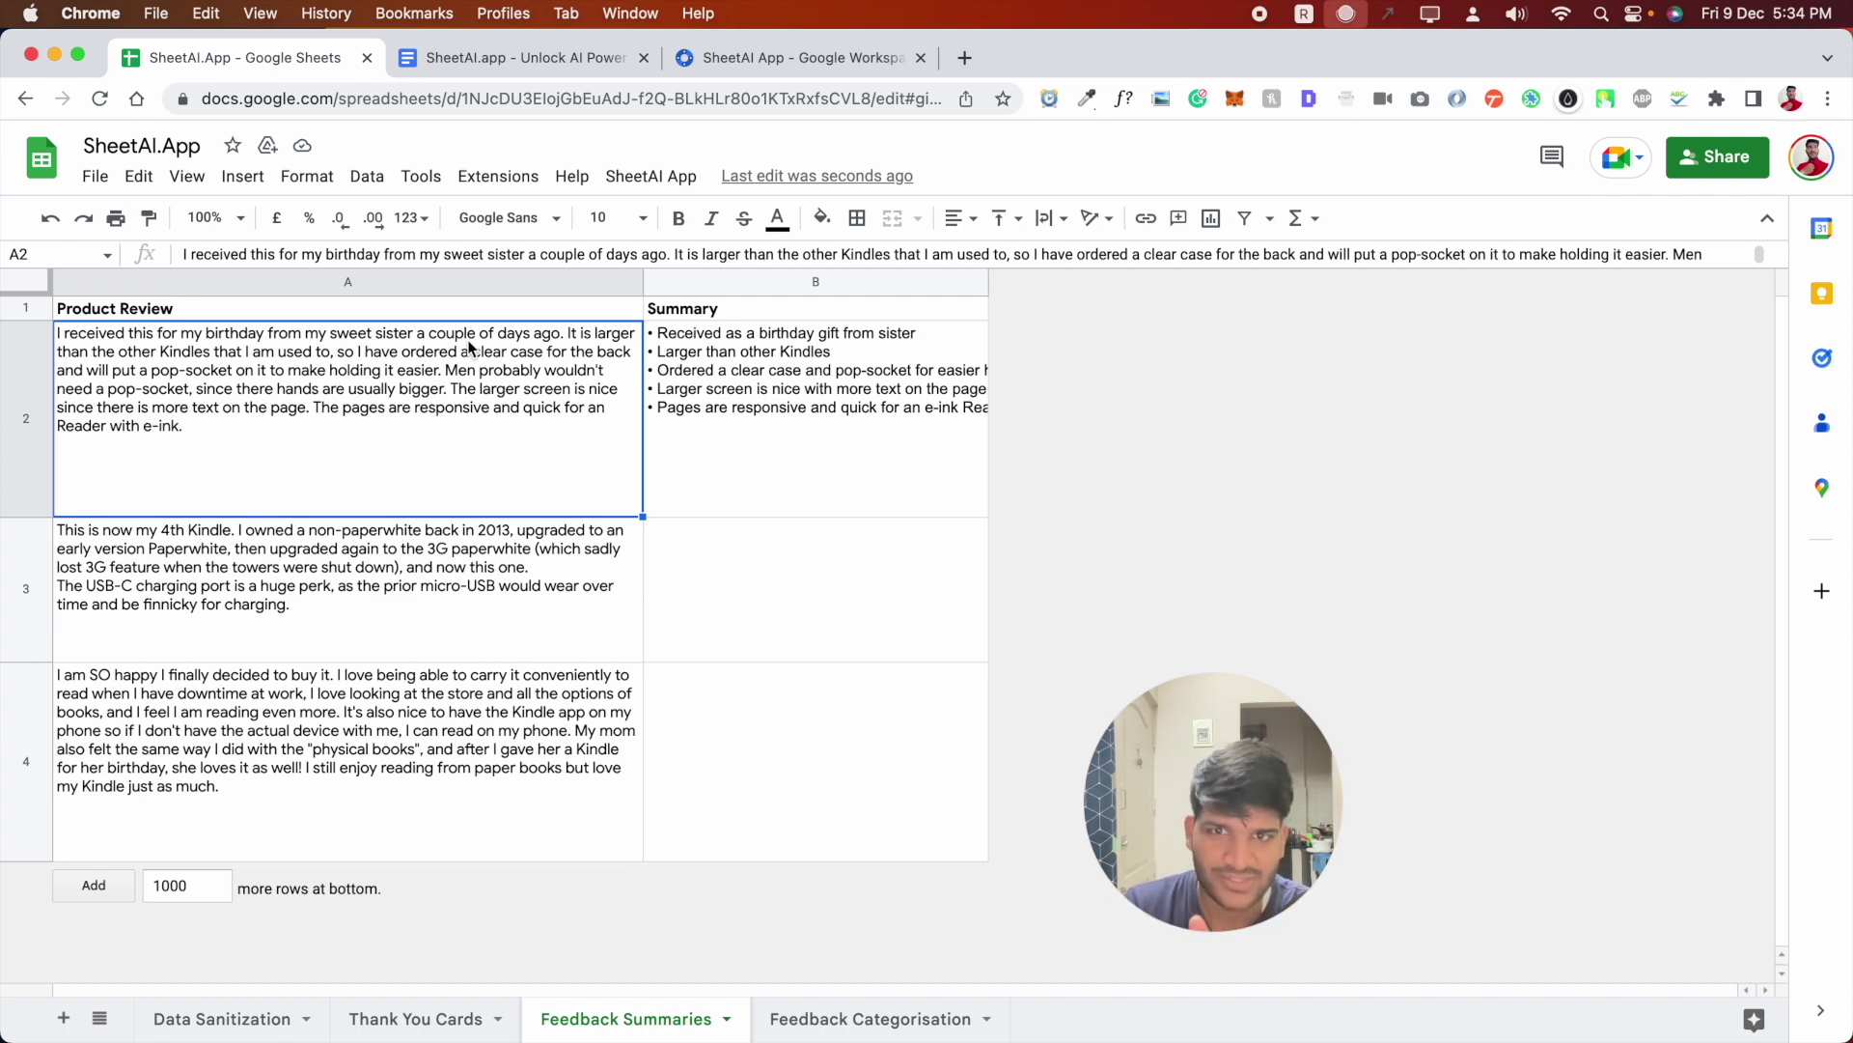
left_click(859, 396)
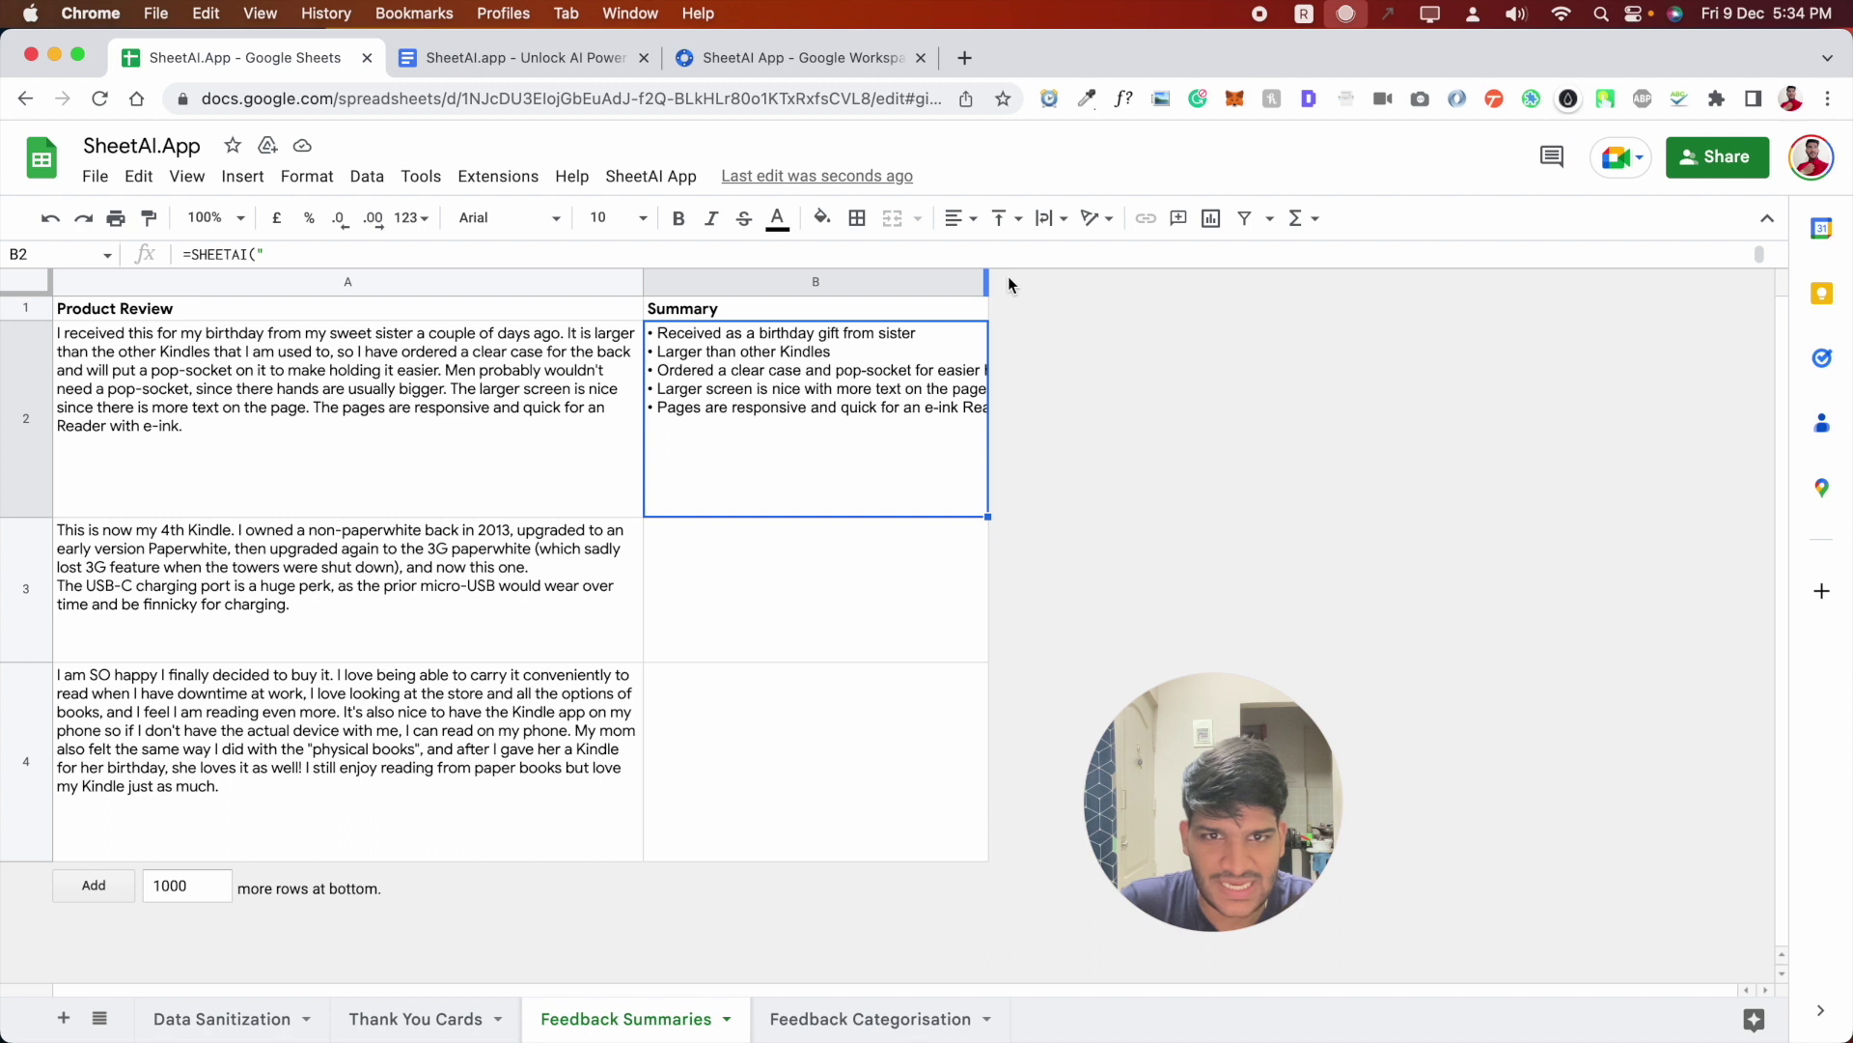
left_click_drag(989, 282, 1160, 301)
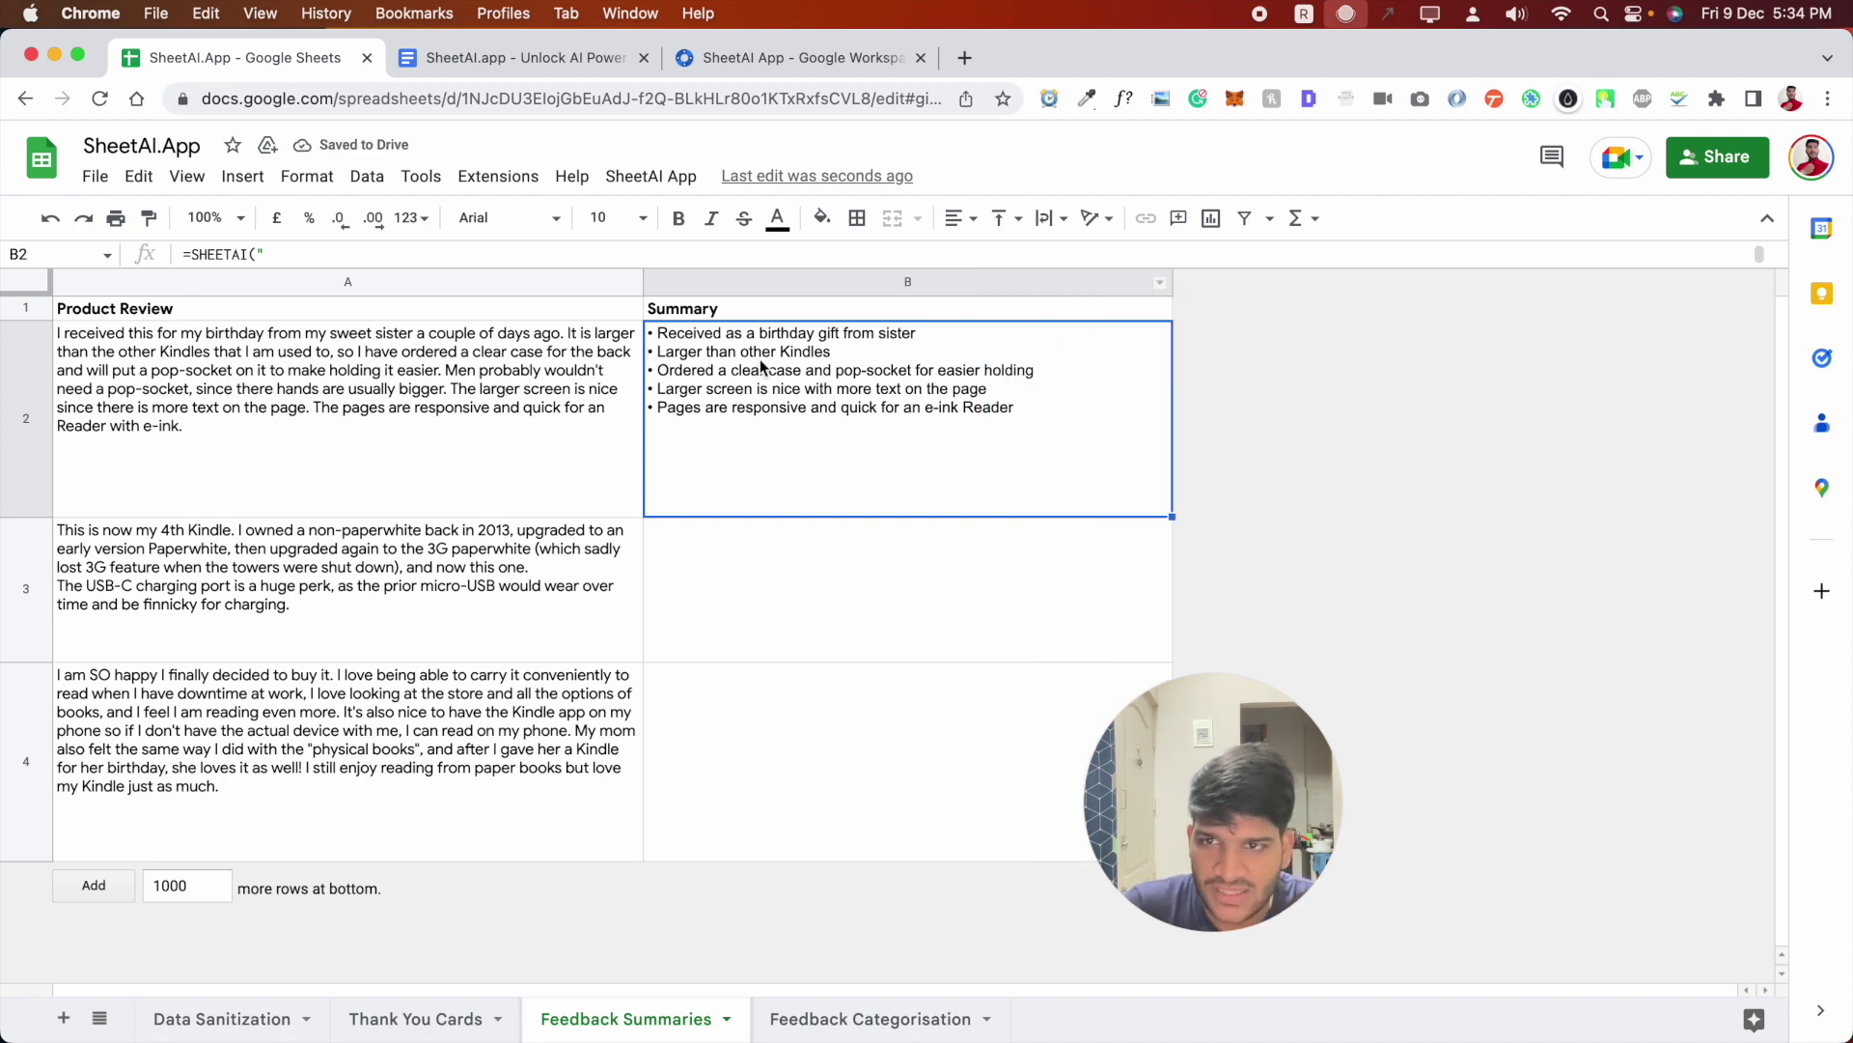
left_click(617, 347)
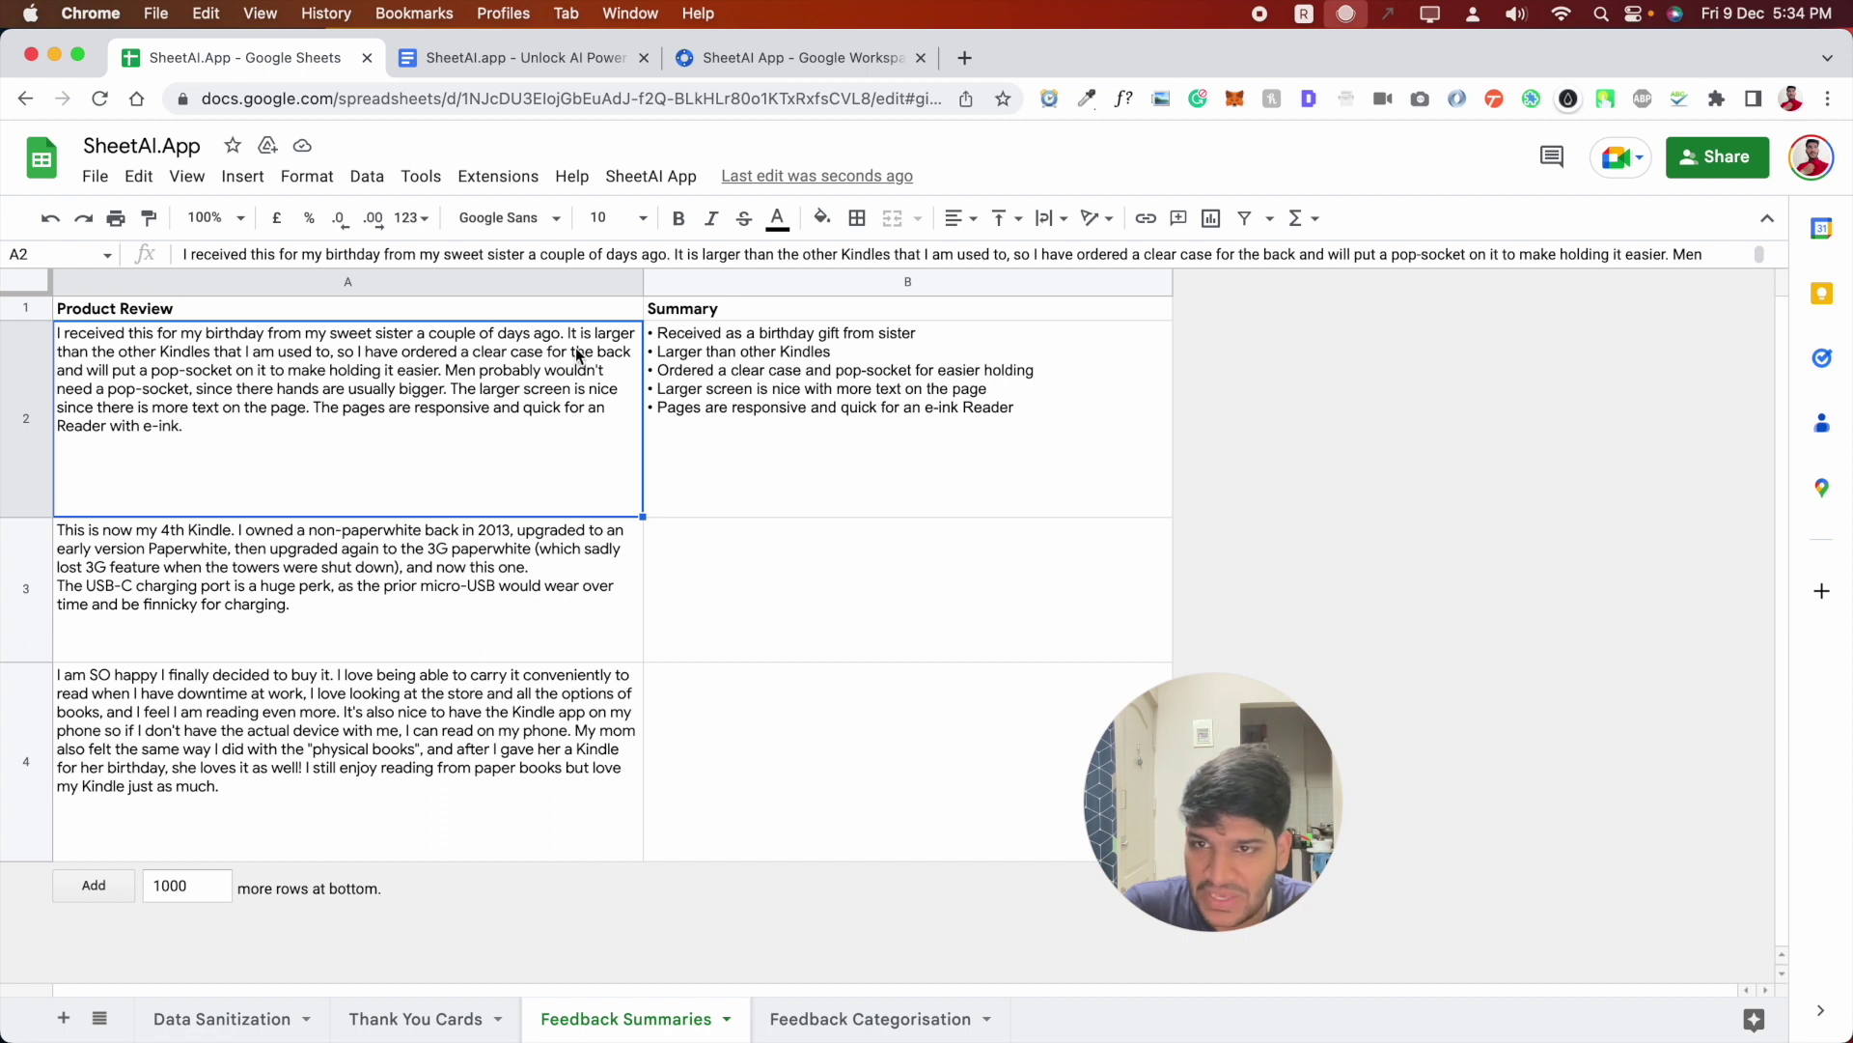
left_click(713, 384)
- Fill the B2 summary formula down to B4 to summarise the second and third reviews
left_click_drag(1172, 516, 1167, 854)
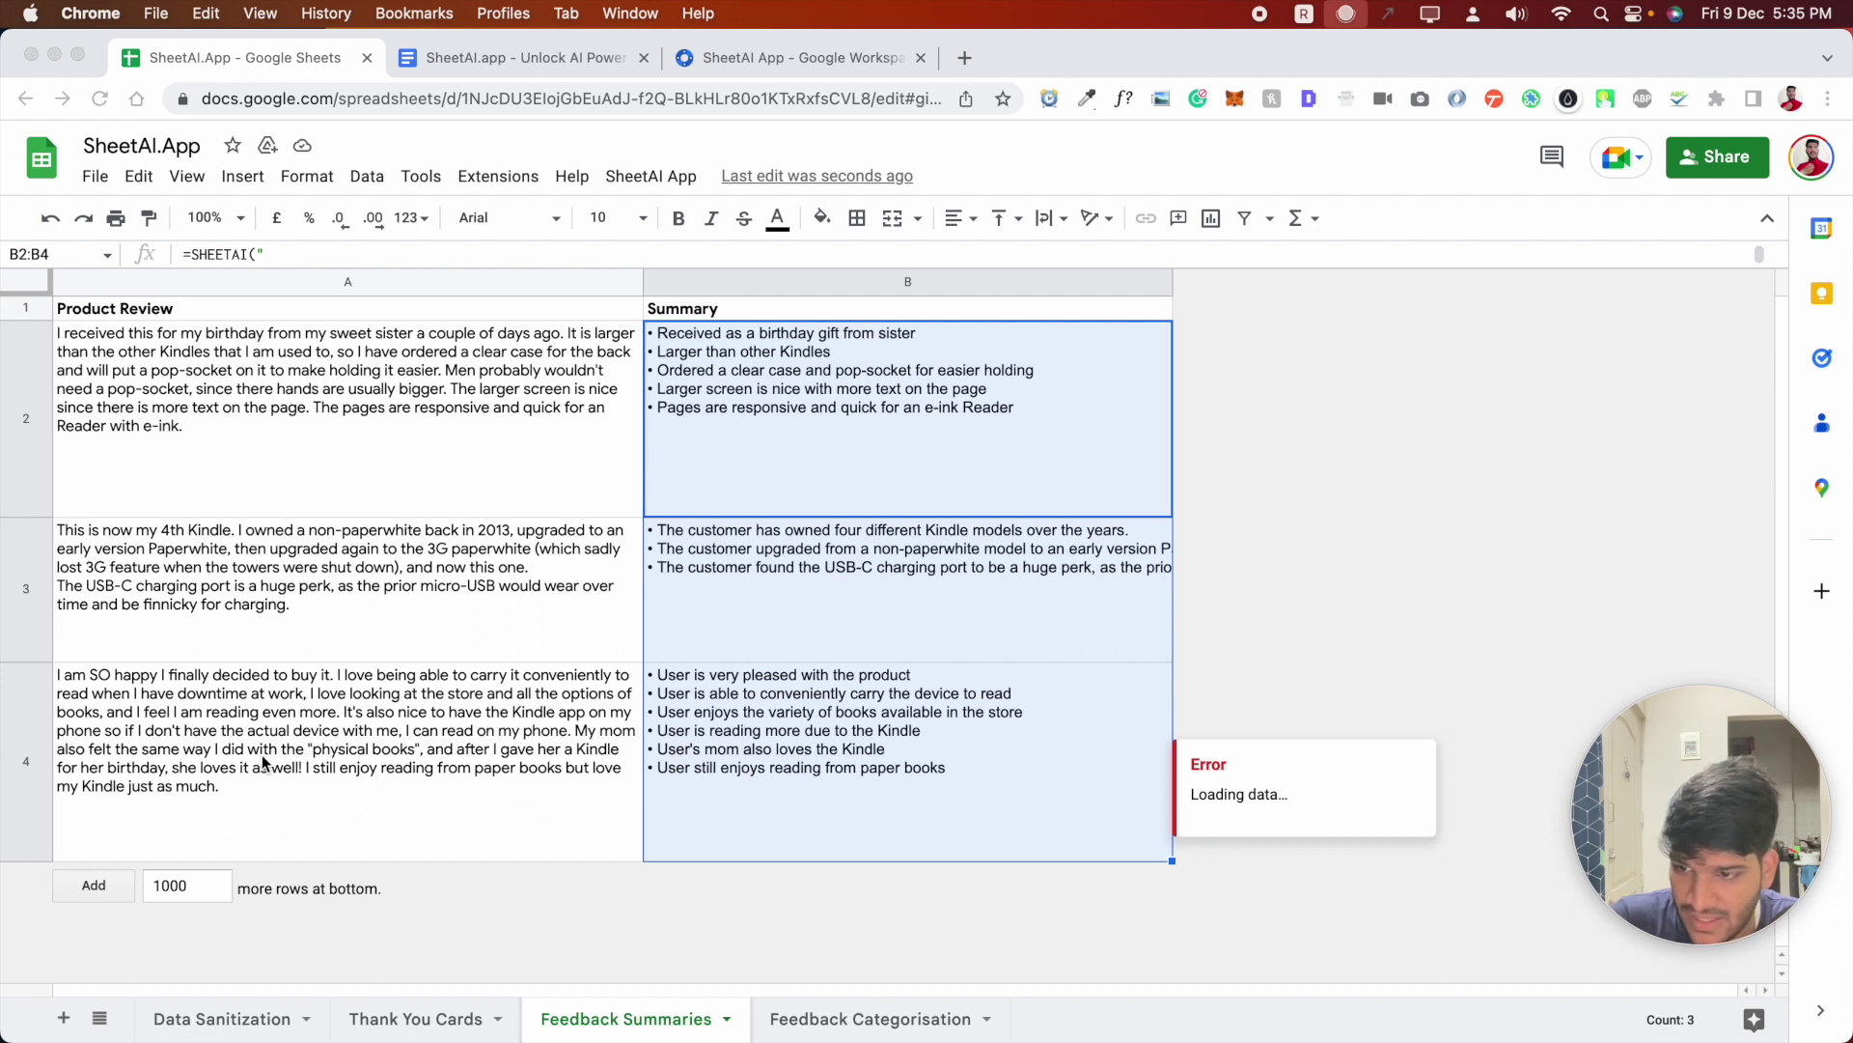
left_click(740, 654)
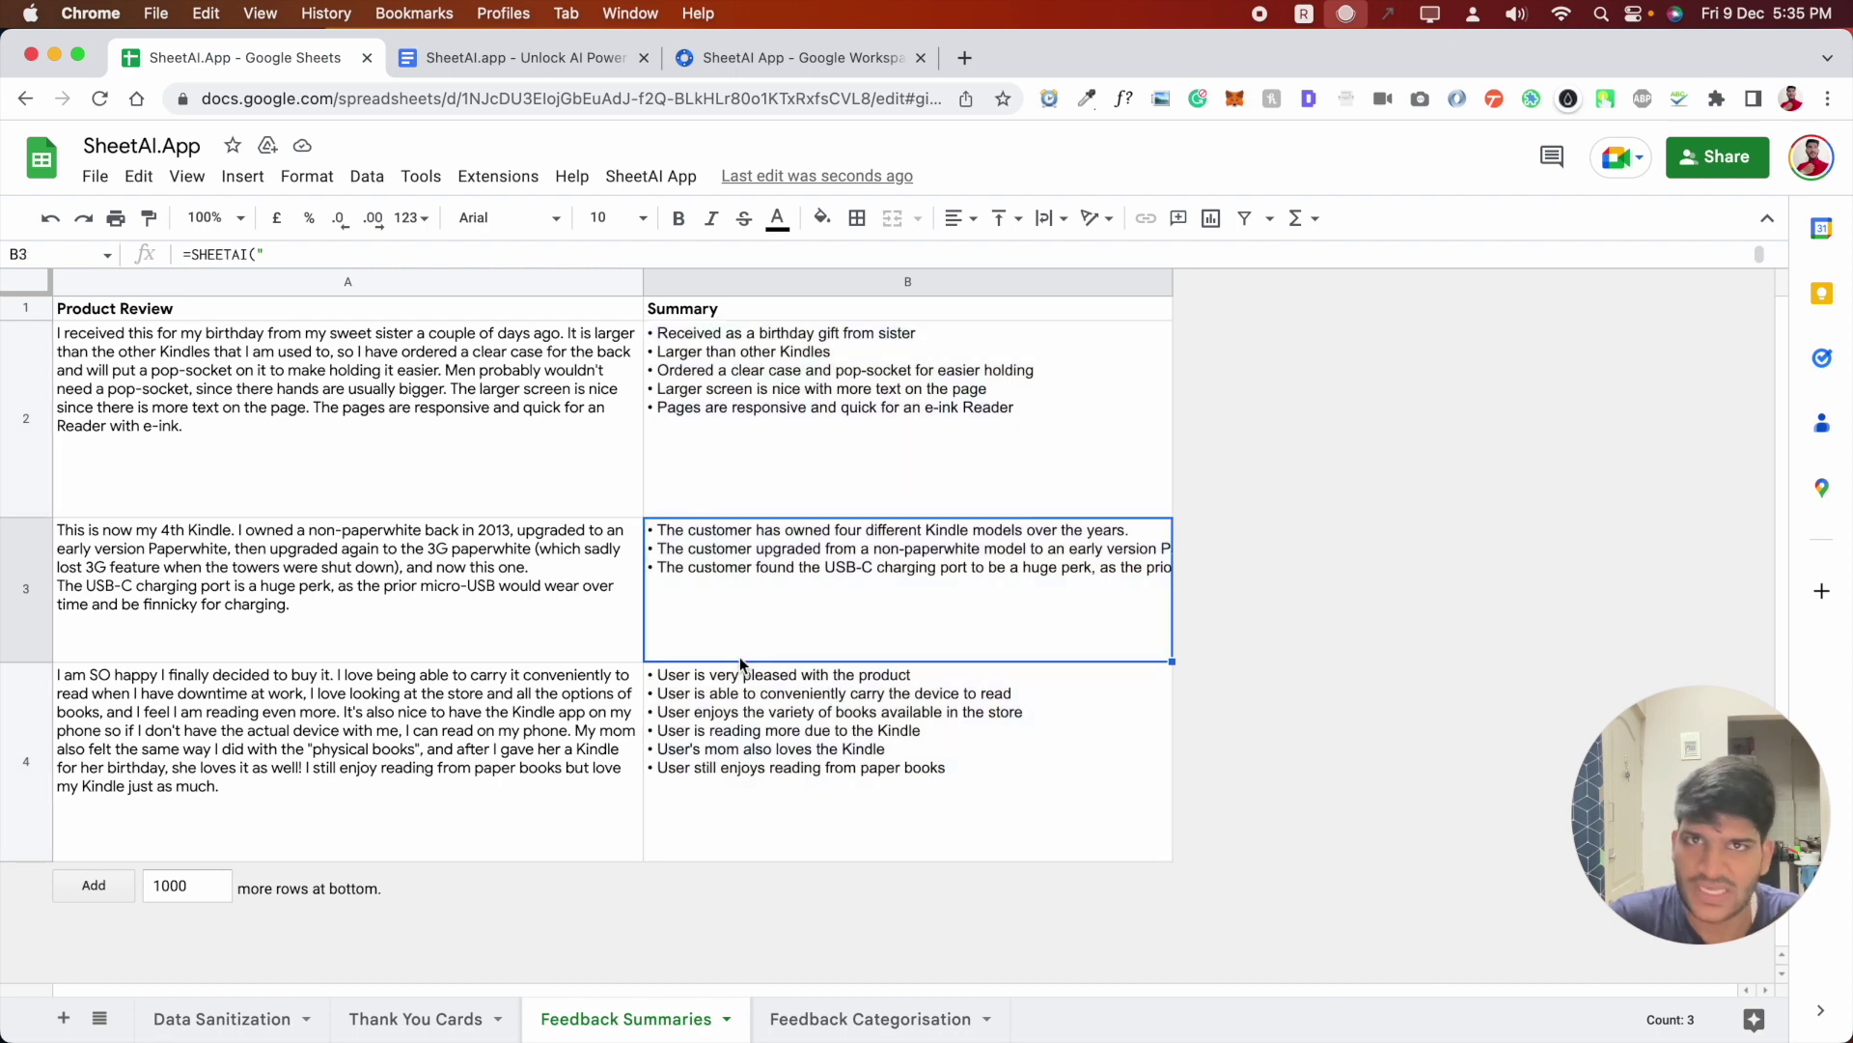
- Open the Feedback Categorisation sheet, then bring up the SheetAI formula reference doc
left_click(808, 1014)
left_click(551, 552)
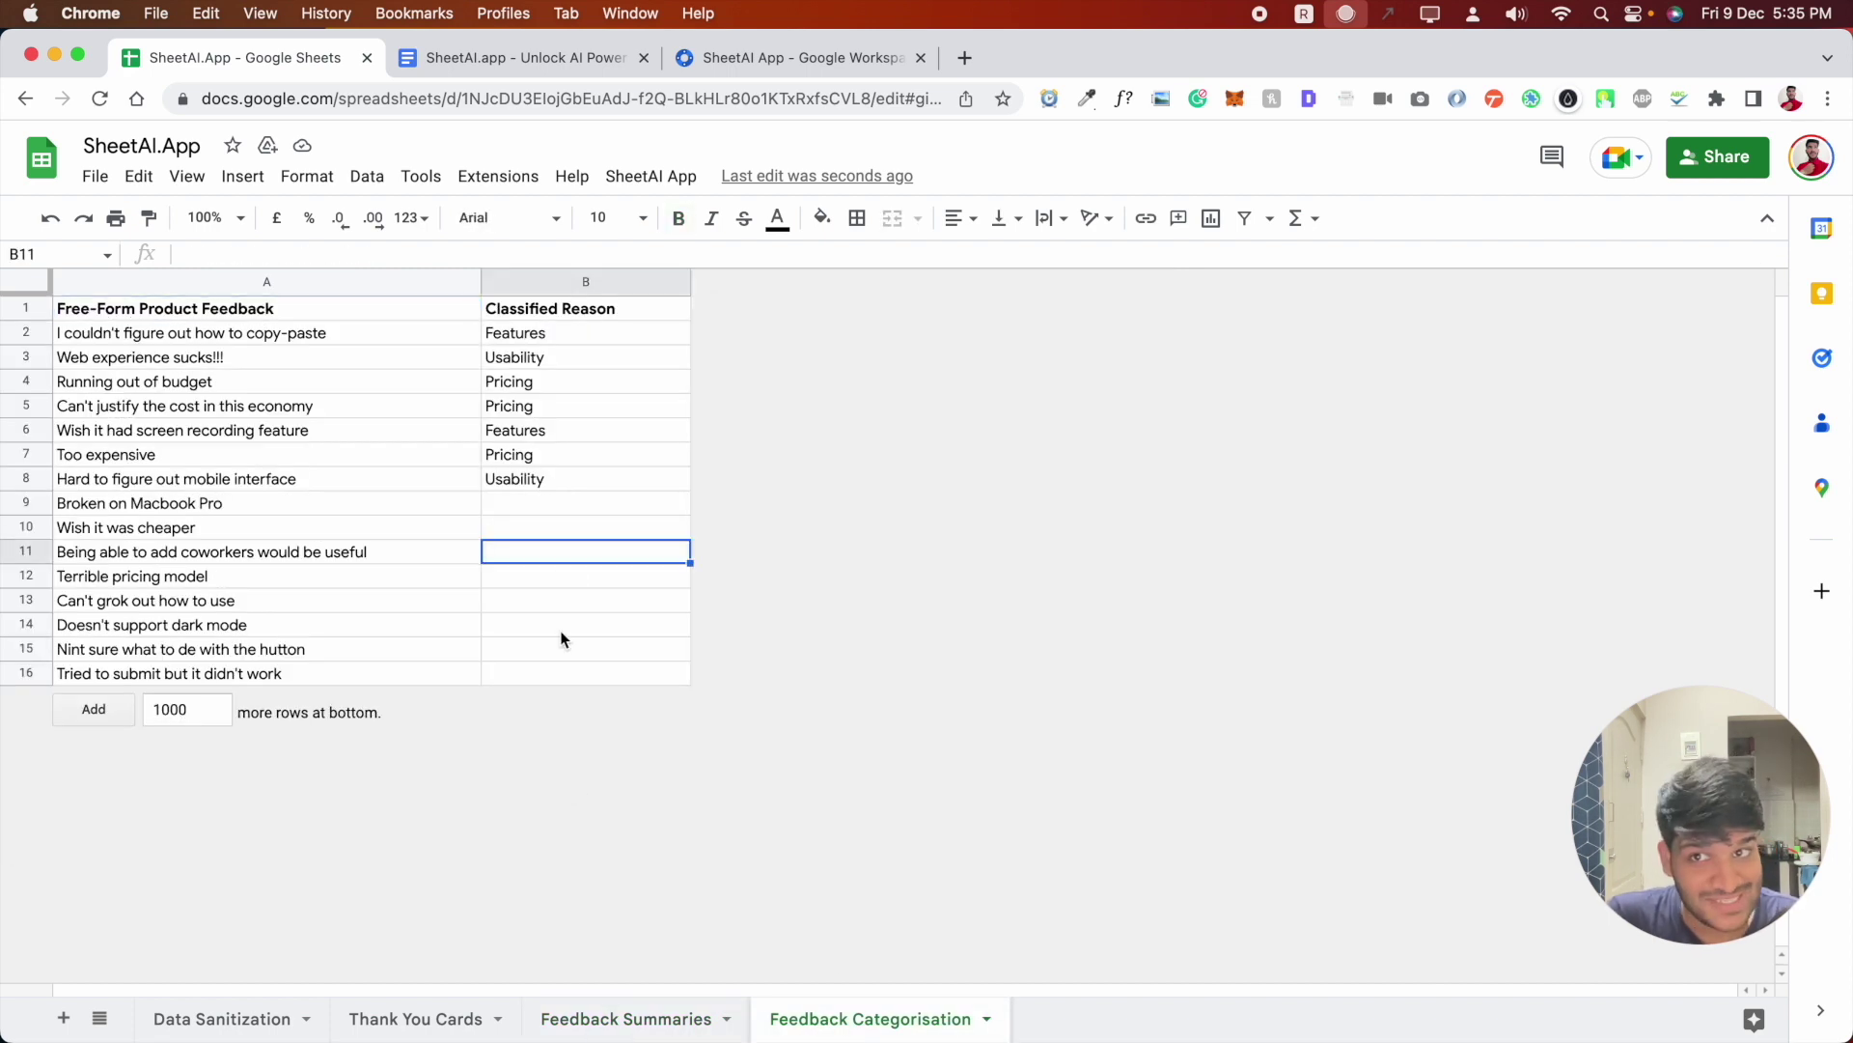
left_click(550, 60)
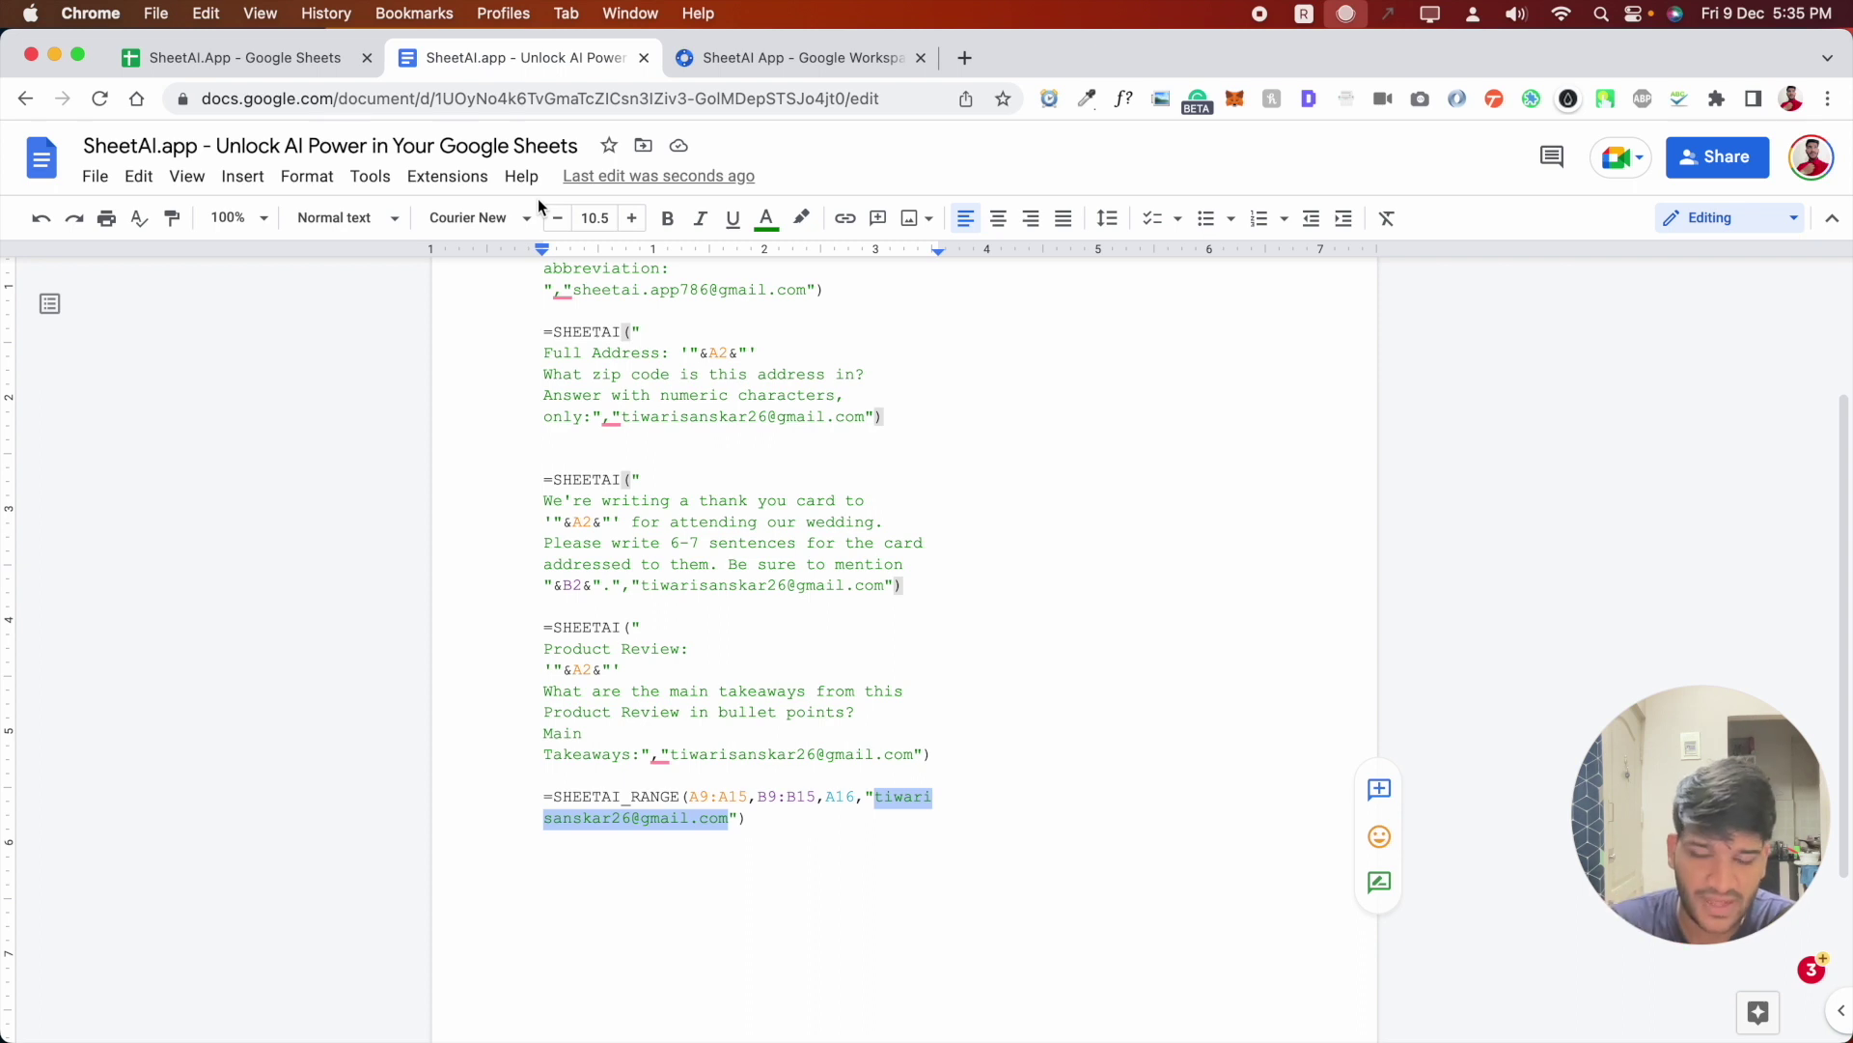
- Copy the SHEETAI_RANGE(A9:A15,B9:B15,A16,…) formula from the doc and paste it into B9
left_click_drag(749, 819, 569, 798)
key("super+c")
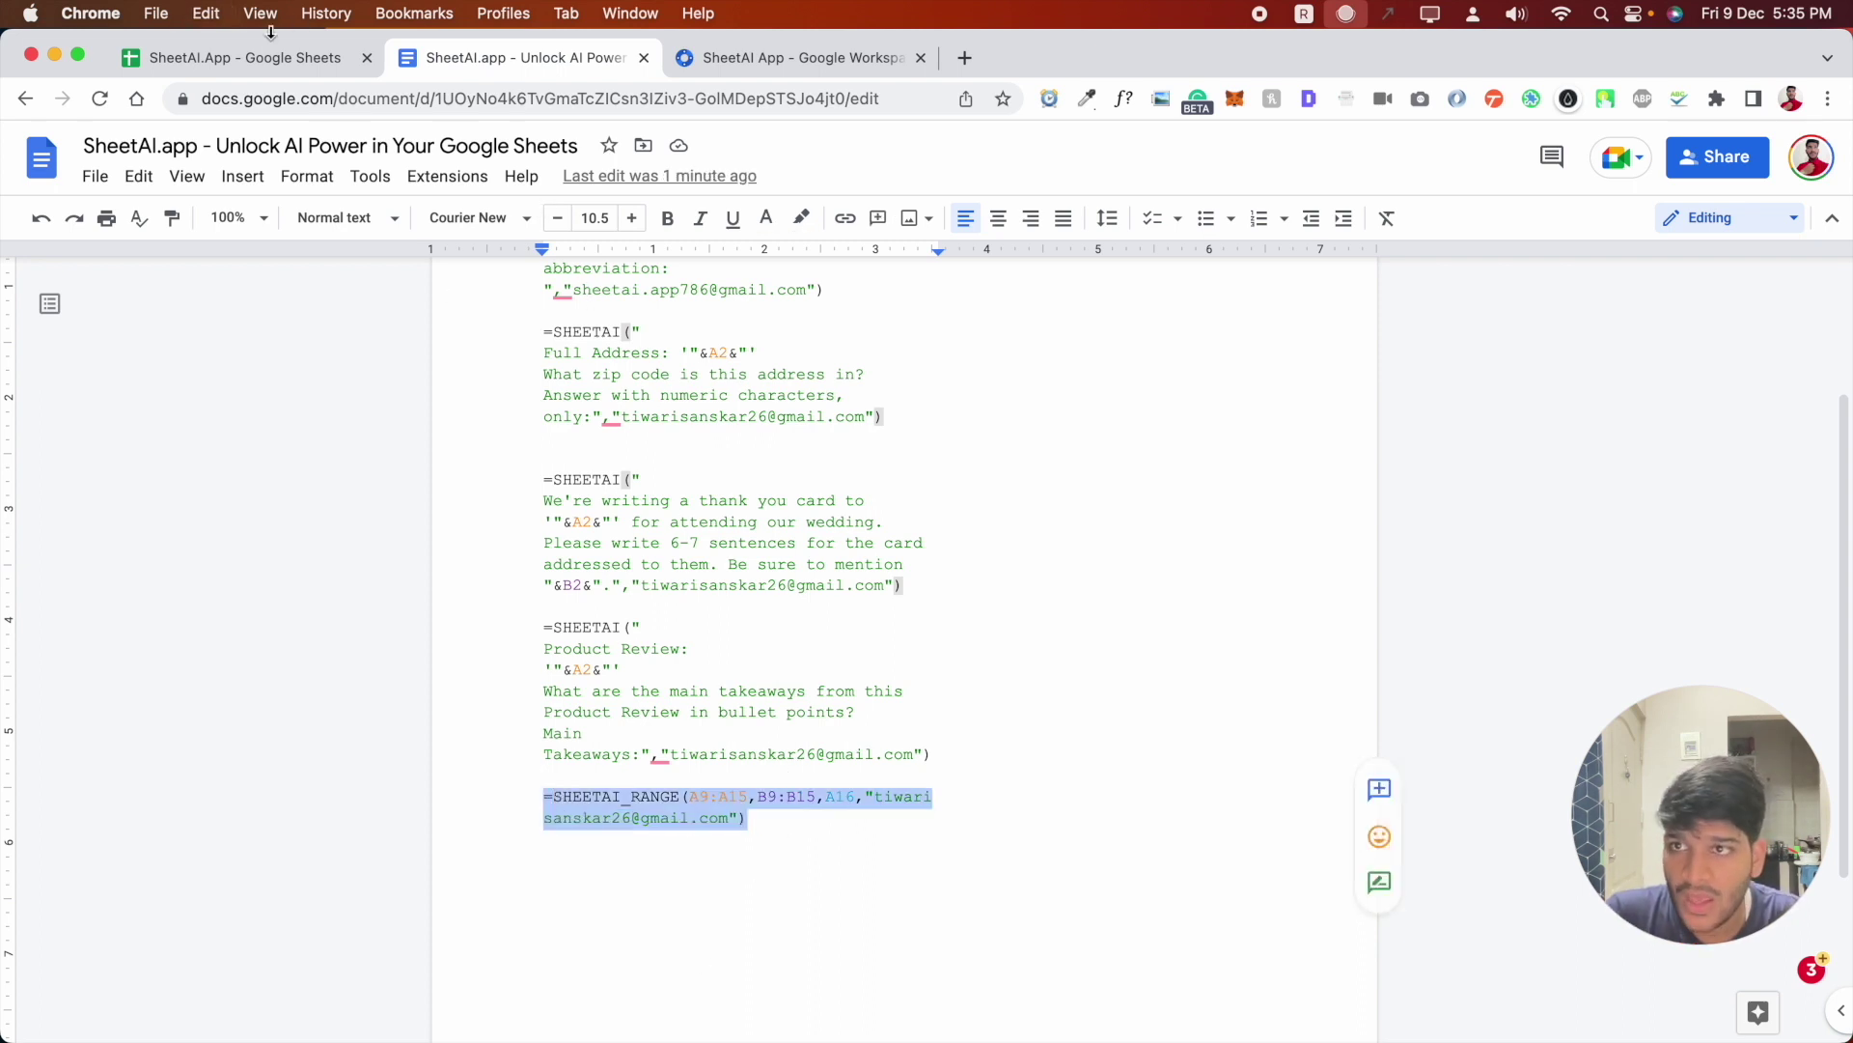
left_click(251, 57)
double_click(525, 503)
key("super+v")
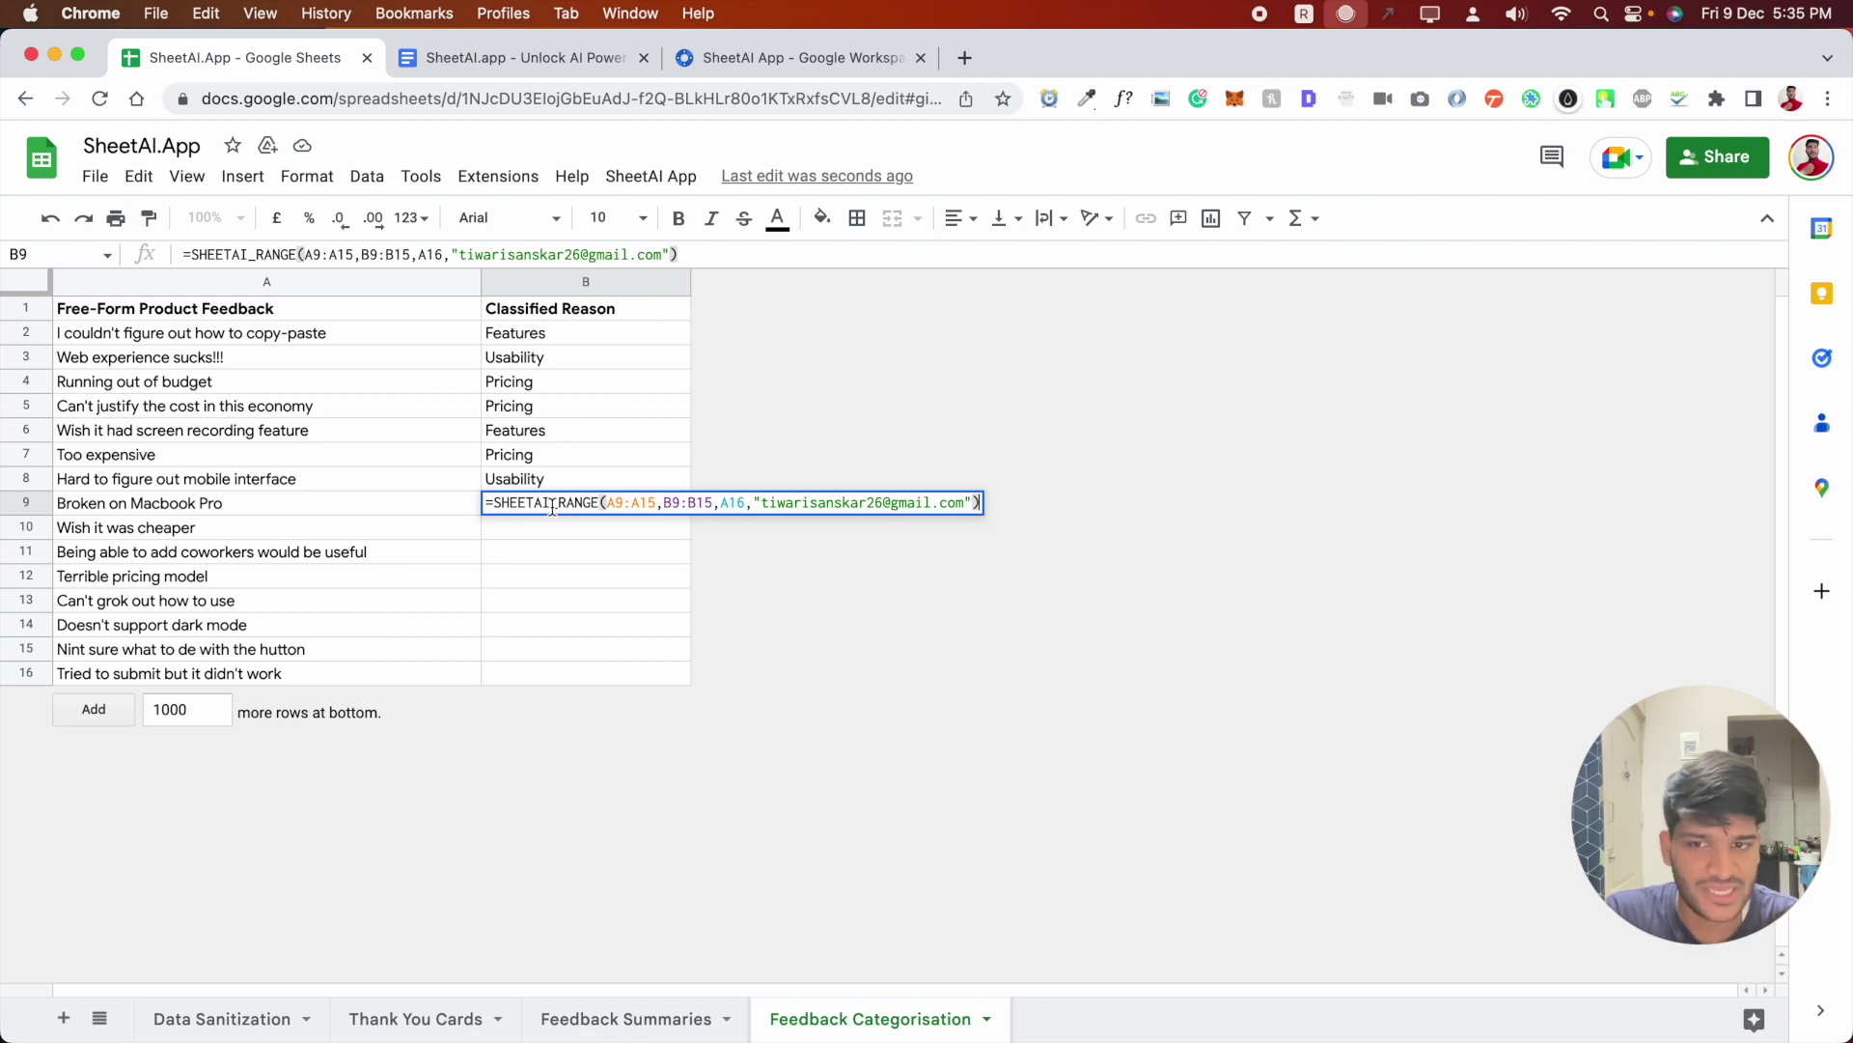
- Replace B9's old range arguments with the example ranges A2:A8 and B2:B8
left_click(552, 505)
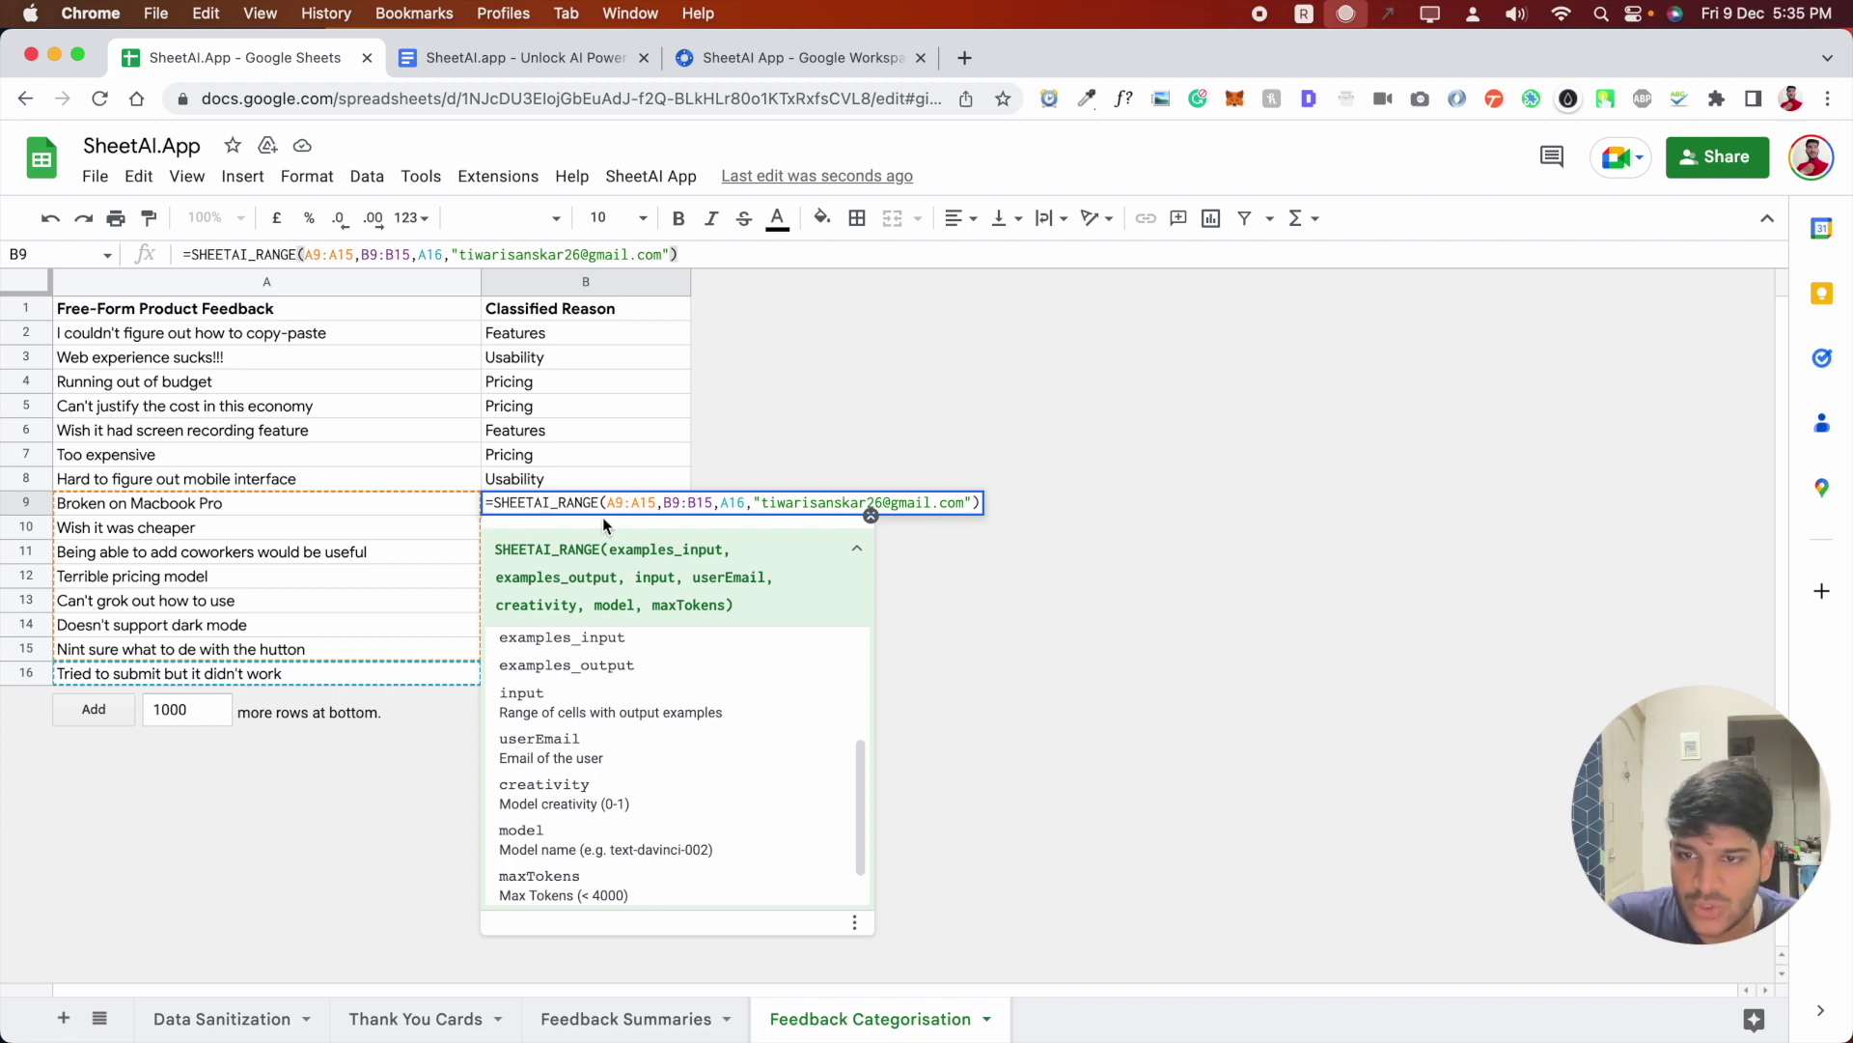
left_click(745, 502)
key("BackSpace")
key("BackSpace")
key("BackSpace")
key("BackSpace")
key("BackSpace")
key("BackSpace")
key("BackSpace")
key("BackSpace")
key("BackSpace")
key("BackSpace")
key("BackSpace")
key("BackSpace")
key("BackSpace")
key("BackSpace")
key("BackSpace")
key("BackSpace")
key("BackSpace")
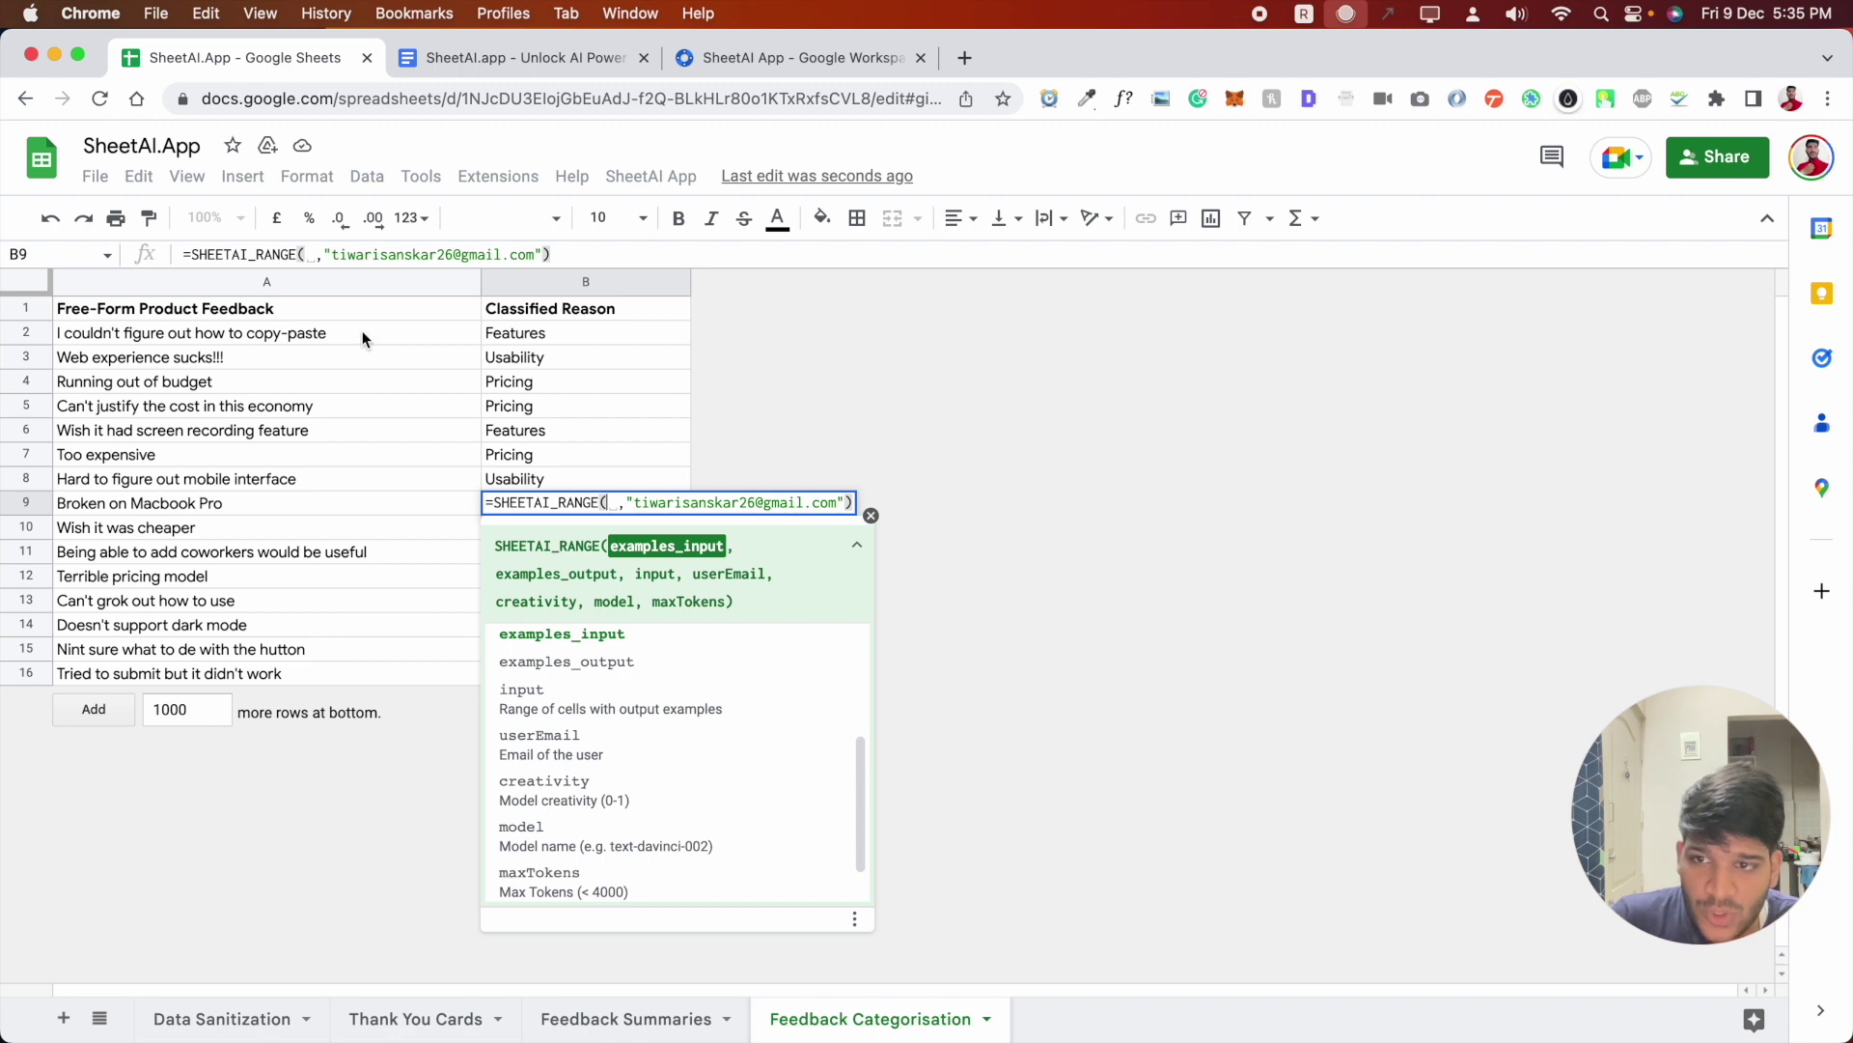
left_click_drag(364, 333, 355, 479)
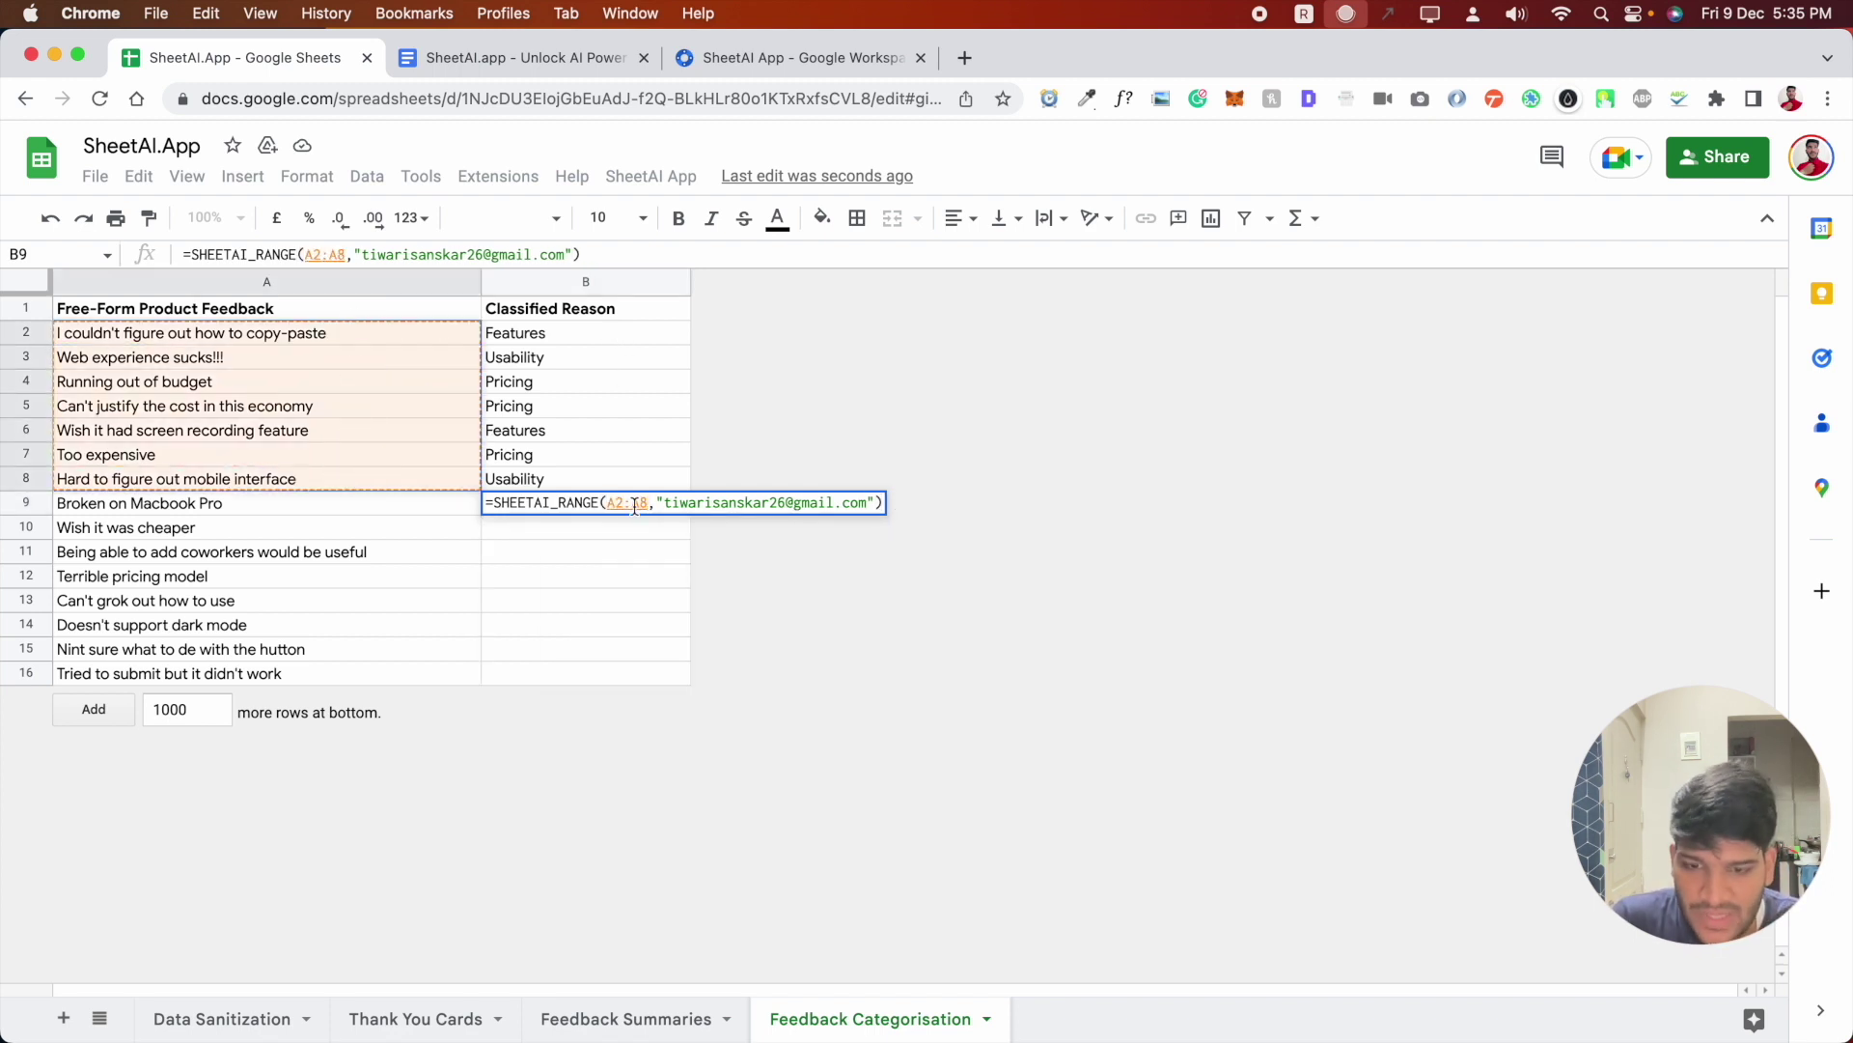
type(",")
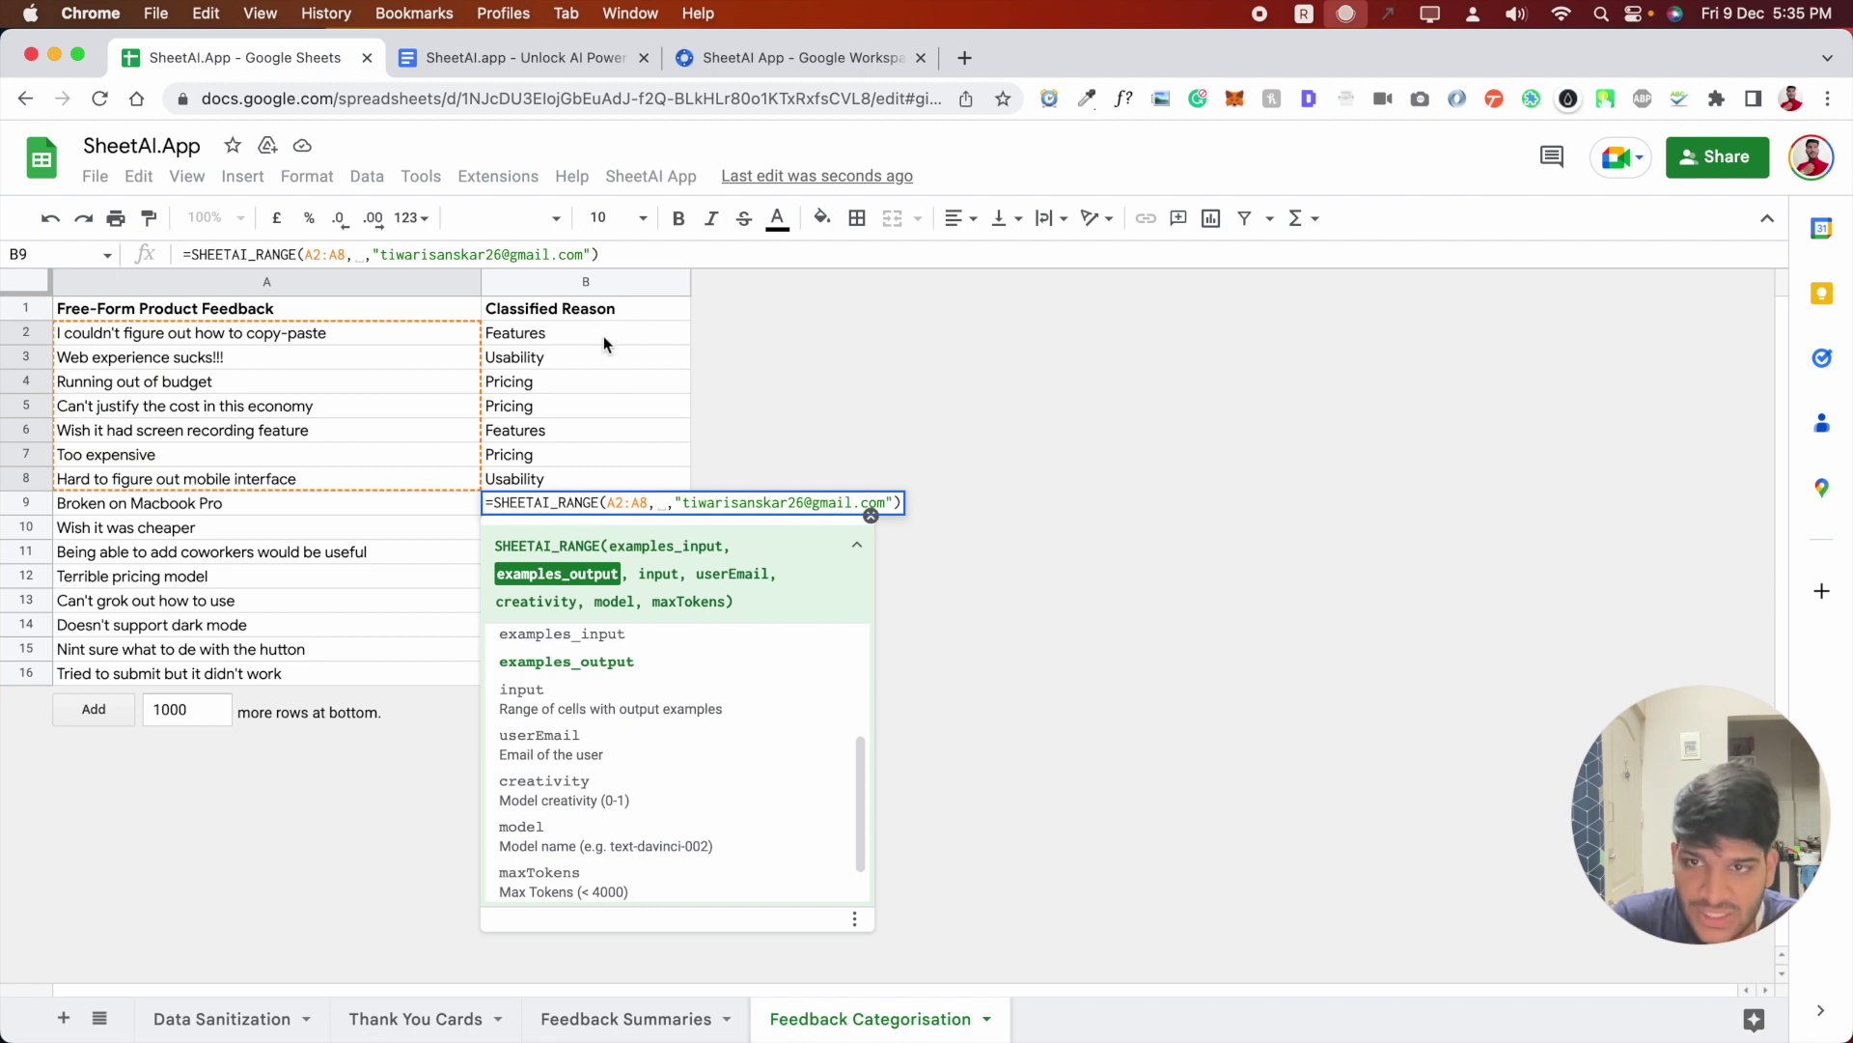
left_click_drag(604, 333, 604, 486)
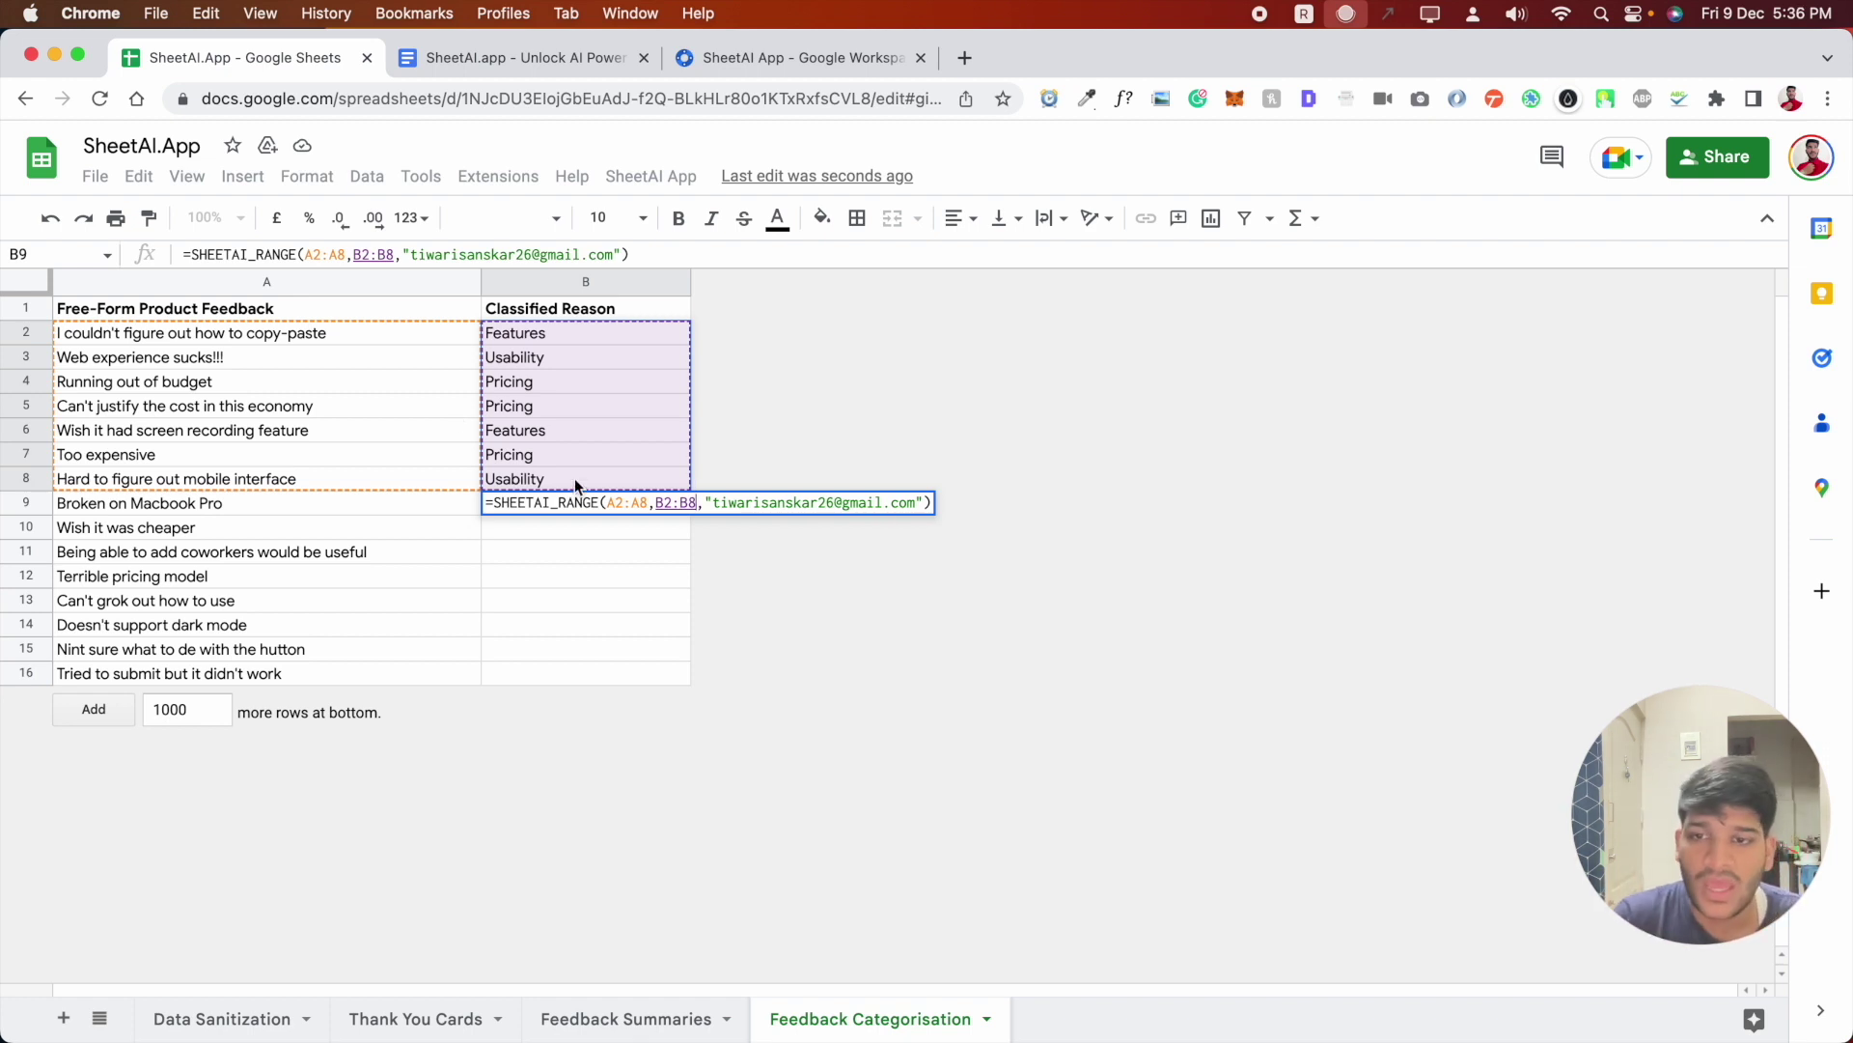
- Add A9 as the feedback input and confirm, classifying it as Compatibility
left_click(709, 503)
type(",")
left_click(322, 502)
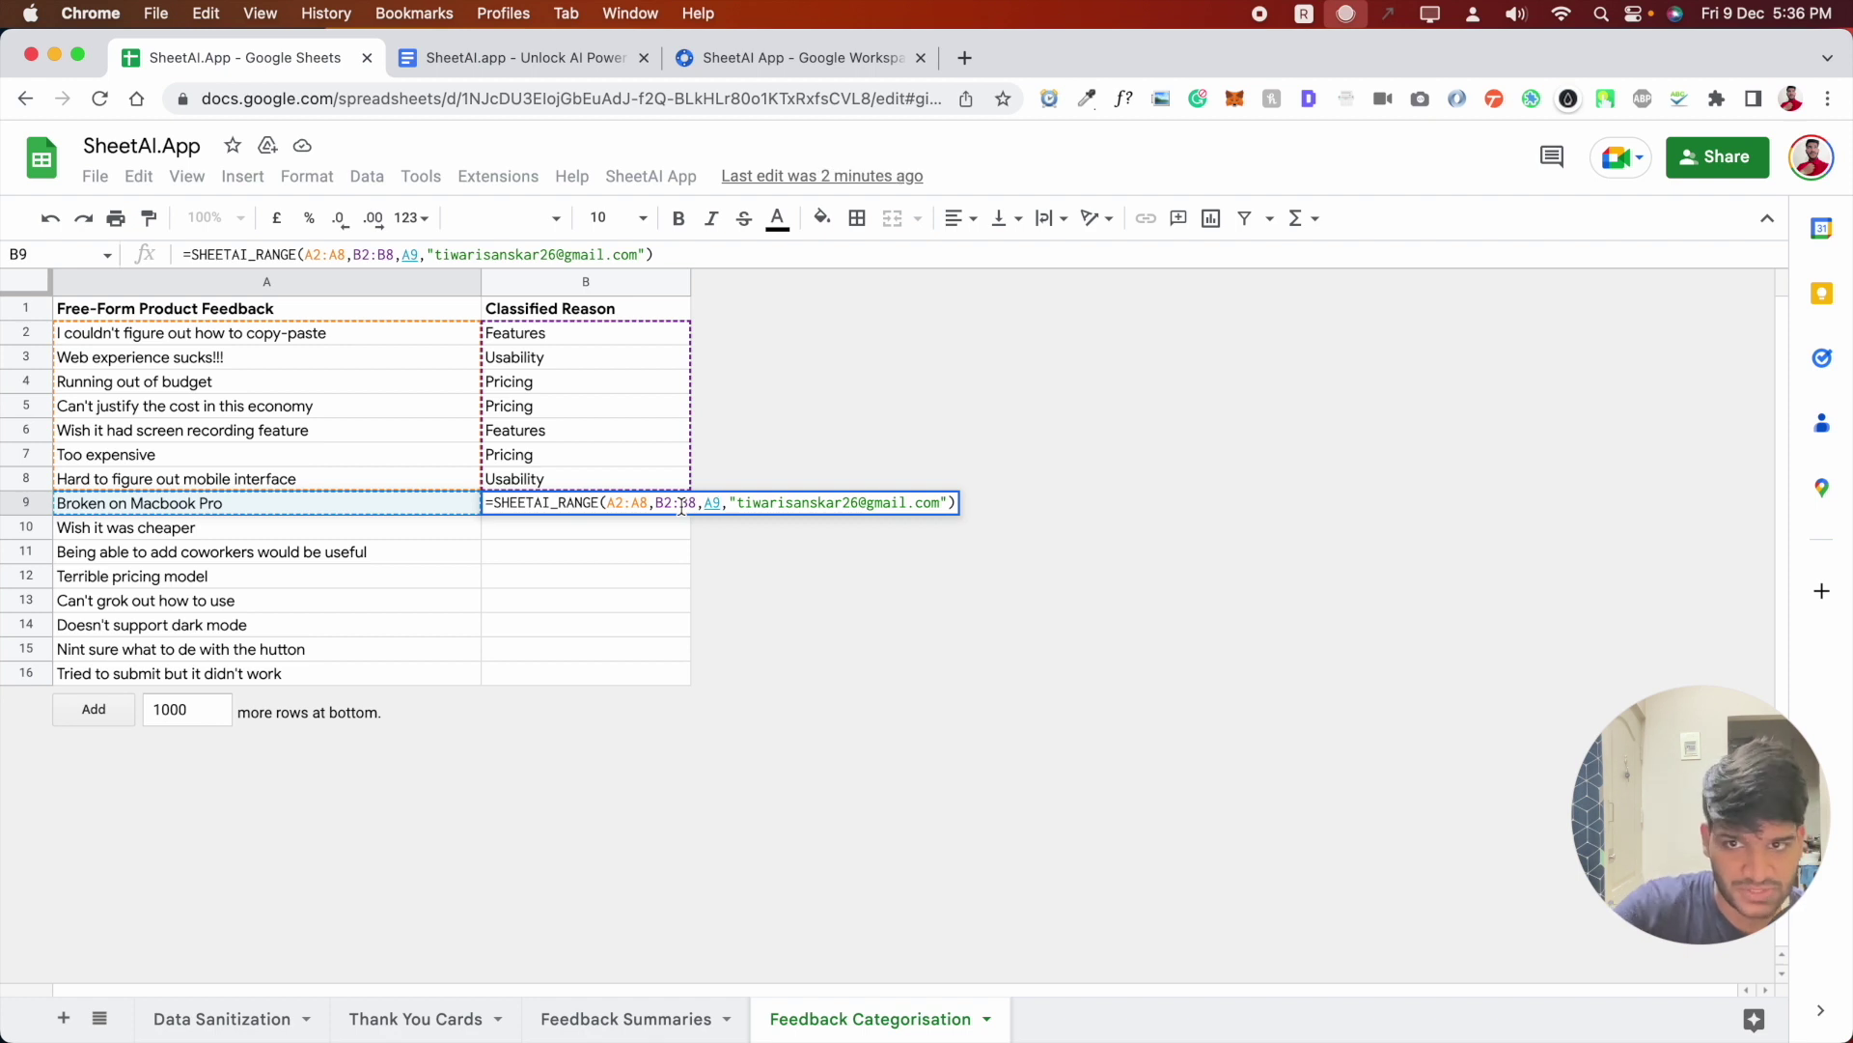
left_click(716, 501)
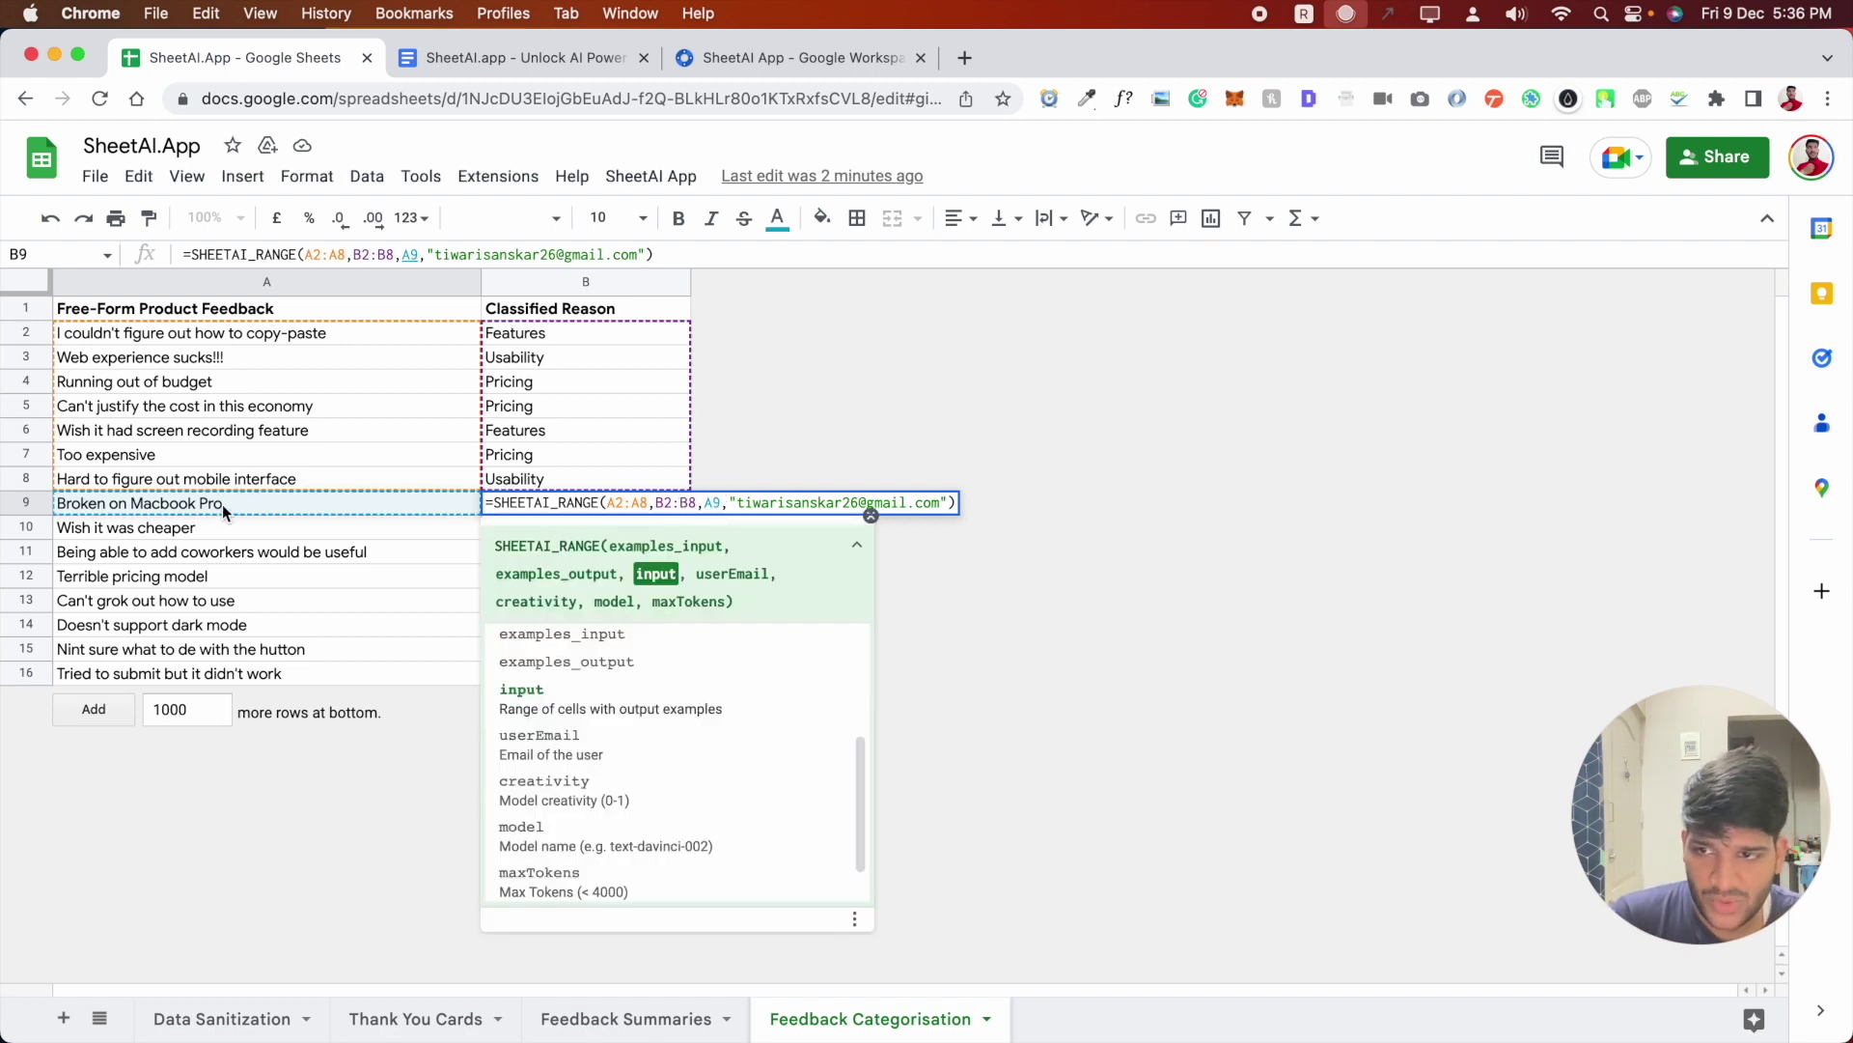
left_click(669, 504)
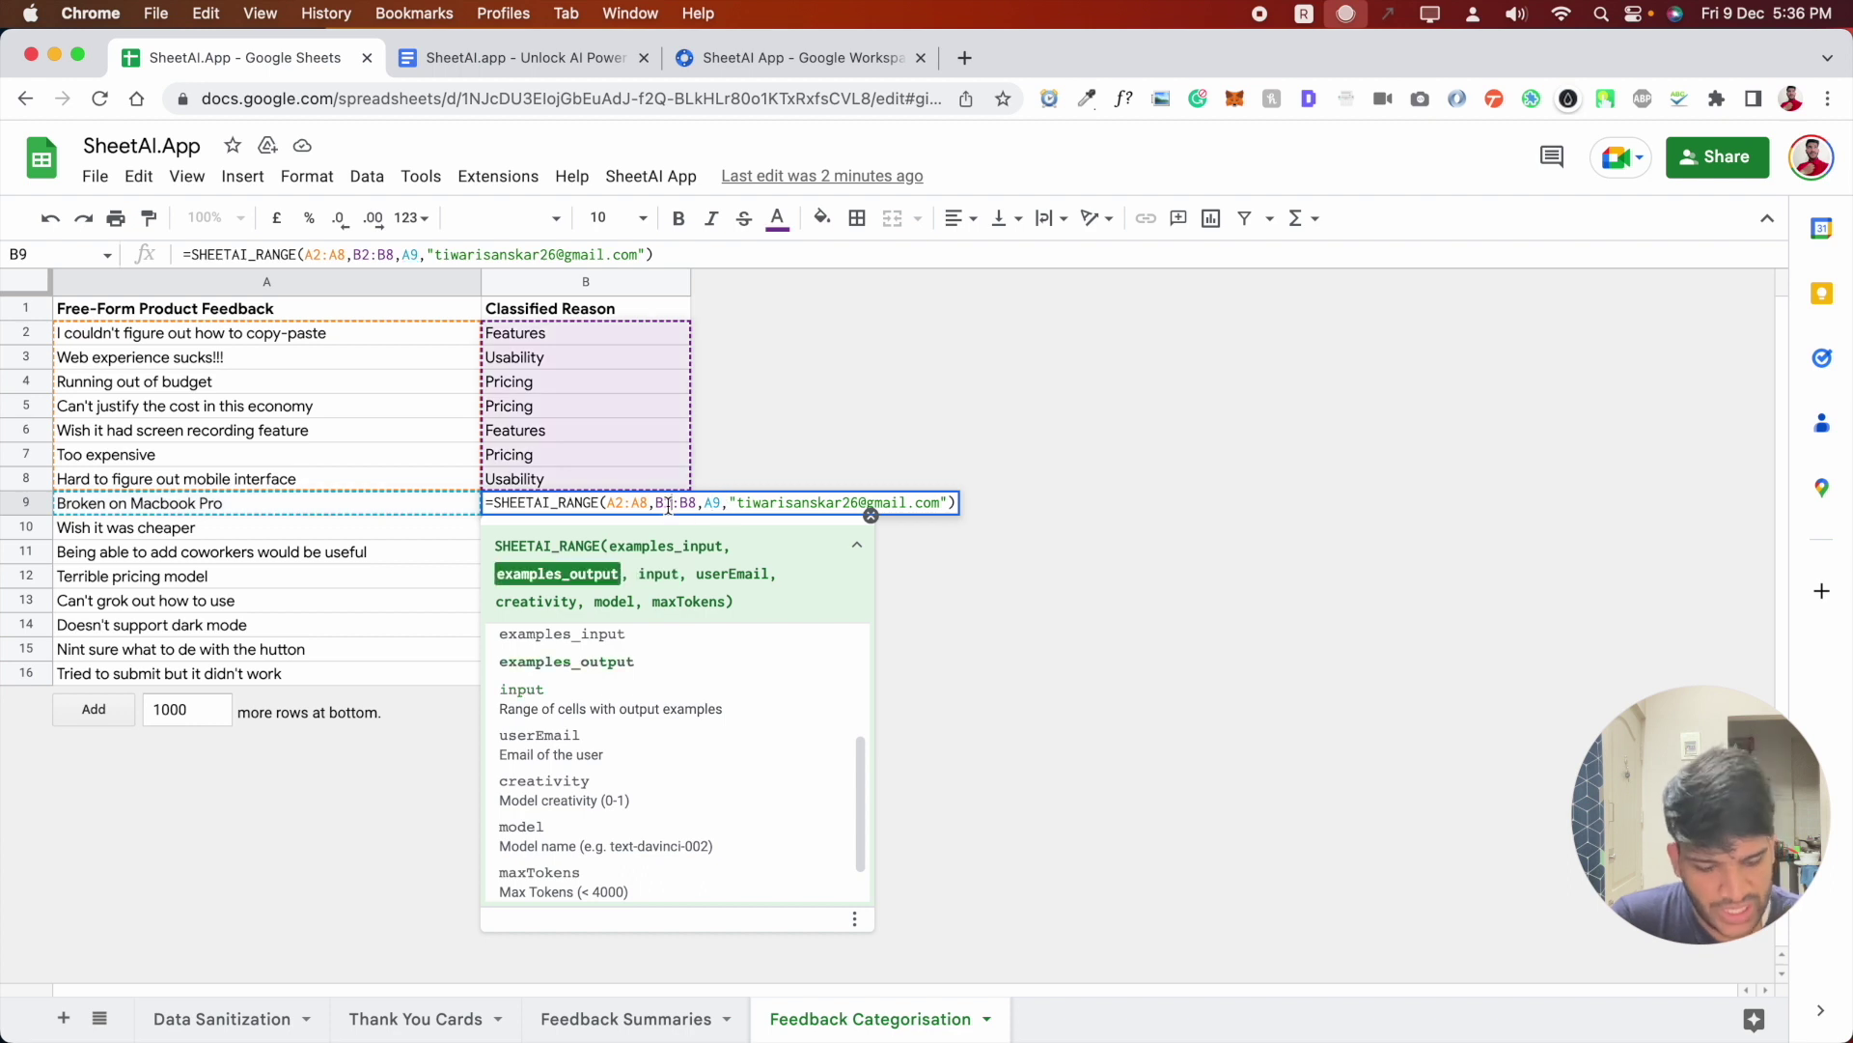
key("Return")
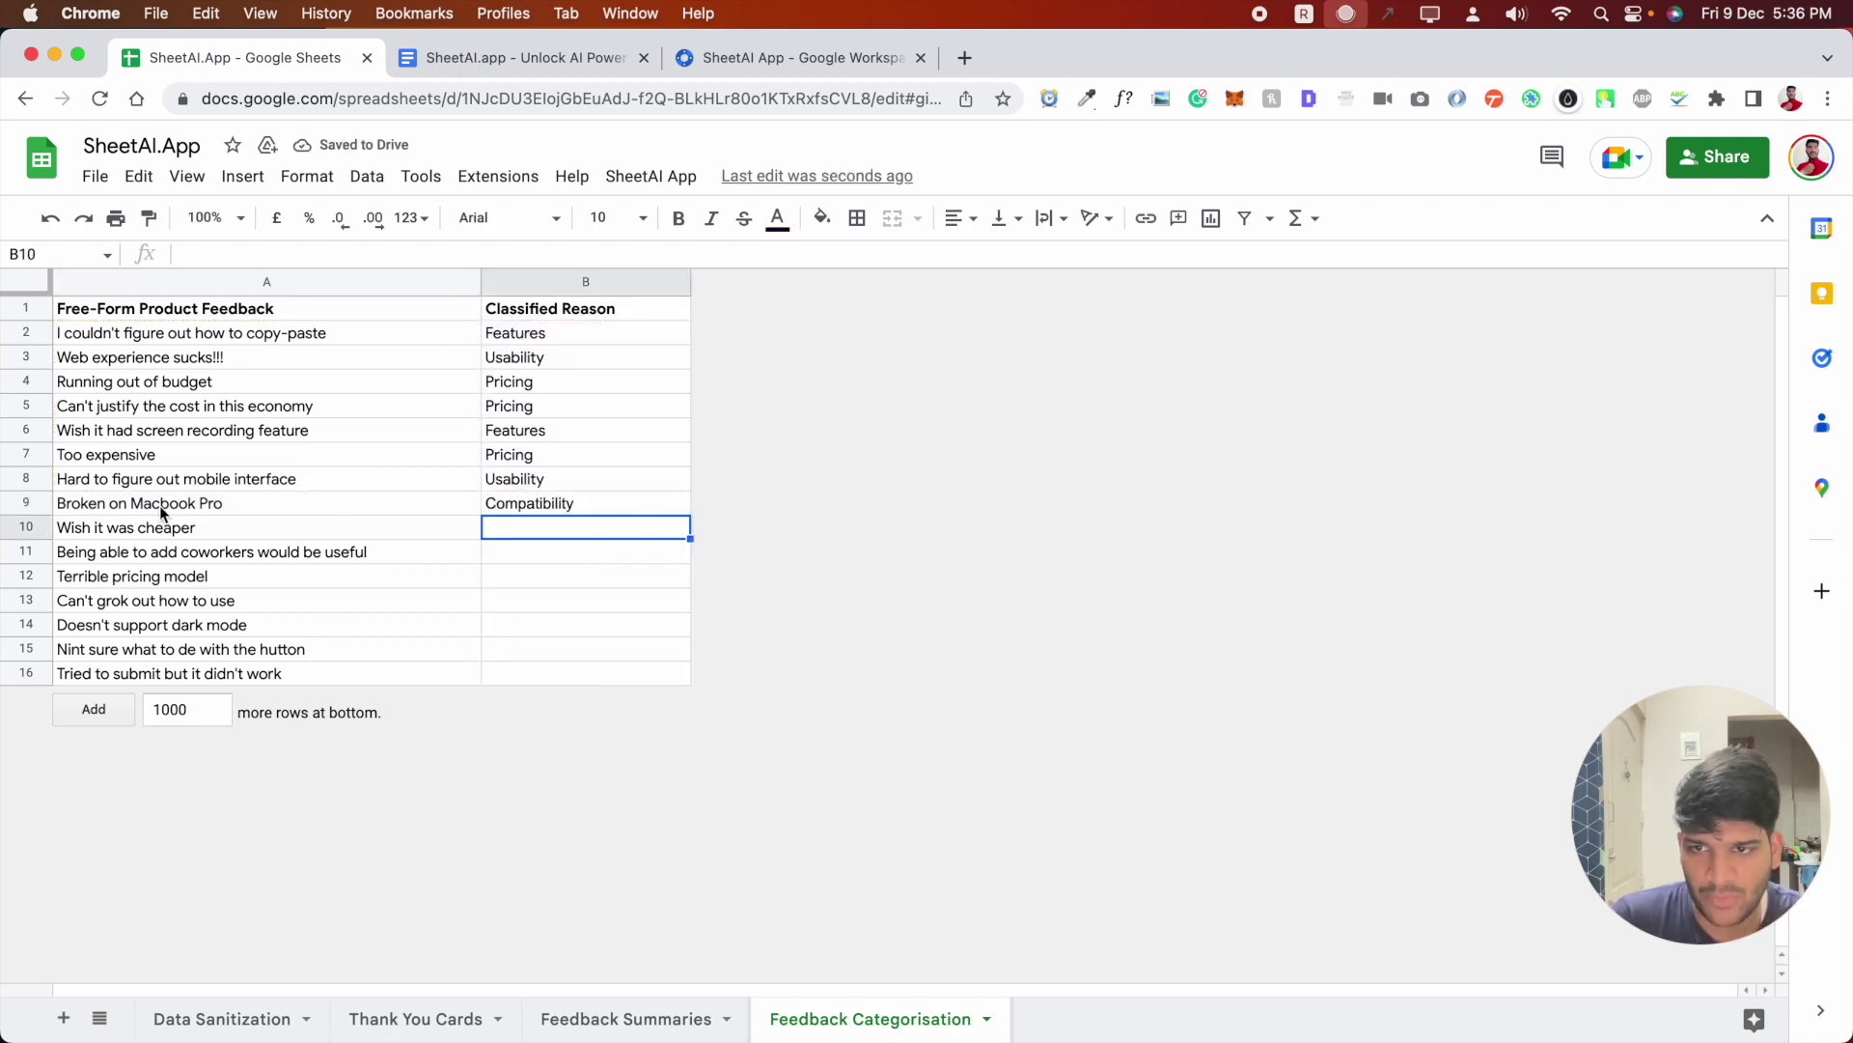
- Fill B9's SHEETAI_RANGE formula down to B16 and spot-check the B11 and B13 classifications
left_click(560, 506)
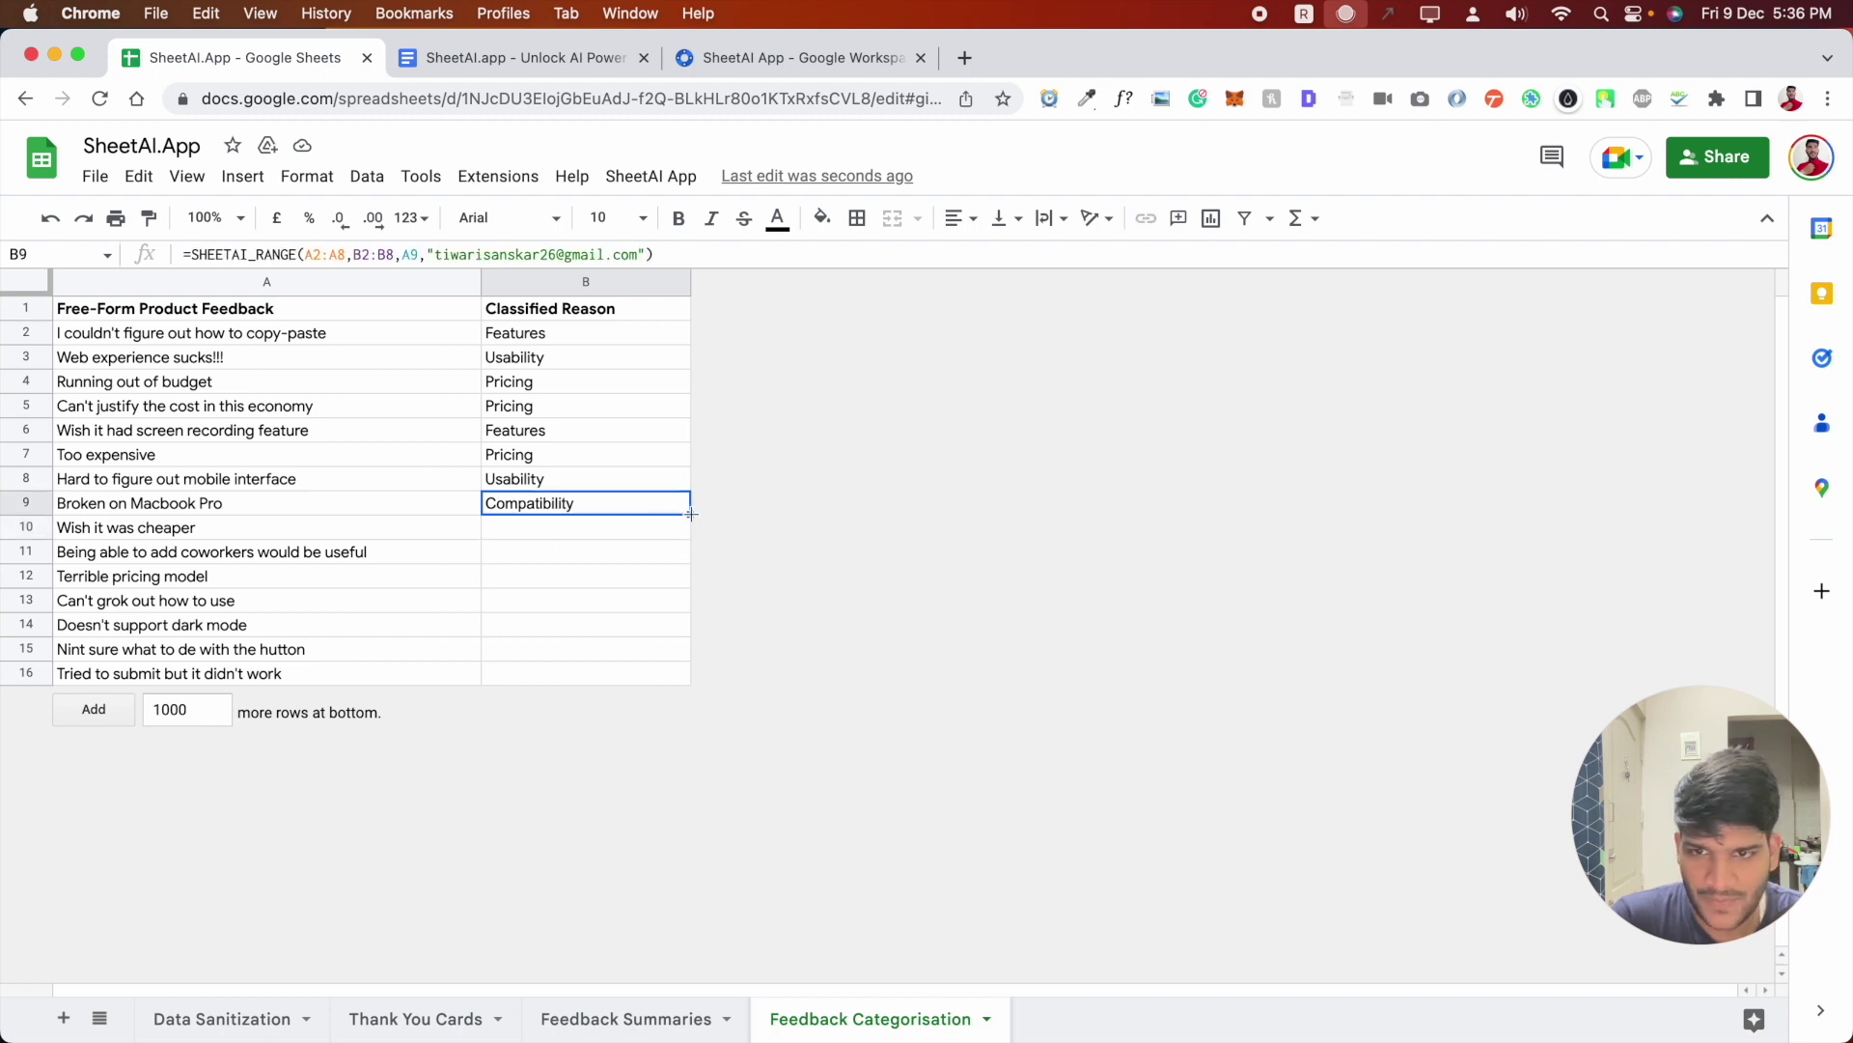
left_click_drag(690, 515, 680, 714)
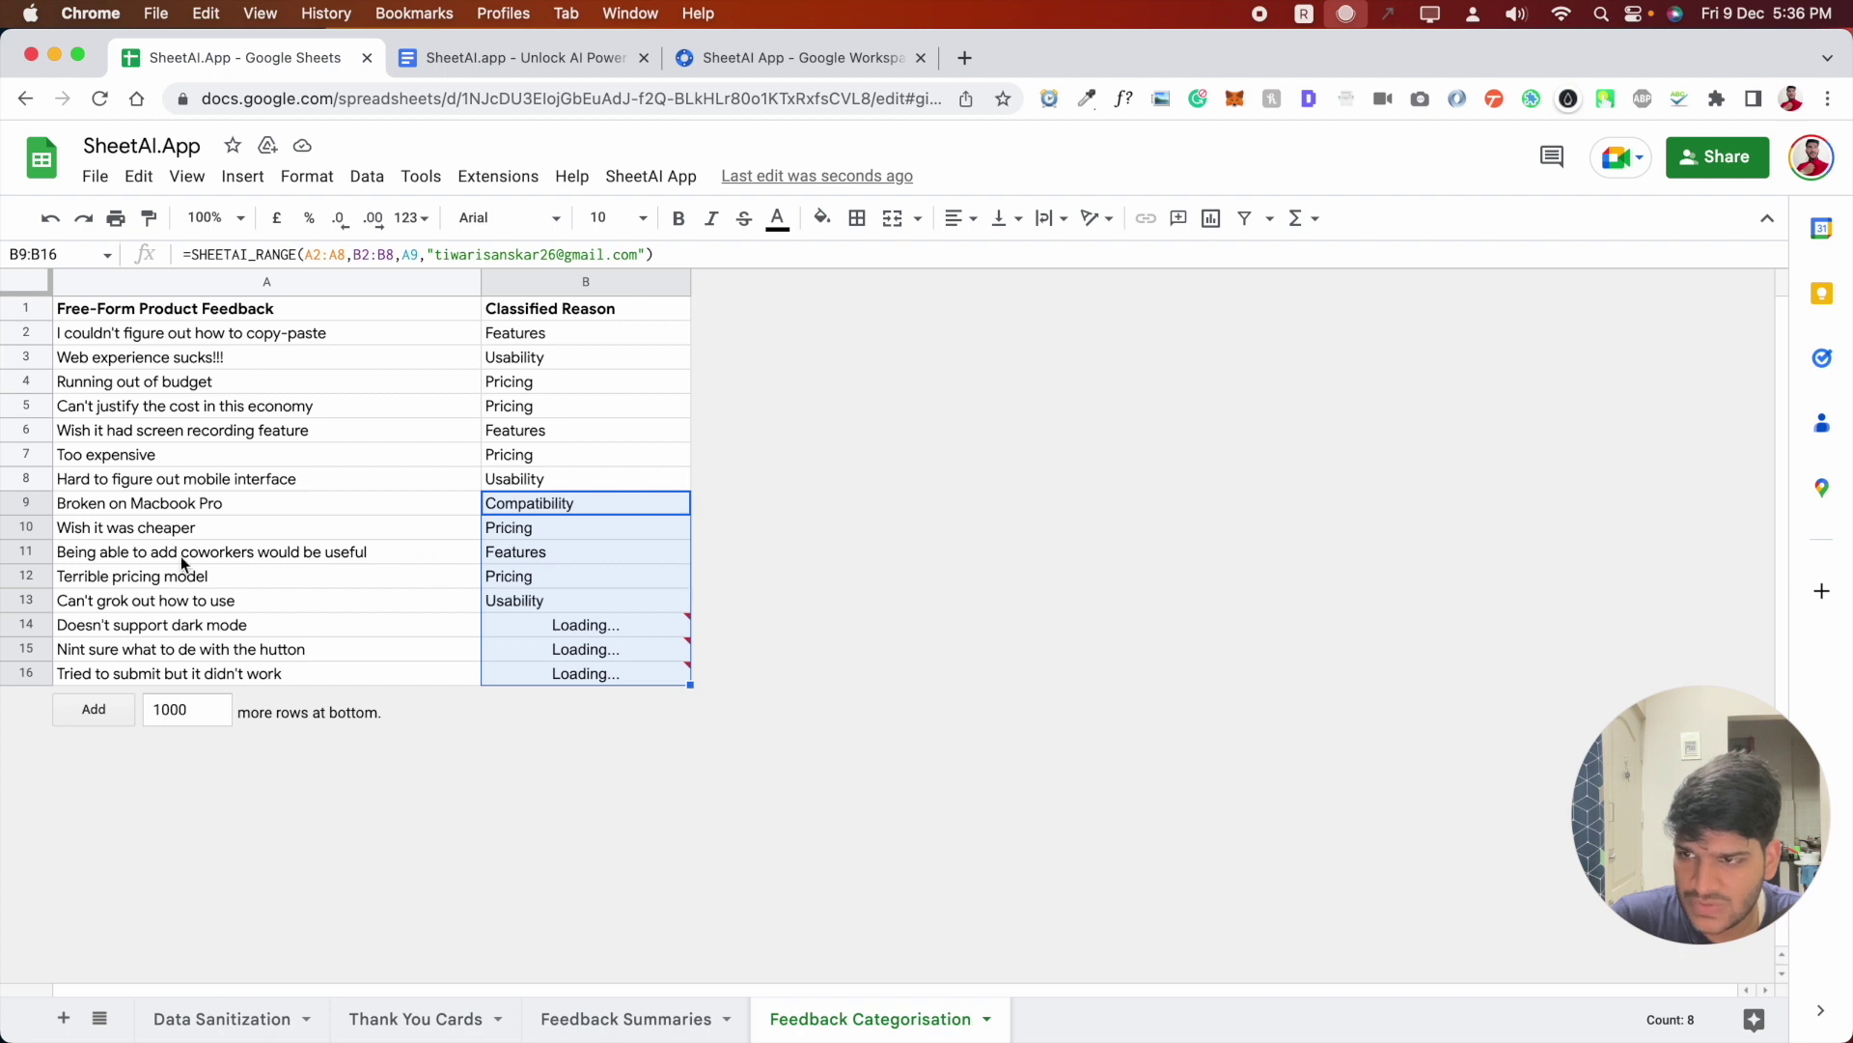
left_click(542, 553)
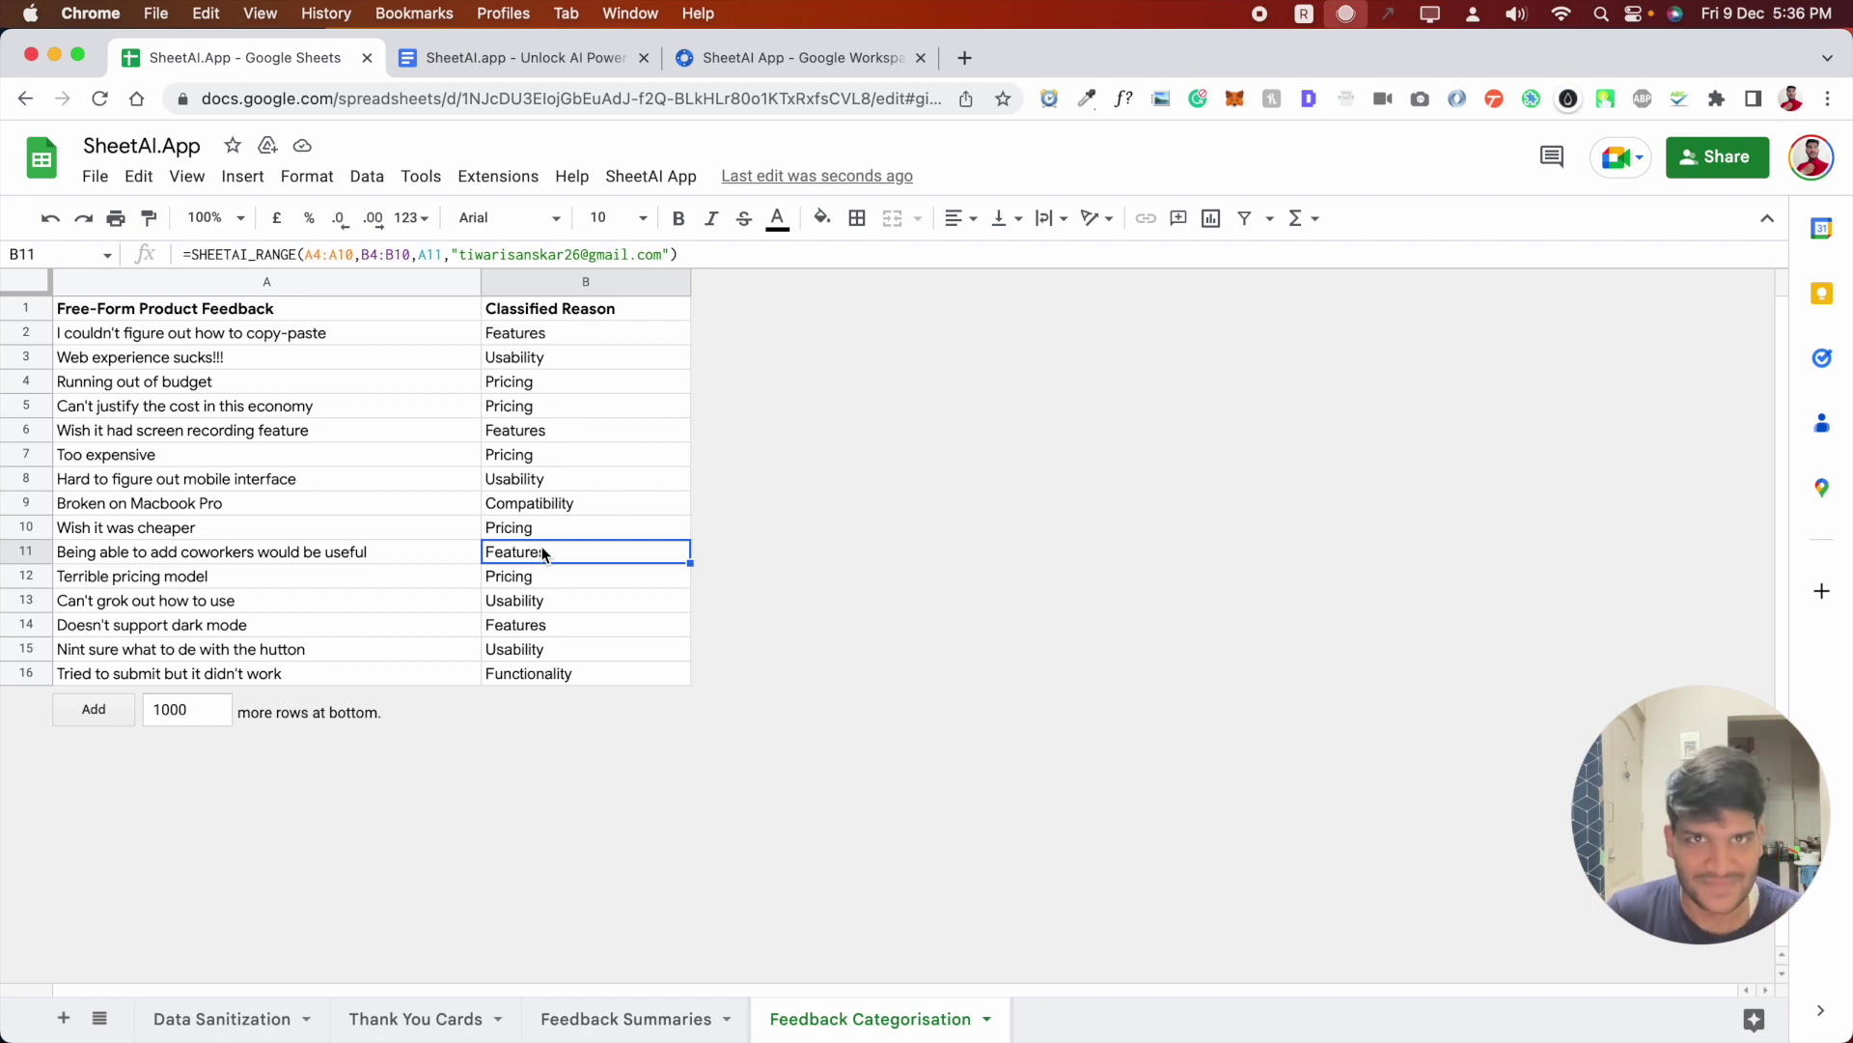
left_click(535, 598)
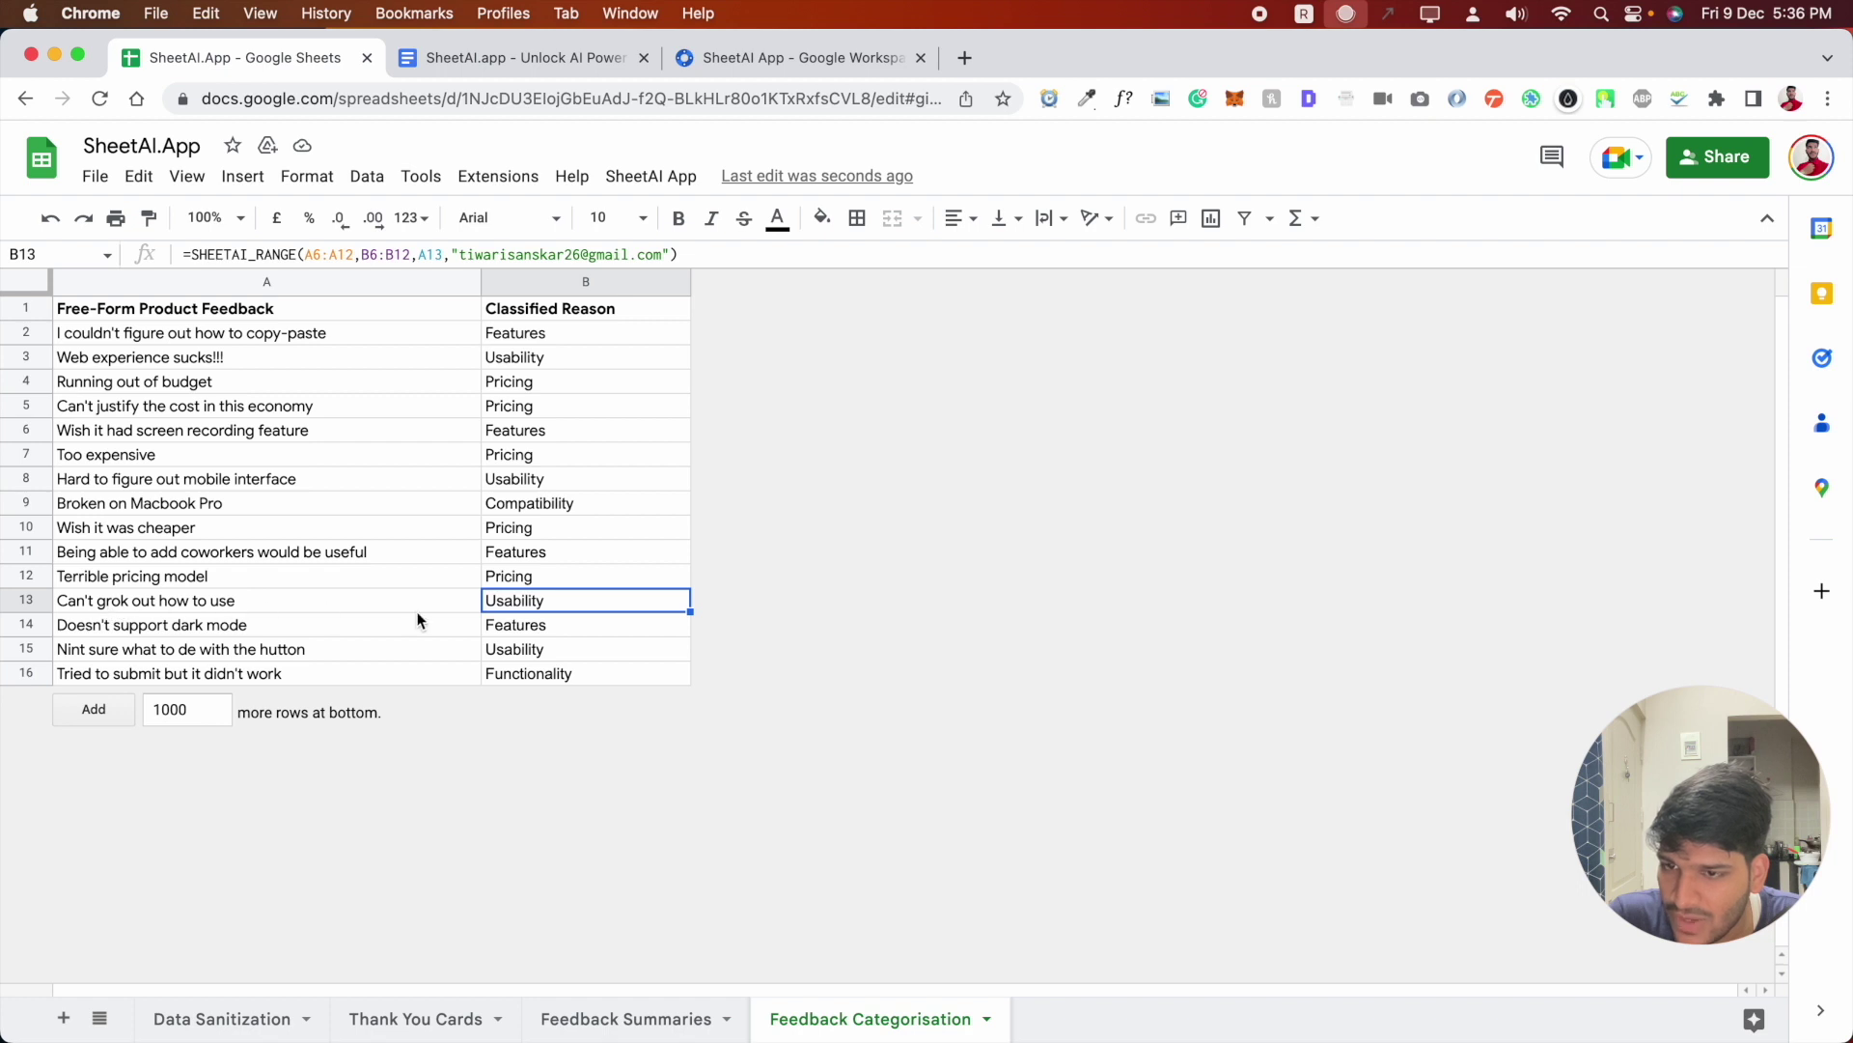
left_click(212, 632)
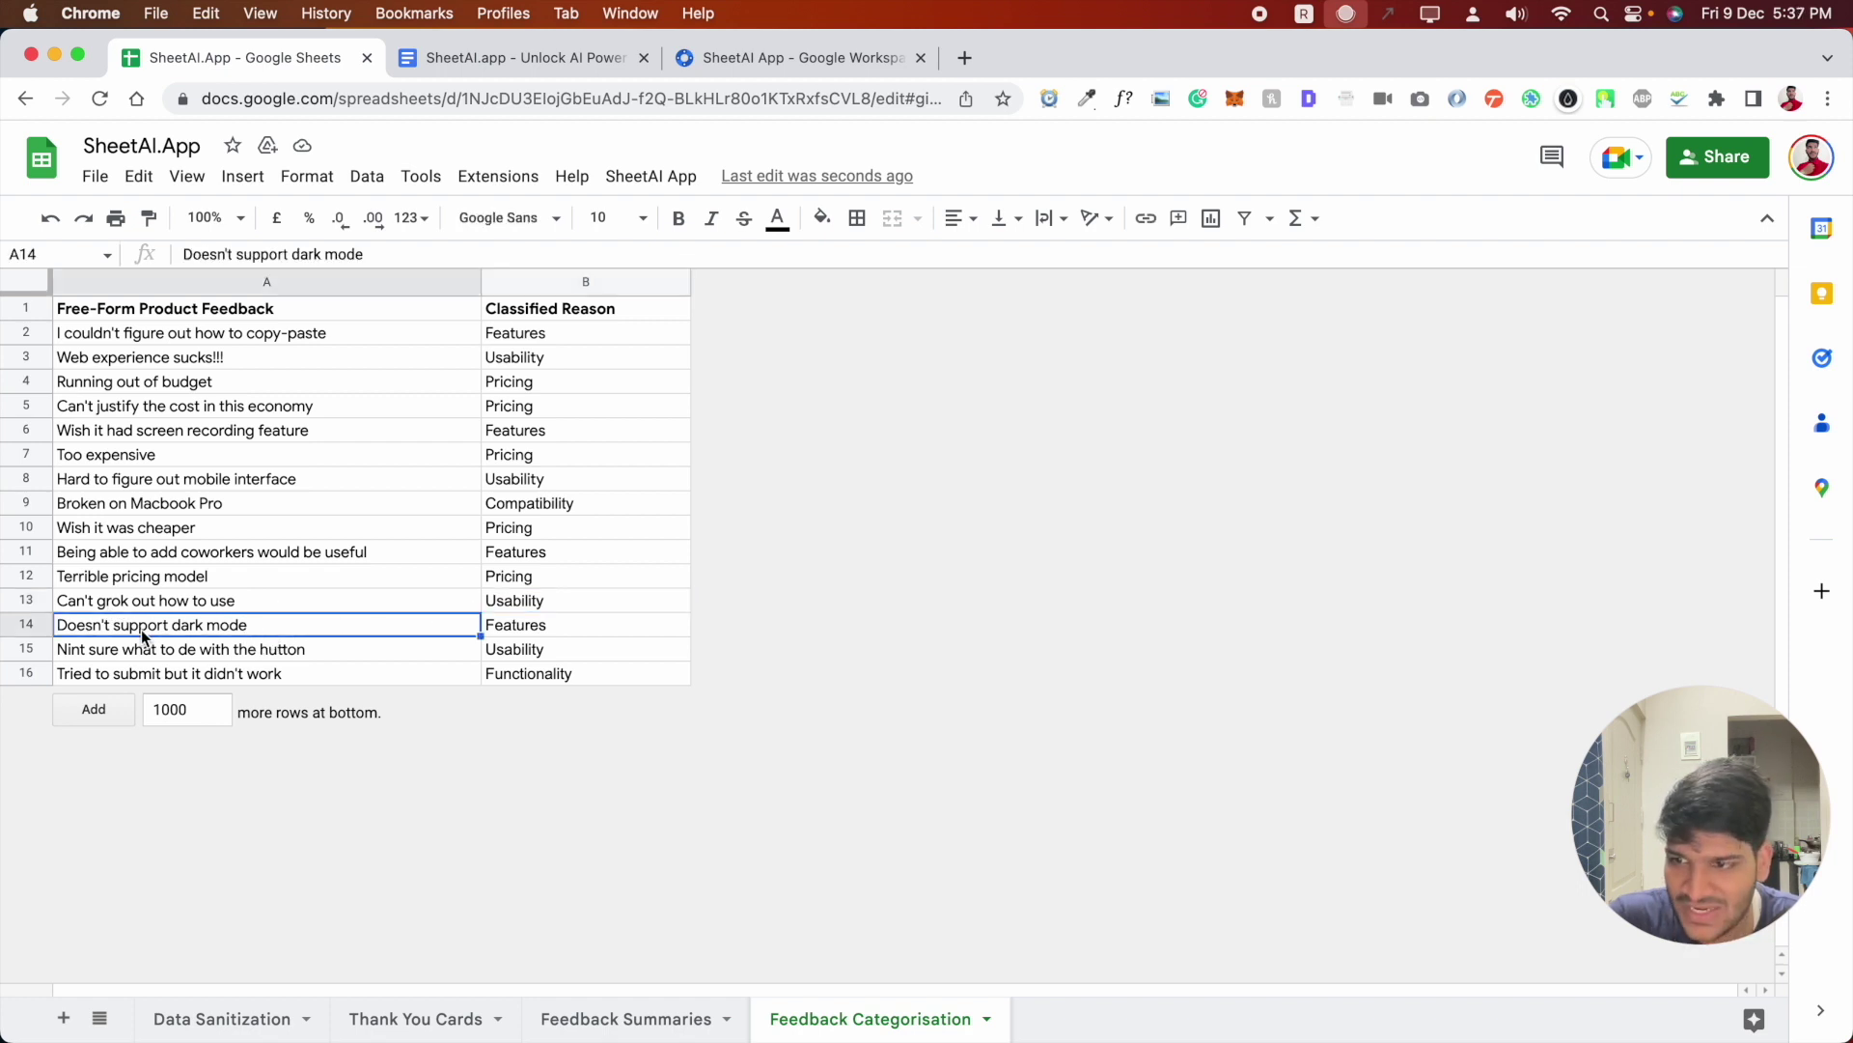
left_click(526, 635)
left_click(94, 654)
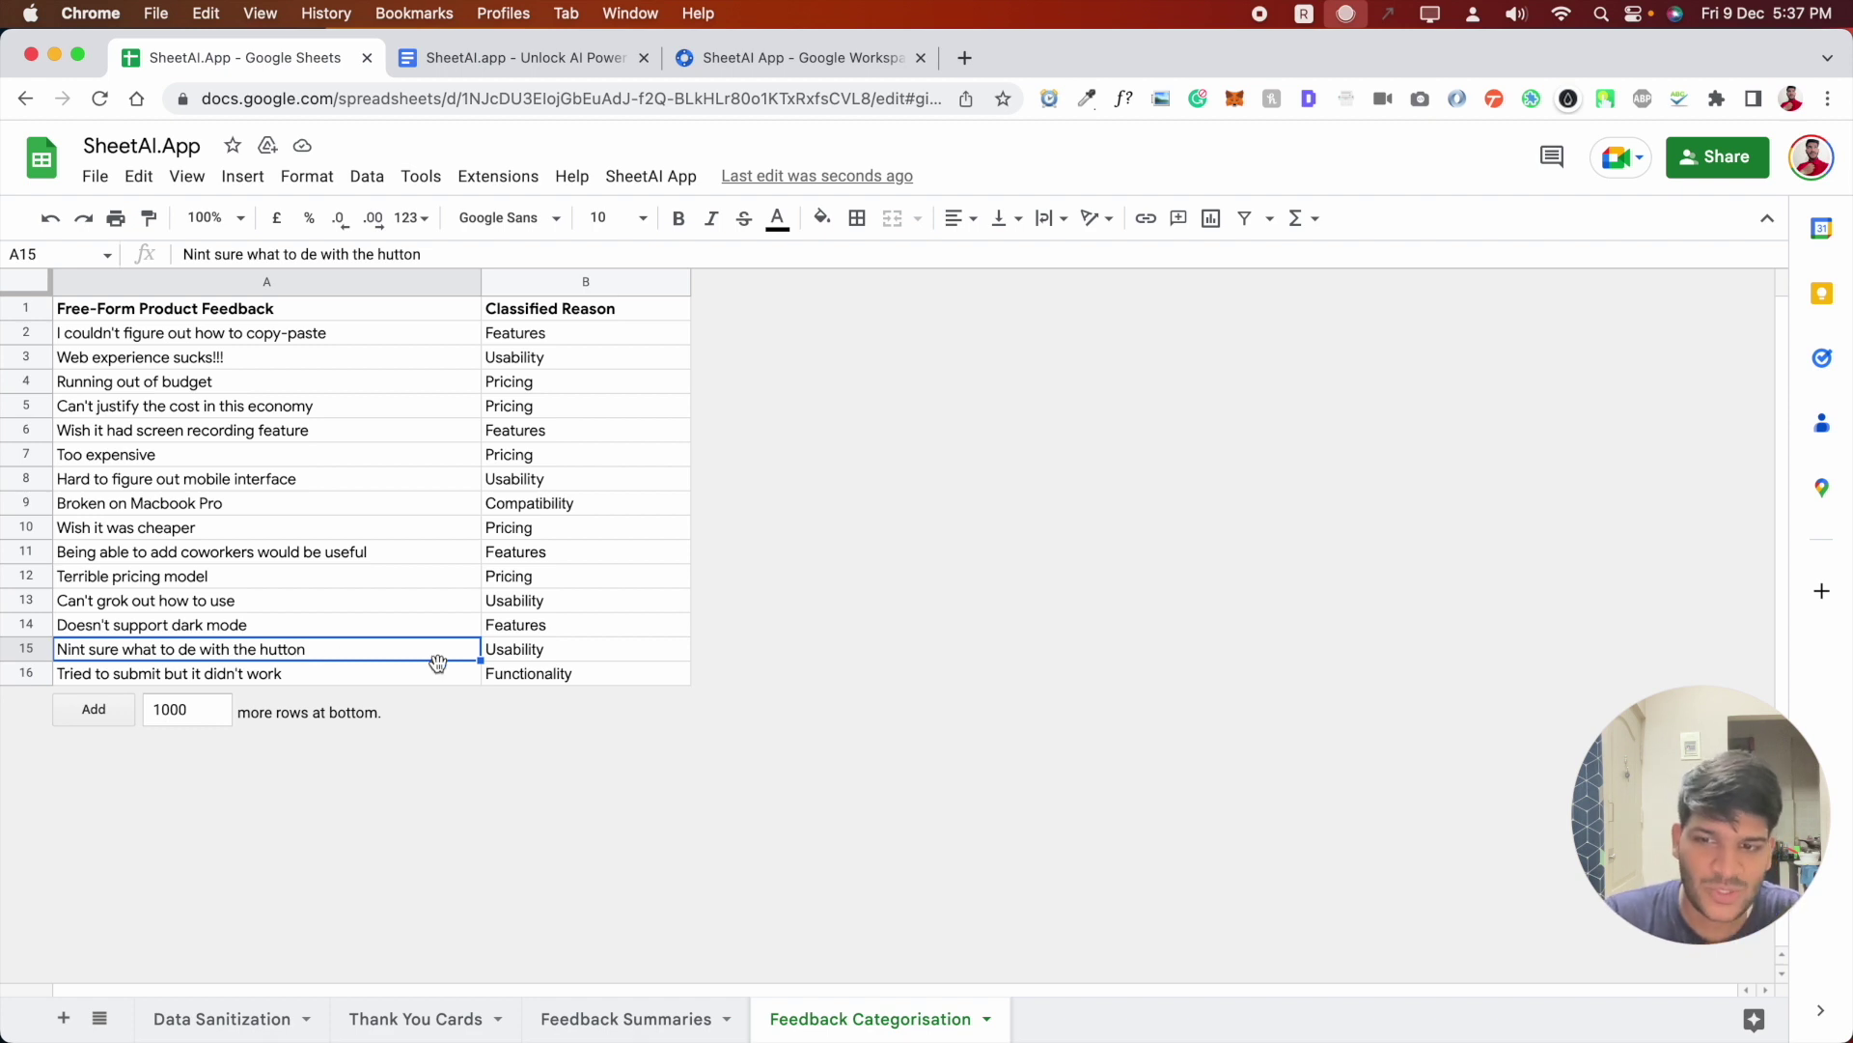
left_click(517, 660)
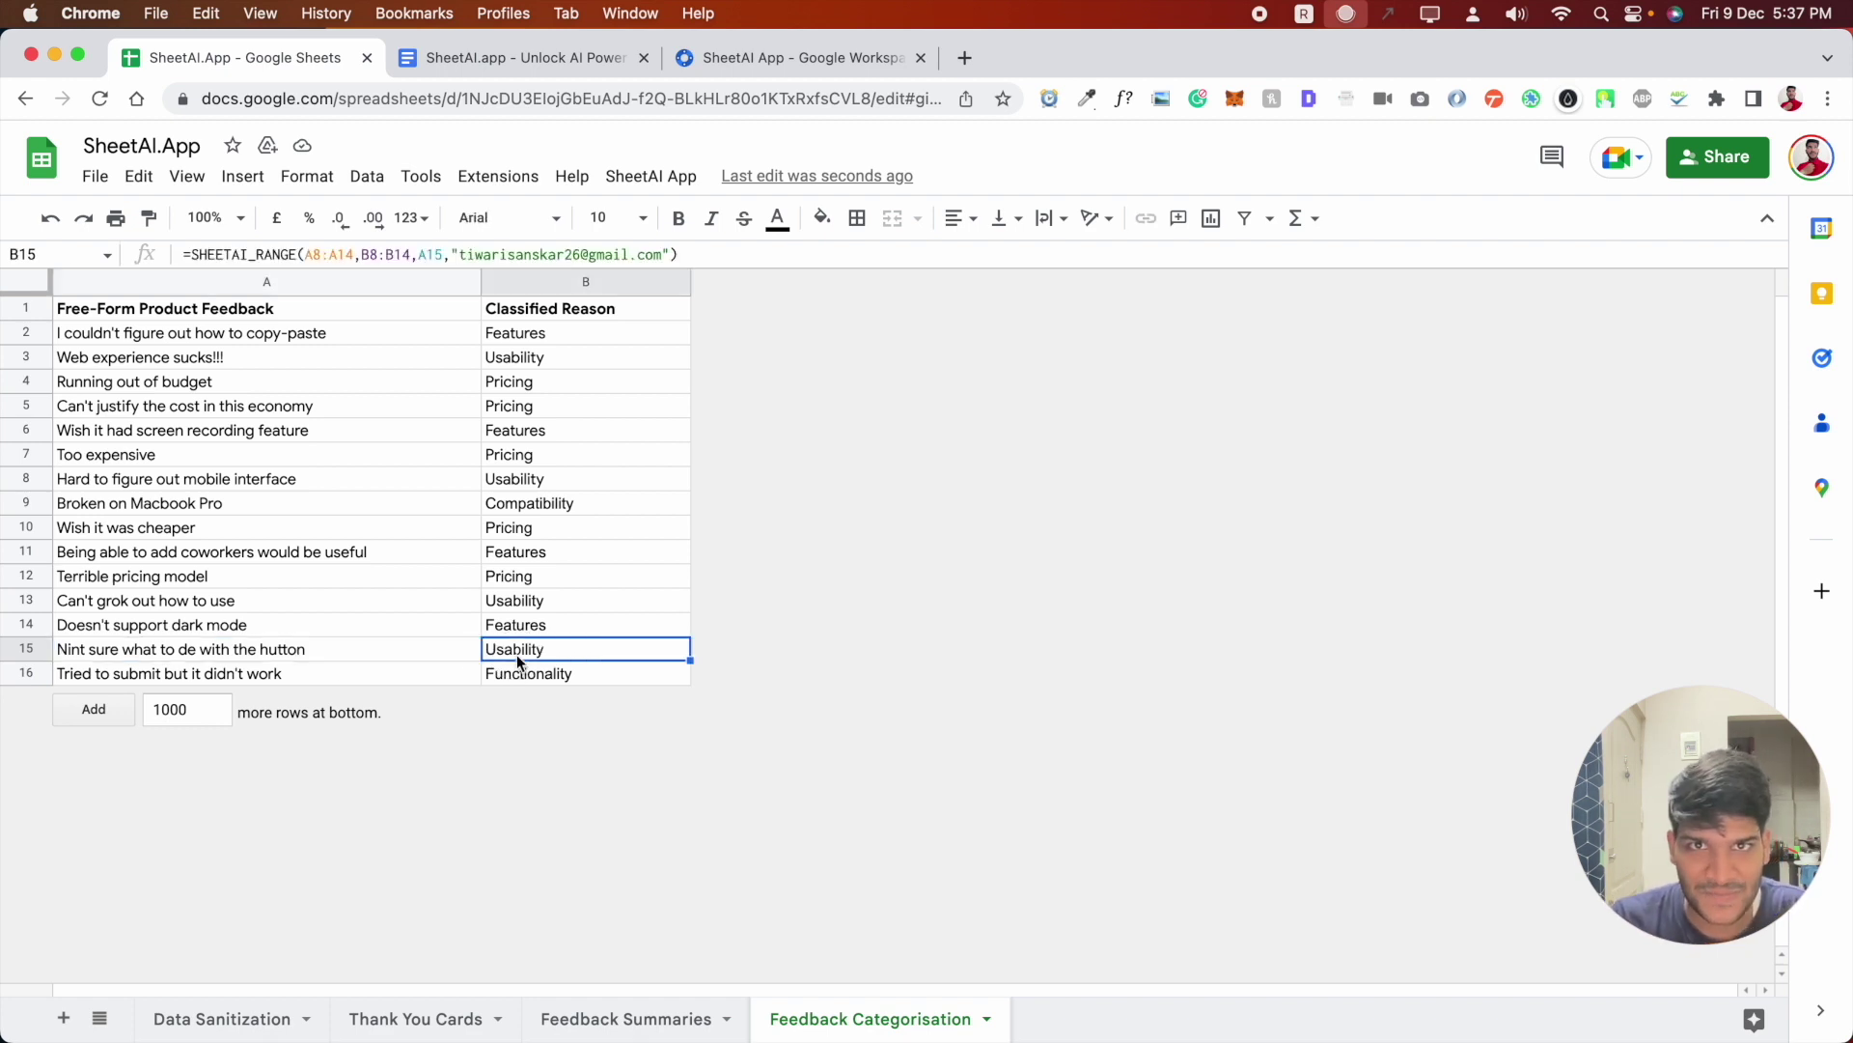
left_click(106, 674)
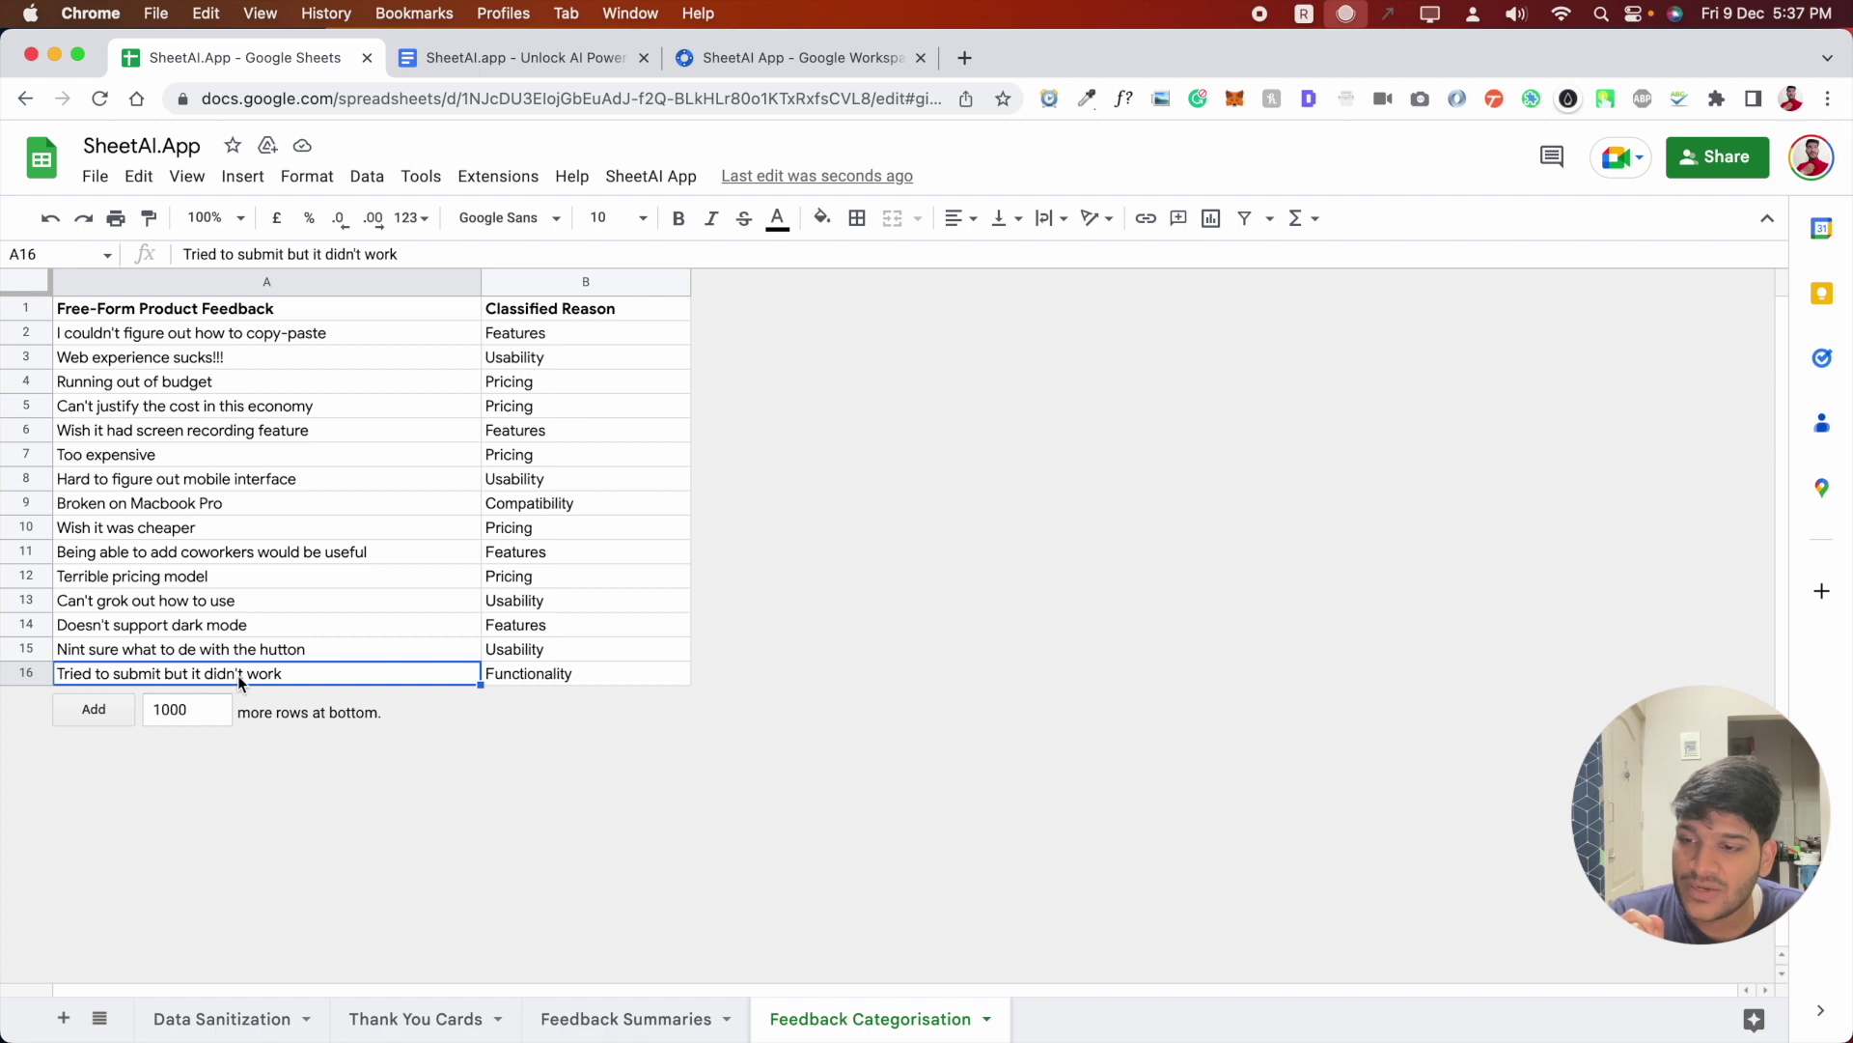
left_click(529, 678)
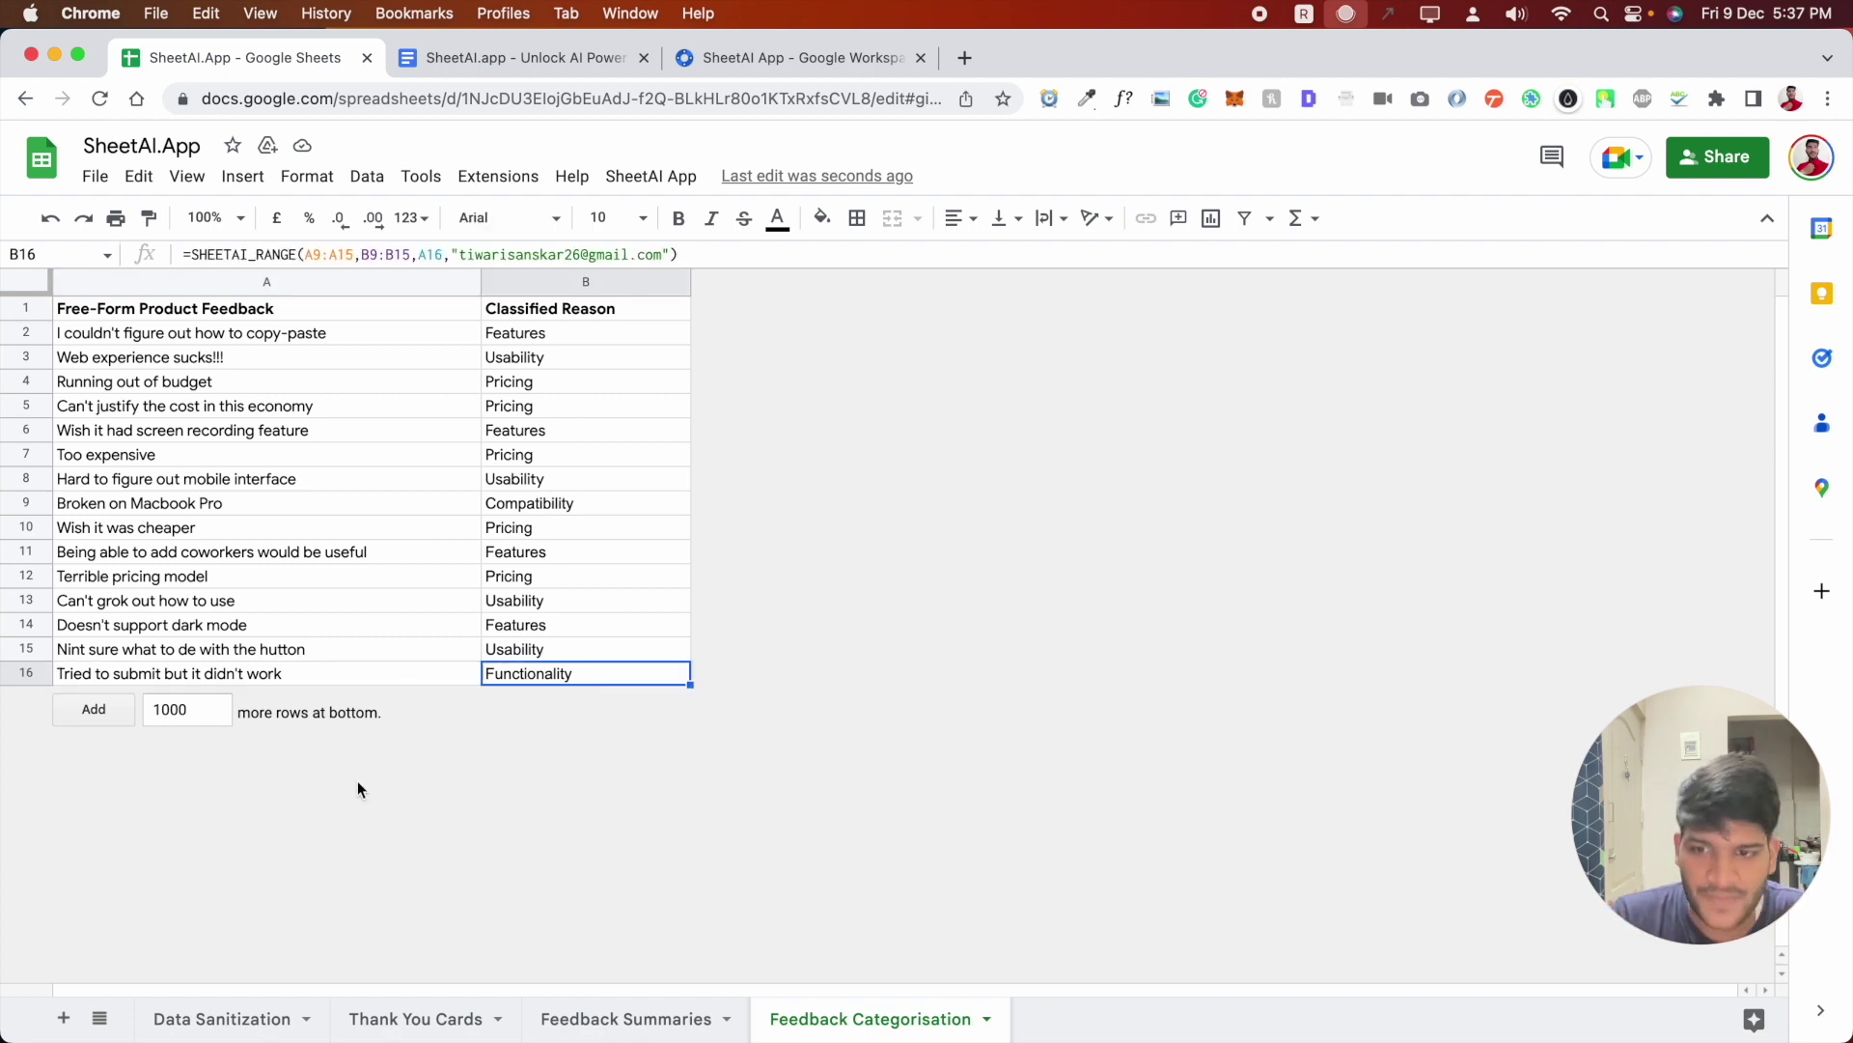